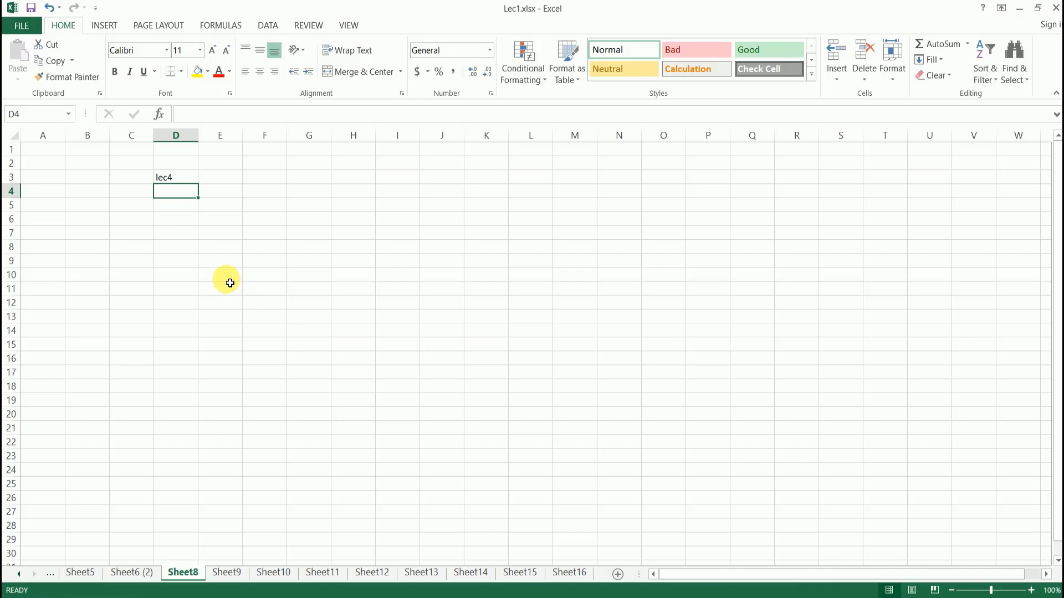
Switch to Sheet6 (2) and copy the names in cells L3:L7
click(173, 232)
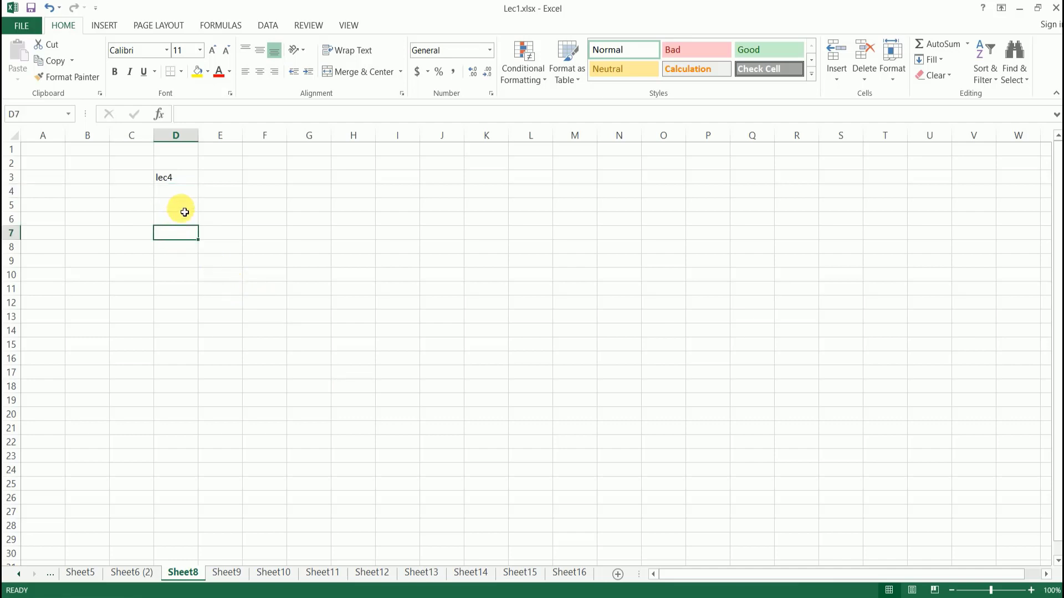
click(127, 576)
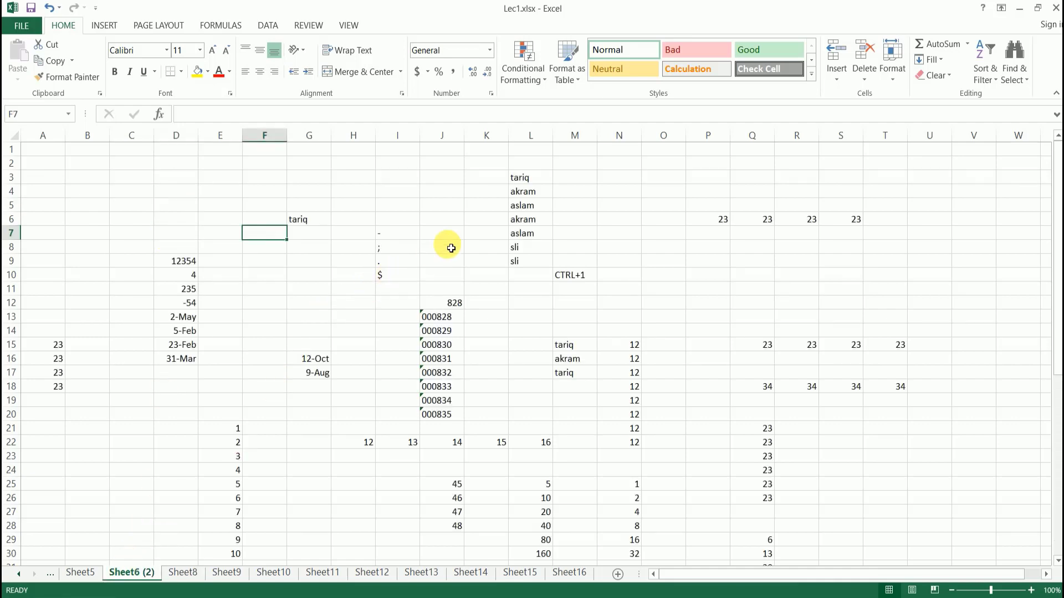
drag(539, 178, 535, 235)
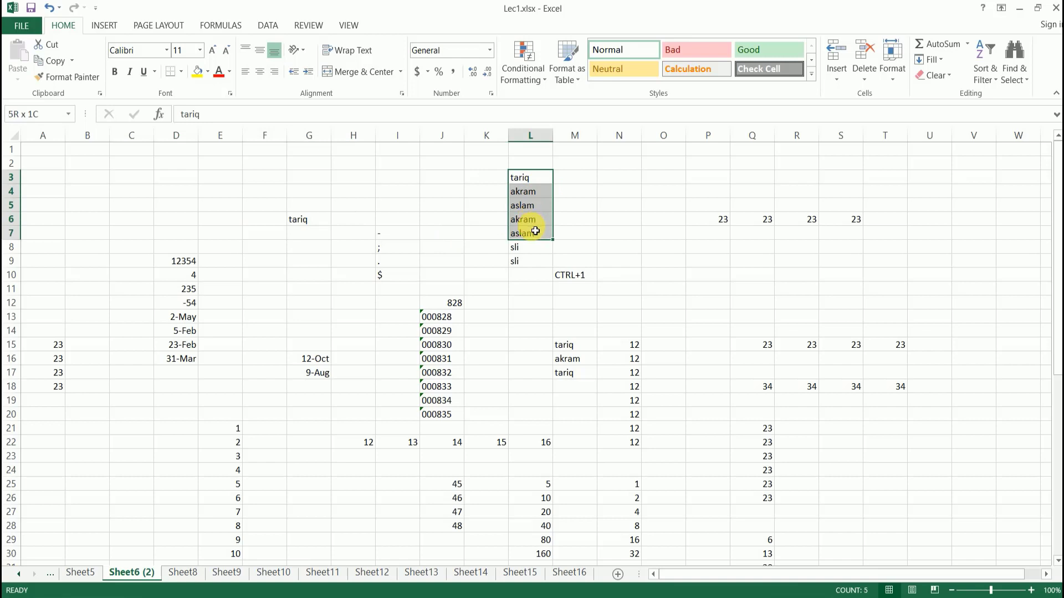
click(55, 62)
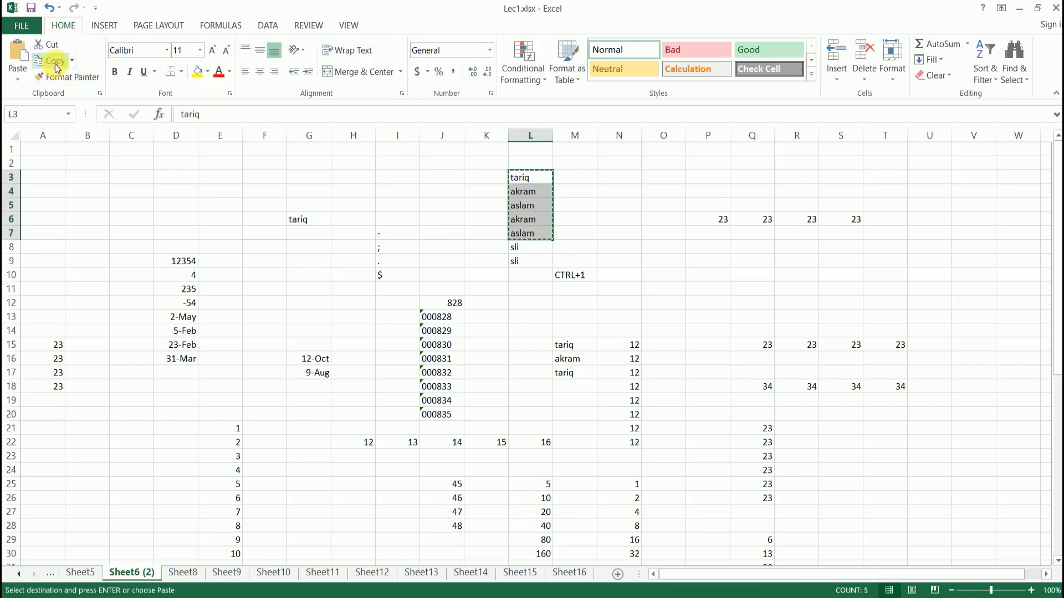
Bring up the Paste Special options for cell O3, review them, and cancel without pasting
click(671, 179)
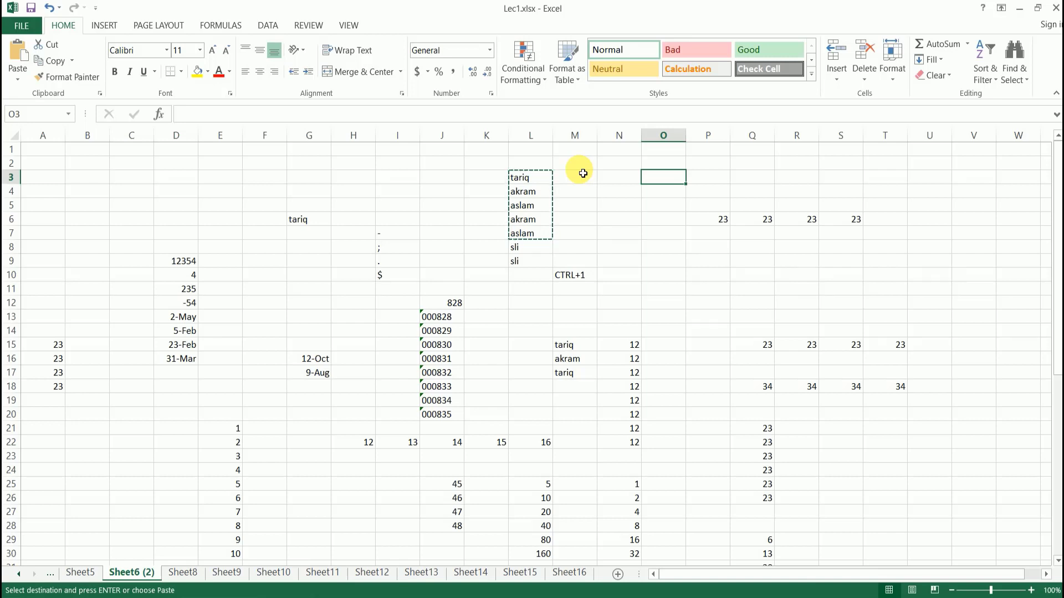
click(19, 83)
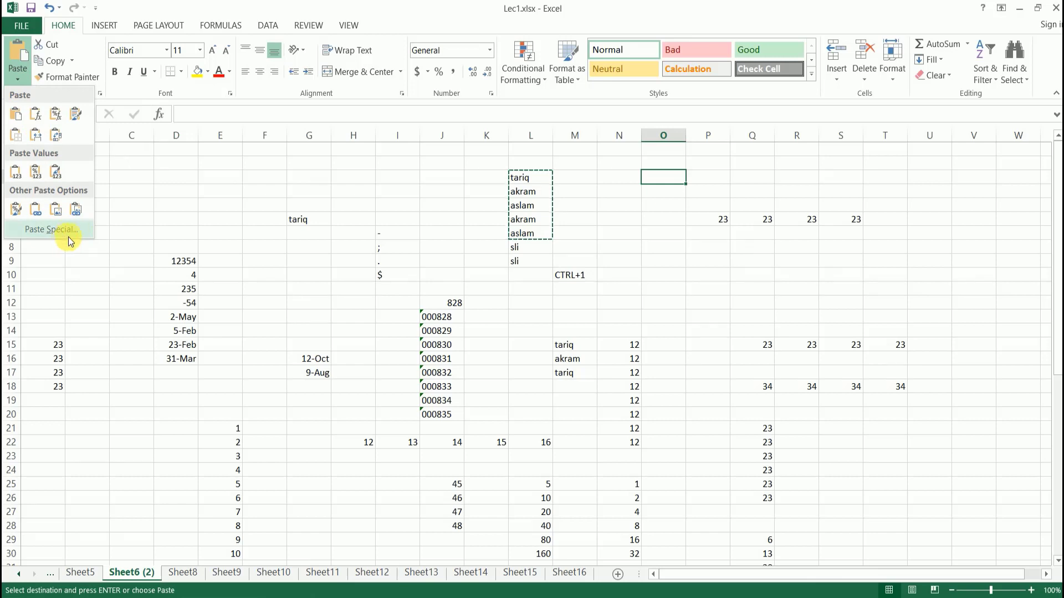
click(68, 234)
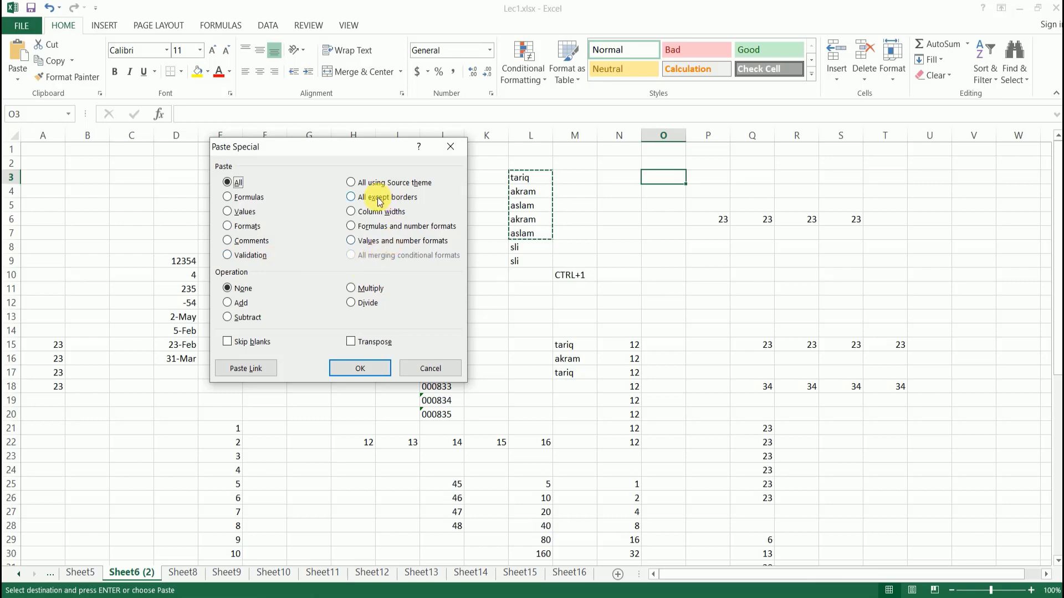
click(430, 367)
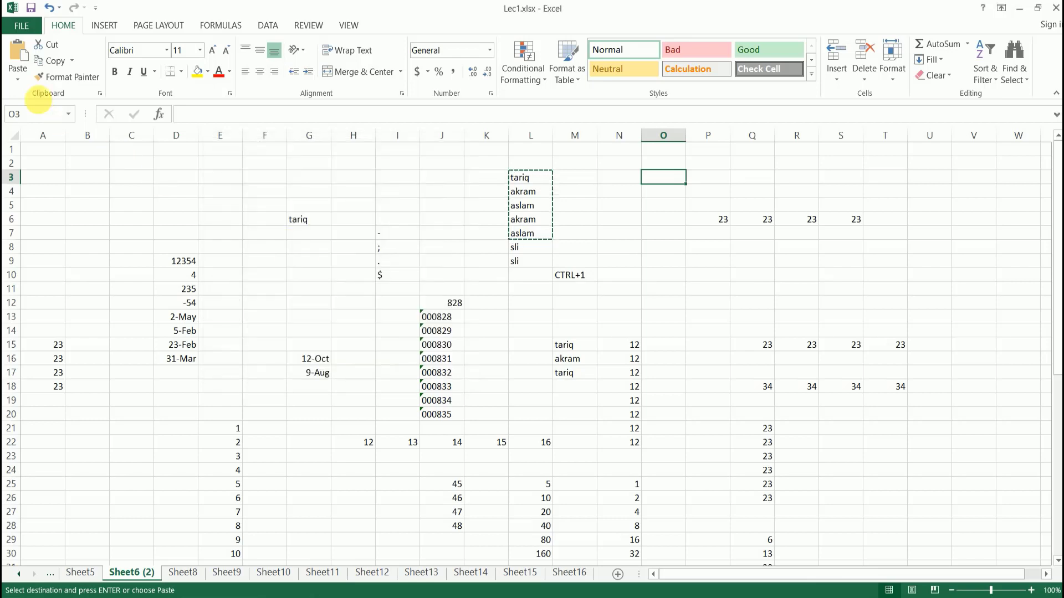
Try pasting the copied names at O3 using Paste Special with the All option, and undo the paste
click(14, 82)
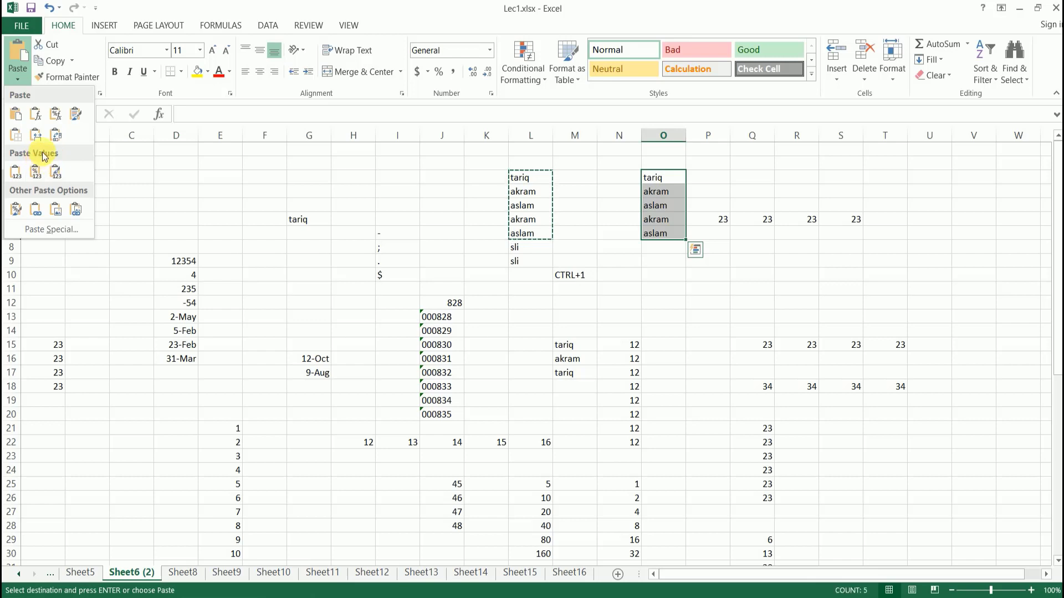
click(65, 229)
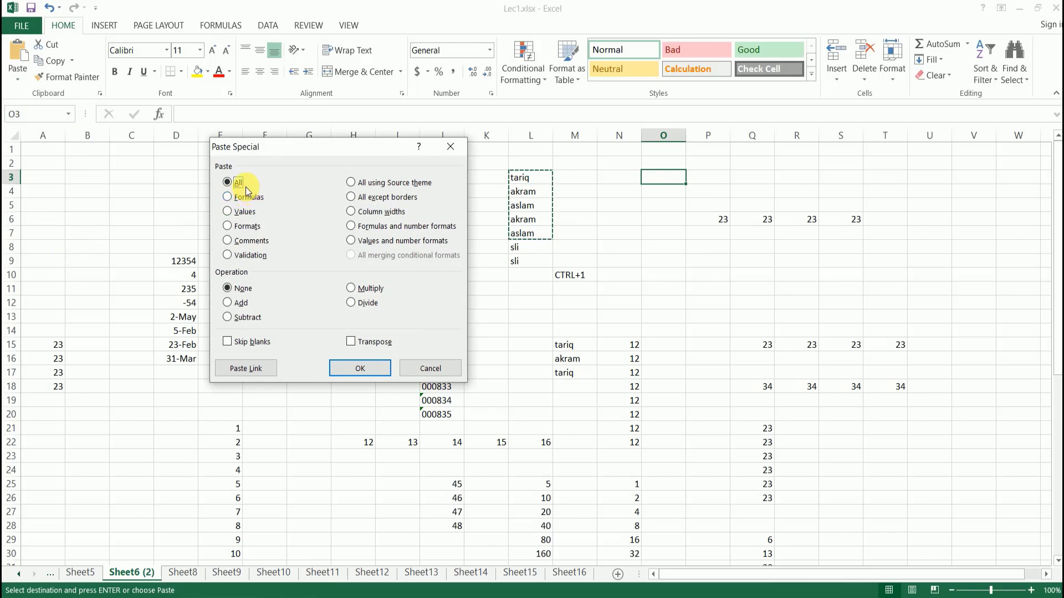
click(363, 369)
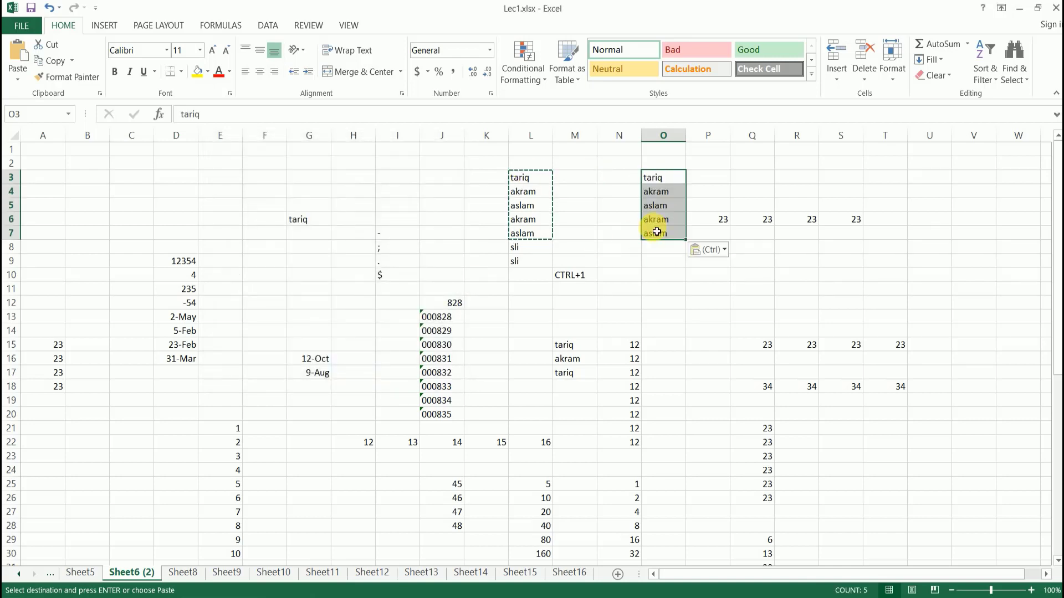
key(ctrl+z)
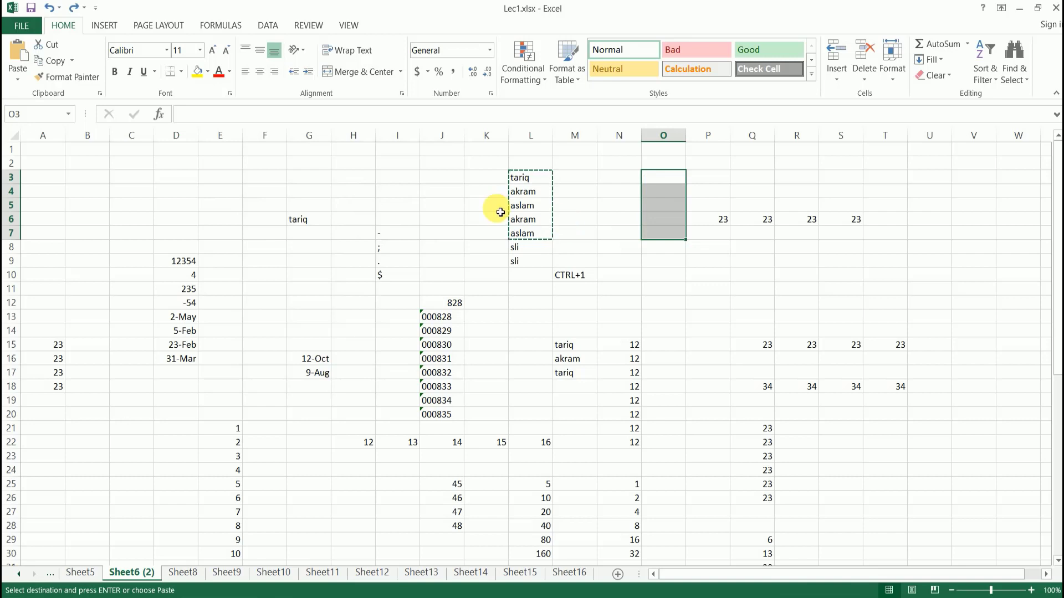
Examine each Paste Special choice from Formulas through Values and number formats for O3:O7, and cancel without pasting
click(17, 79)
click(54, 229)
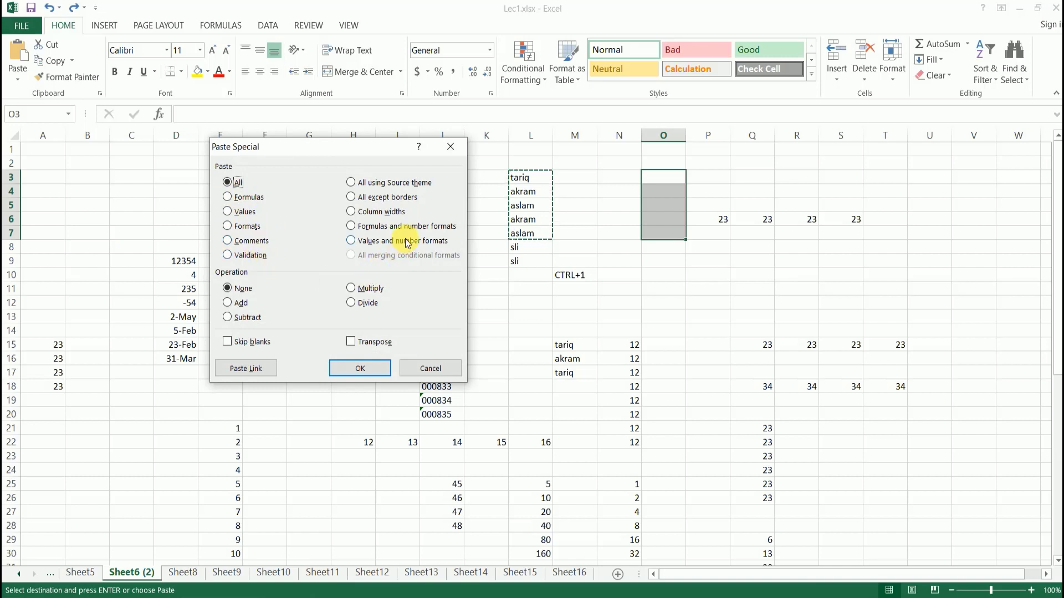
click(244, 198)
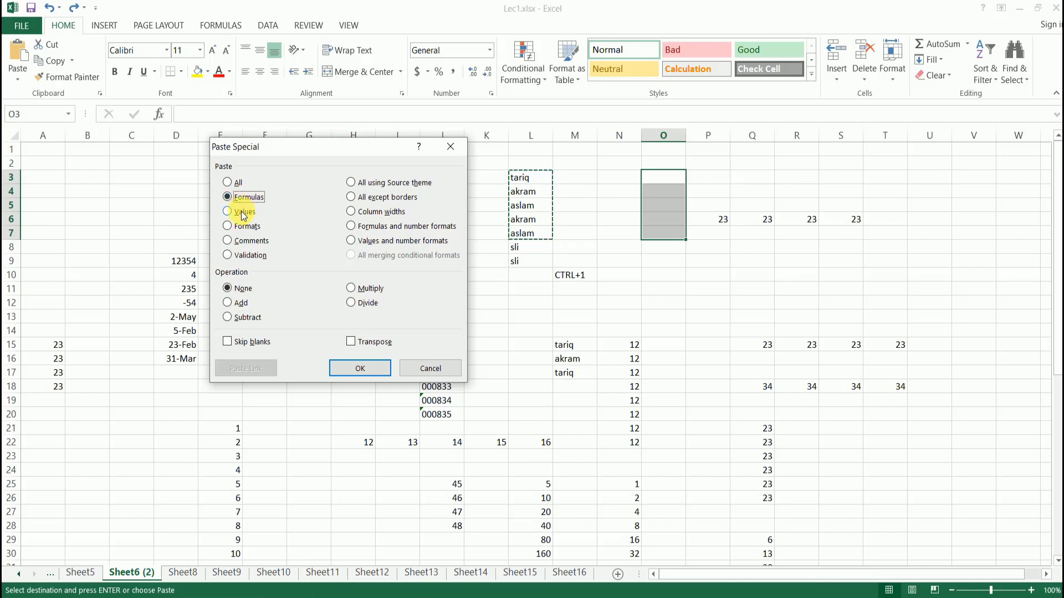
click(241, 211)
click(247, 226)
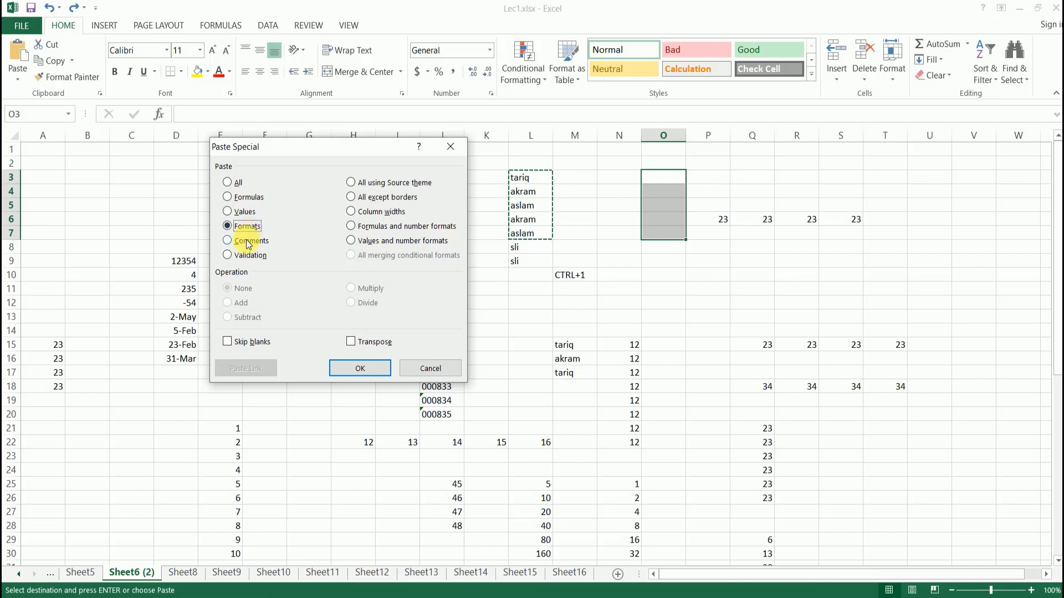
click(247, 241)
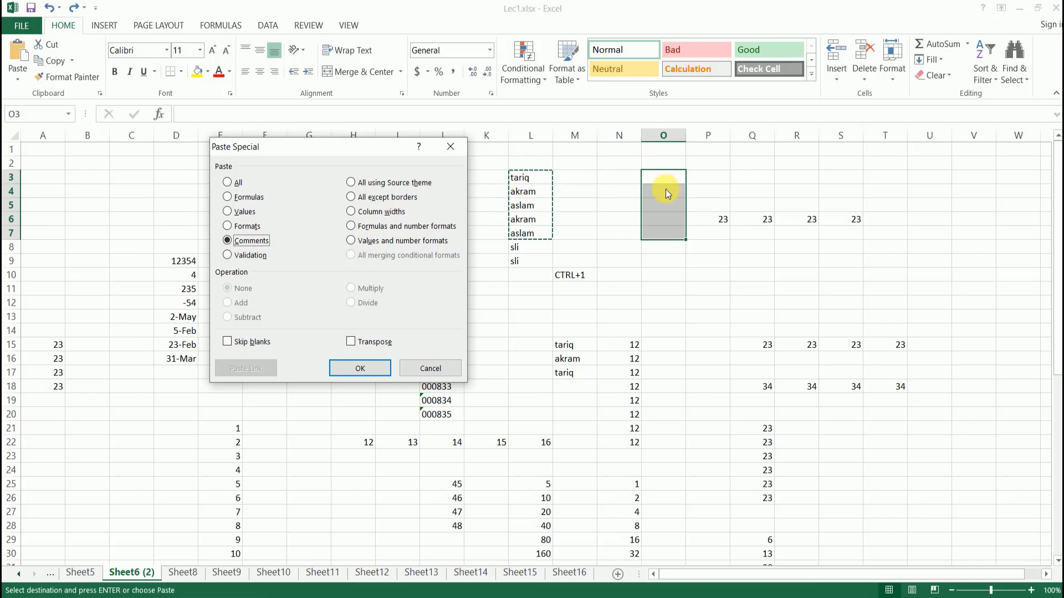
click(257, 259)
click(397, 184)
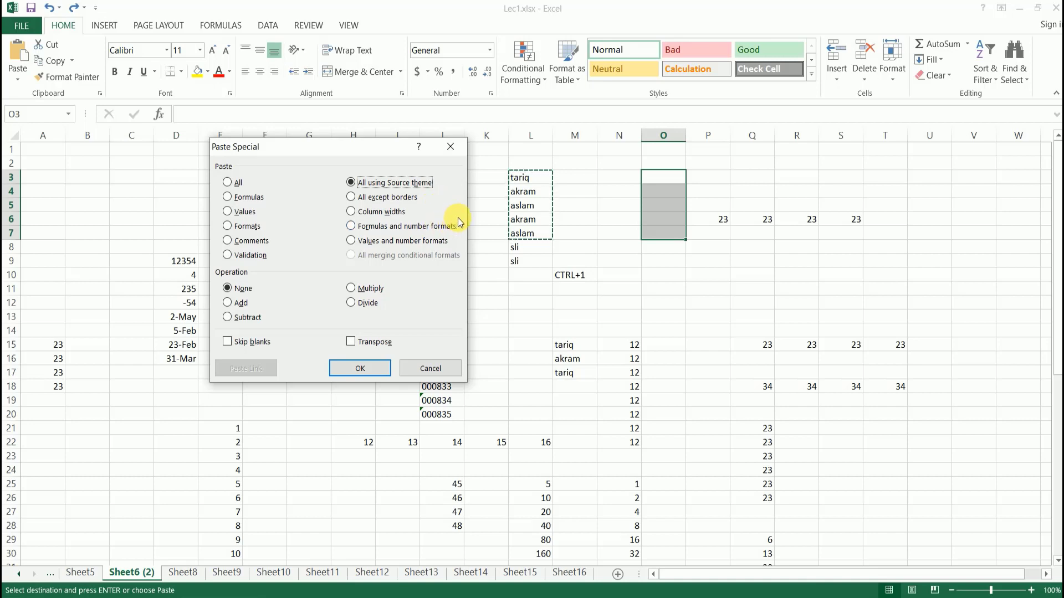
click(398, 198)
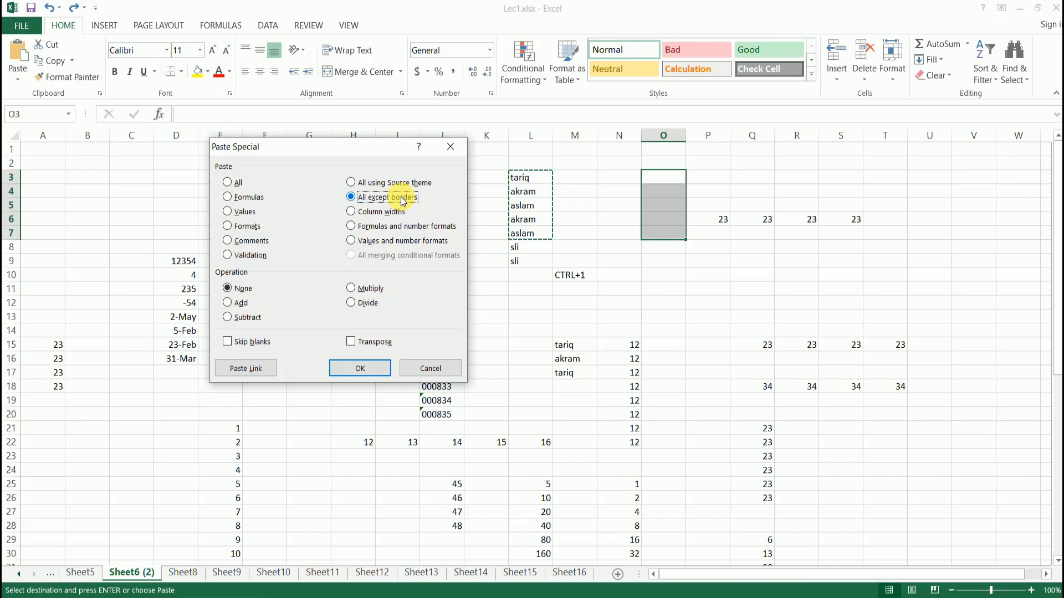
click(397, 213)
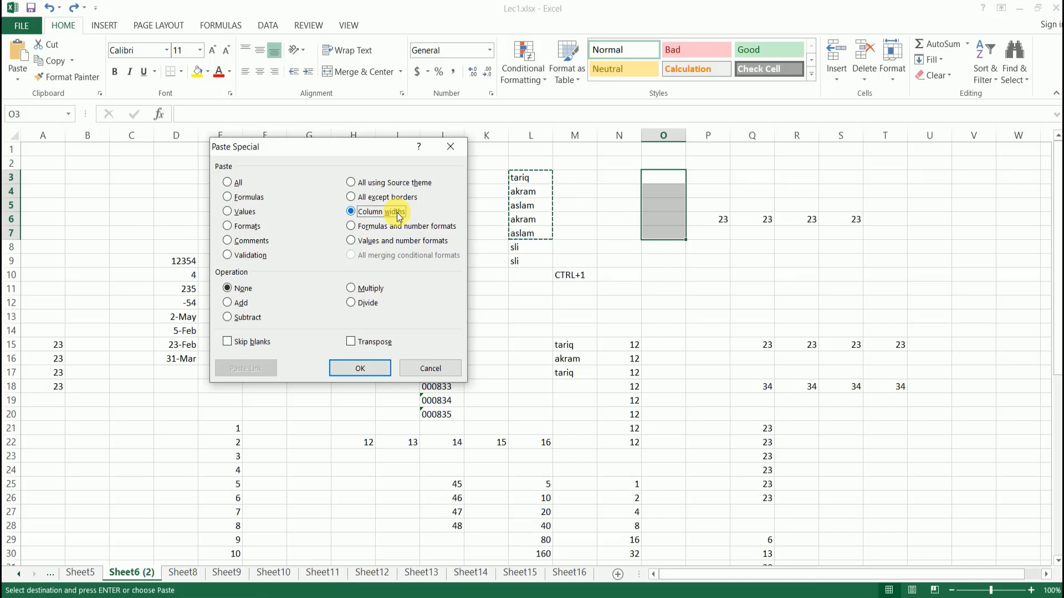
click(410, 228)
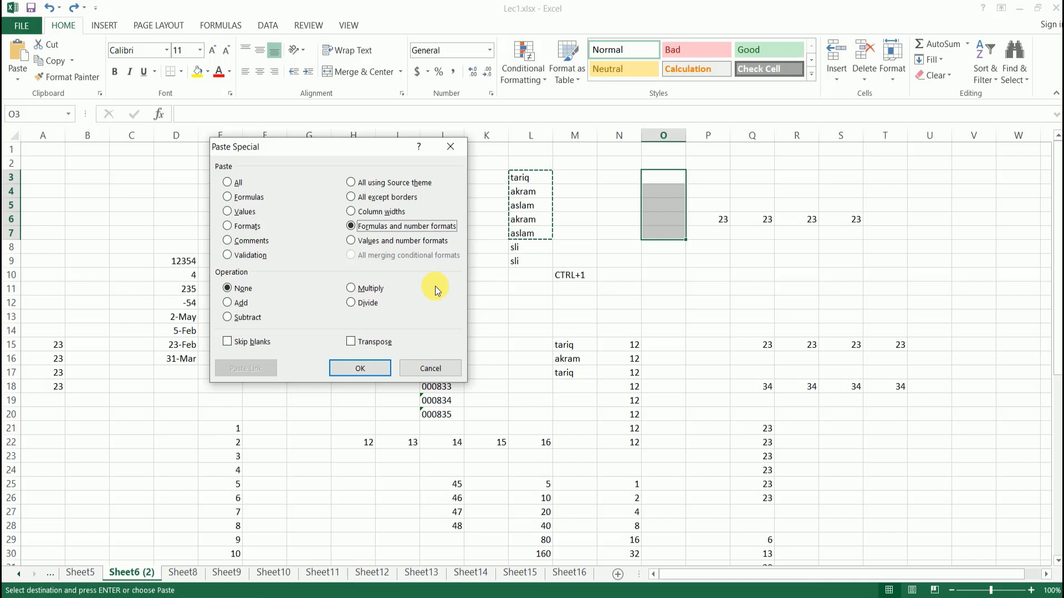
click(399, 243)
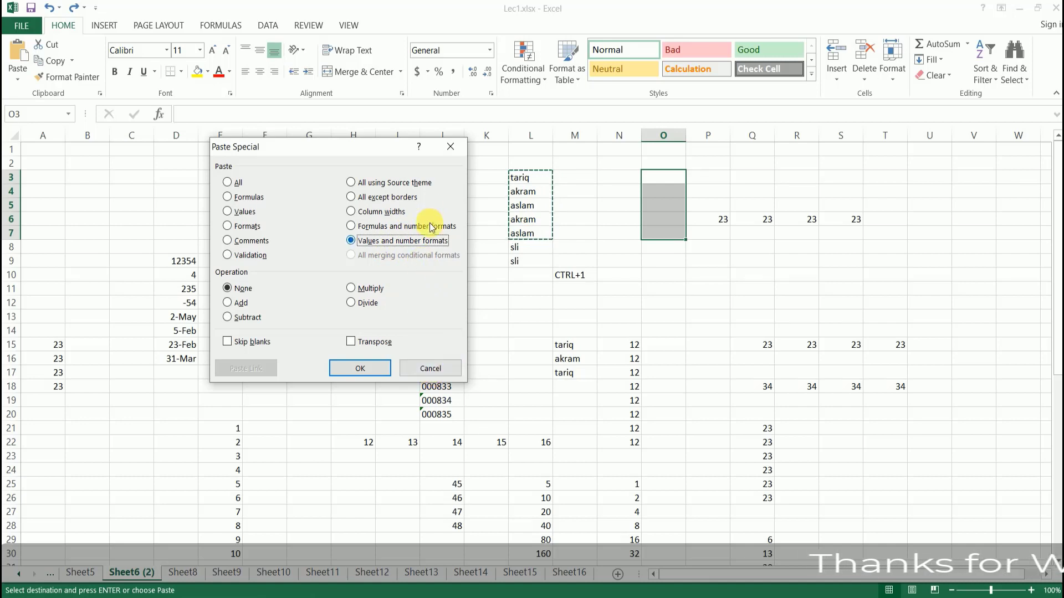
click(429, 368)
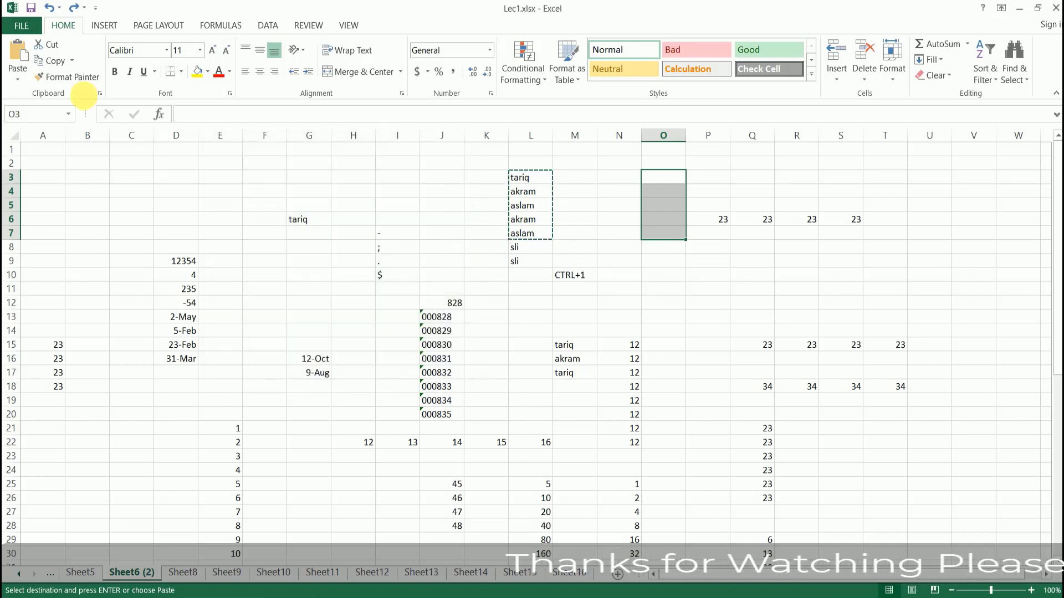
click(17, 81)
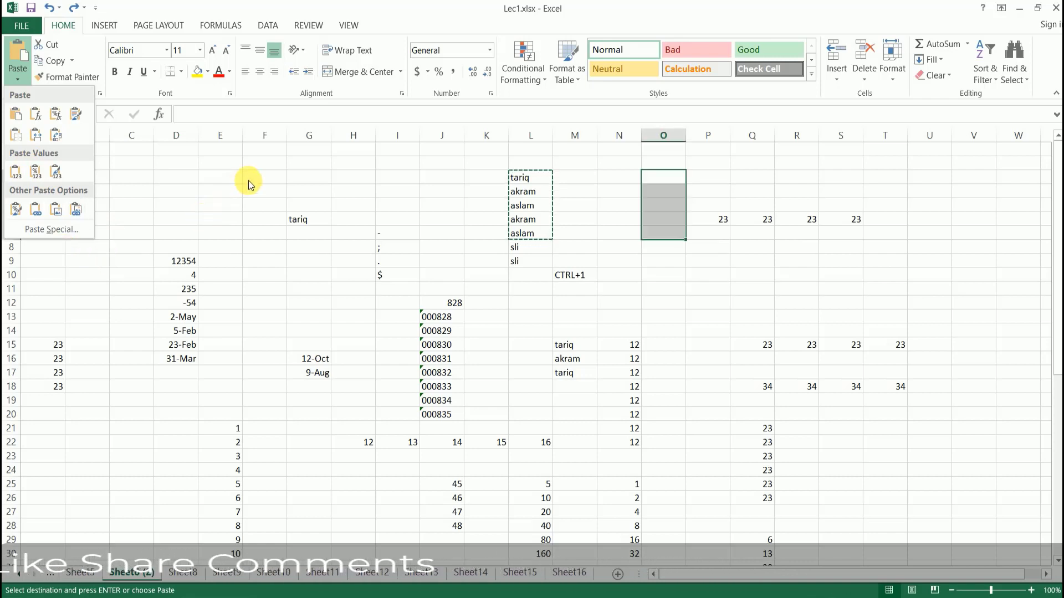
key(Escape)
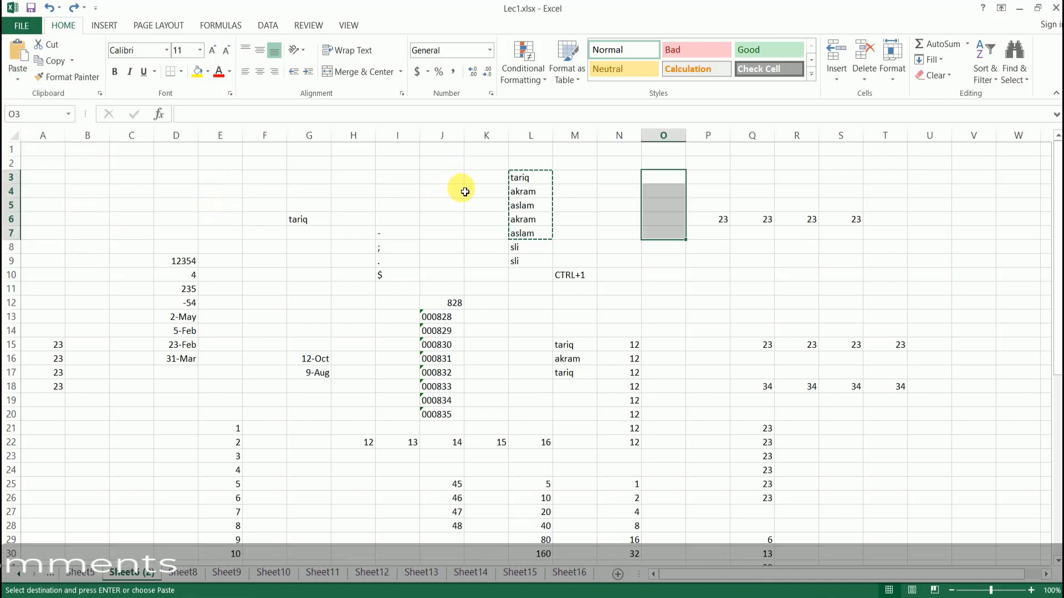
click(609, 205)
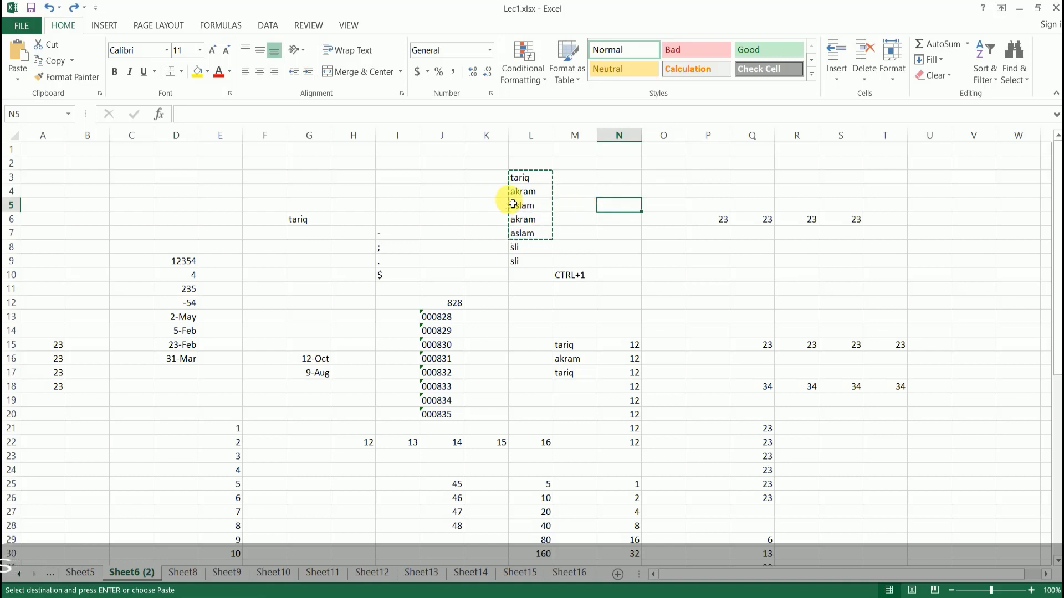
click(497, 195)
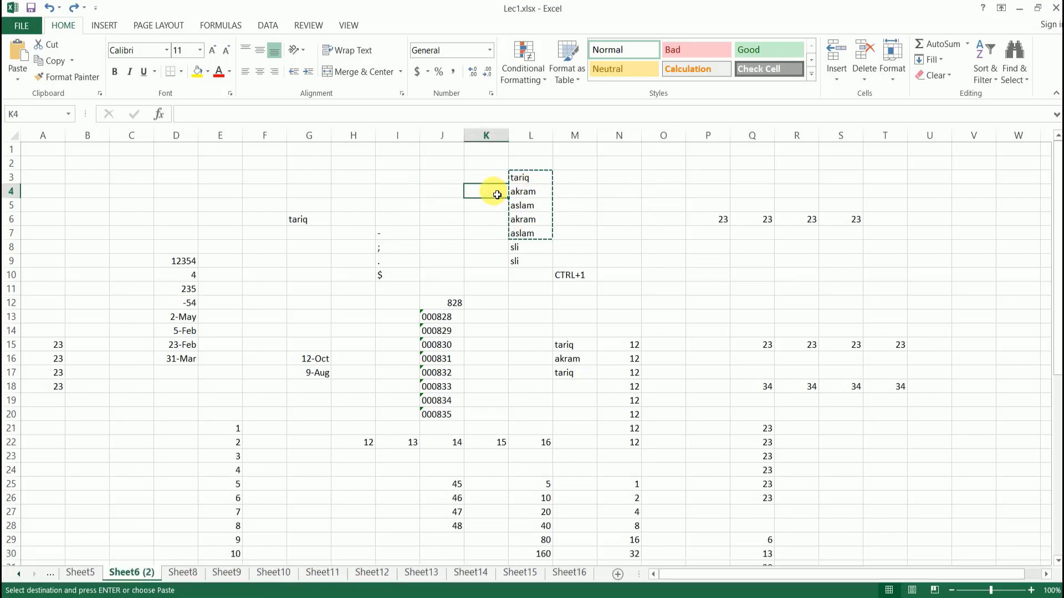
Clear the earlier copy selection and copy the names in cells L3:L9
key(Escape)
drag(543, 178, 533, 261)
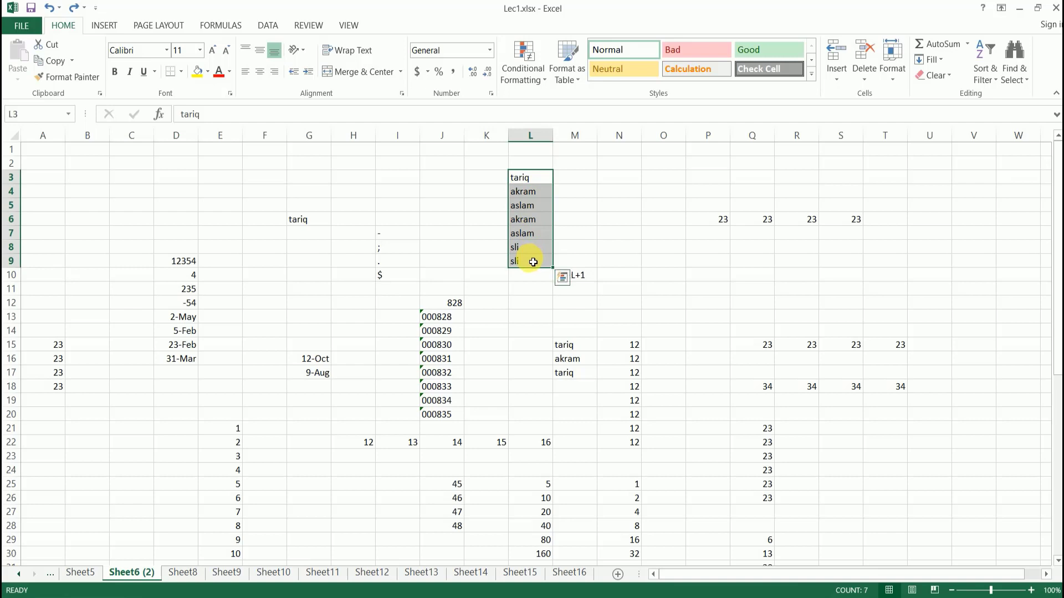
key(ctrl+c)
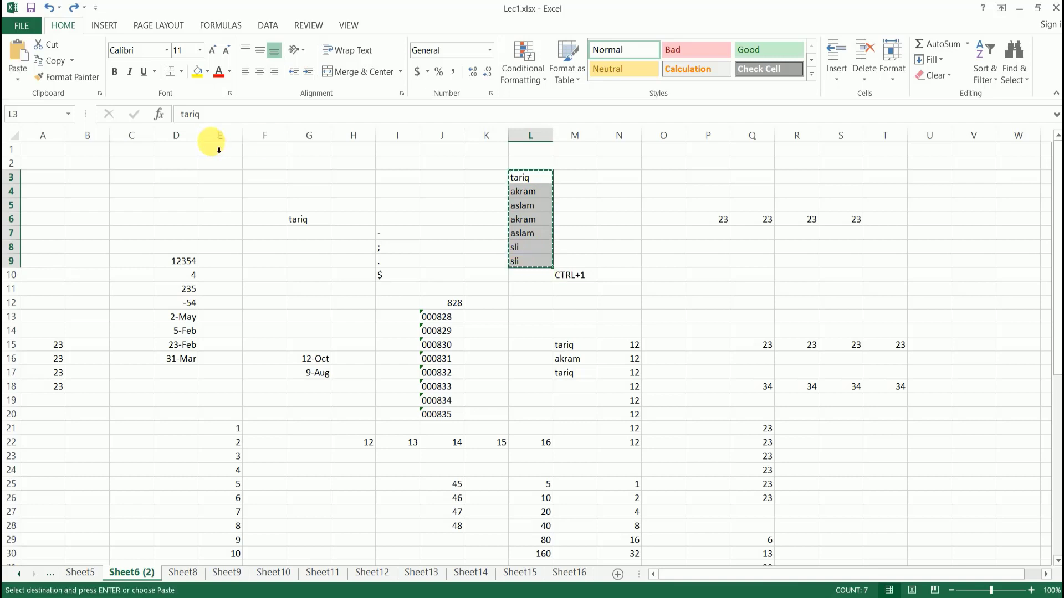
View the Paste Special options for the copied range with E3 as the destination, and close them without pasting
click(18, 80)
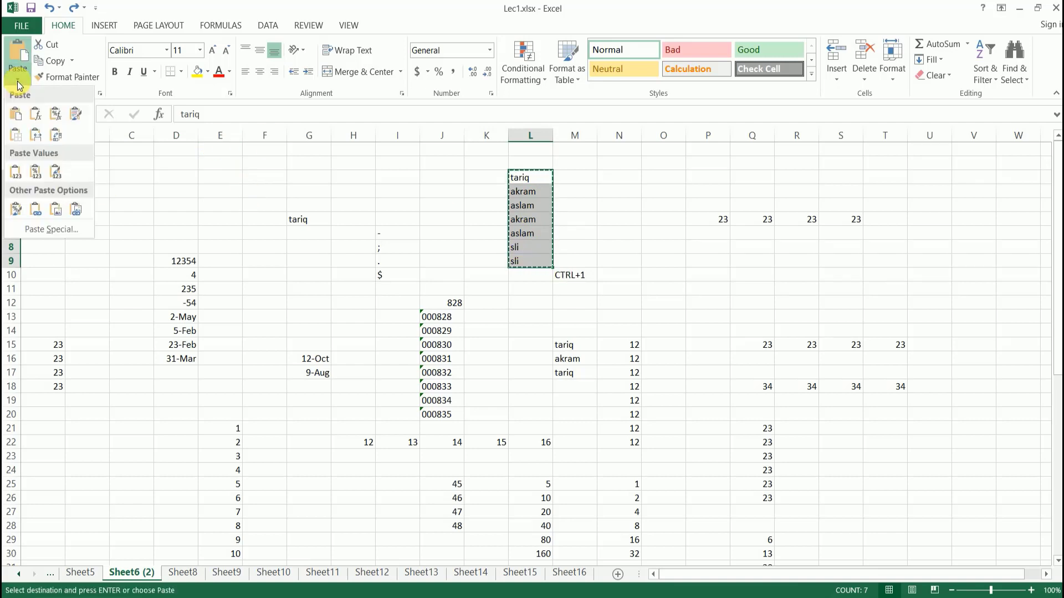
click(161, 204)
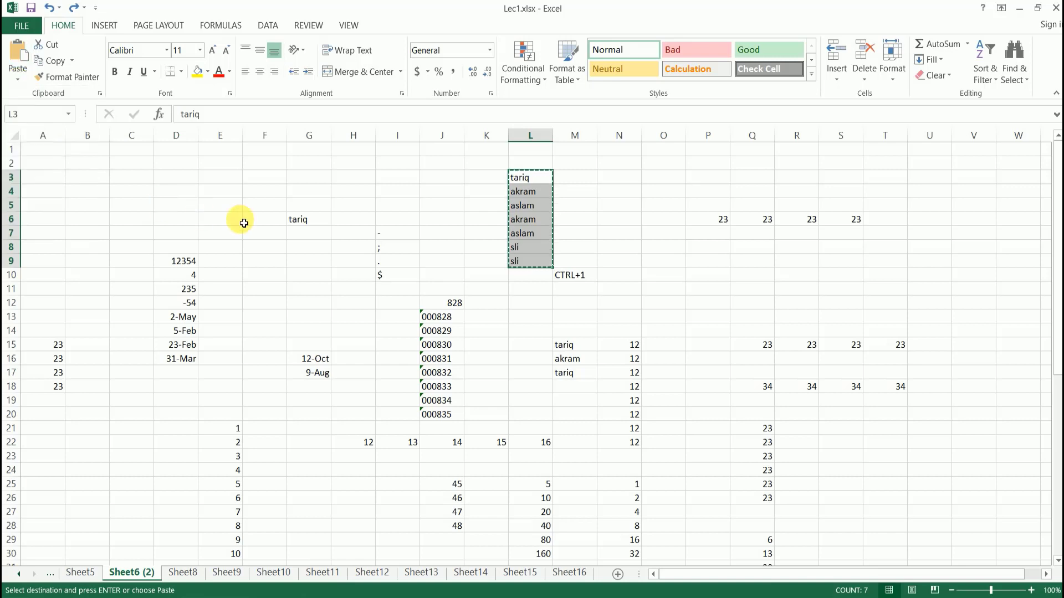
click(207, 177)
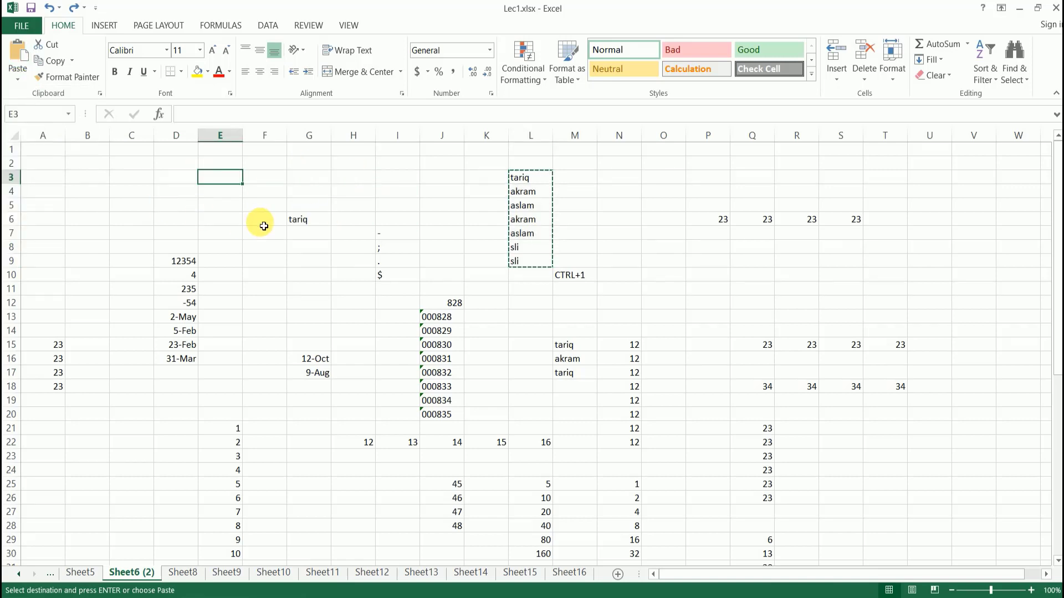
key(ctrl+alt+v)
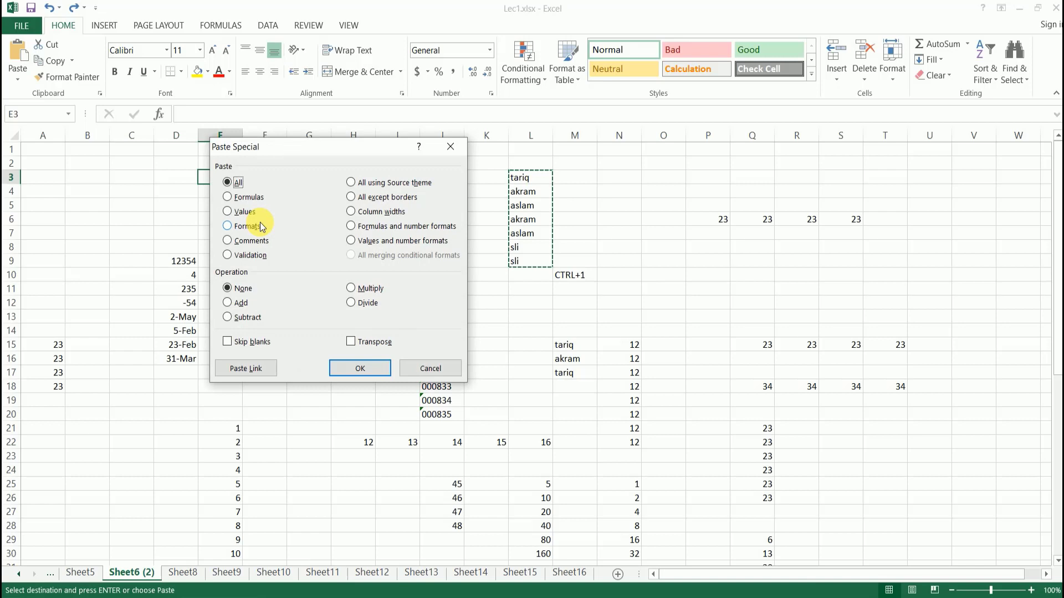
drag(291, 153, 339, 152)
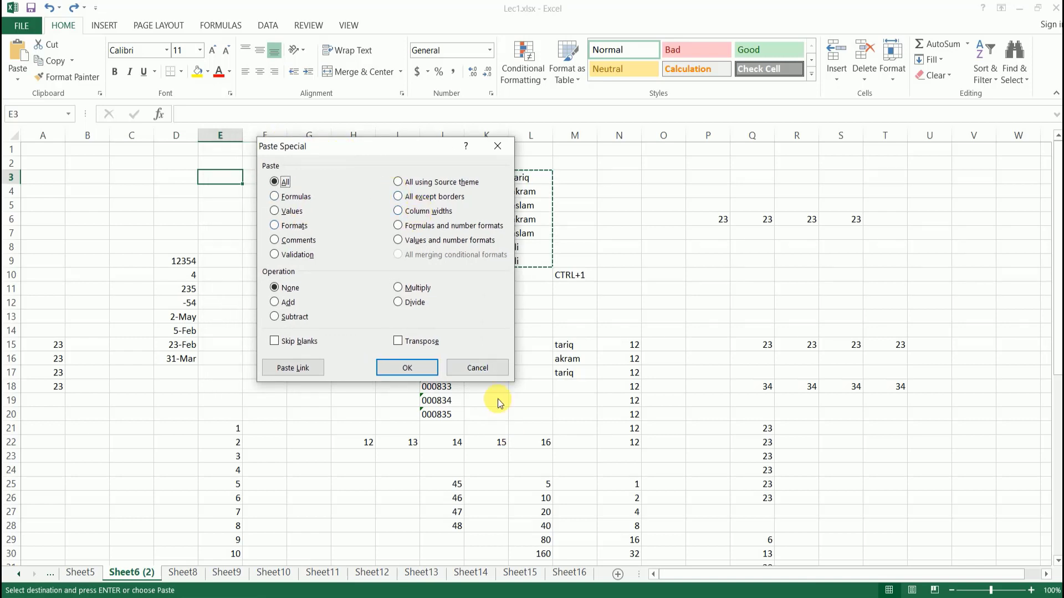
click(481, 368)
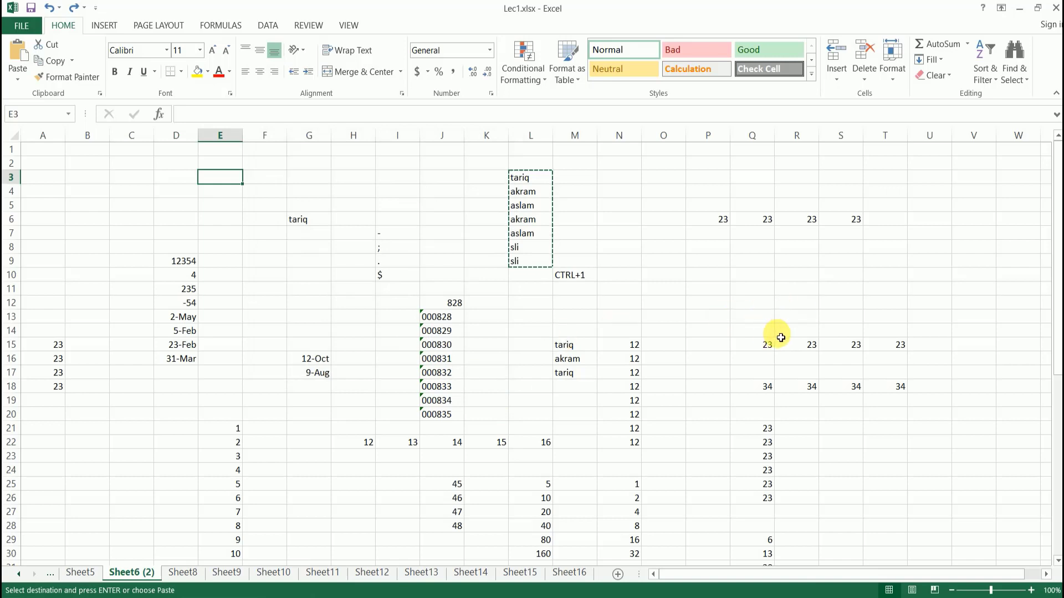
click(762, 348)
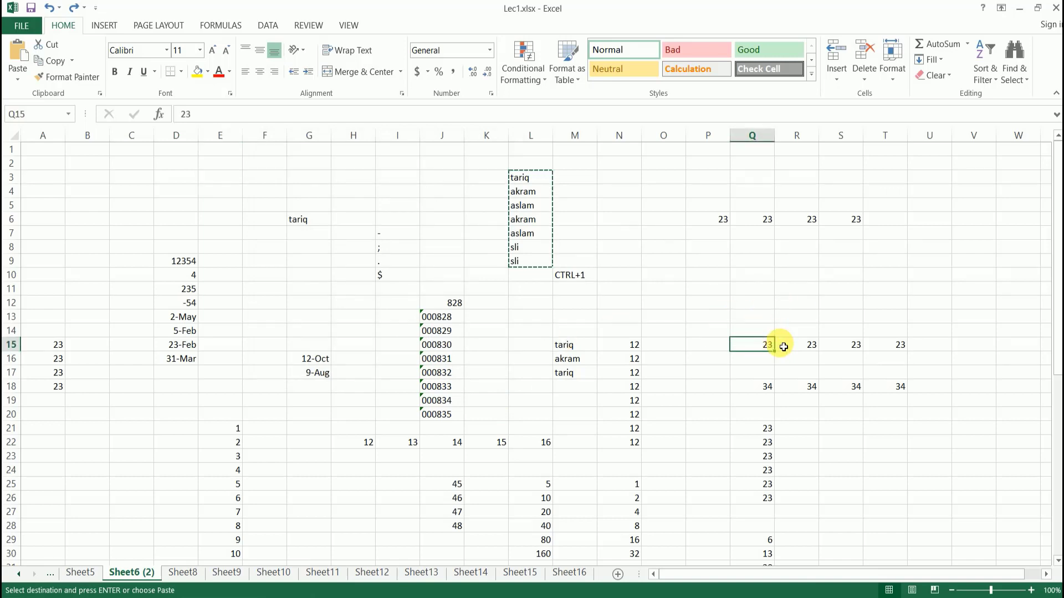
Copy the row of 23s in cells Q15:T15
click(803, 344)
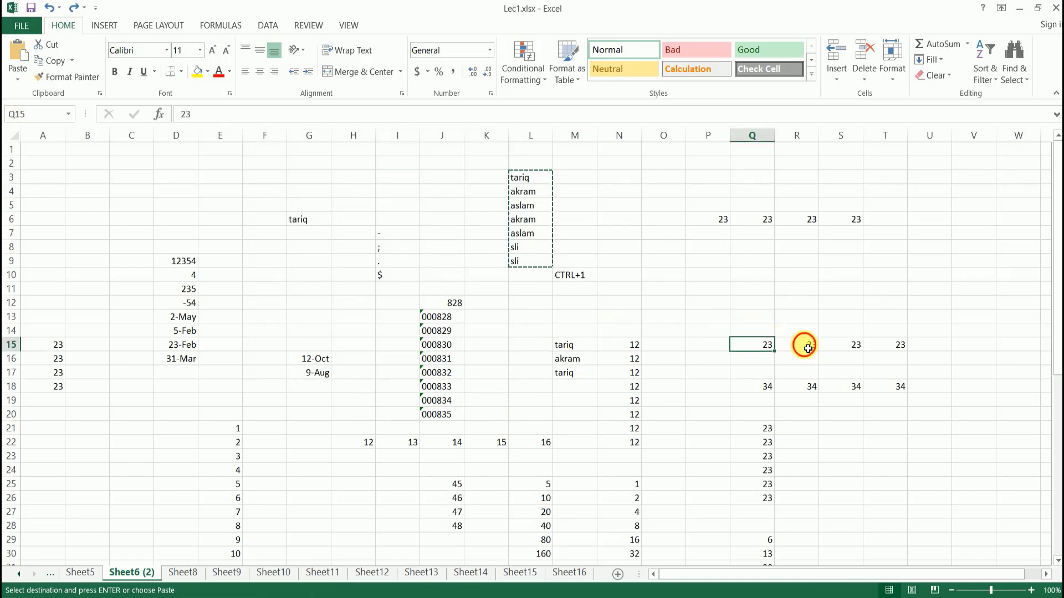
click(844, 347)
click(886, 346)
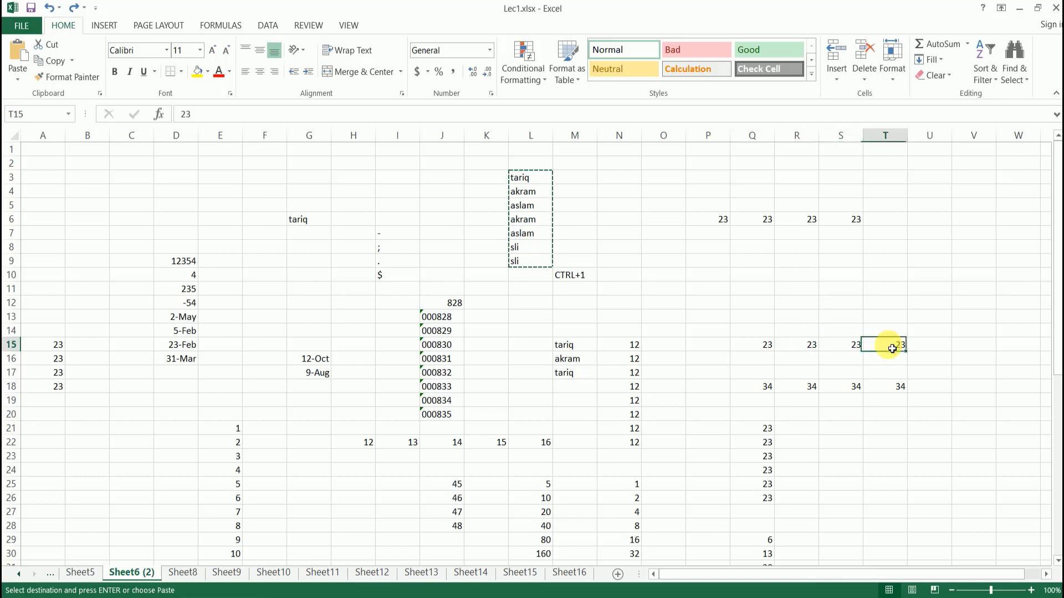
drag(761, 346, 894, 346)
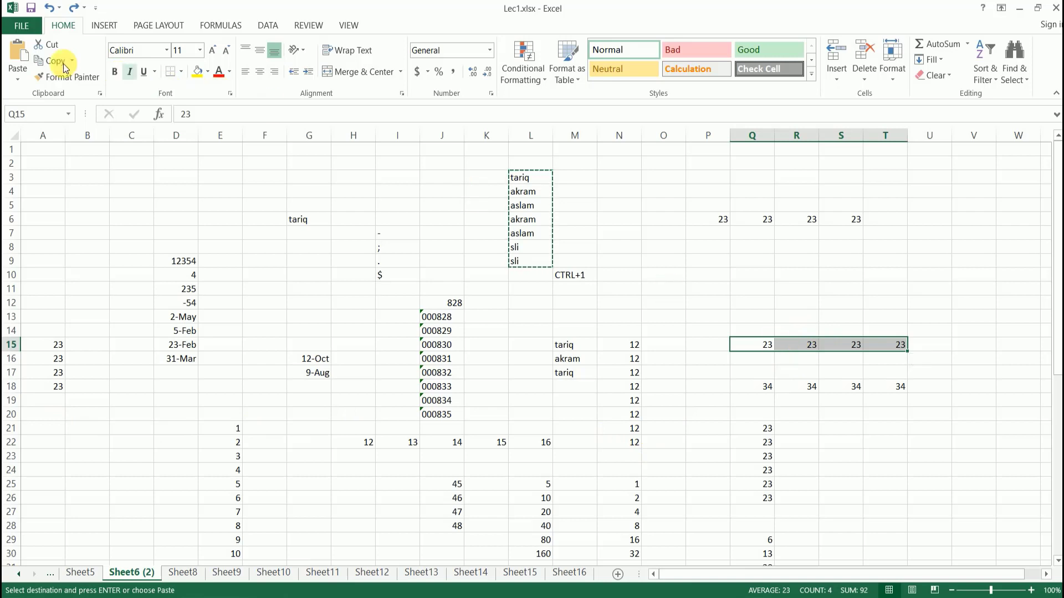
click(42, 61)
Paste the copied row as a column starting at B20, using Paste Special with the All and Transpose options
scroll(105, 303, down, 2)
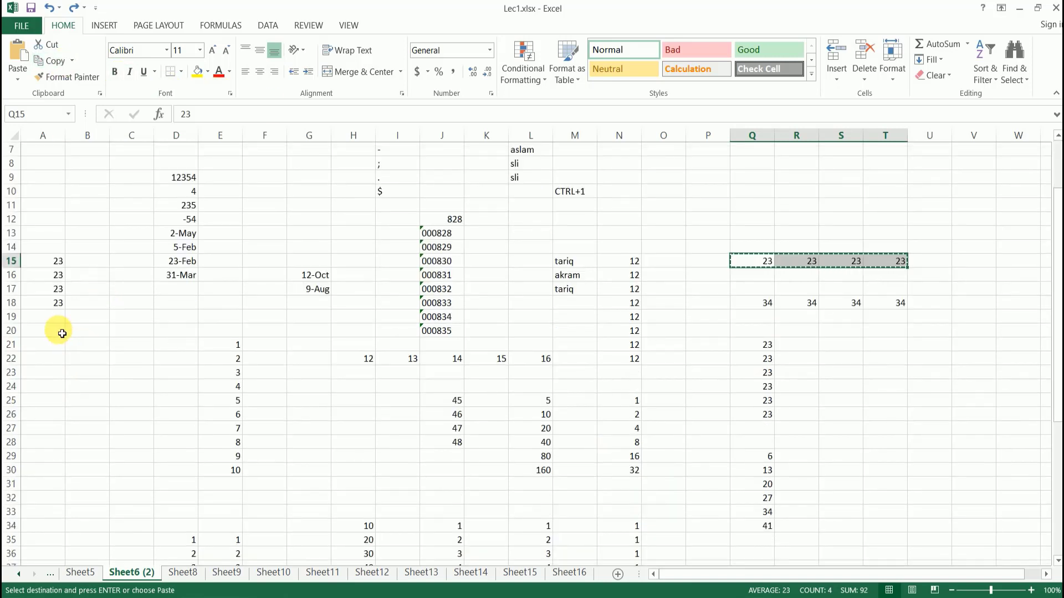
click(94, 339)
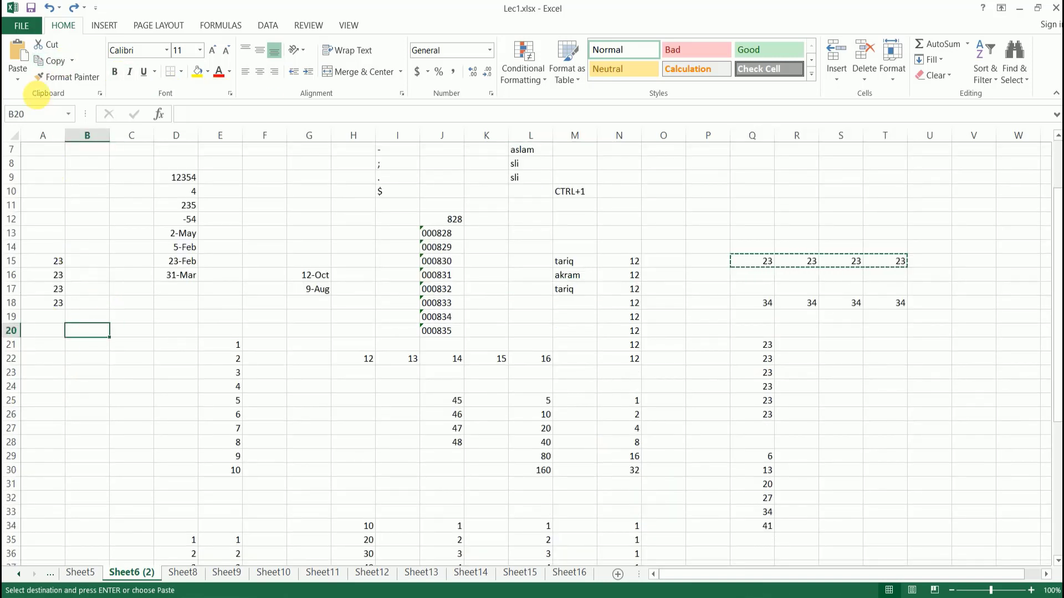
click(16, 81)
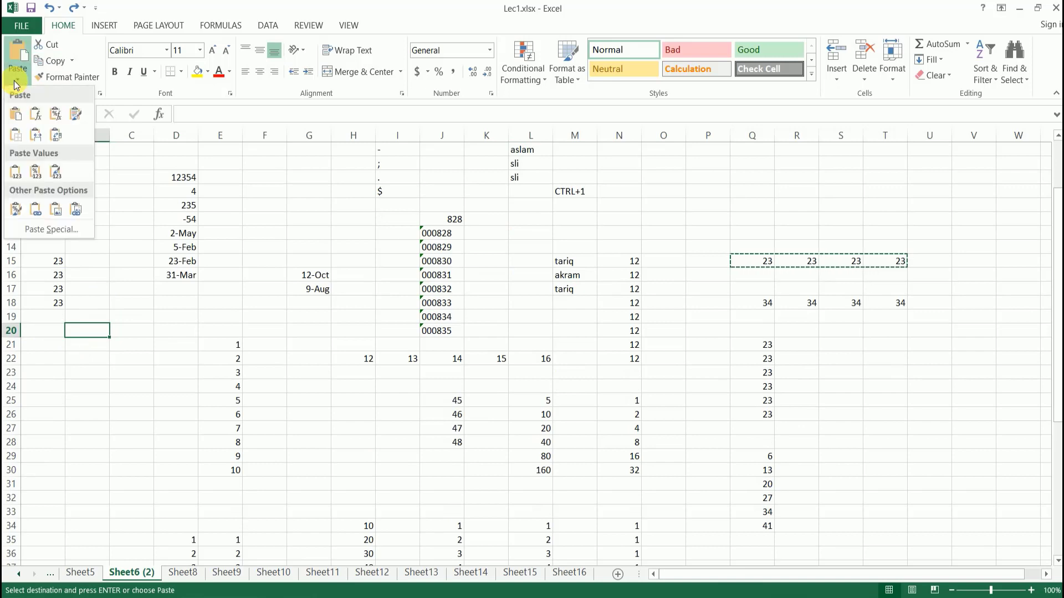
click(76, 230)
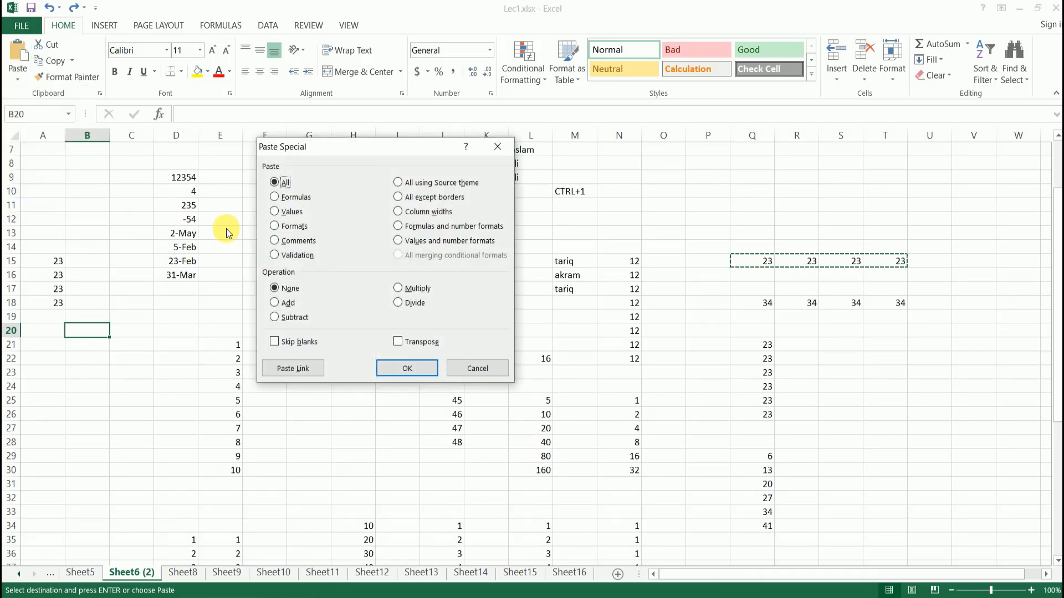
click(427, 341)
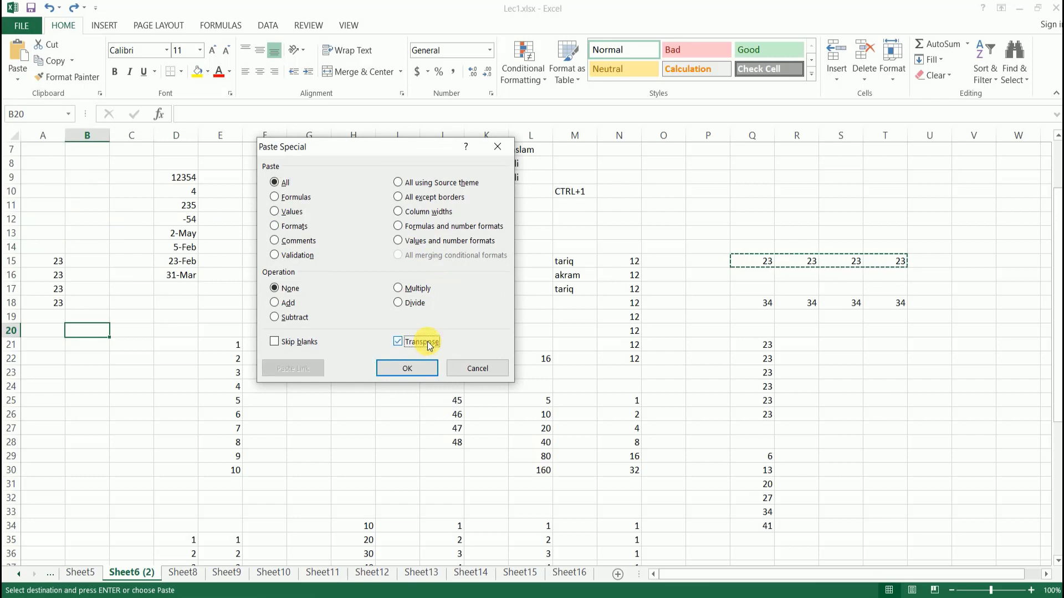
click(410, 368)
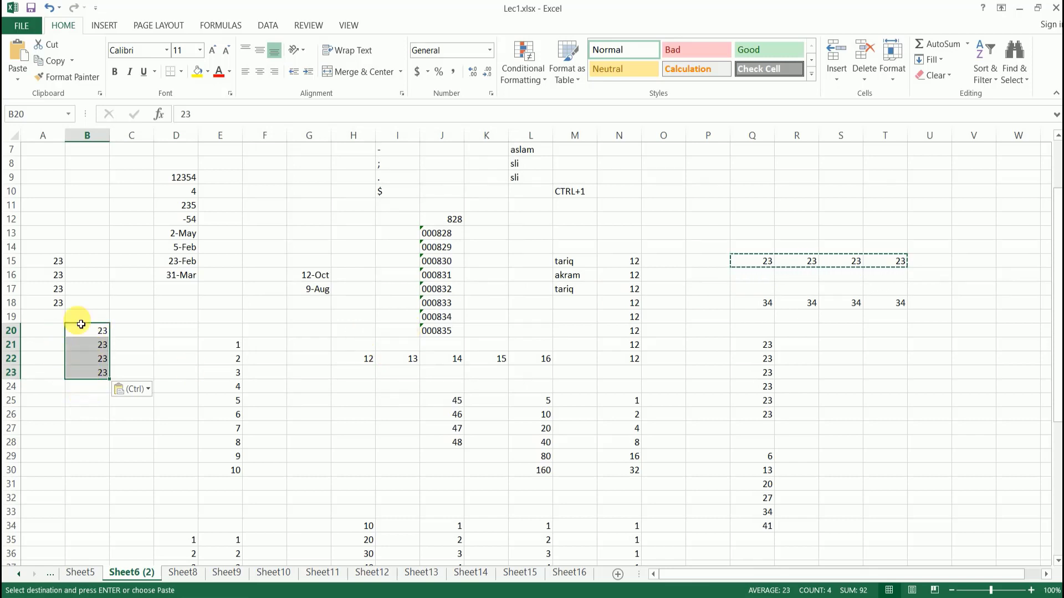
Try to copy B20:B23 and paste it transposed onto its own cells with Paste Special
click(52, 60)
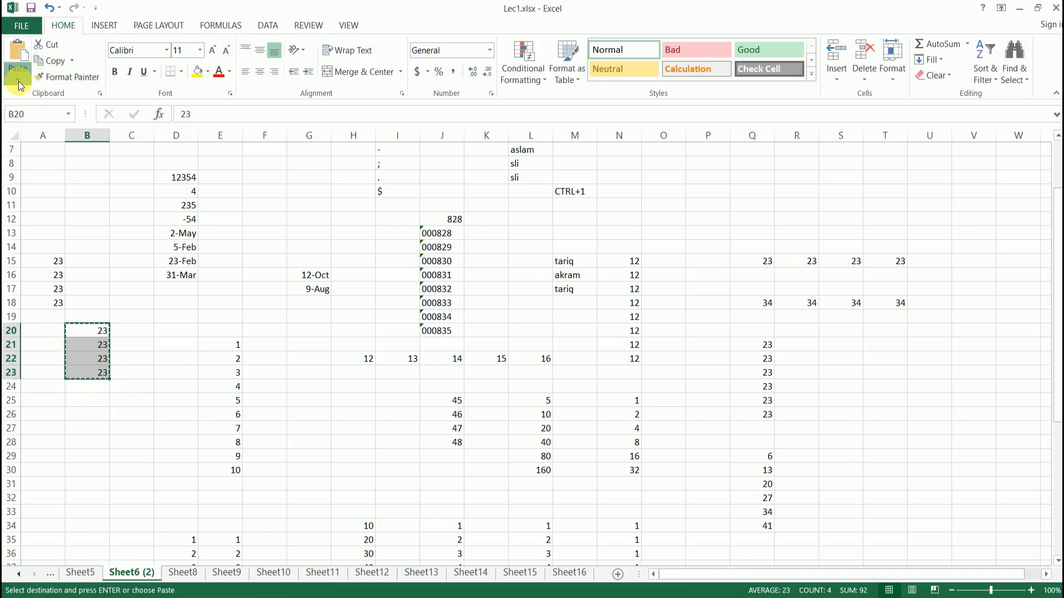
click(18, 83)
click(68, 229)
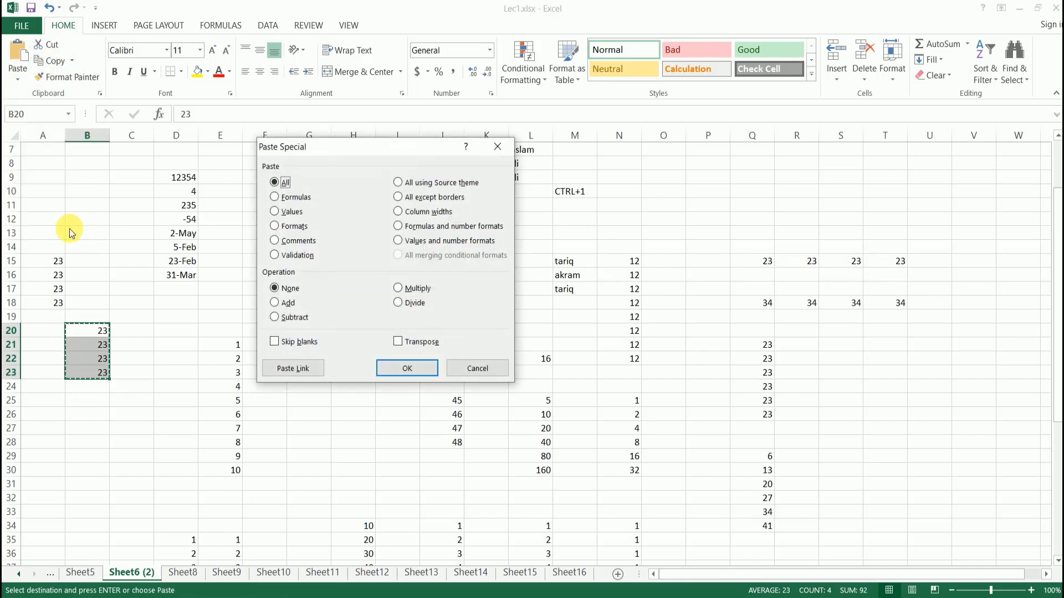
click(414, 342)
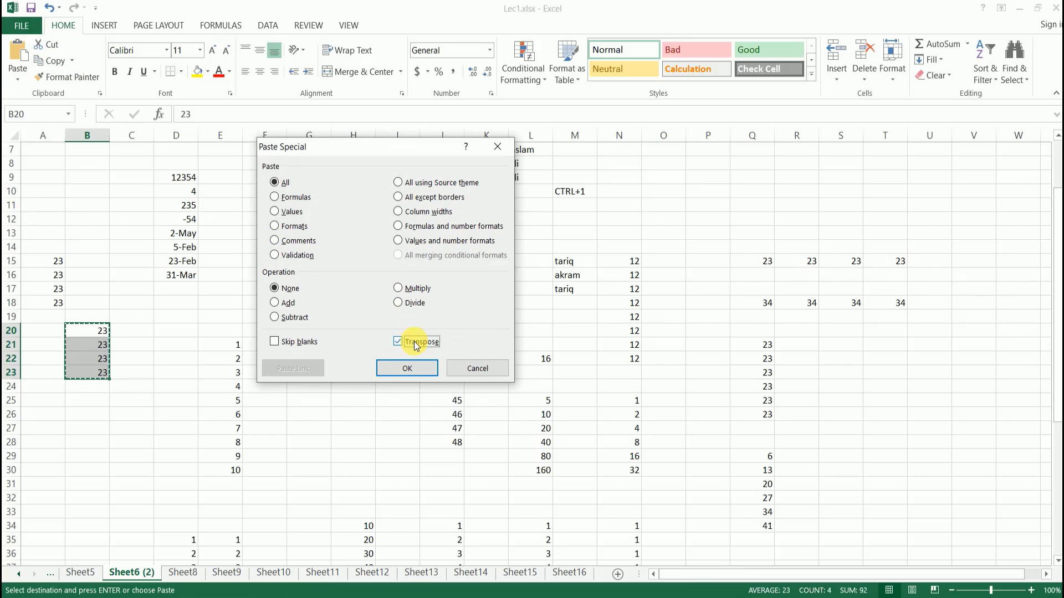
click(412, 366)
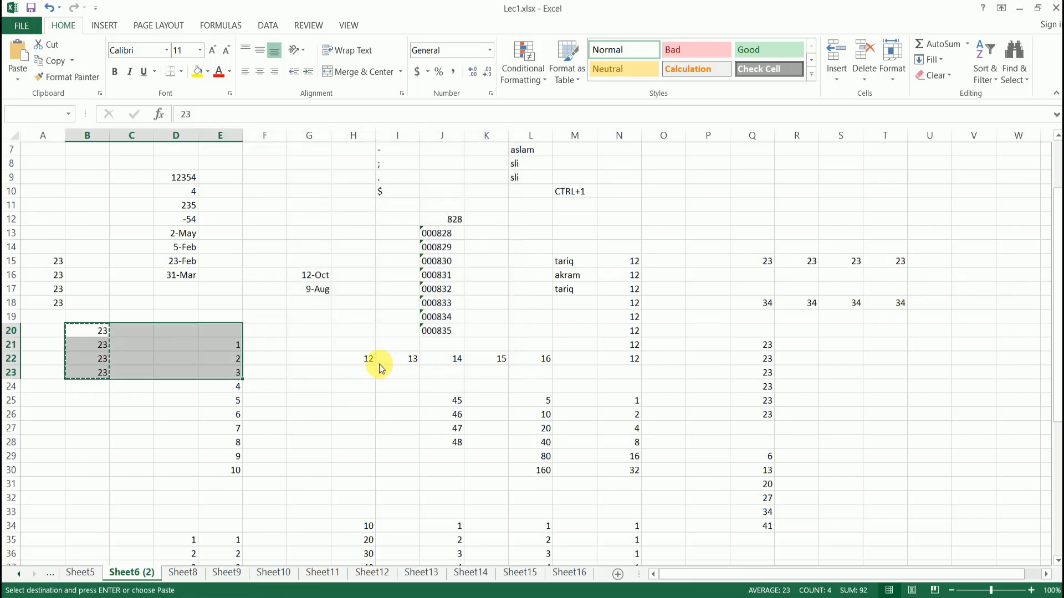
click(536, 367)
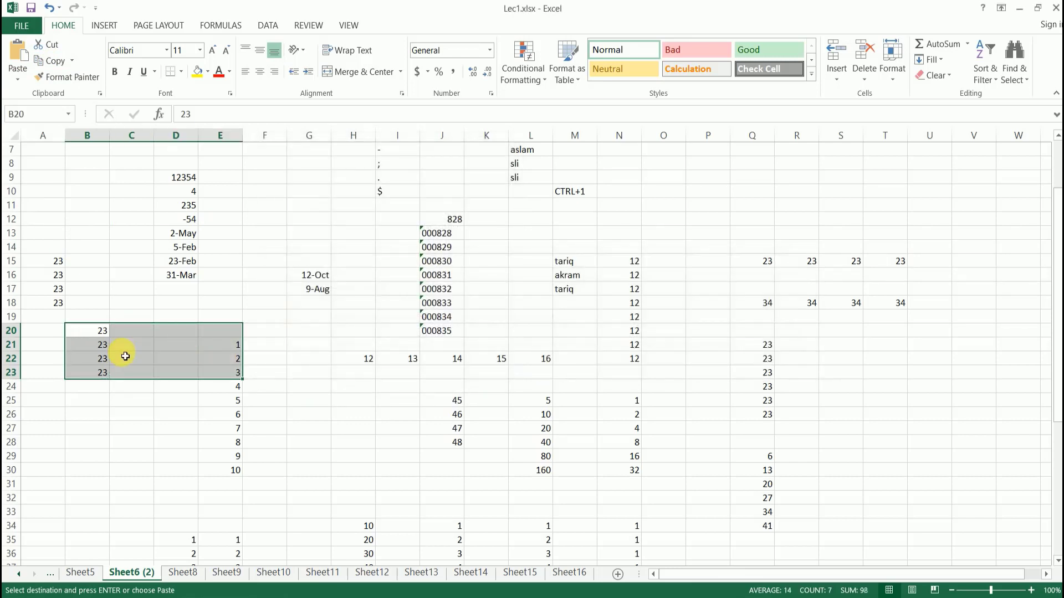
click(125, 327)
Copy B20:B23 and paste it as a row starting at D19, using Paste Special with Transpose
drag(97, 332, 101, 376)
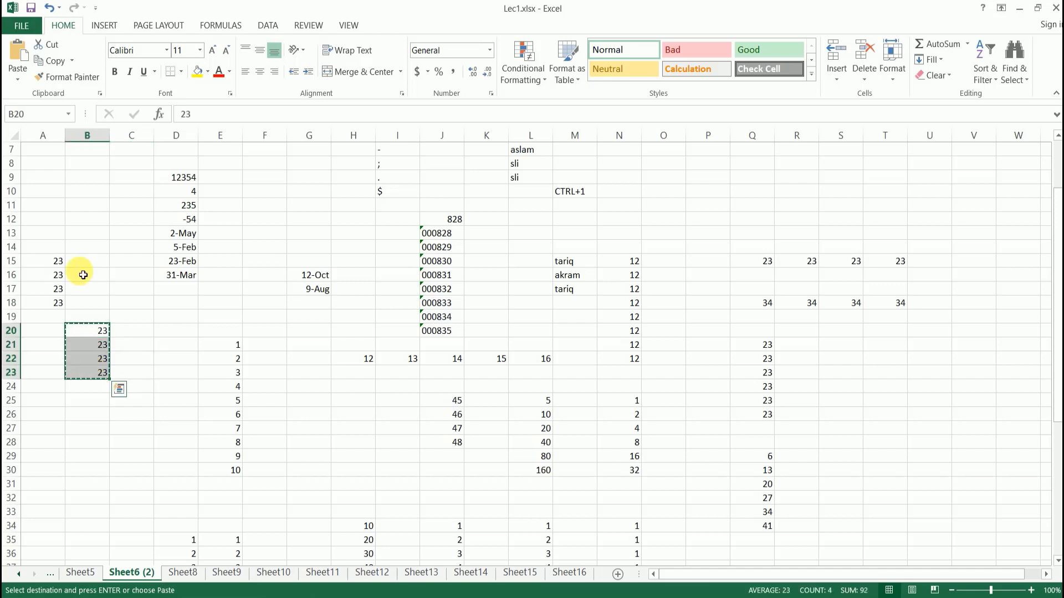
click(55, 62)
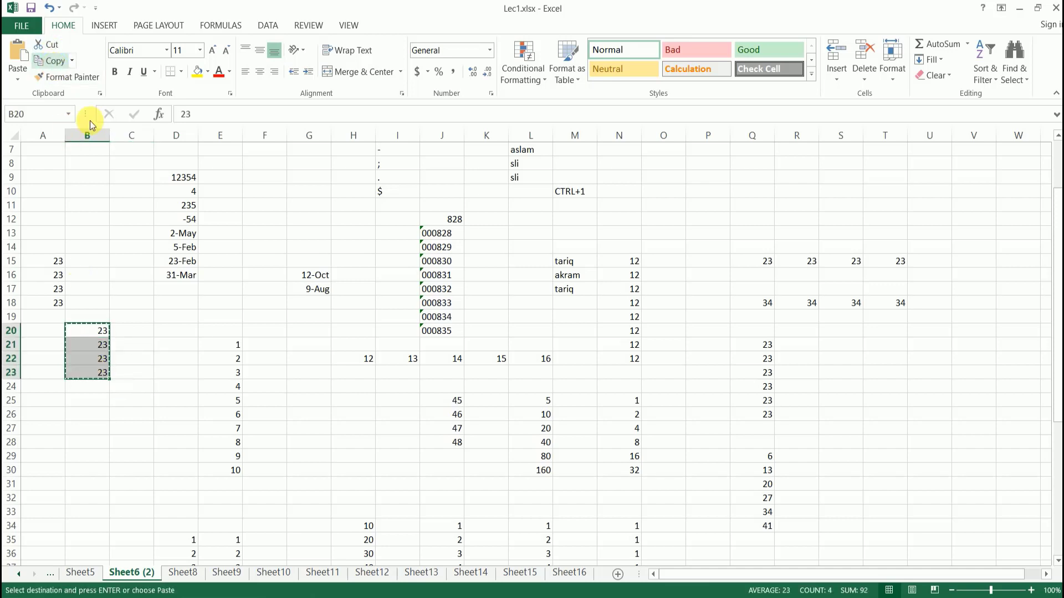
click(176, 316)
click(18, 83)
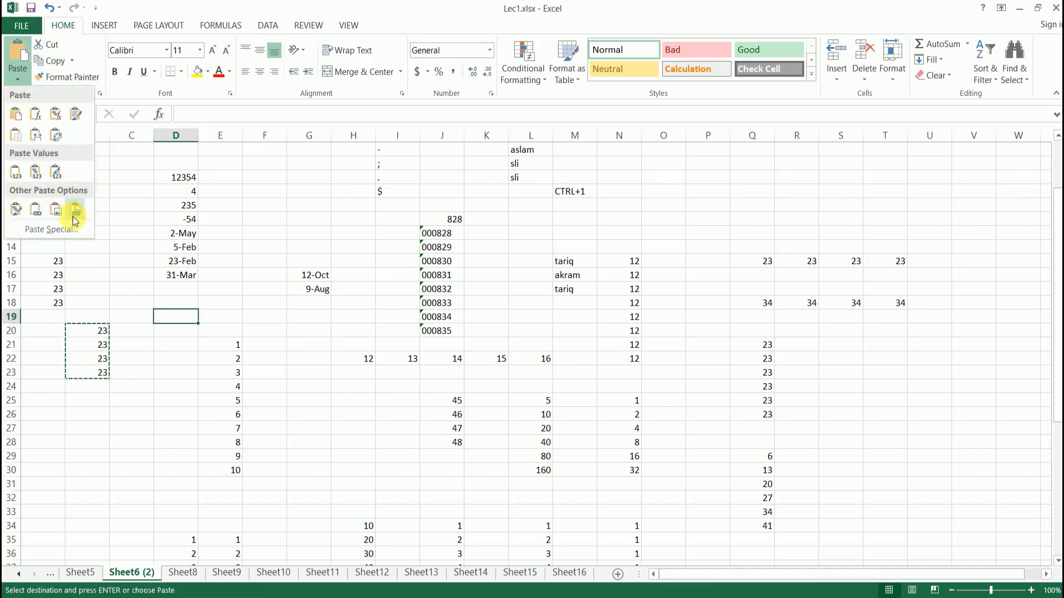
click(66, 216)
click(399, 341)
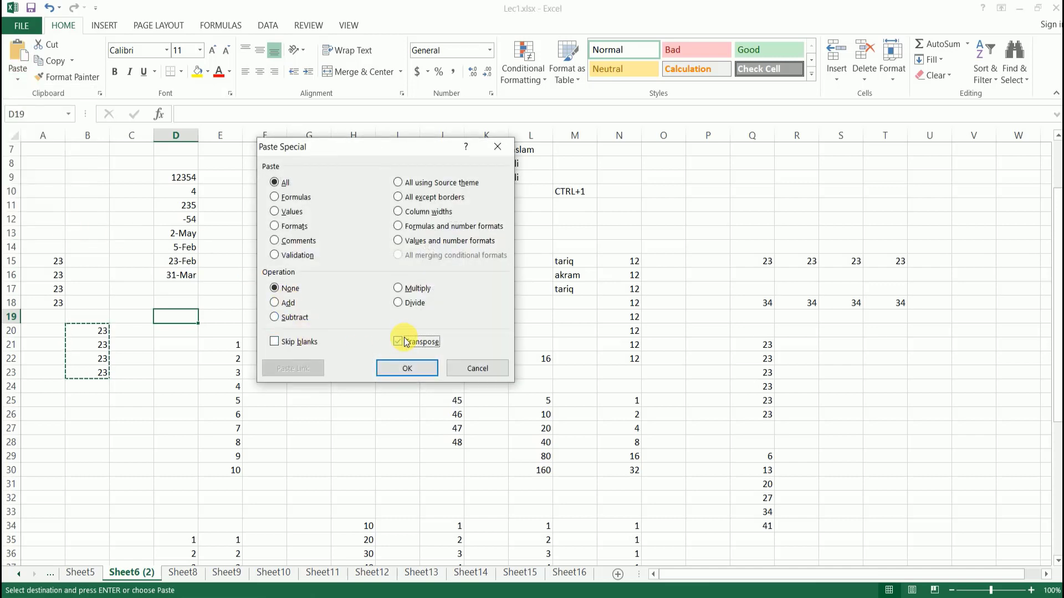
click(405, 364)
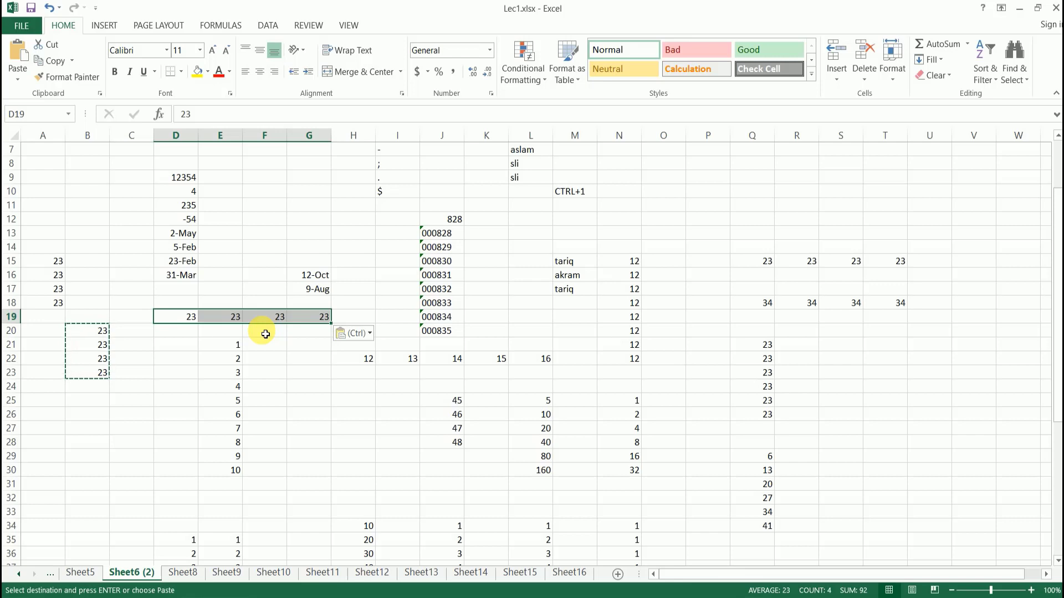
click(281, 261)
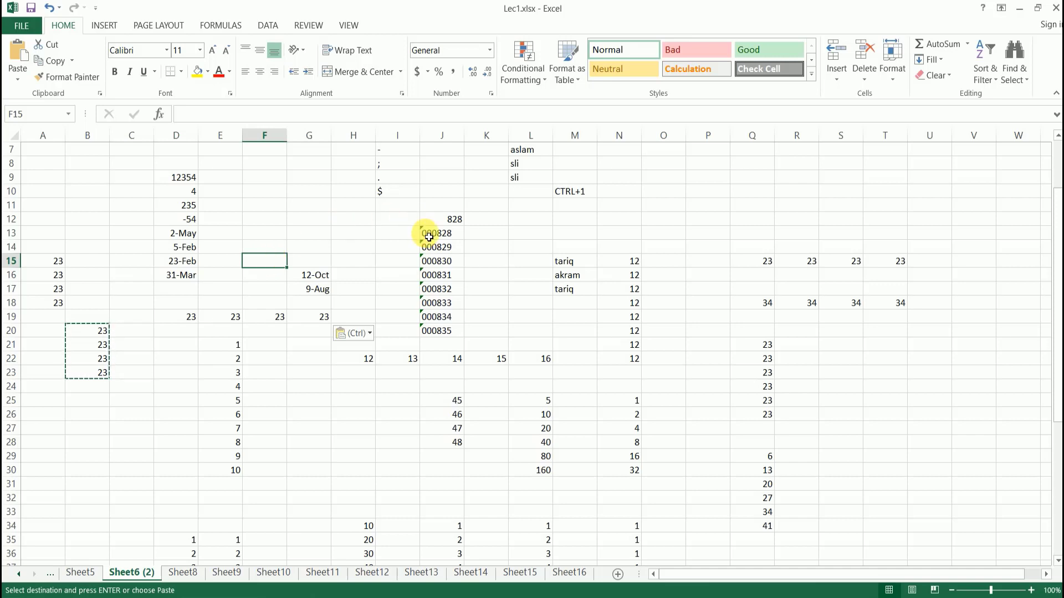
Set the font color to red for the name in L3 and to theme blue for the name in L4
scroll(482, 271, up, 2)
click(527, 178)
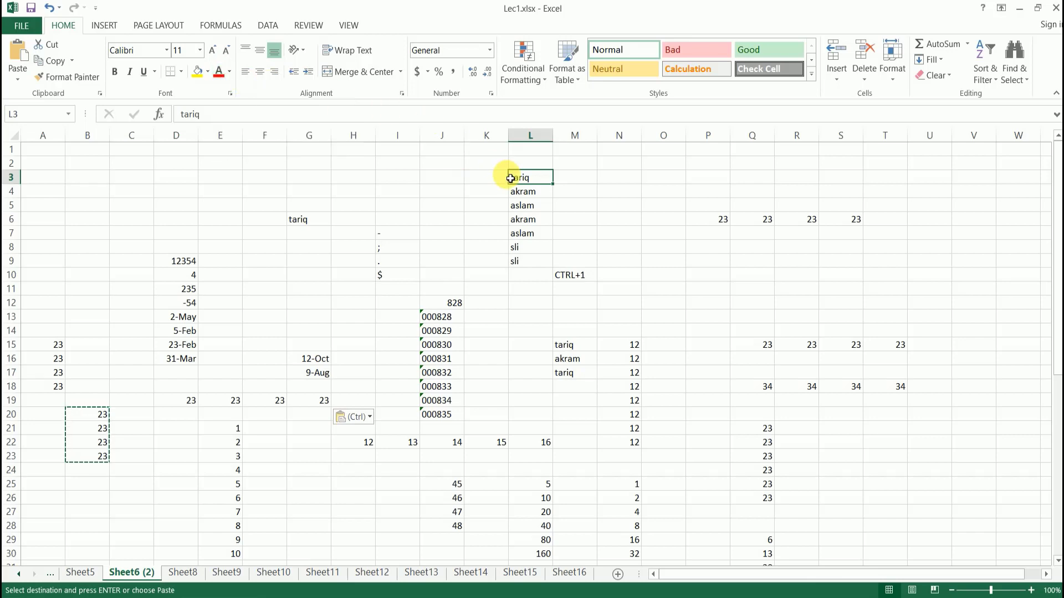
click(221, 79)
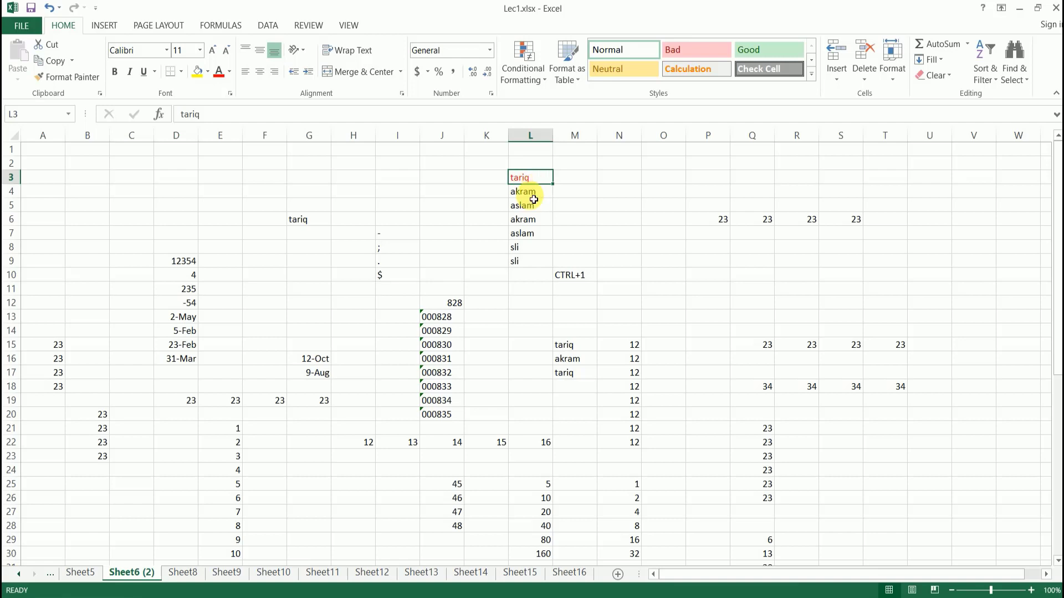
click(535, 192)
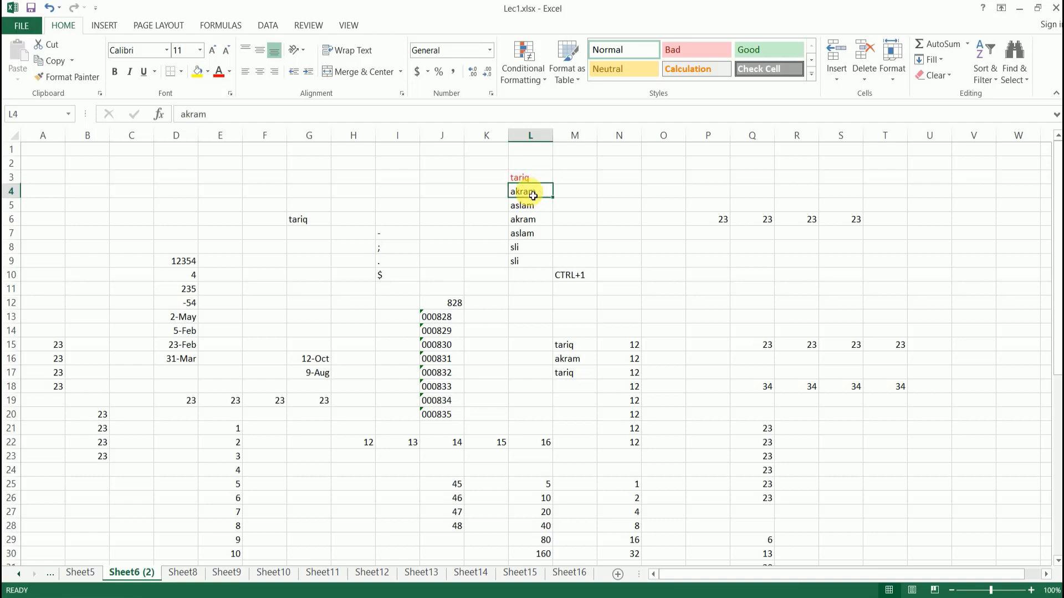
click(231, 75)
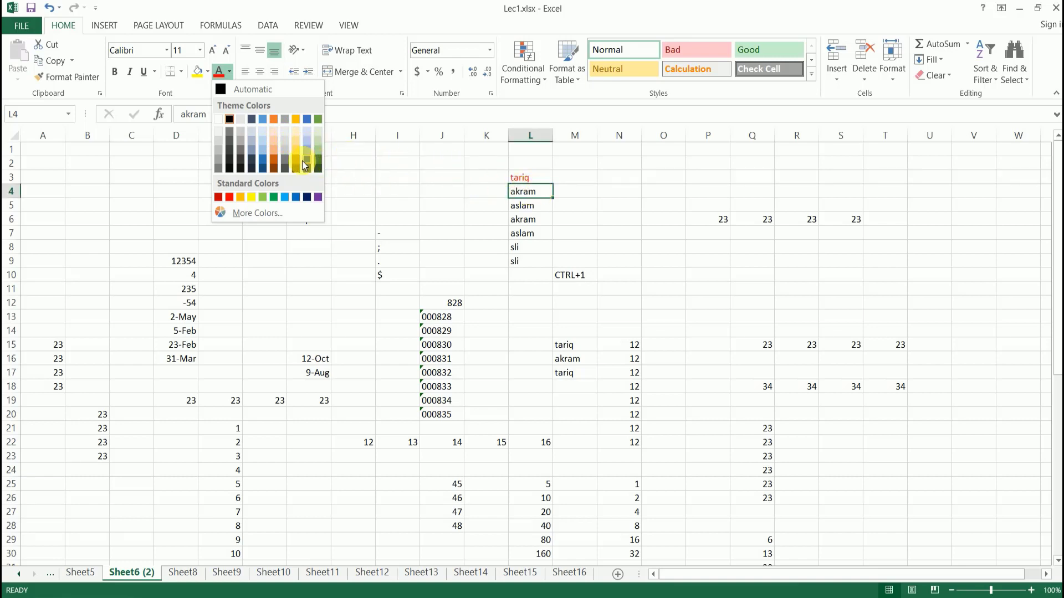
click(263, 164)
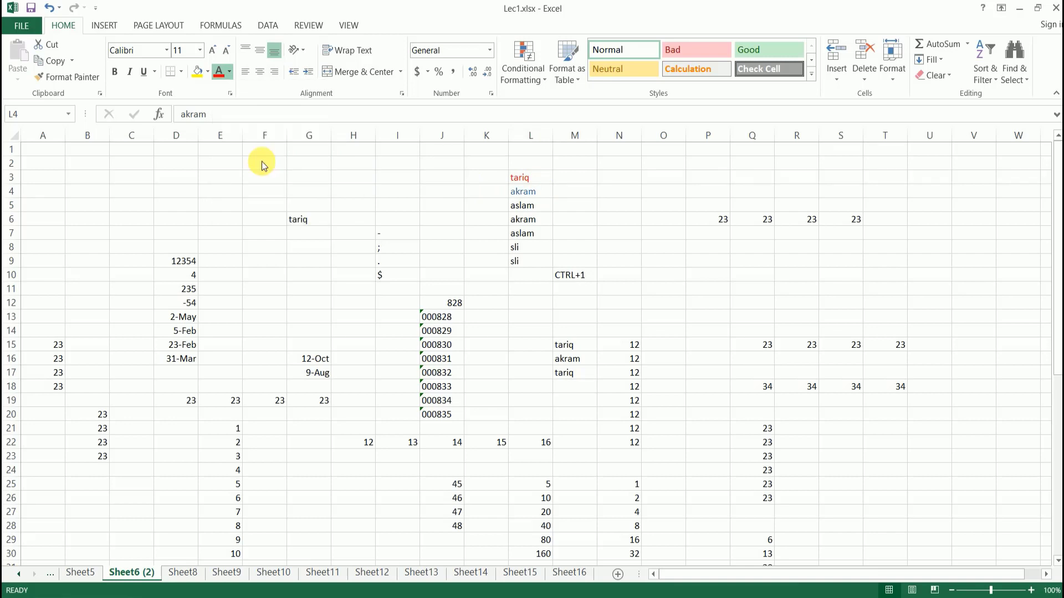
Set the font color of the name in L5 to a bright green from the standard palette of additional colors
click(526, 206)
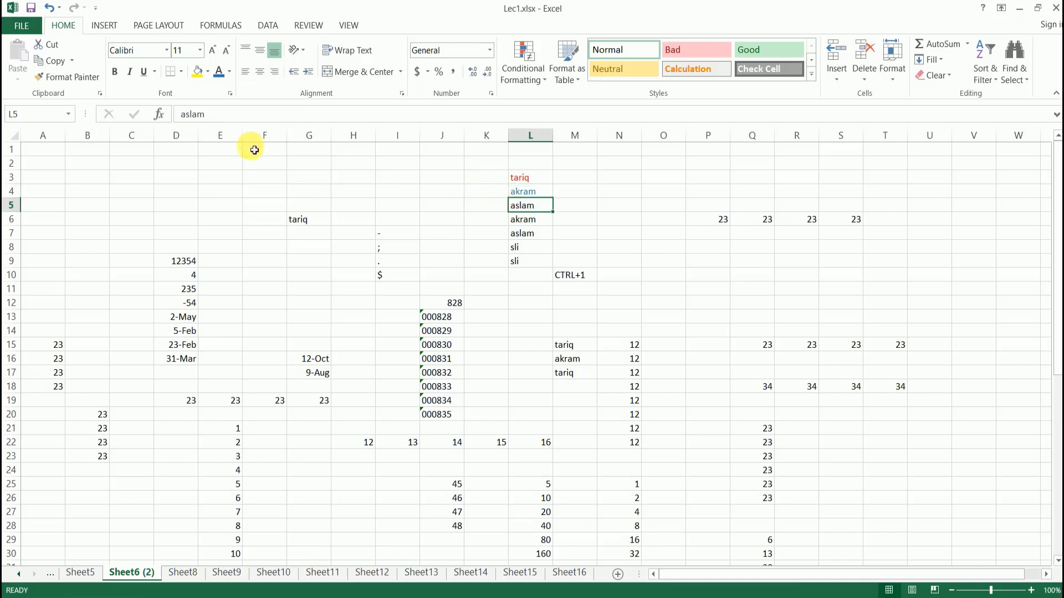
click(230, 72)
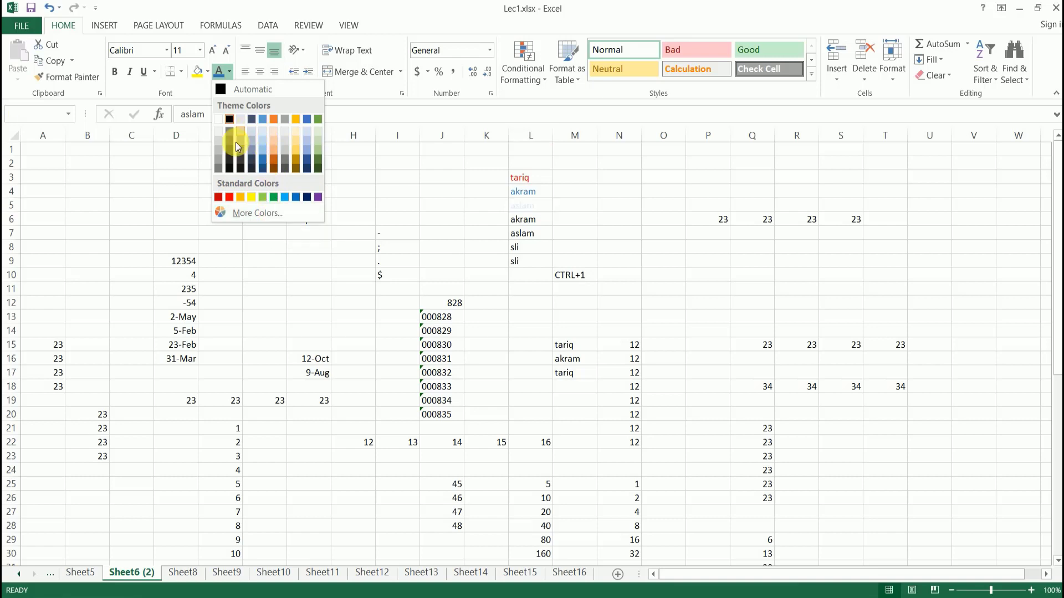
click(267, 214)
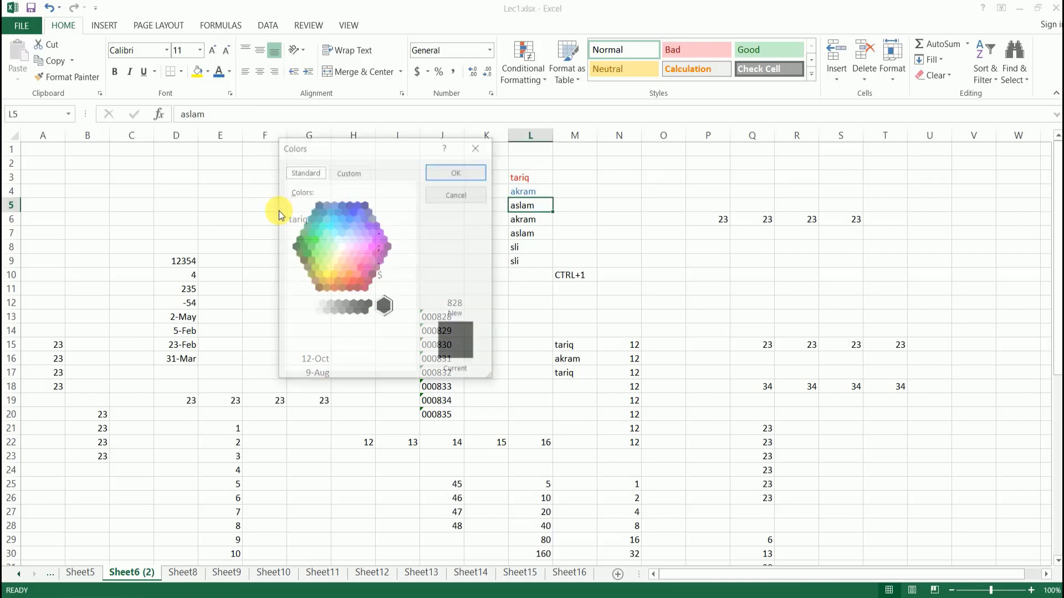
drag(325, 160, 231, 159)
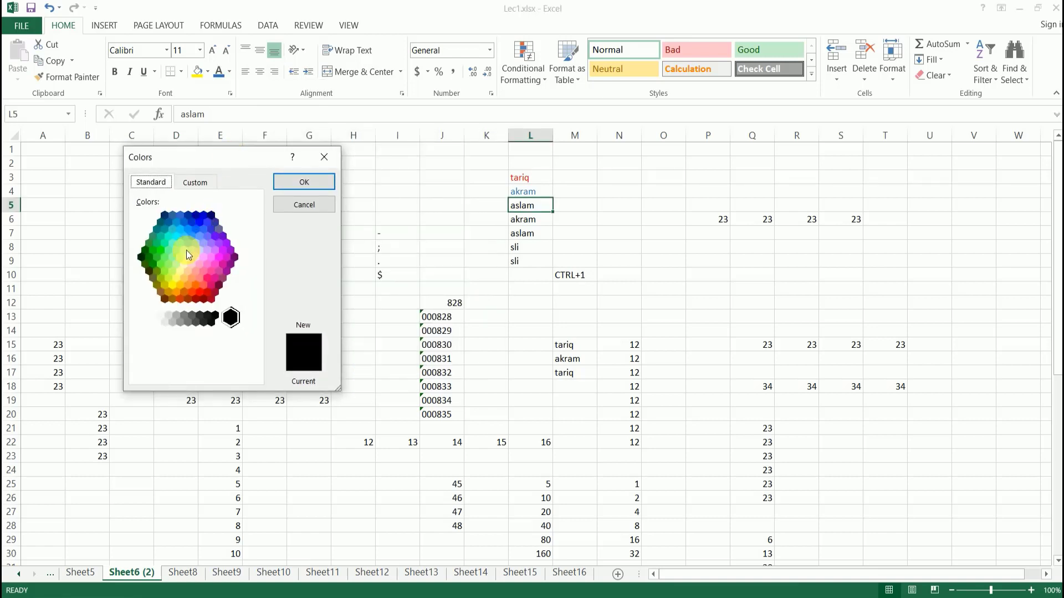
click(180, 235)
click(170, 262)
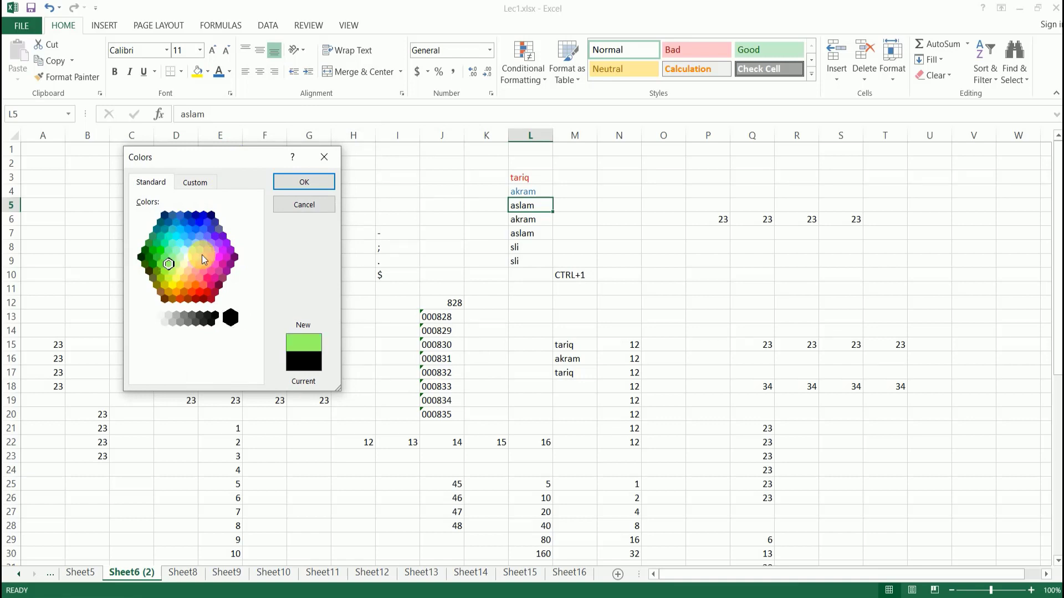
click(202, 256)
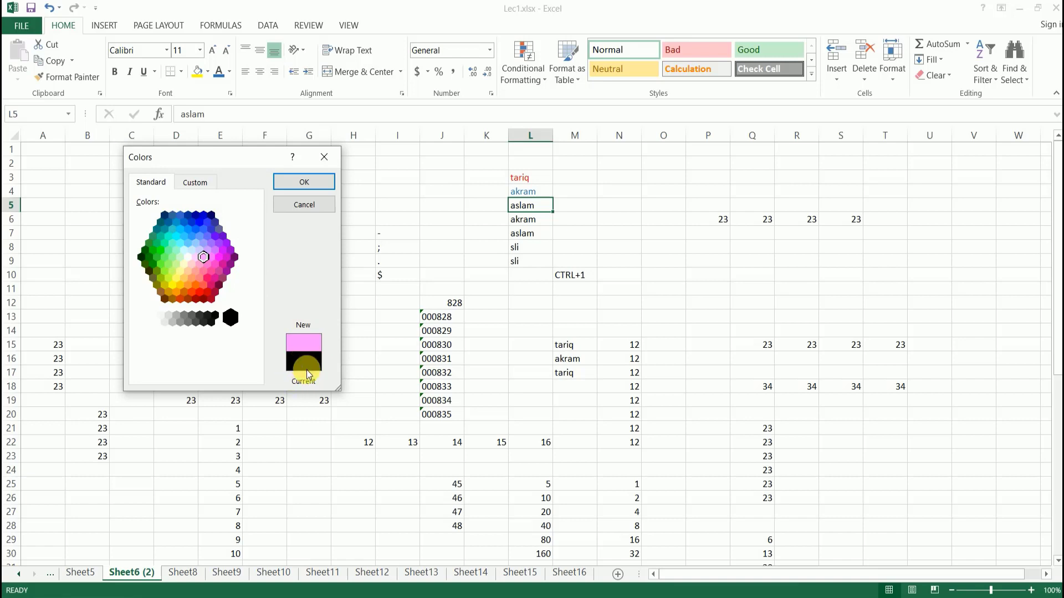
click(160, 251)
click(314, 182)
Open the custom font color settings for the name in L6, trying the HSL color model before returning to RGB
click(510, 222)
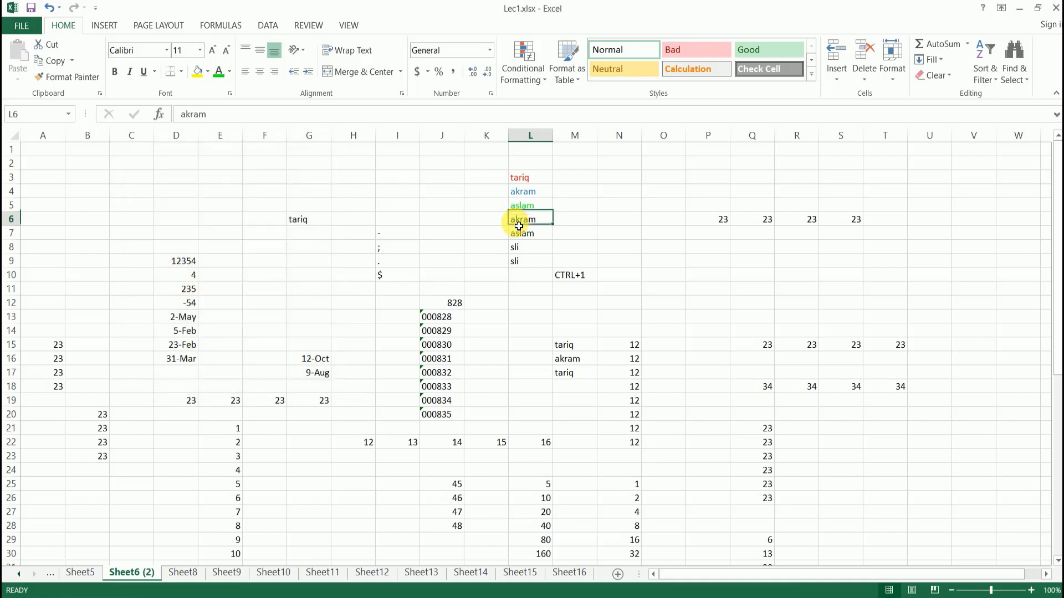
click(229, 71)
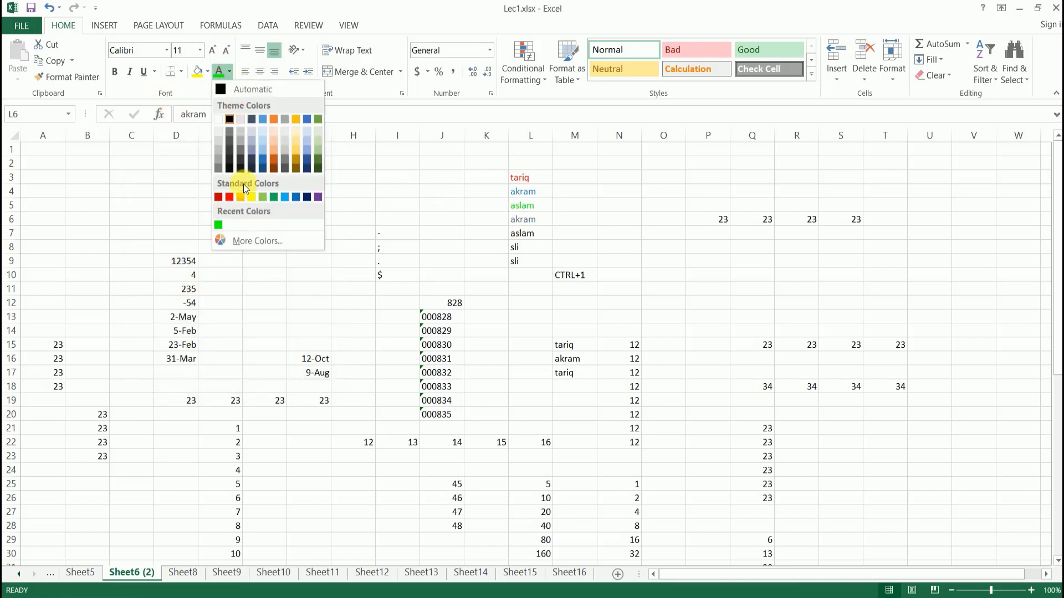
click(252, 237)
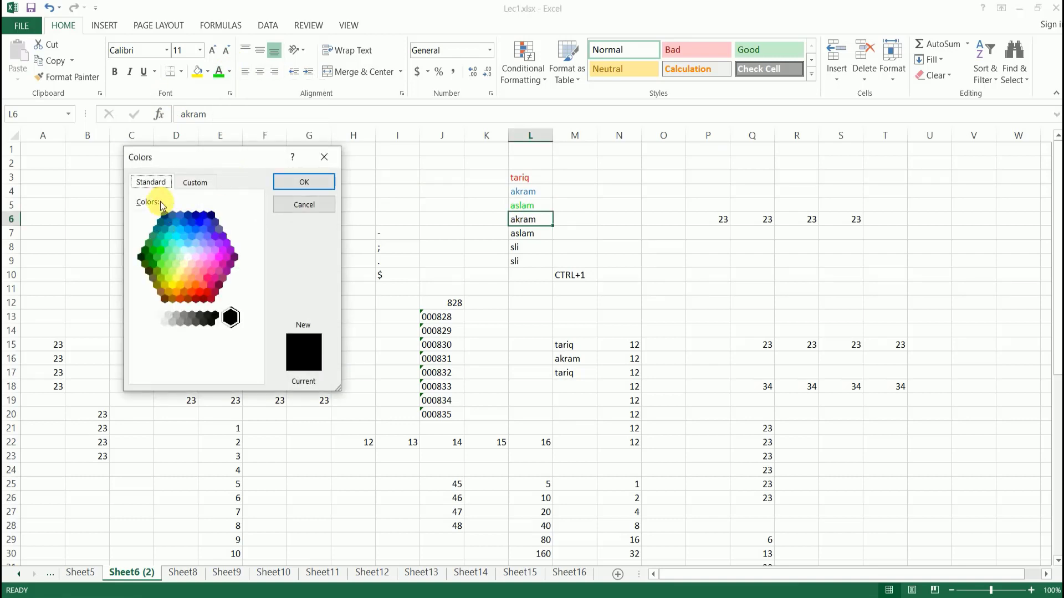
click(198, 178)
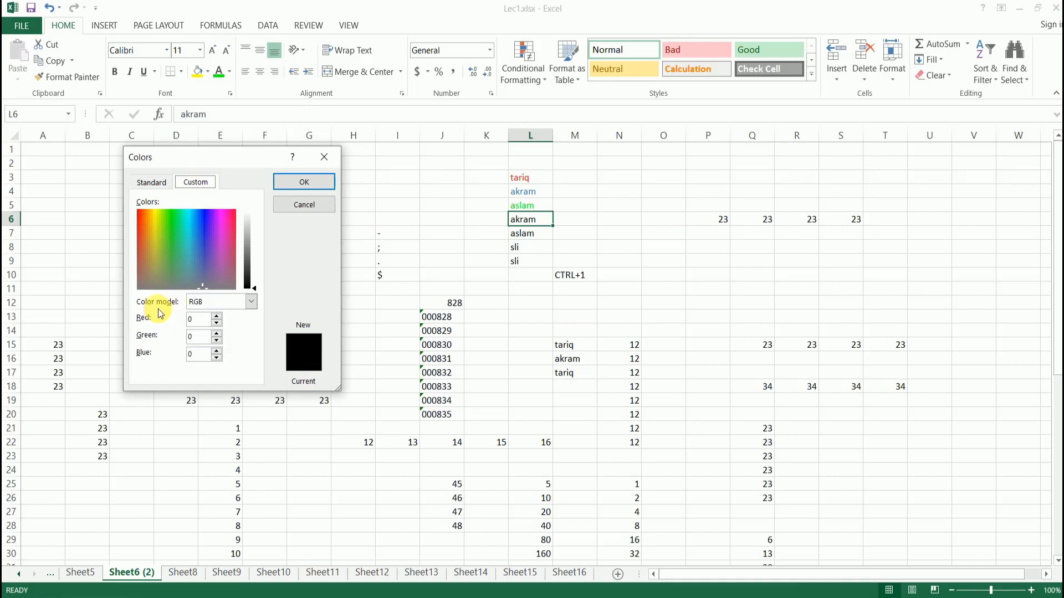
click(251, 302)
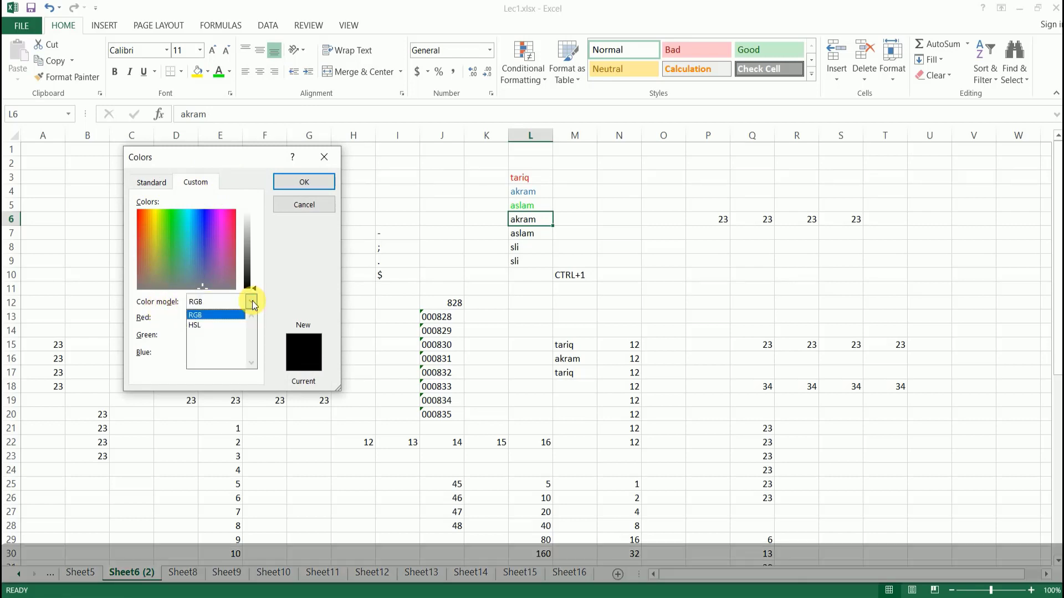
click(202, 324)
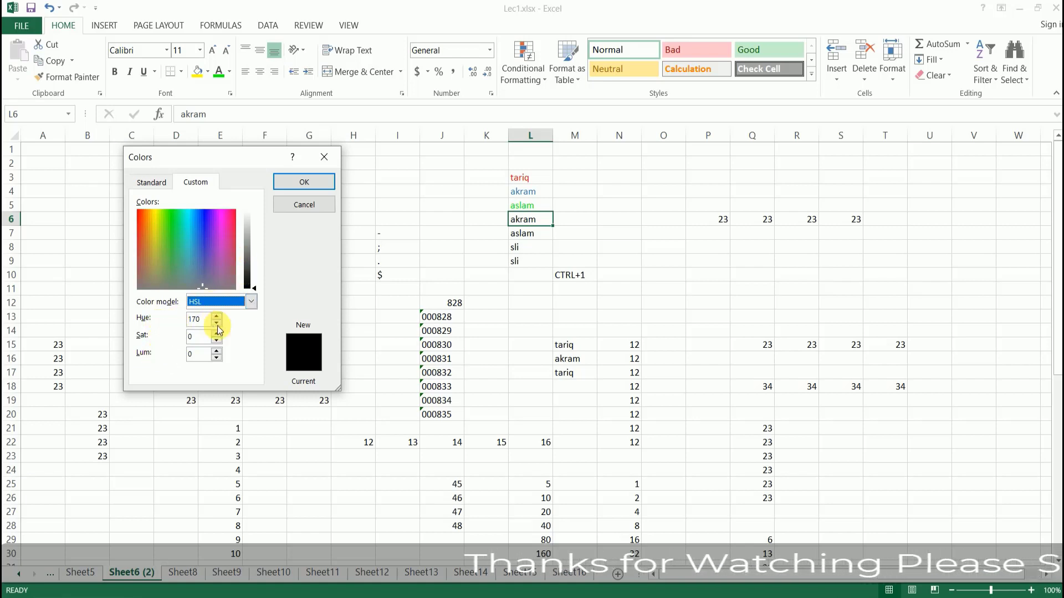
click(251, 302)
click(221, 317)
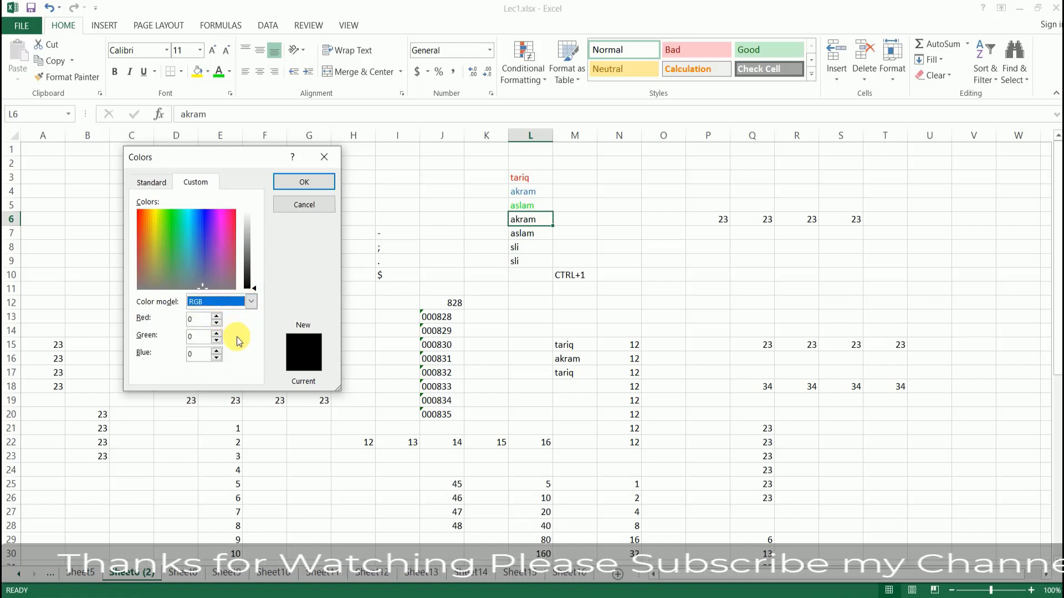
Try mixing custom colors from blue and green spectrum shades, entering 35 for red and 152 for green
drag(184, 240, 202, 228)
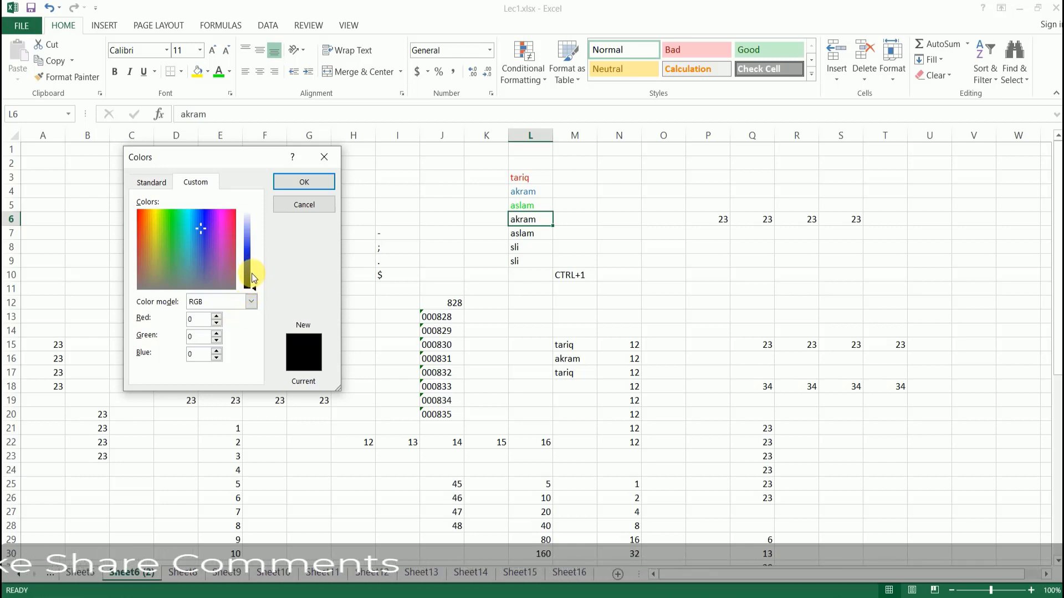
drag(257, 285, 257, 263)
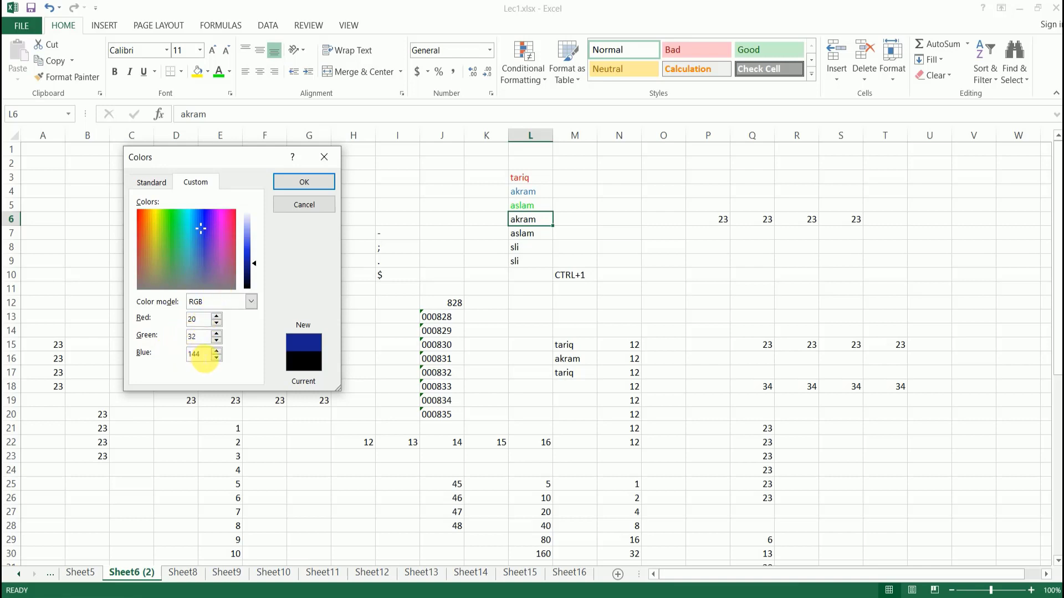
double_click(198, 320)
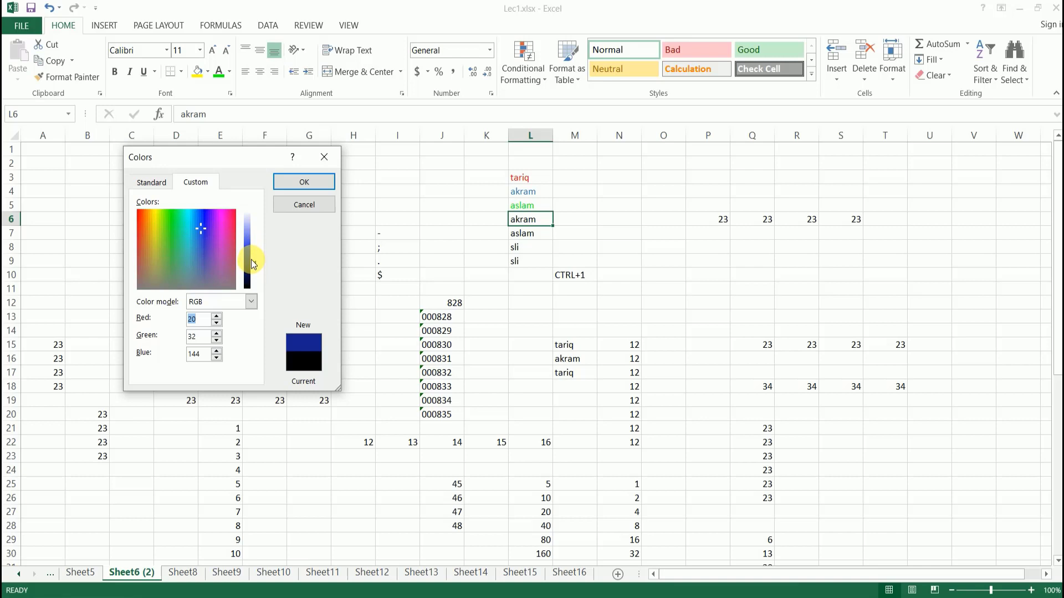
text(35)
click(167, 228)
drag(200, 320, 179, 339)
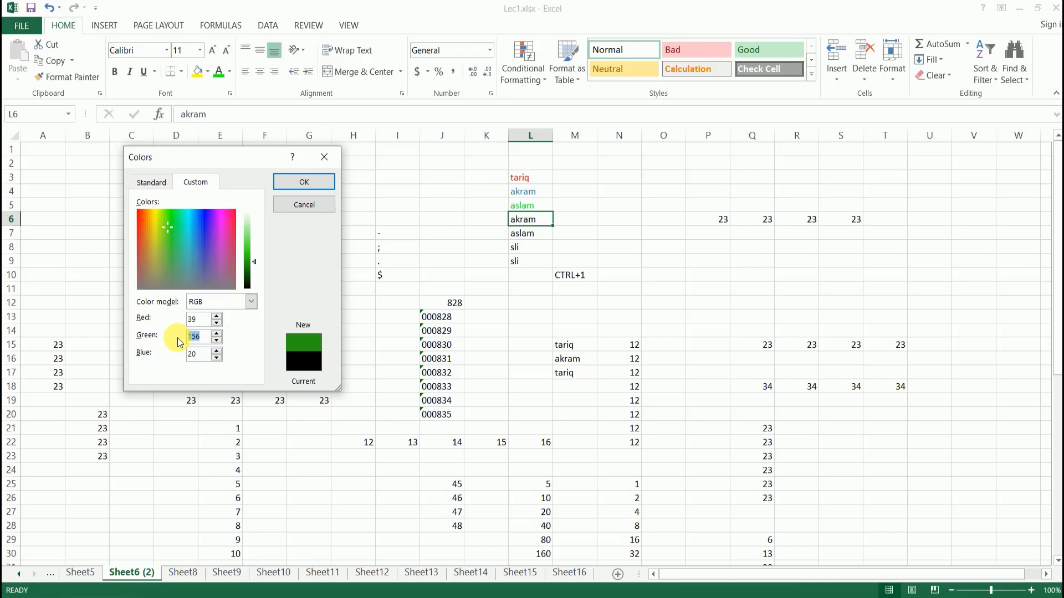
text(15)
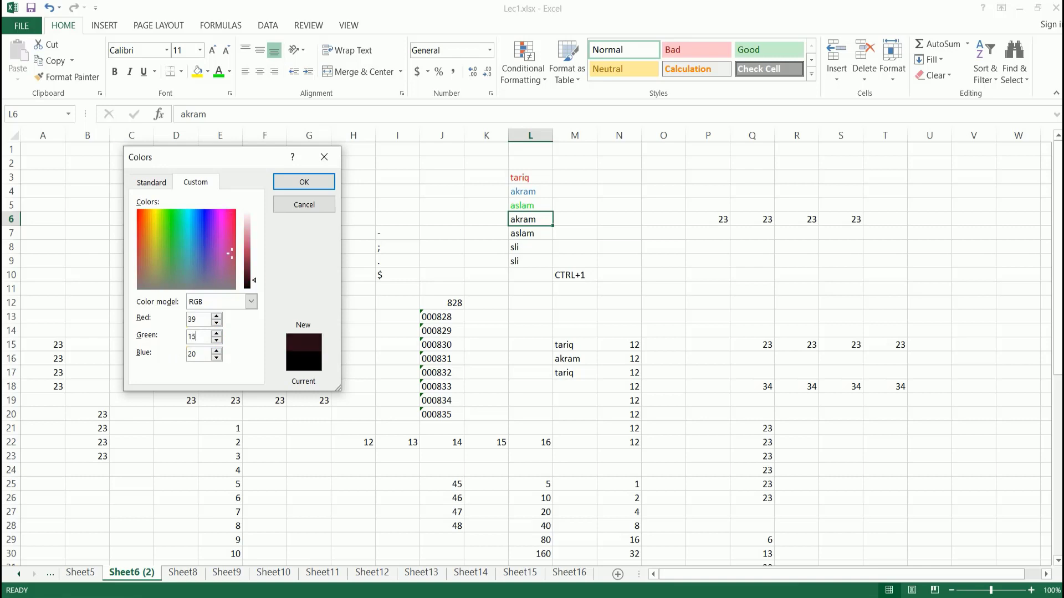
text(2)
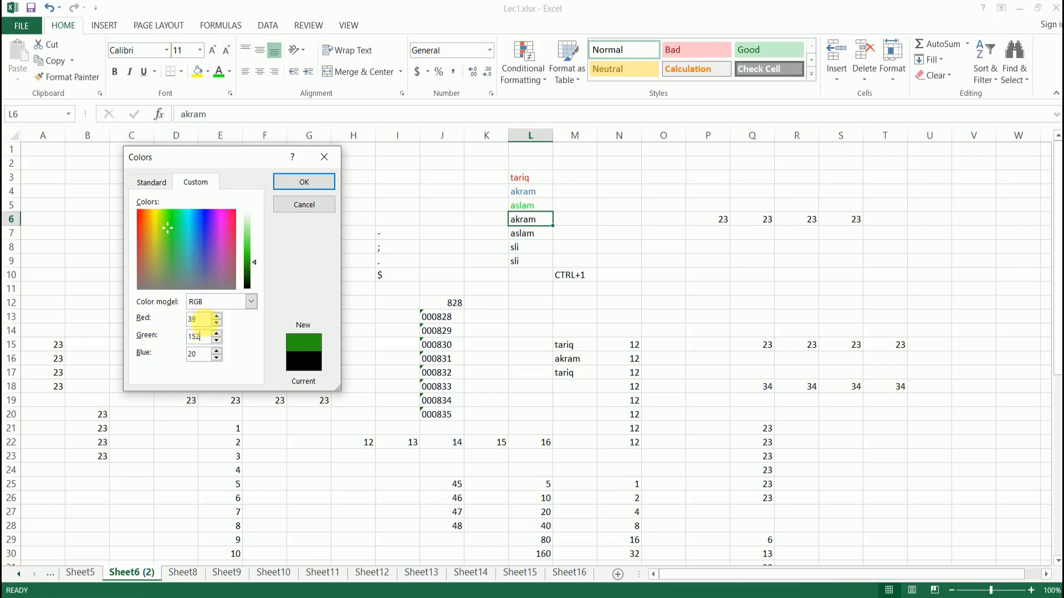
Sample several spectrum shades and apply a custom green of RGB 31, 154, 18 as the font color of L6
click(199, 231)
click(157, 256)
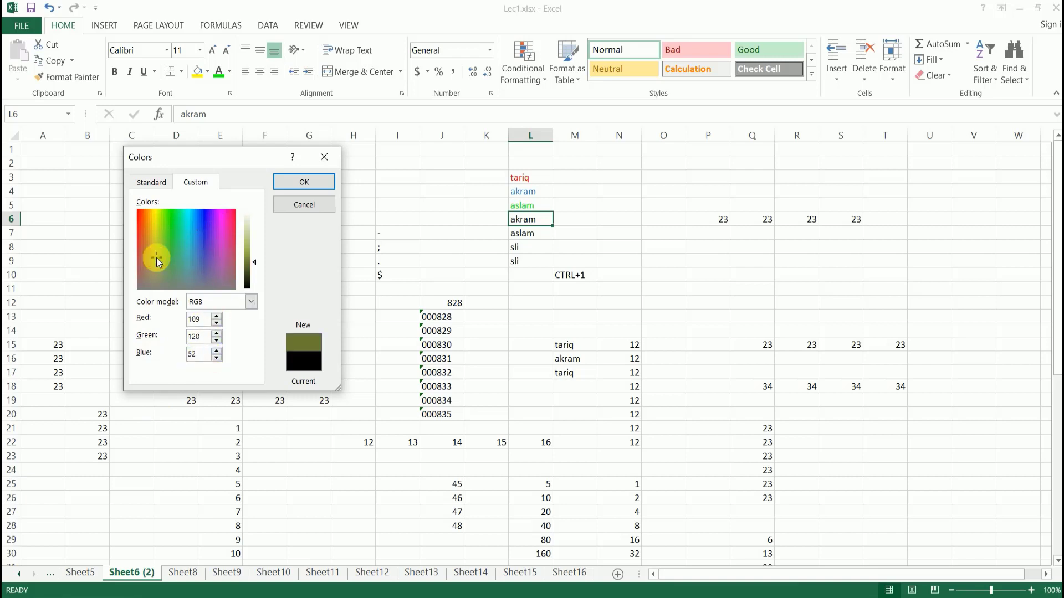
click(155, 228)
click(176, 225)
click(165, 251)
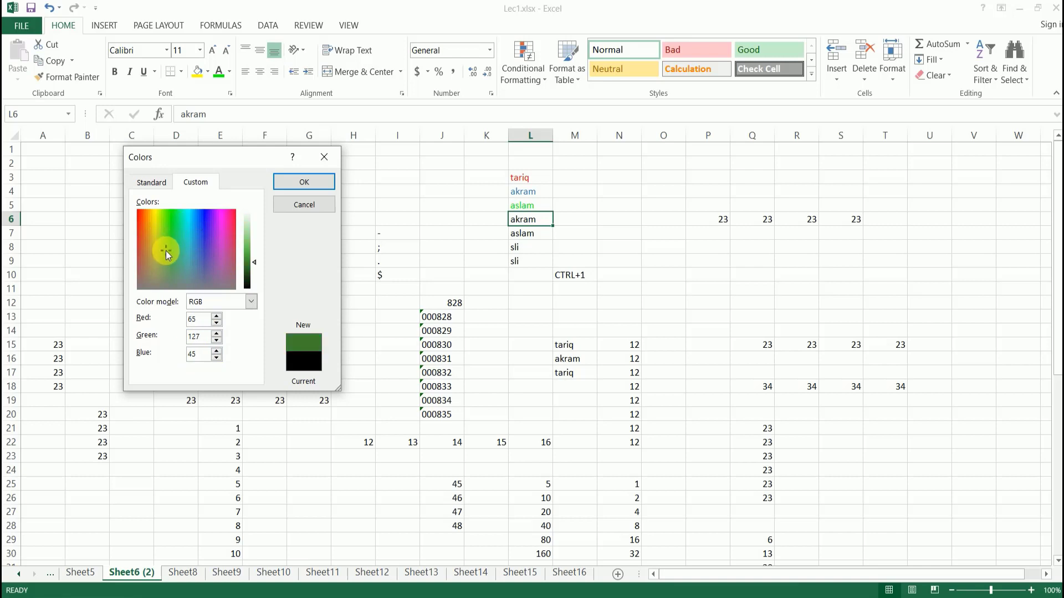
click(167, 226)
click(186, 341)
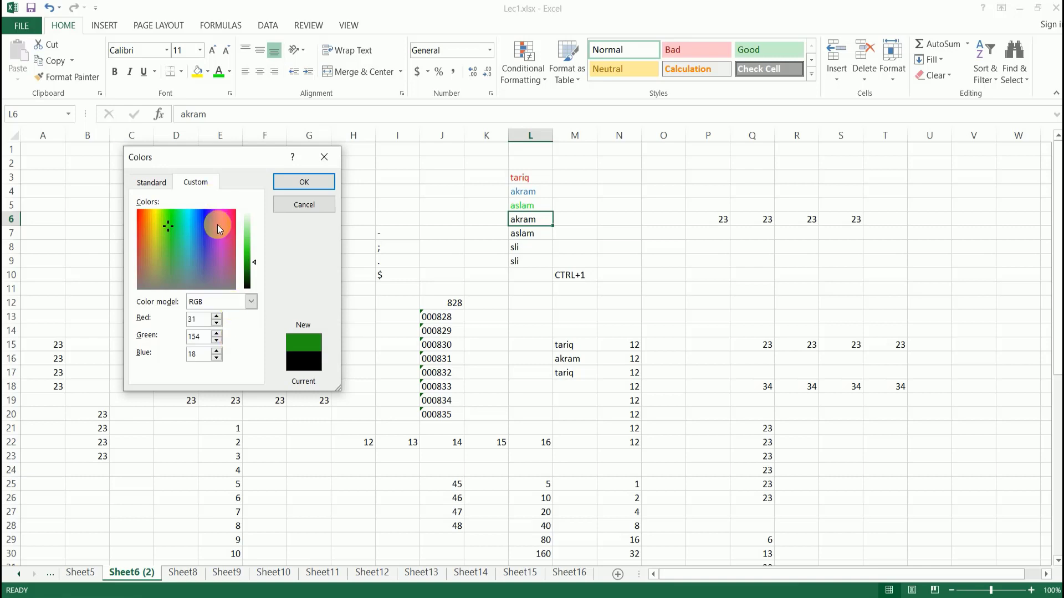
click(306, 181)
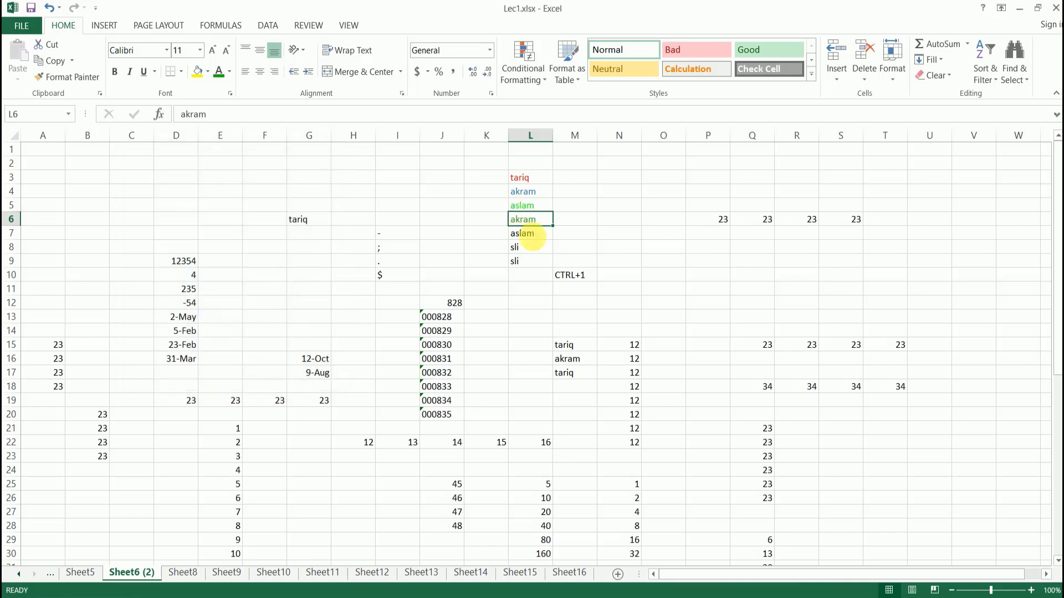
Fill the empty cell I5 with yellow
click(532, 236)
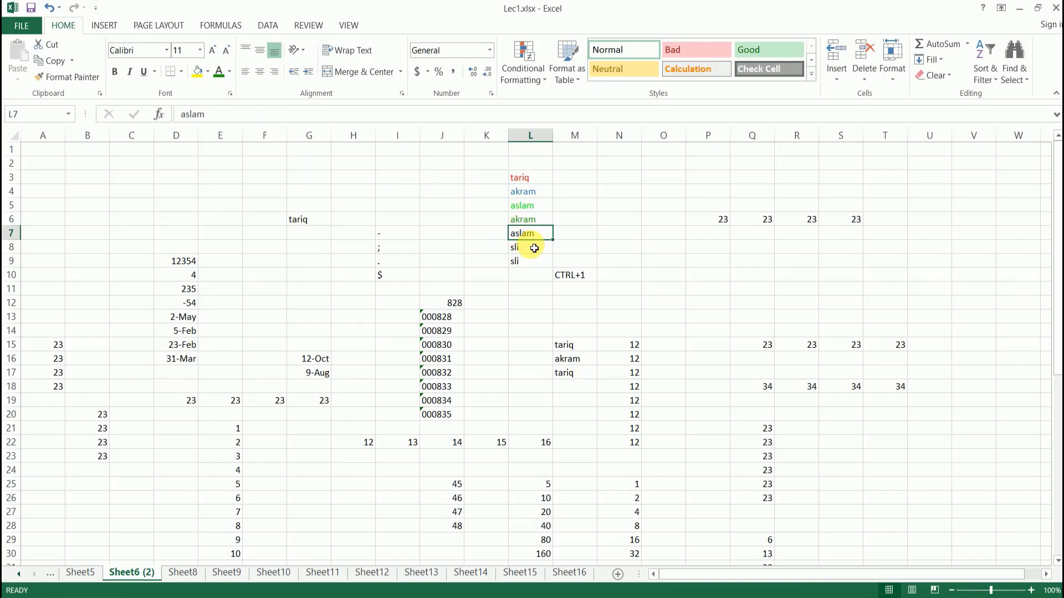
click(437, 217)
click(408, 205)
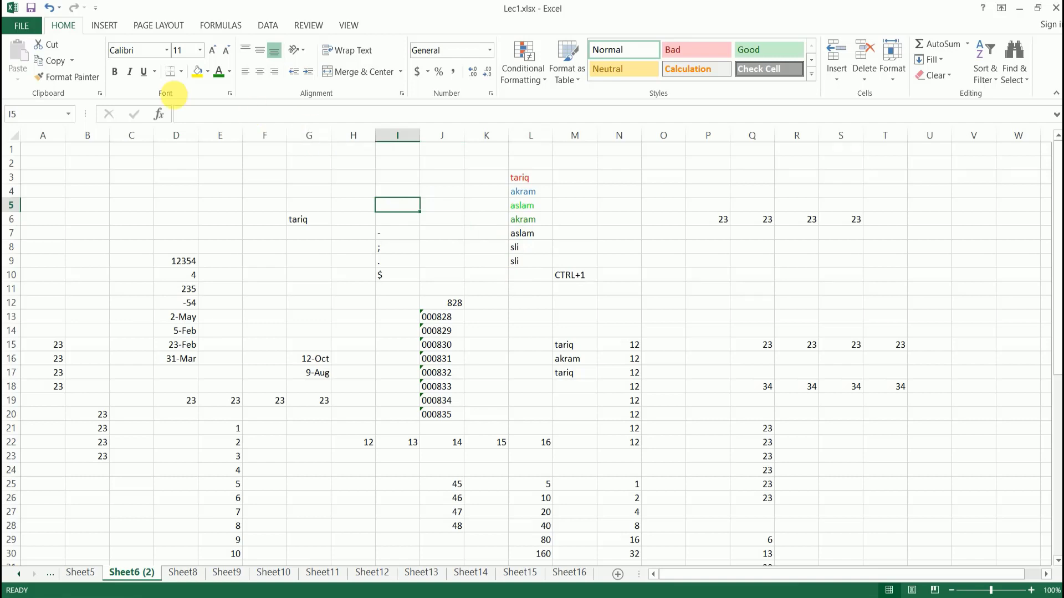
click(198, 71)
click(403, 231)
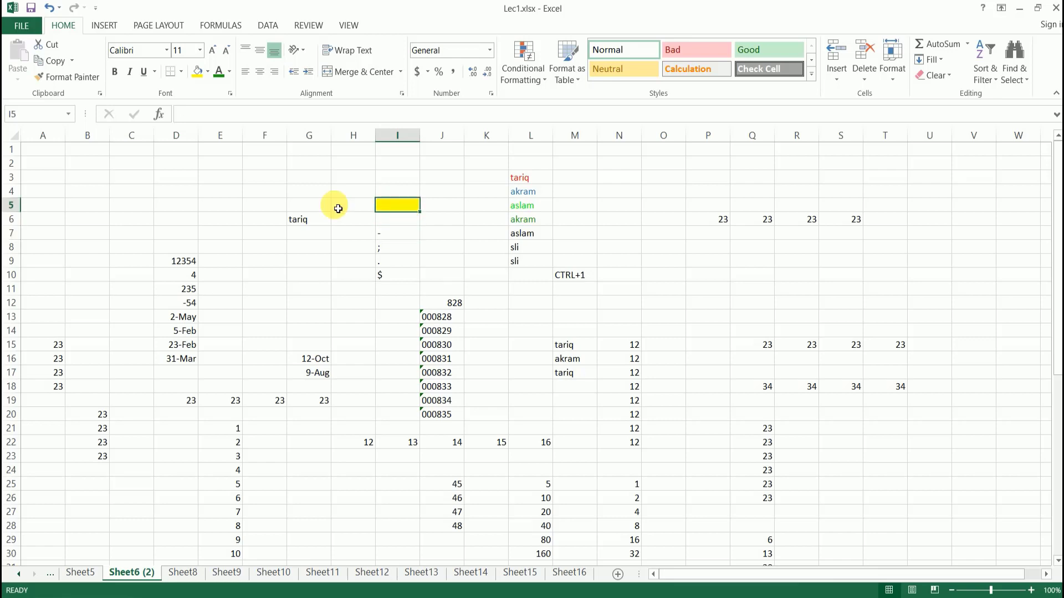
Fill the empty cell G3 with a light orange theme color
click(323, 177)
click(208, 72)
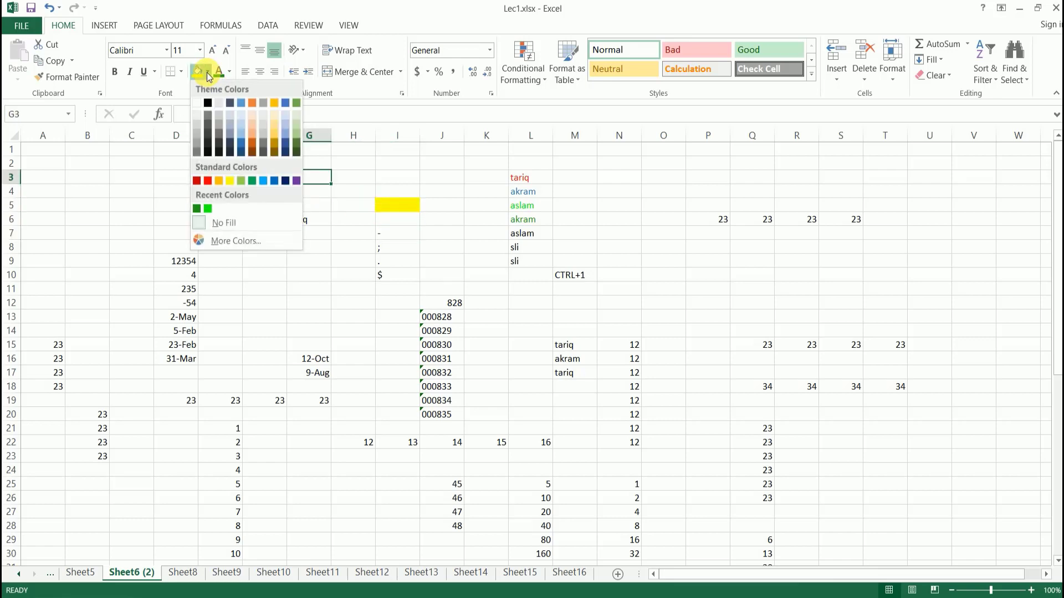
click(253, 135)
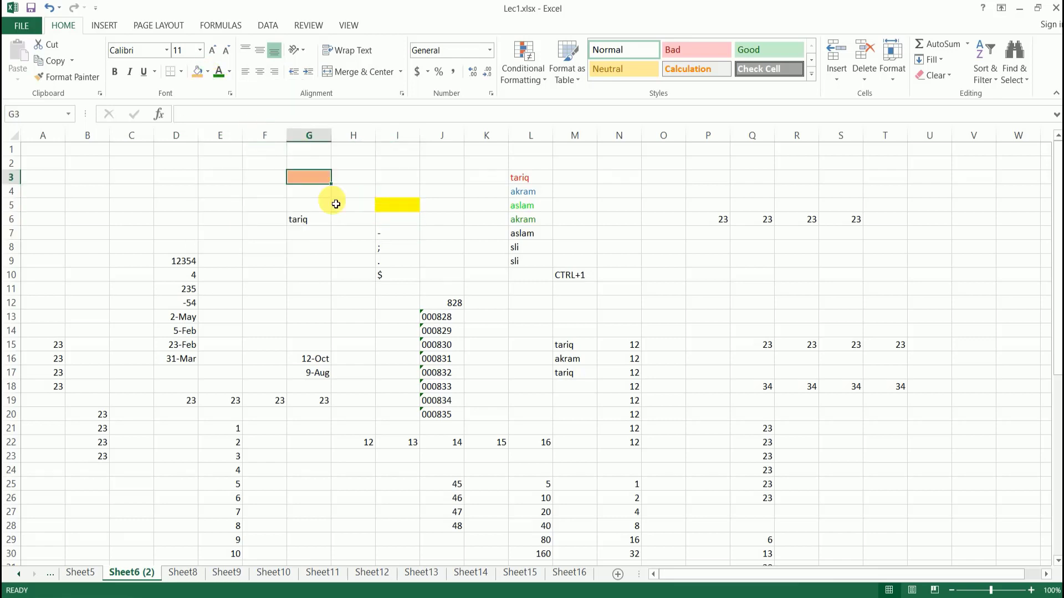
Set the font color of the empty cell F4 to a theme blue shade
click(254, 194)
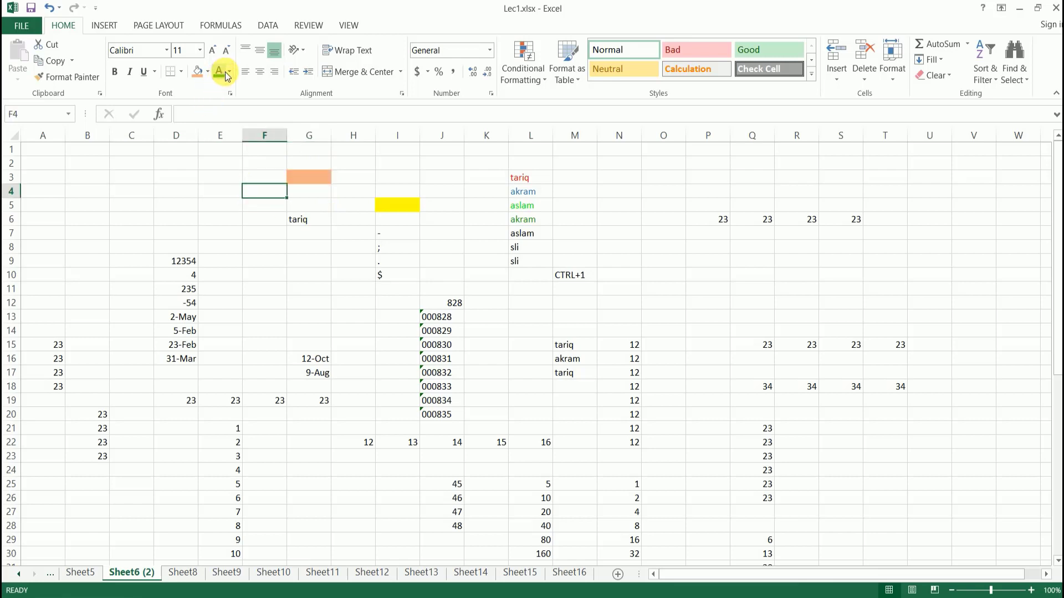
click(228, 71)
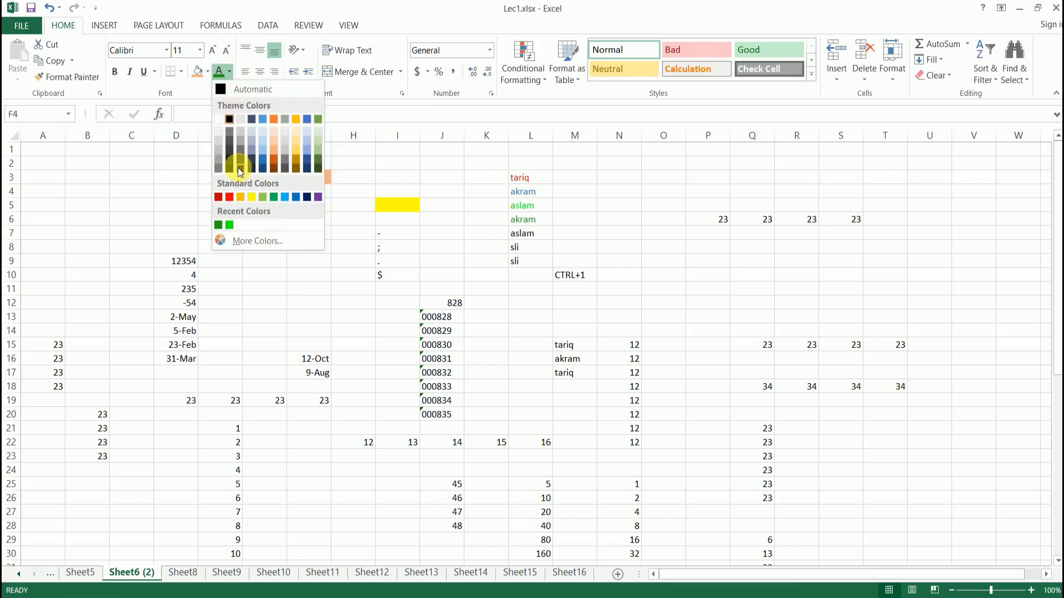
click(257, 161)
Fill cell E4 with the same light orange and cell E6 with standard red, after trying a light gold in E6
click(221, 191)
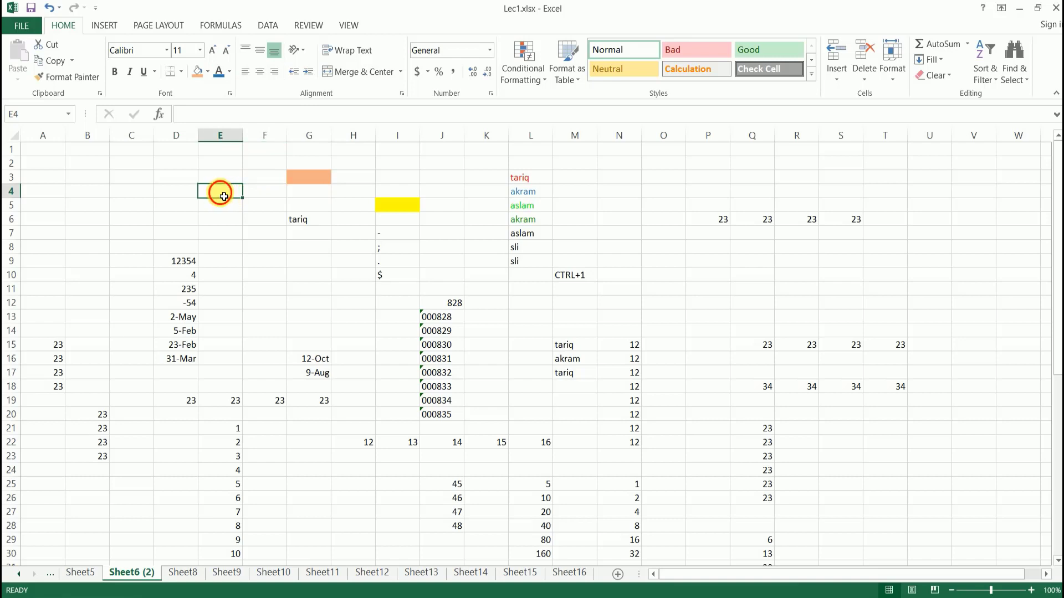
click(198, 72)
click(226, 217)
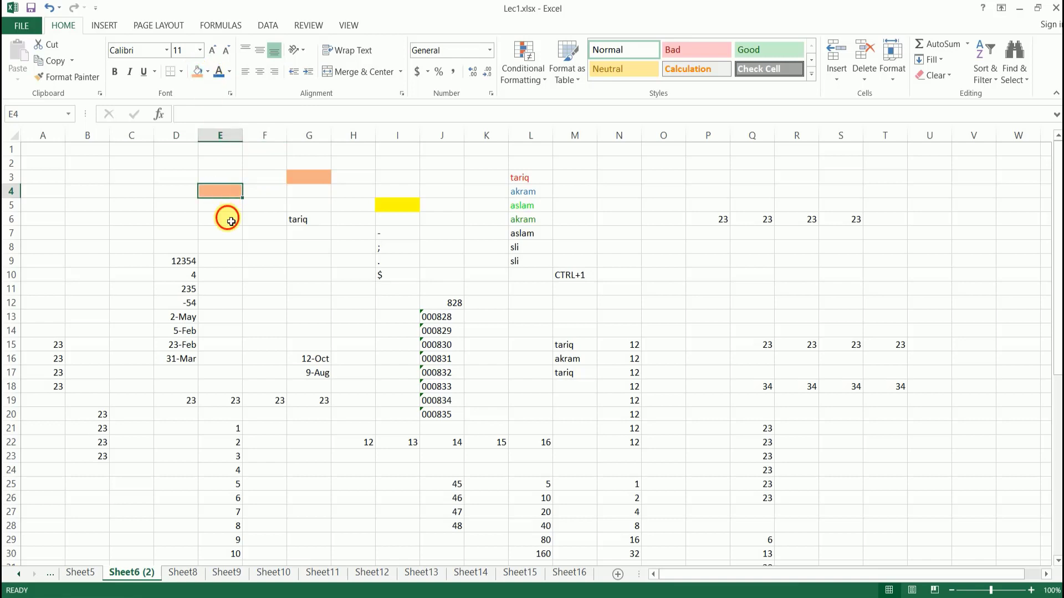
click(208, 71)
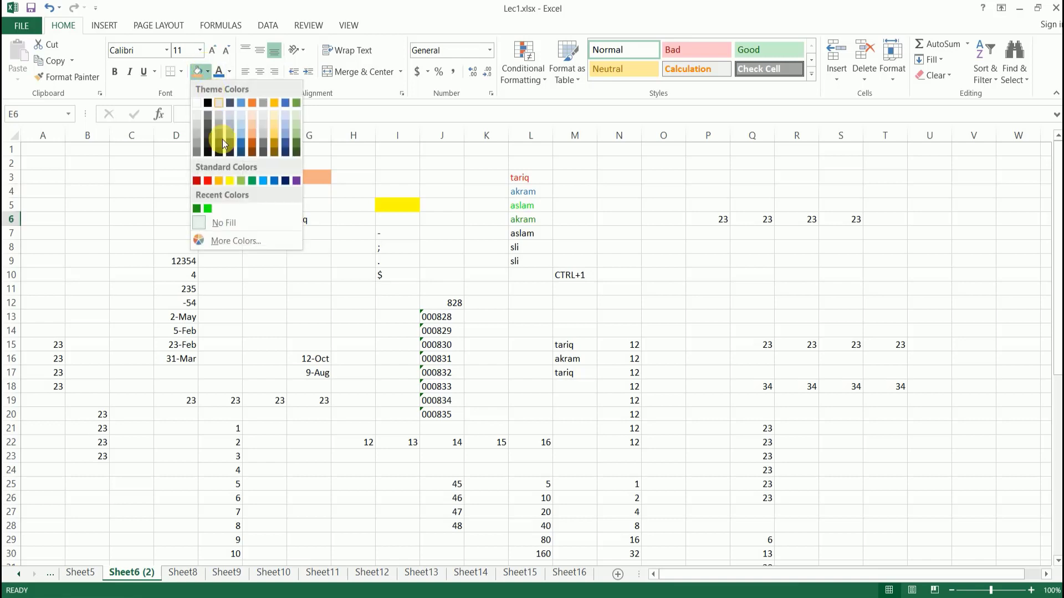
click(270, 131)
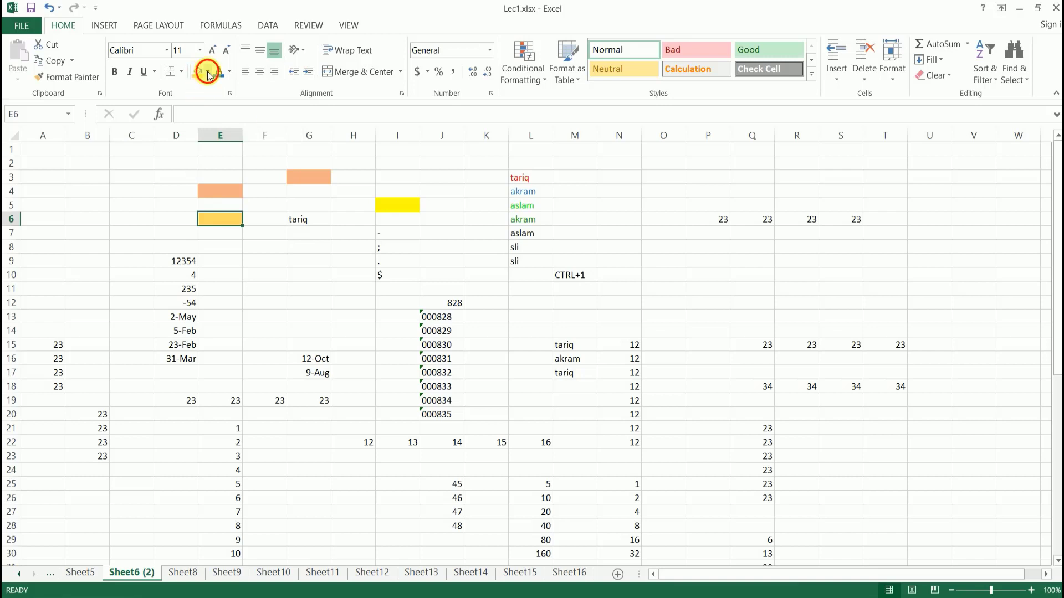
click(207, 71)
click(208, 180)
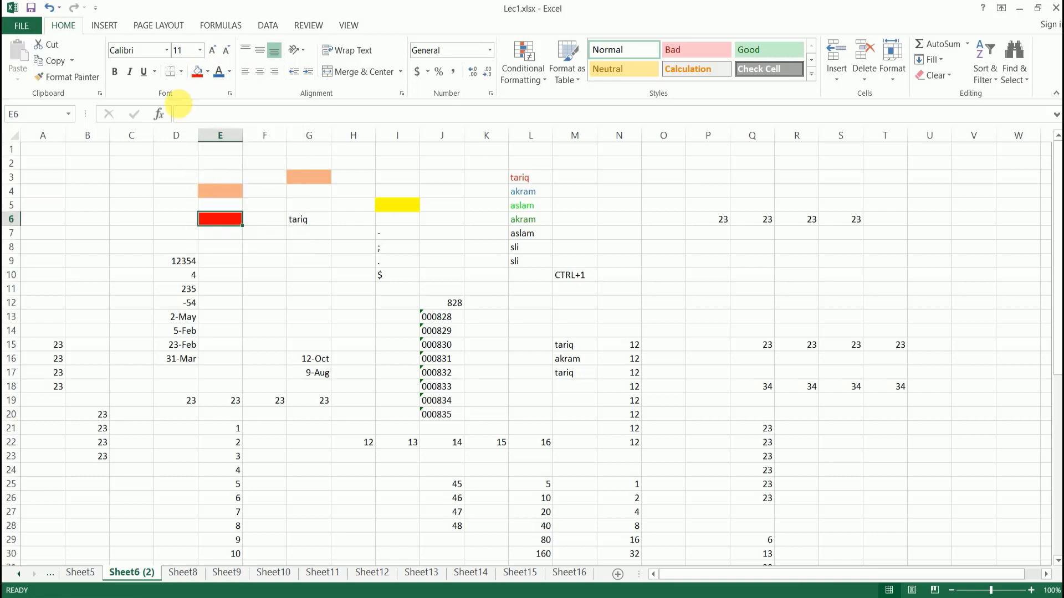
Fill cells D4 and D7 with the same red
click(183, 191)
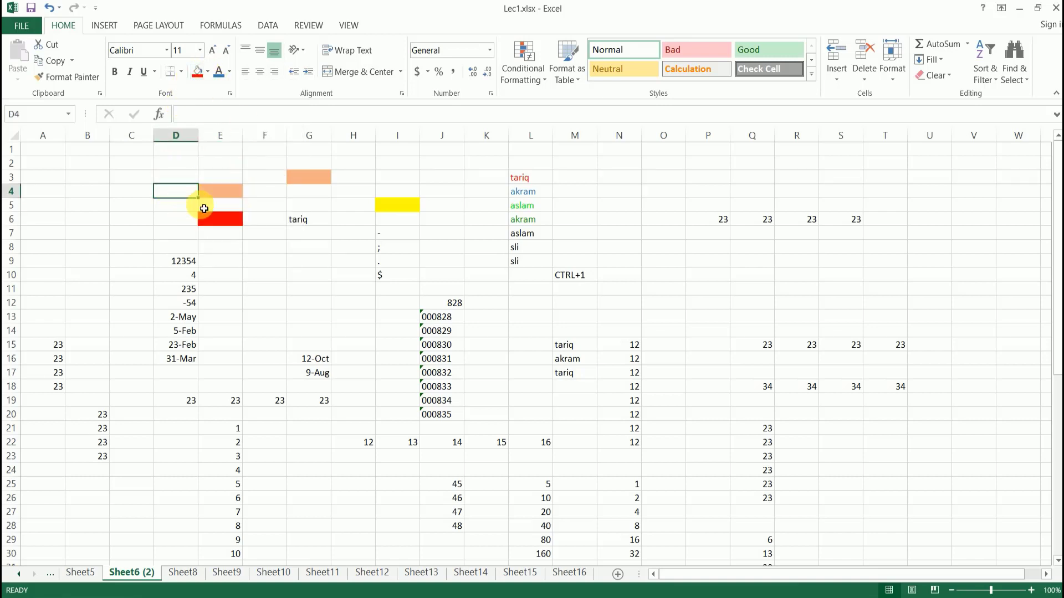
click(198, 73)
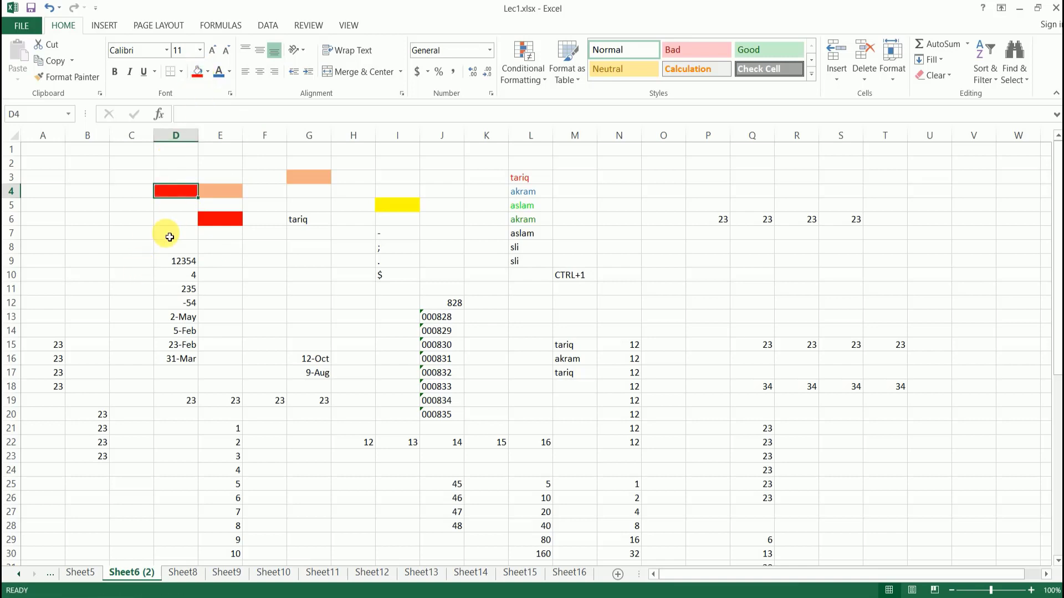
click(166, 232)
click(202, 76)
click(165, 219)
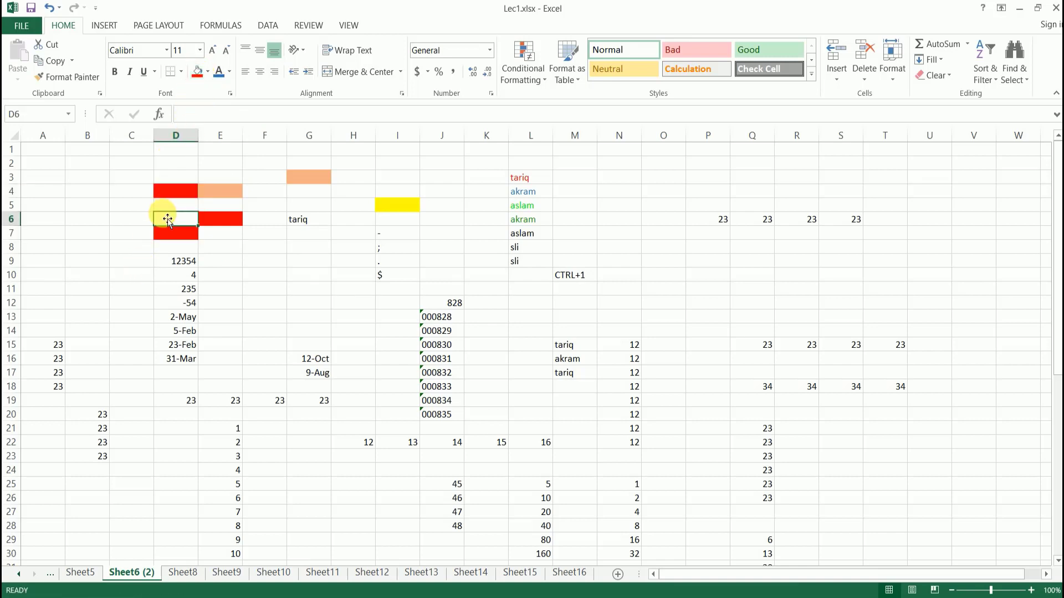
Increase the font size of the name in L3 stepwise to 28
click(532, 177)
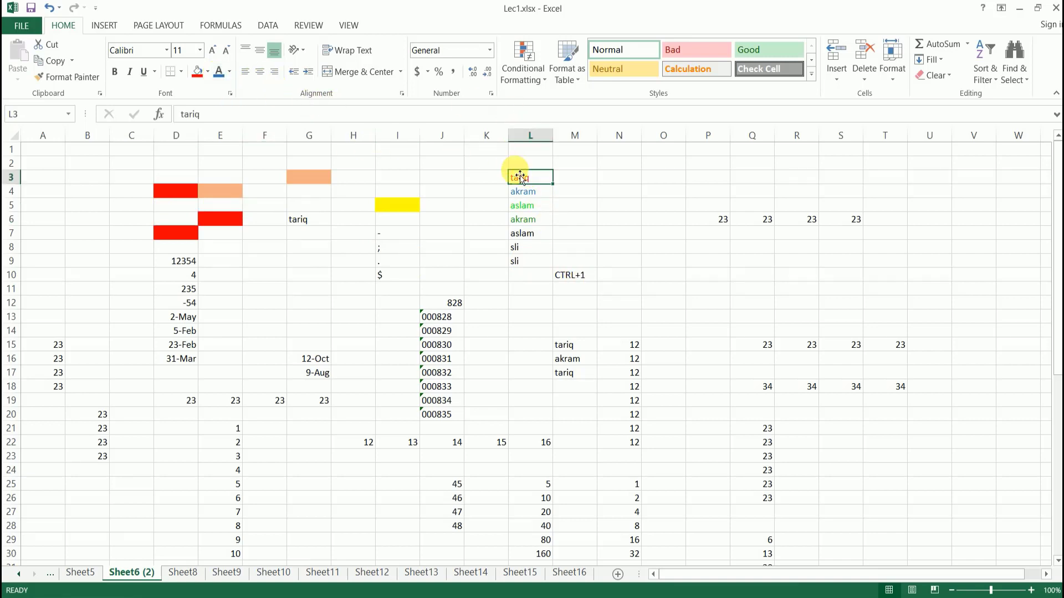
click(213, 54)
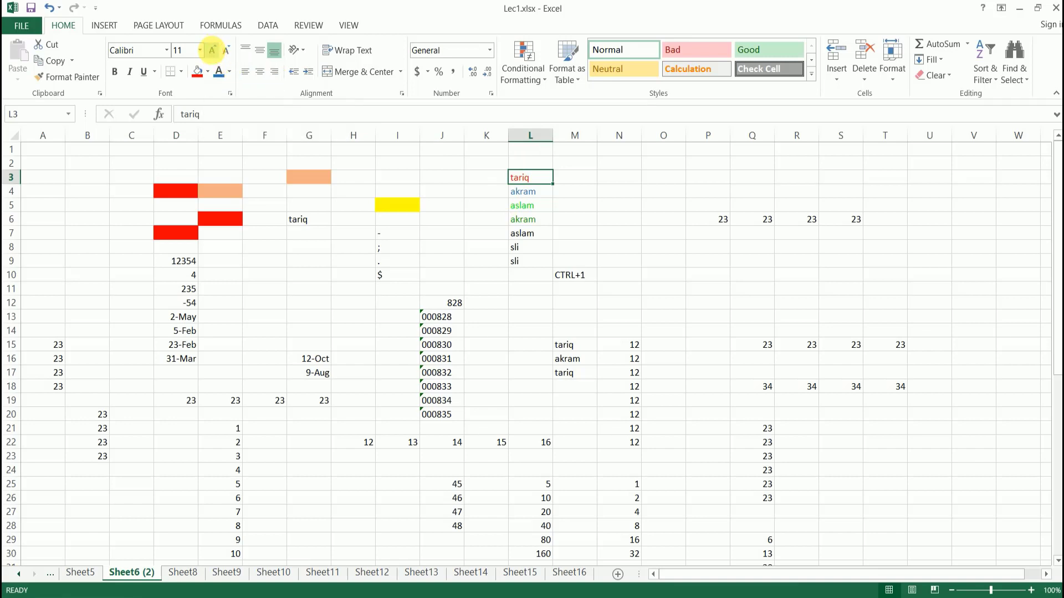
click(213, 54)
click(213, 54)
click(213, 53)
click(213, 54)
click(213, 54)
click(213, 54)
click(213, 54)
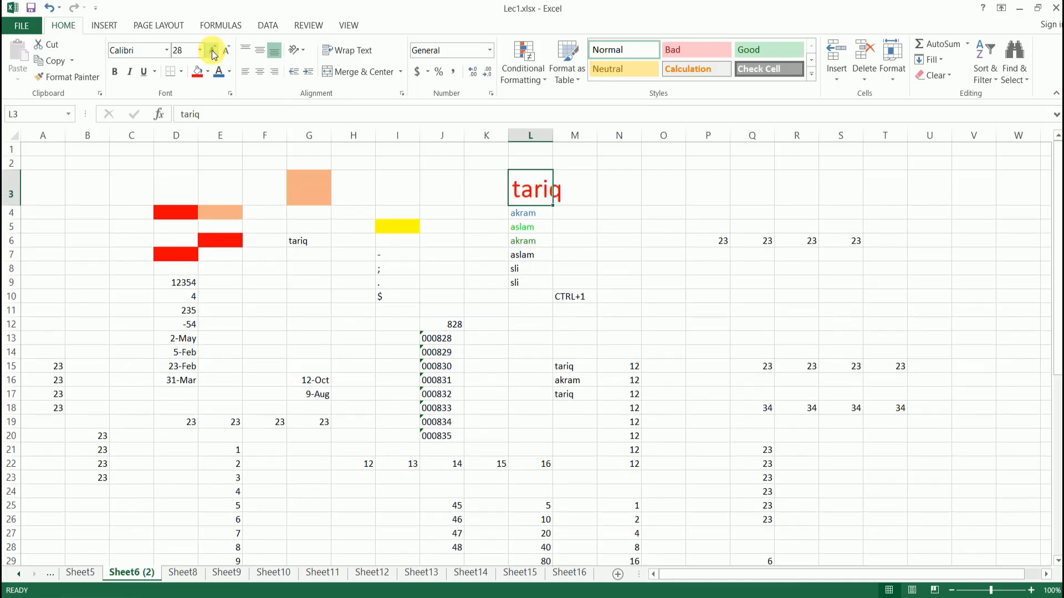
Increase the font size of the name in L3 stepwise to 72
click(214, 53)
click(213, 54)
click(213, 53)
click(214, 54)
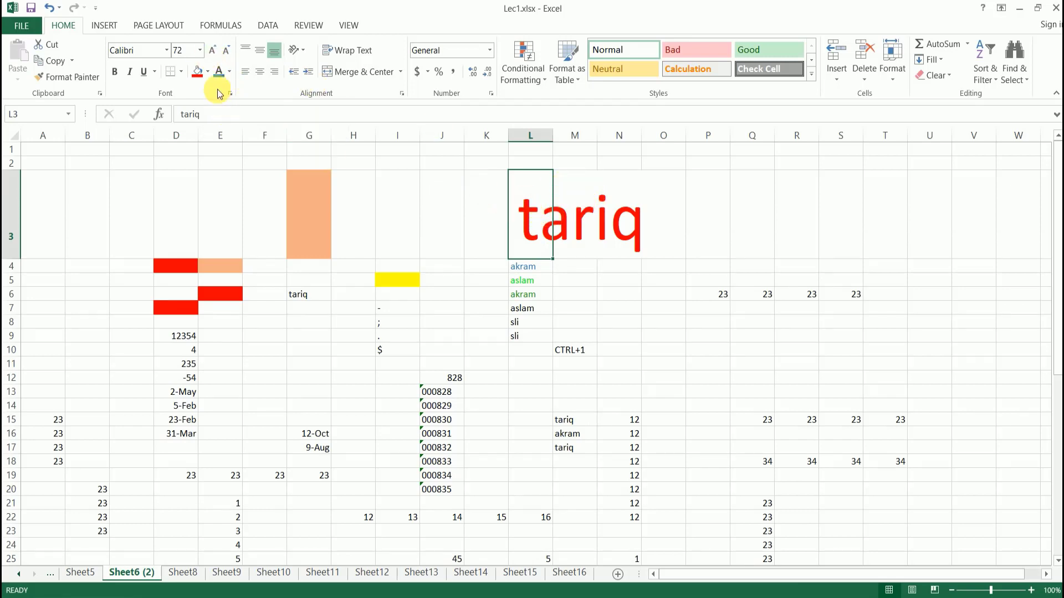
Set the font size of the name in L3 directly to 20, and change it to 36
click(200, 51)
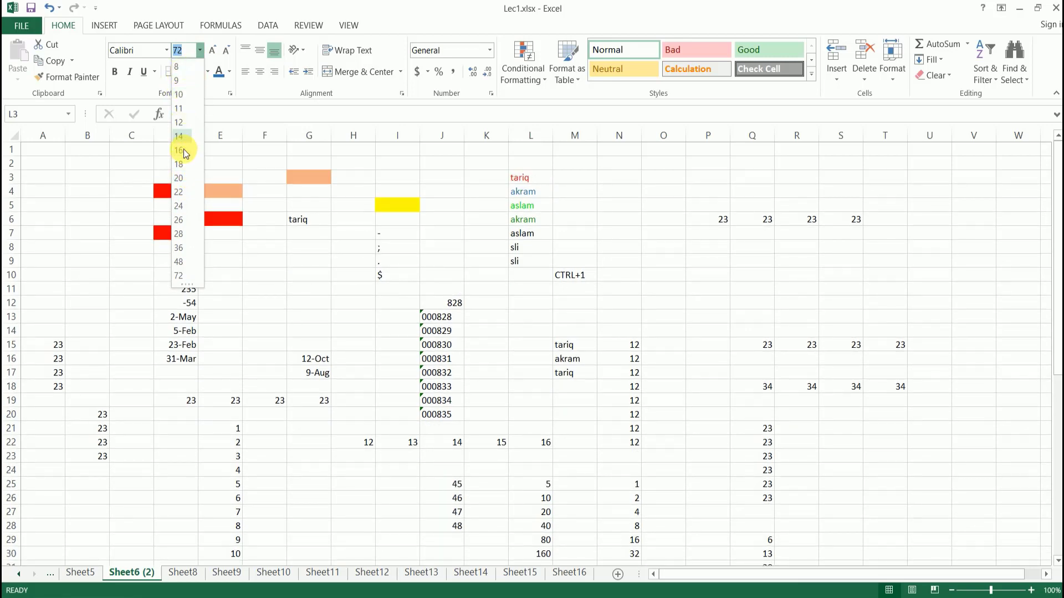
click(182, 178)
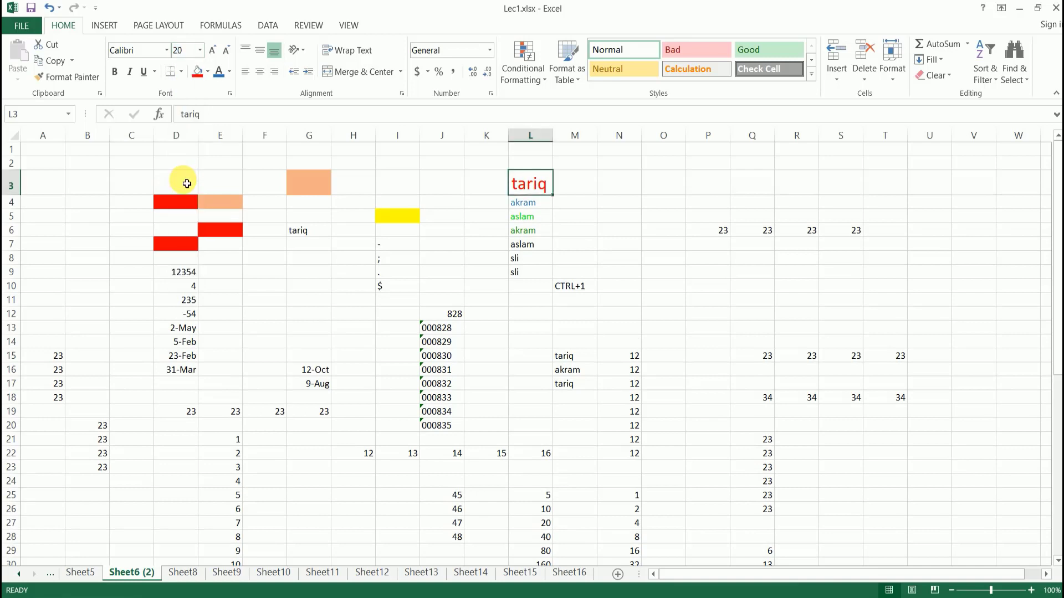
click(199, 51)
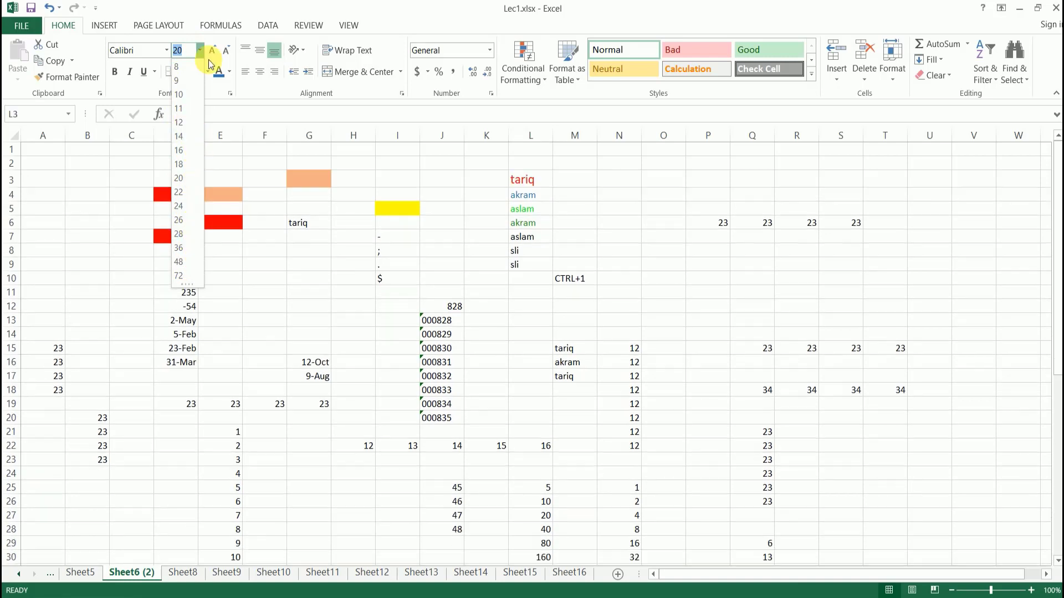
click(181, 249)
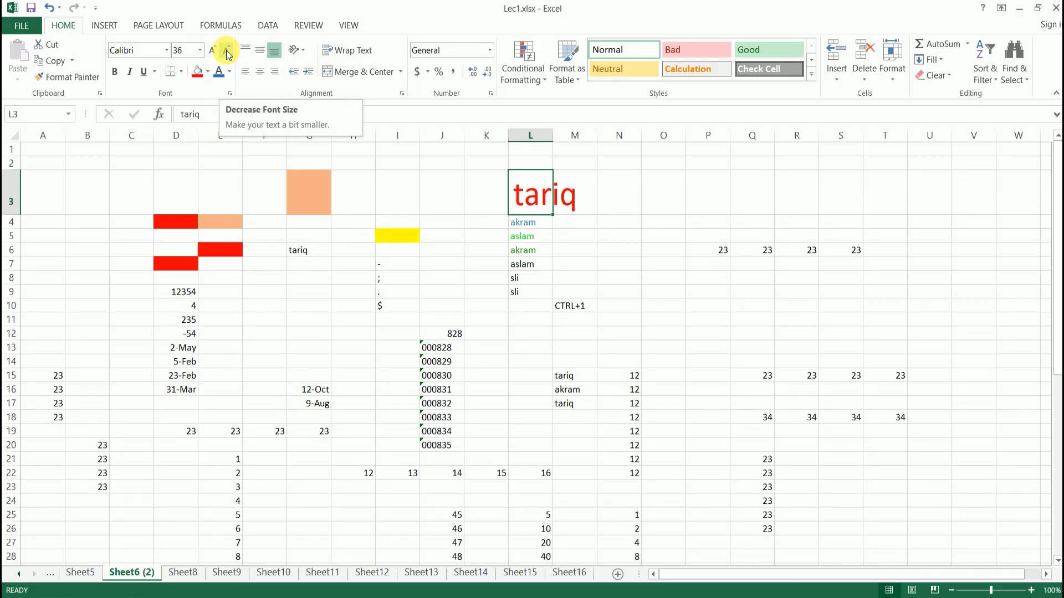
Decrease the font size of the name in L3 stepwise to 14
click(228, 54)
click(227, 53)
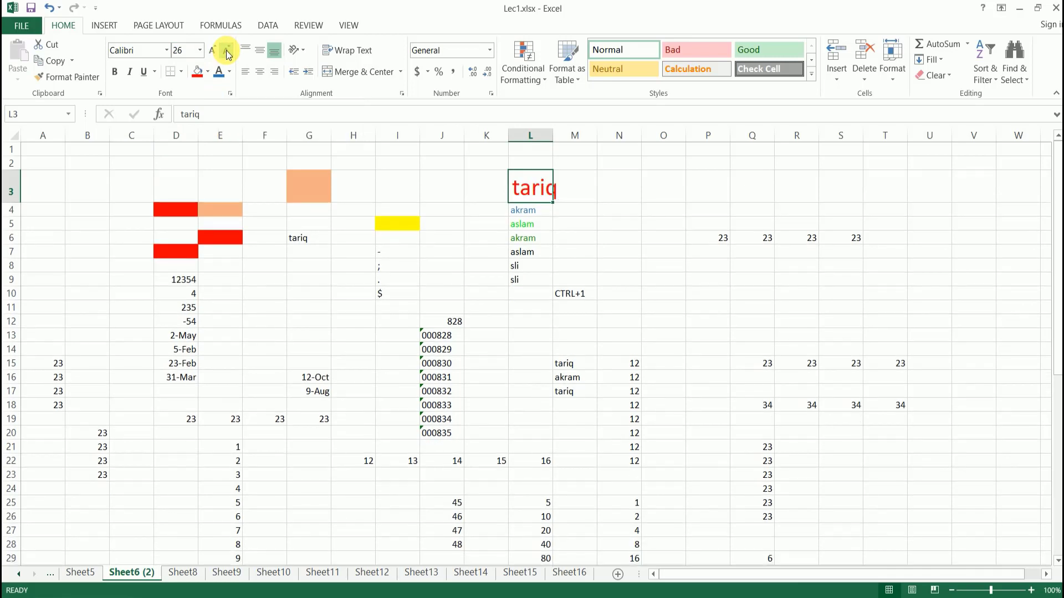
click(228, 53)
click(227, 53)
click(228, 53)
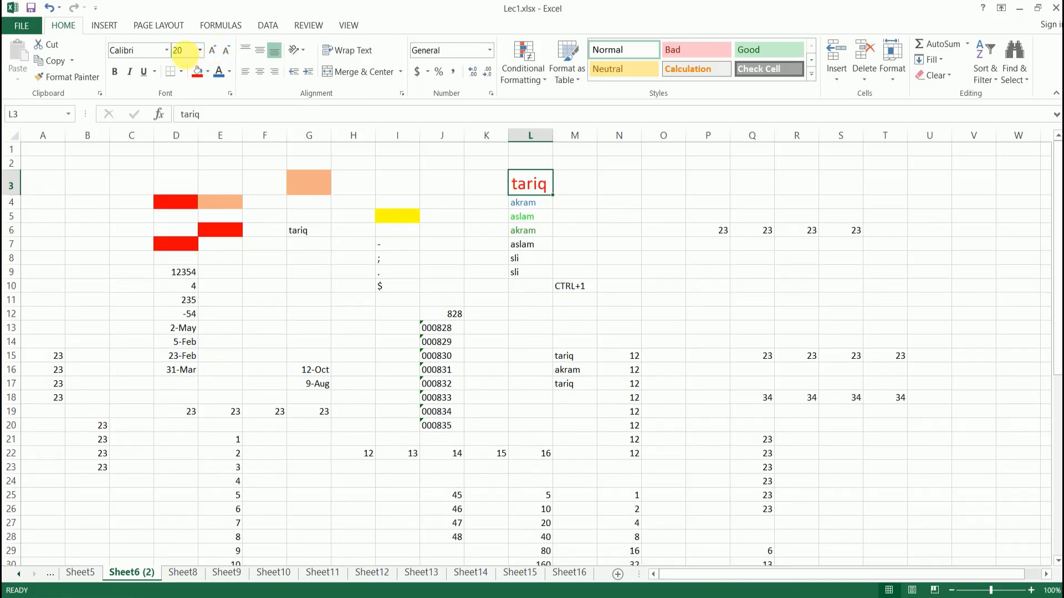
click(226, 51)
click(226, 51)
click(226, 51)
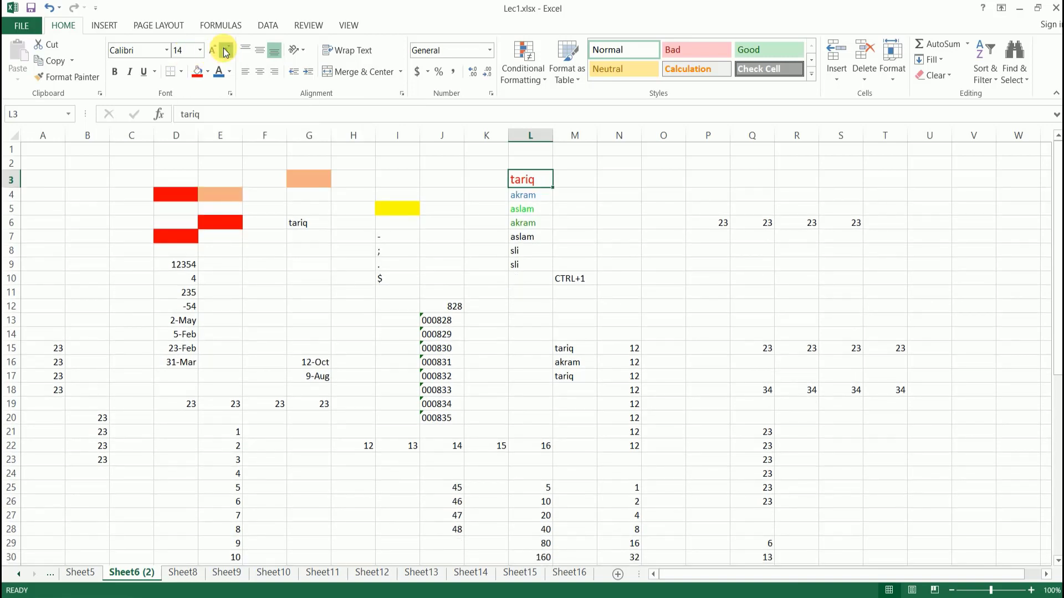
Increase the font size of the name in L3 stepwise to 36
click(212, 50)
click(212, 50)
click(213, 50)
click(212, 50)
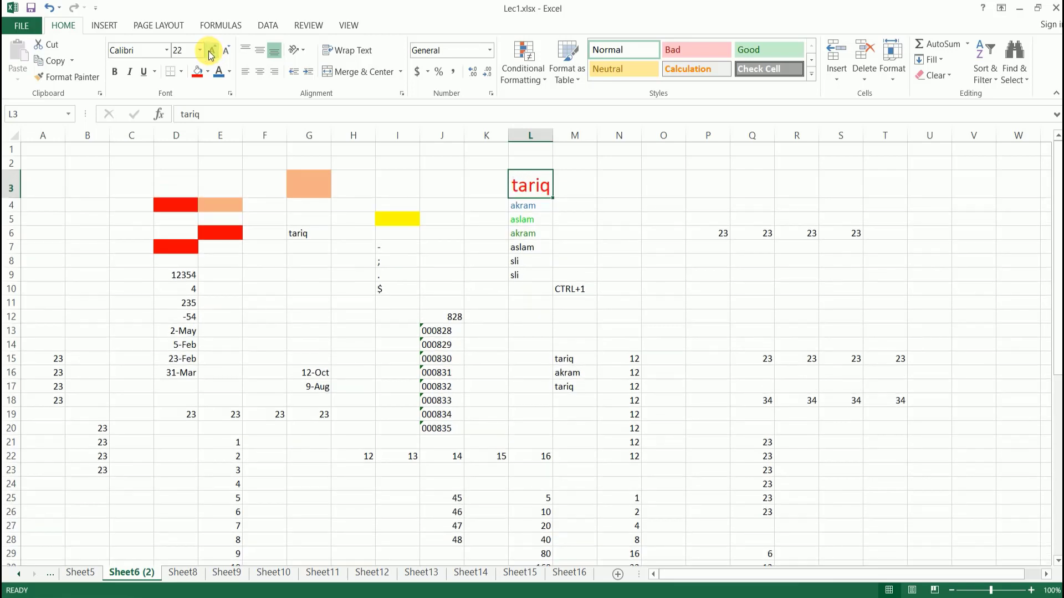
click(212, 51)
click(212, 51)
click(212, 51)
click(213, 50)
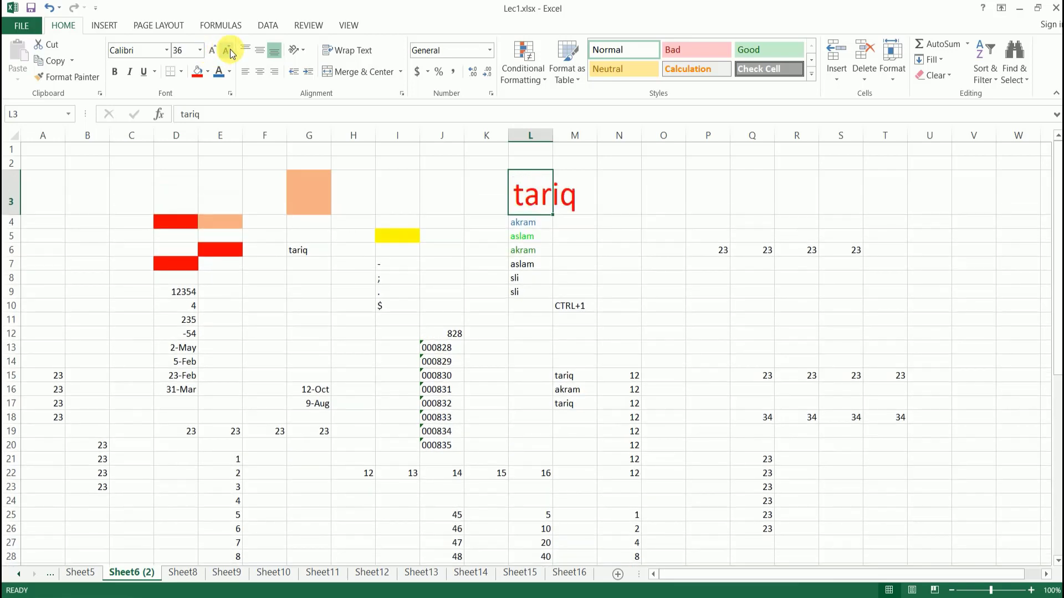
Reduce the font size of the name in L3 by three steps, and raise it stepwise to 48
click(228, 49)
click(229, 50)
click(229, 49)
click(213, 50)
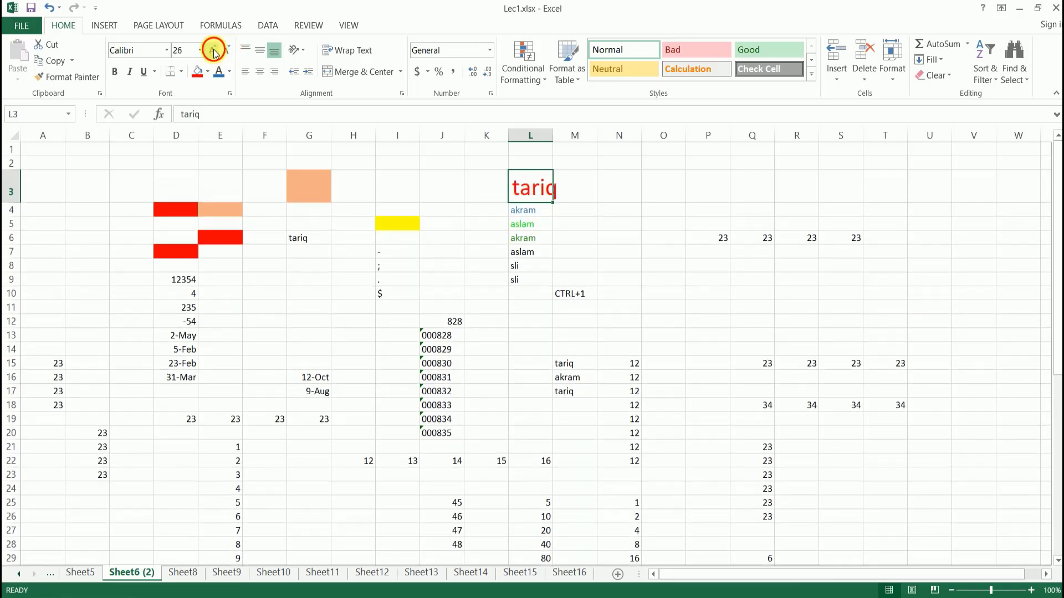
click(213, 51)
click(214, 51)
click(214, 51)
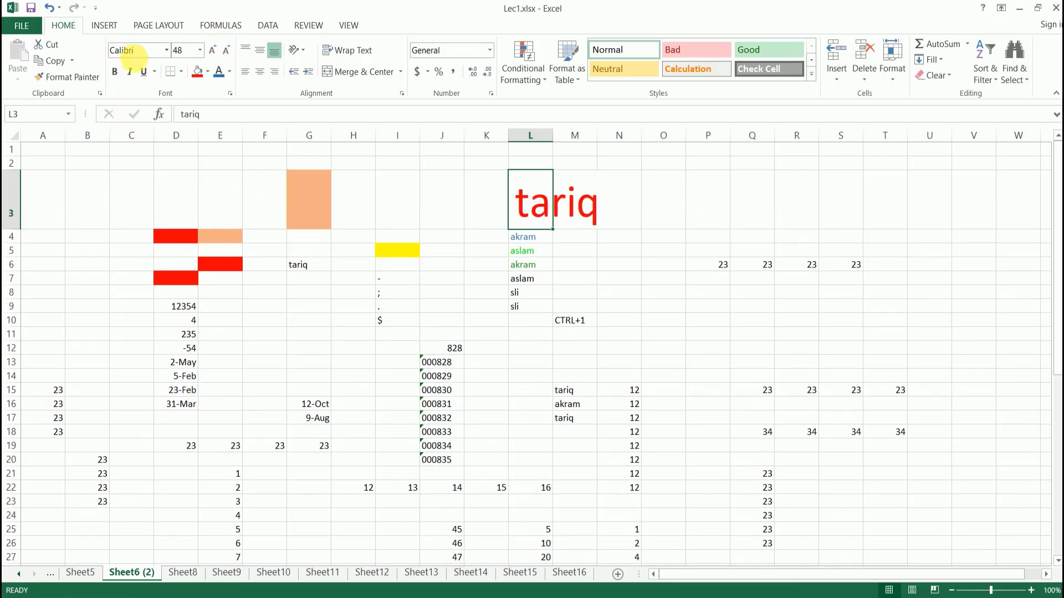
Change the font of the name in L3 to Algerian, to Arial Narrow and finally to Bahnschrift
click(166, 50)
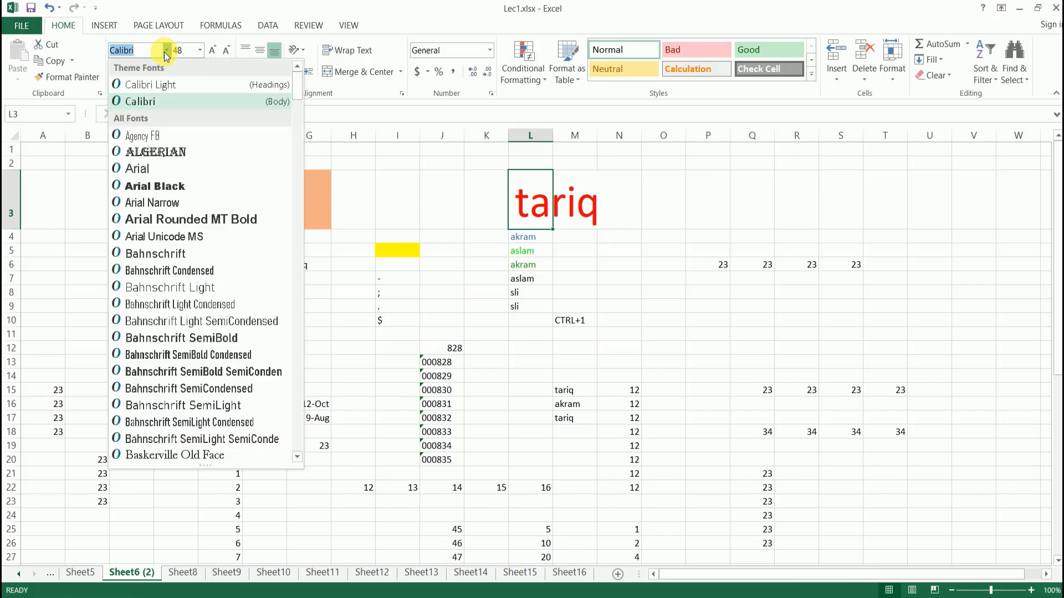
click(153, 152)
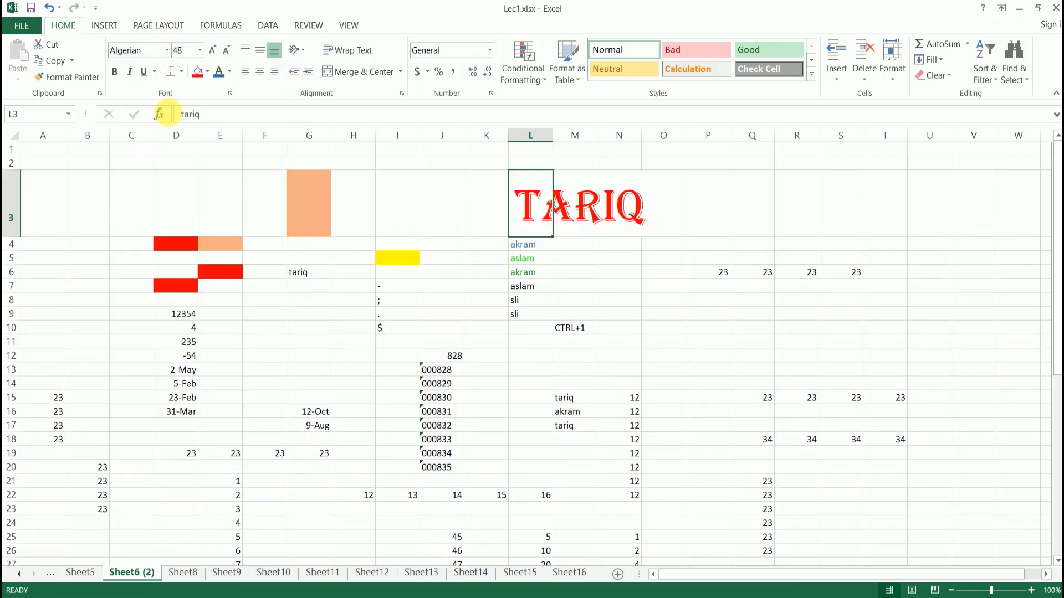
click(167, 51)
click(137, 200)
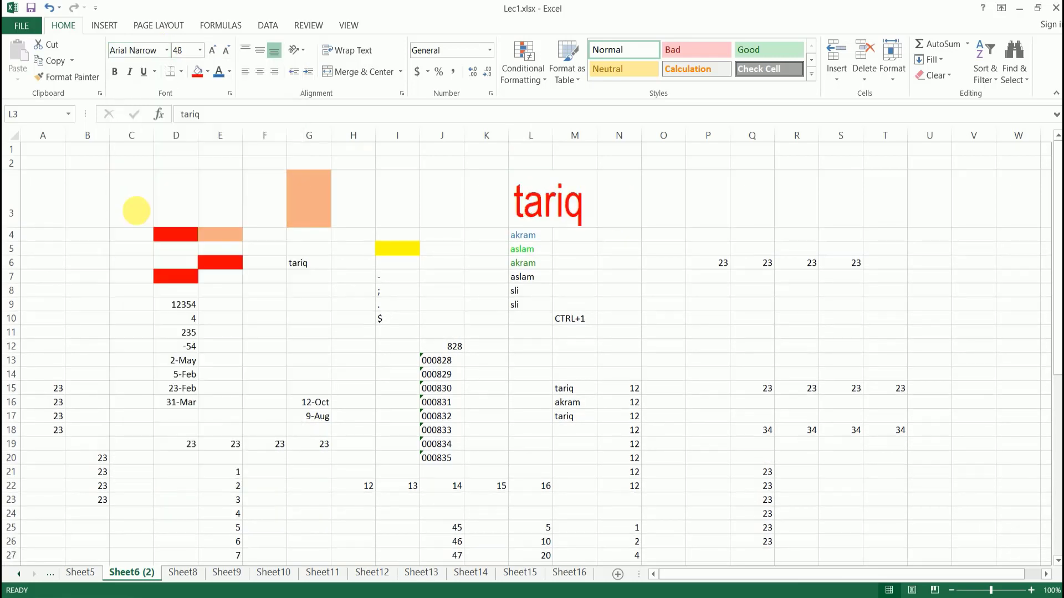
click(166, 50)
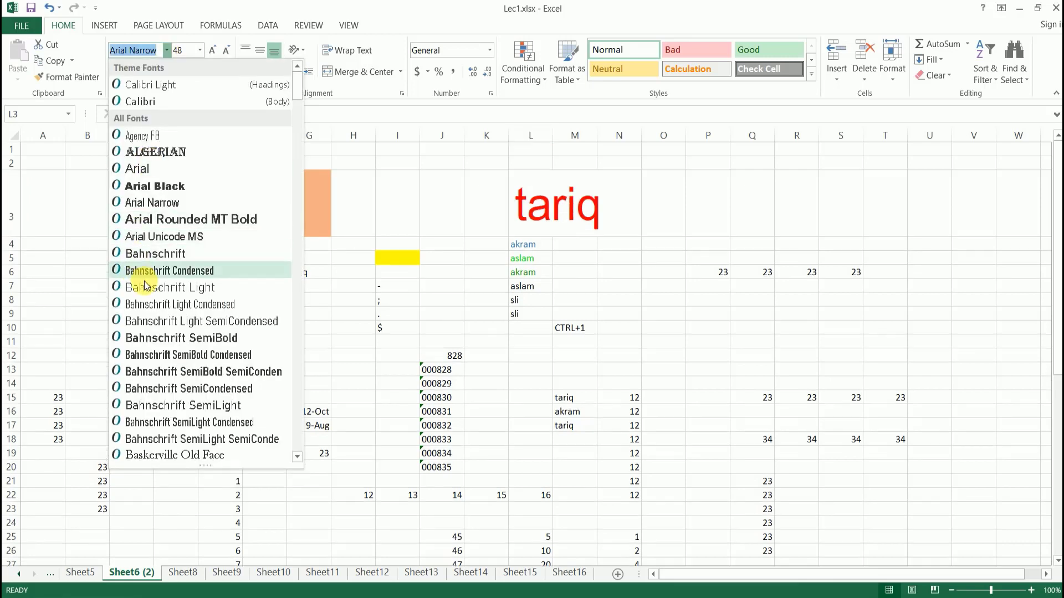
click(155, 253)
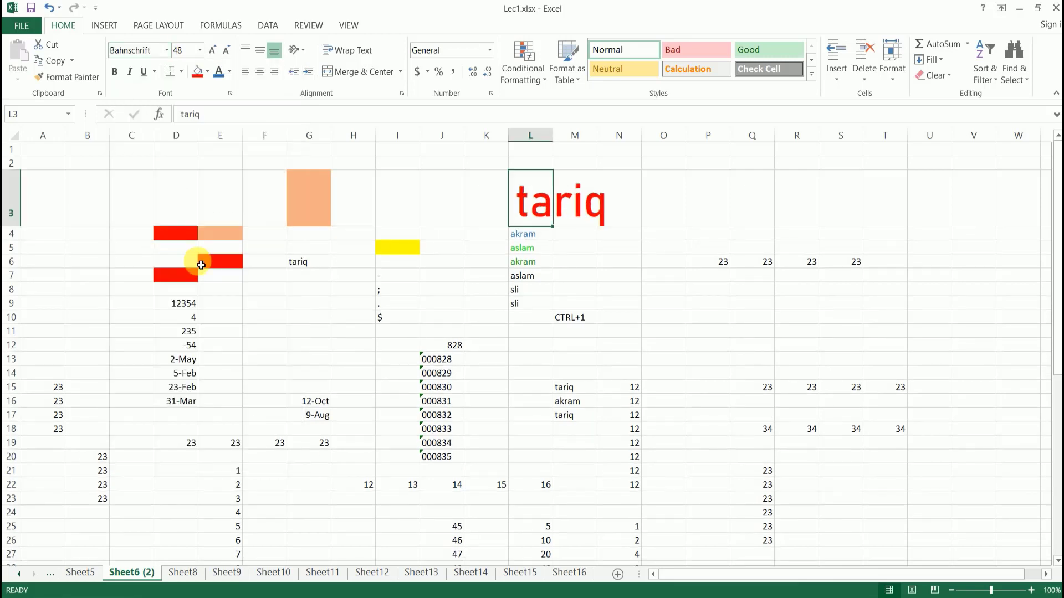
click(166, 51)
scroll(283, 277, down, 10)
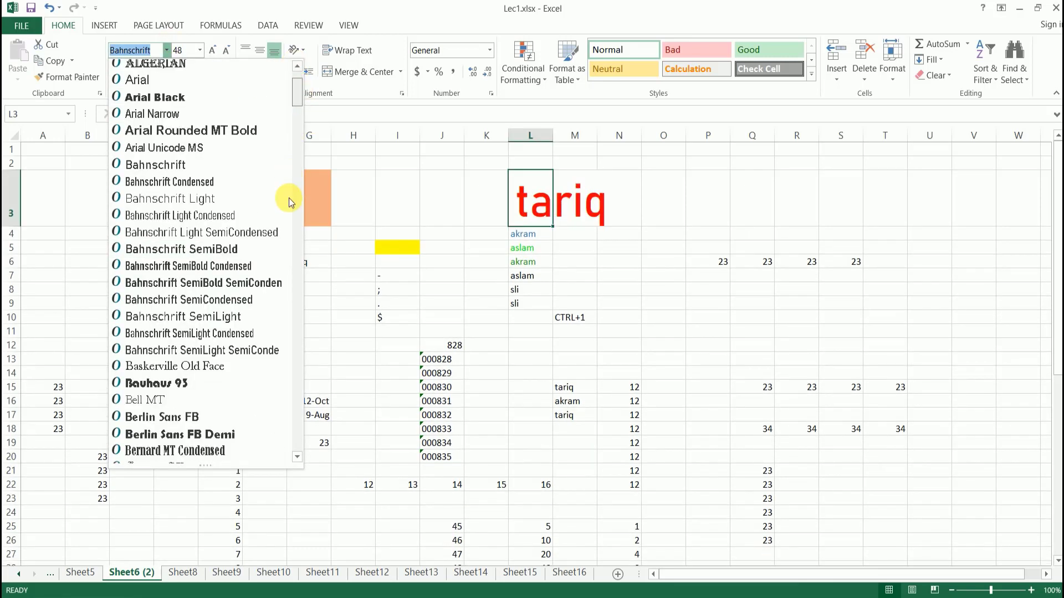
drag(279, 361, 297, 83)
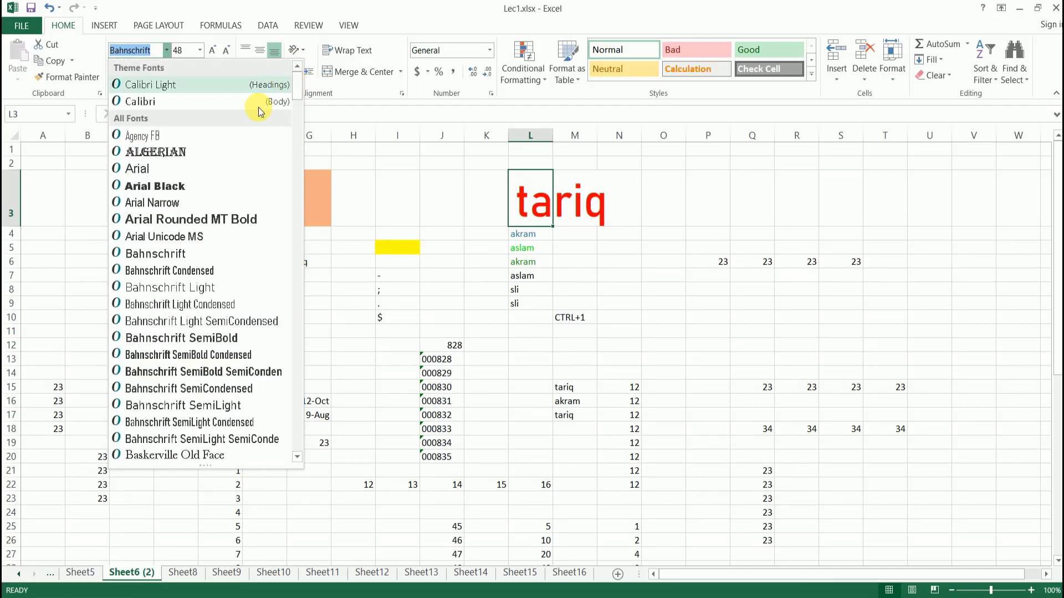
click(209, 12)
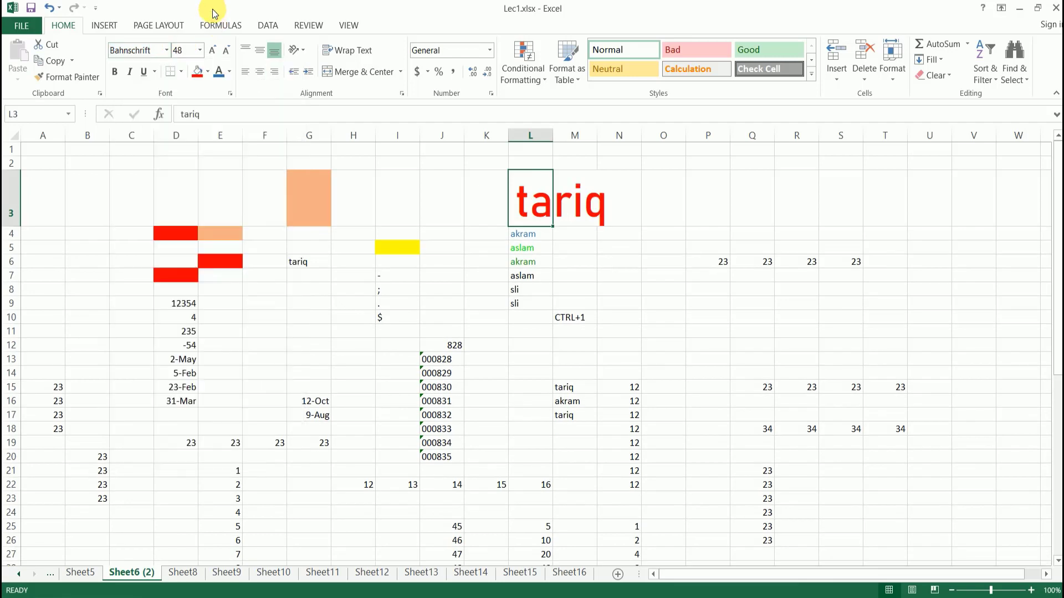
Preview the Bahnschrift font variants on the name in L3, and set its font to Arial Black
click(145, 50)
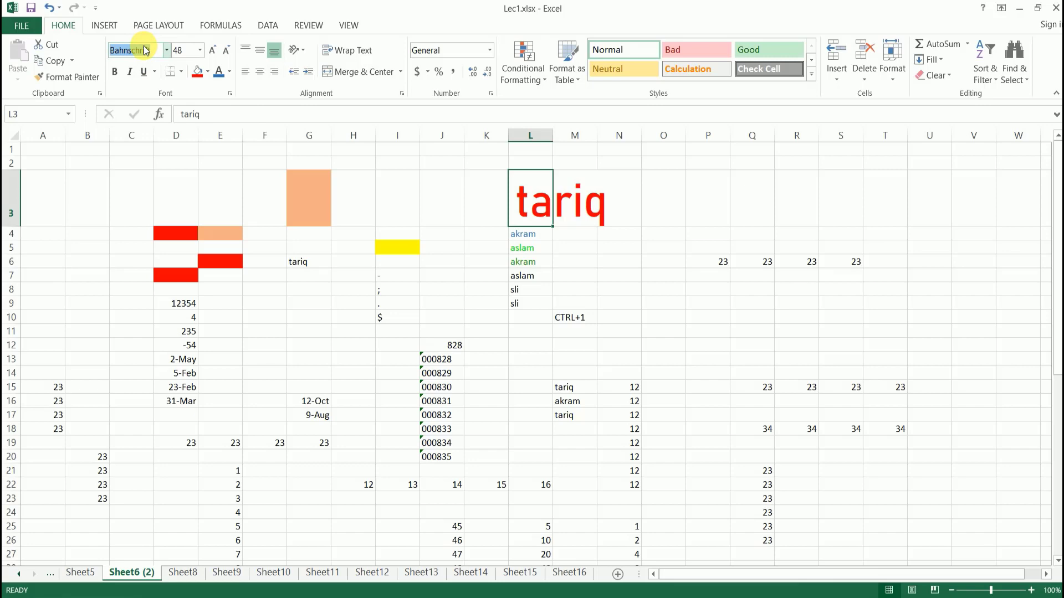
key(Down)
key(Down)
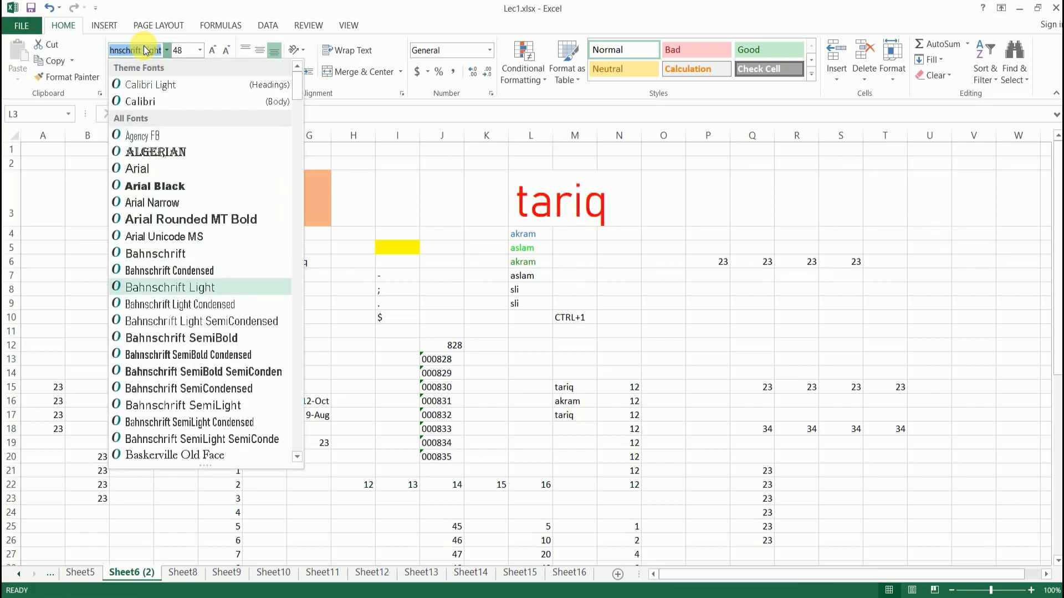
key(Down)
key(Down)
key(Down)
key(Down)
key(Down)
key(Down)
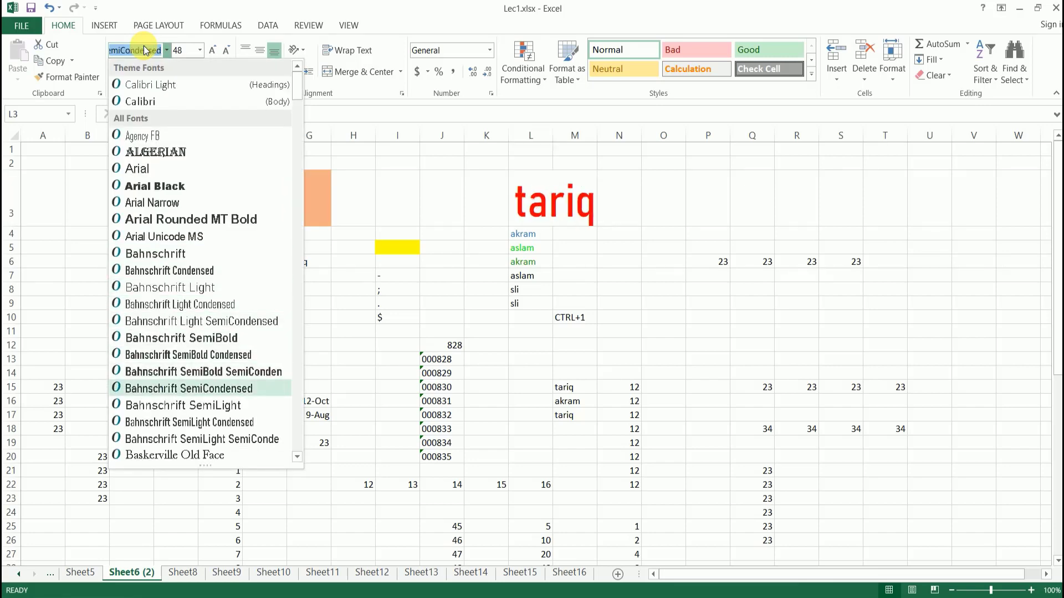
key(Up)
key(Up)
key(Up)
key(Up)
key(Up)
key(Up)
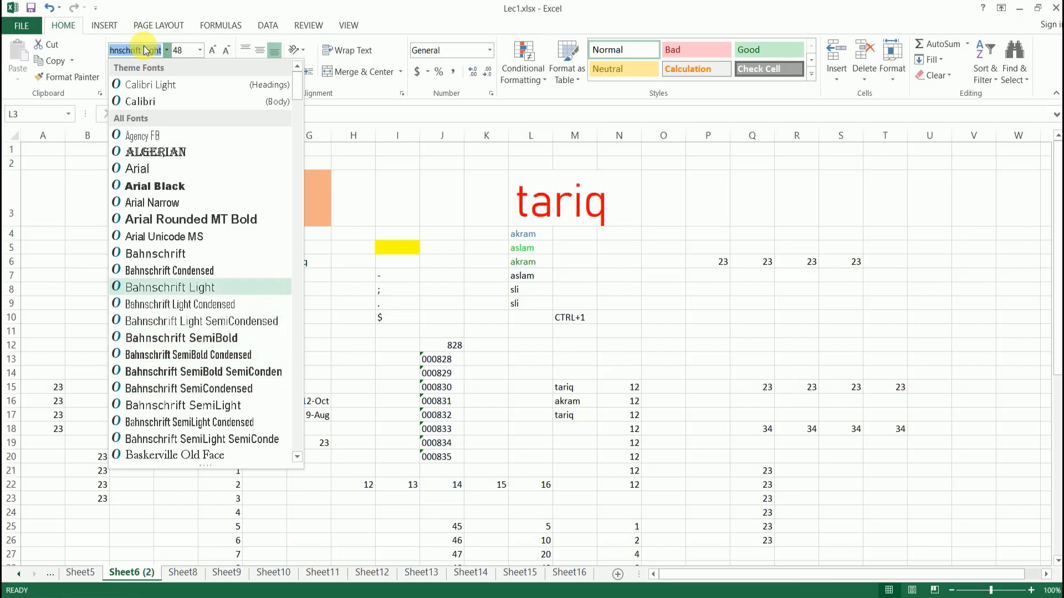
key(Down)
key(Down)
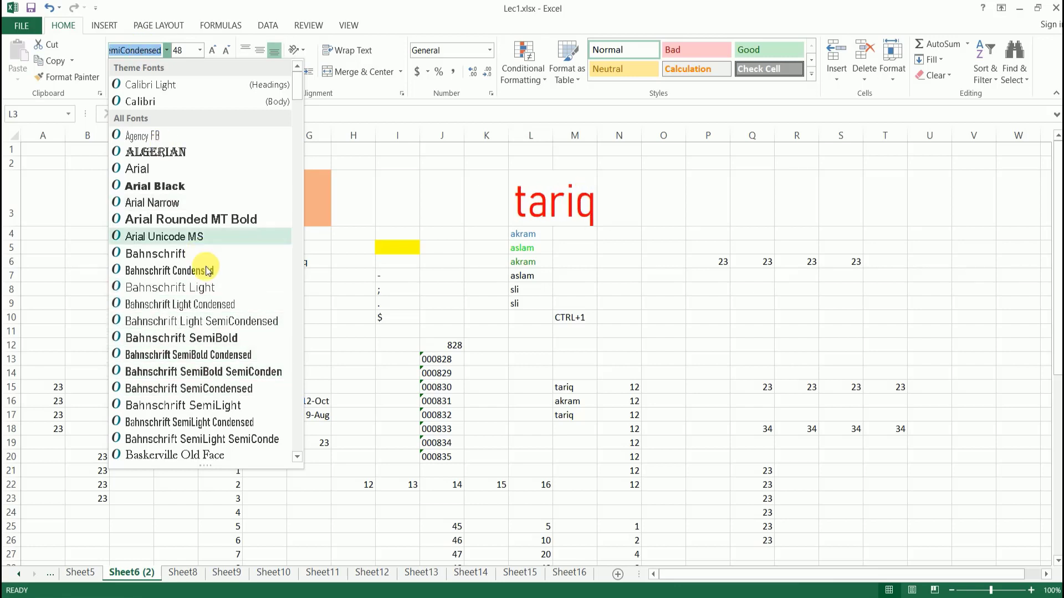
click(168, 185)
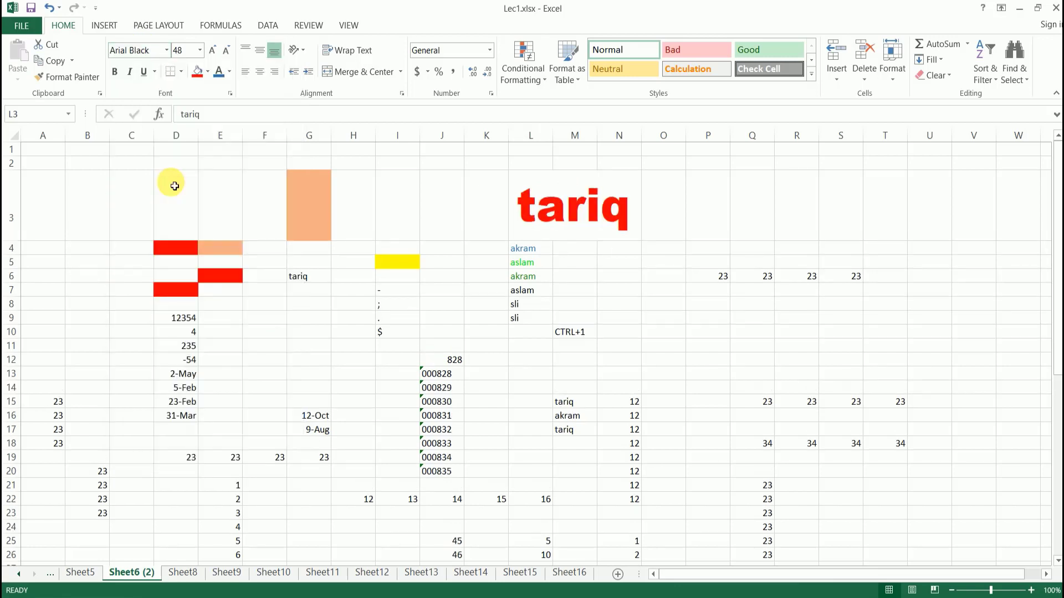
Preview the fonts from Arial Black to Bahnschrift Light Condensed on the name in L3 without applying one
click(131, 50)
key(alt+Down)
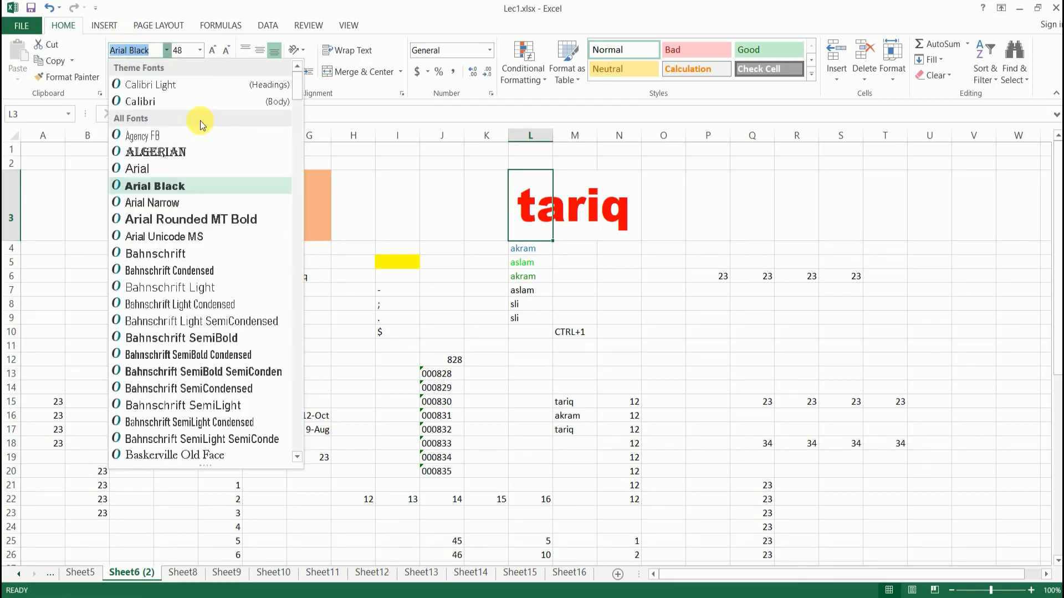
key(Down)
key(Down)
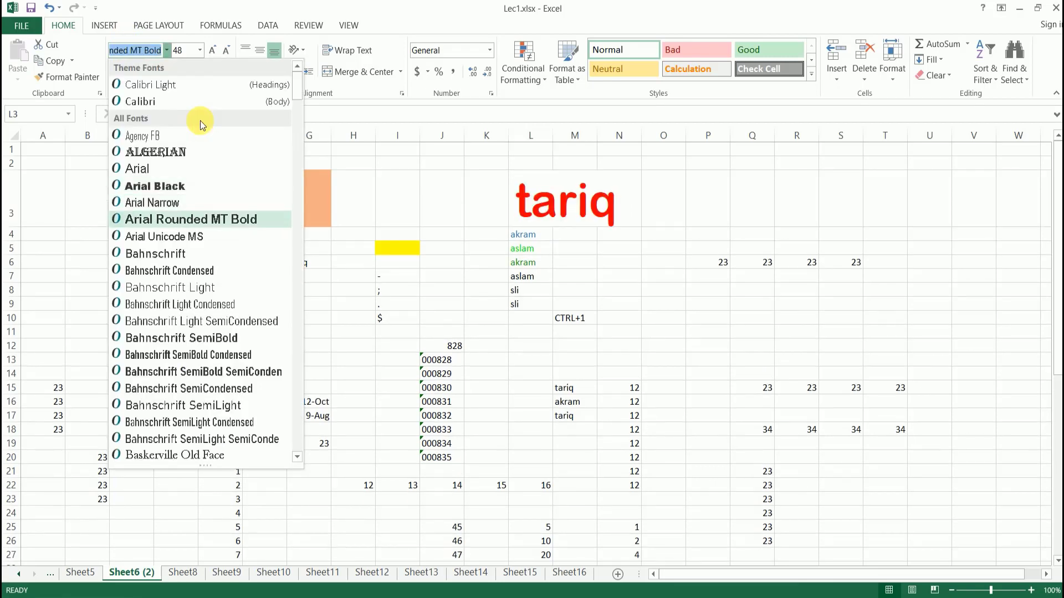
key(Down)
key(Down)
key(Down)
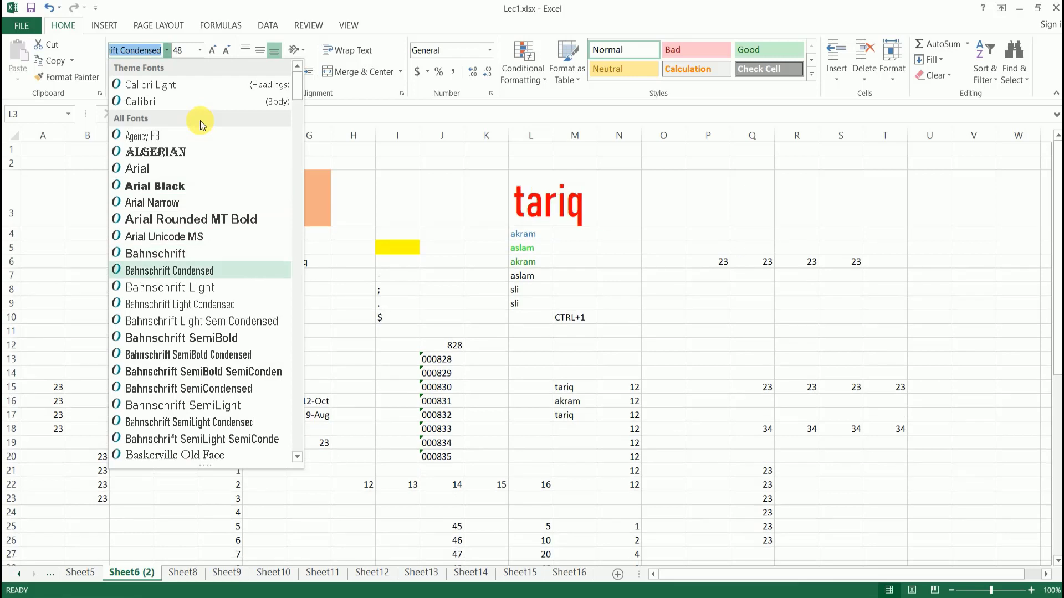
key(Down)
key(Down)
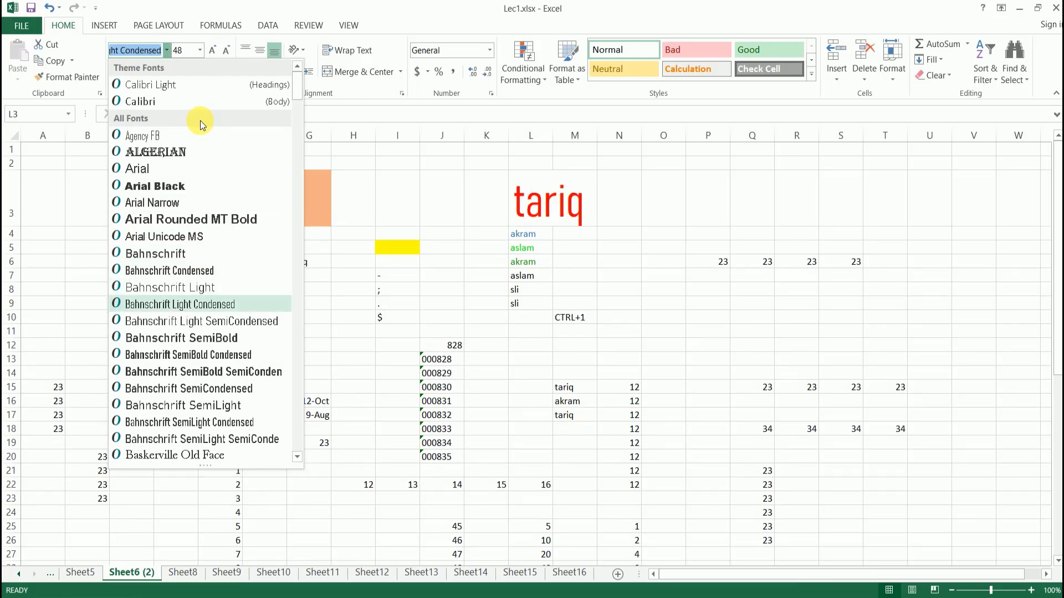
click(378, 216)
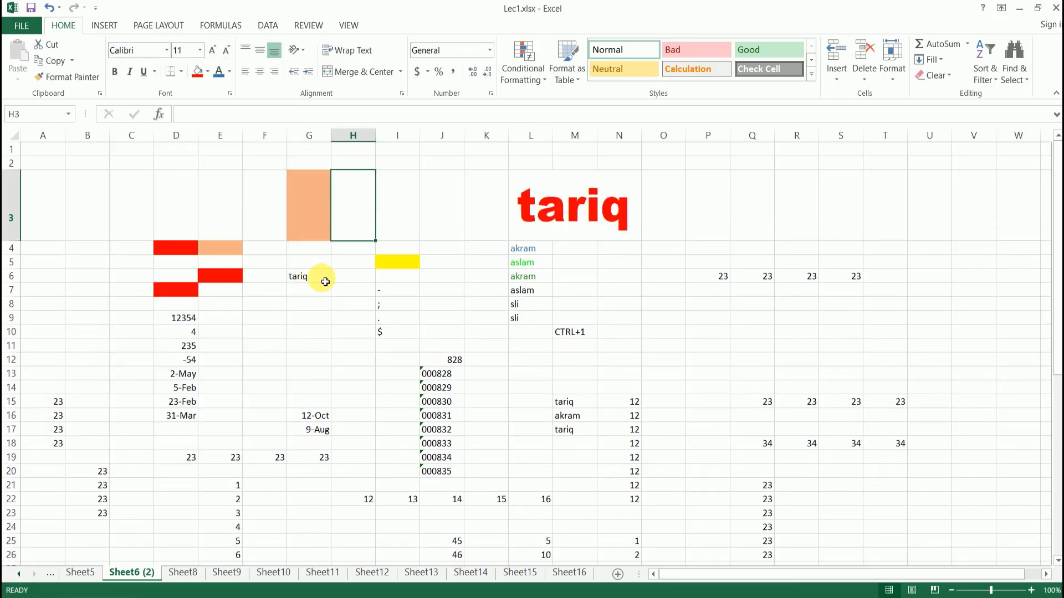
click(534, 224)
click(539, 249)
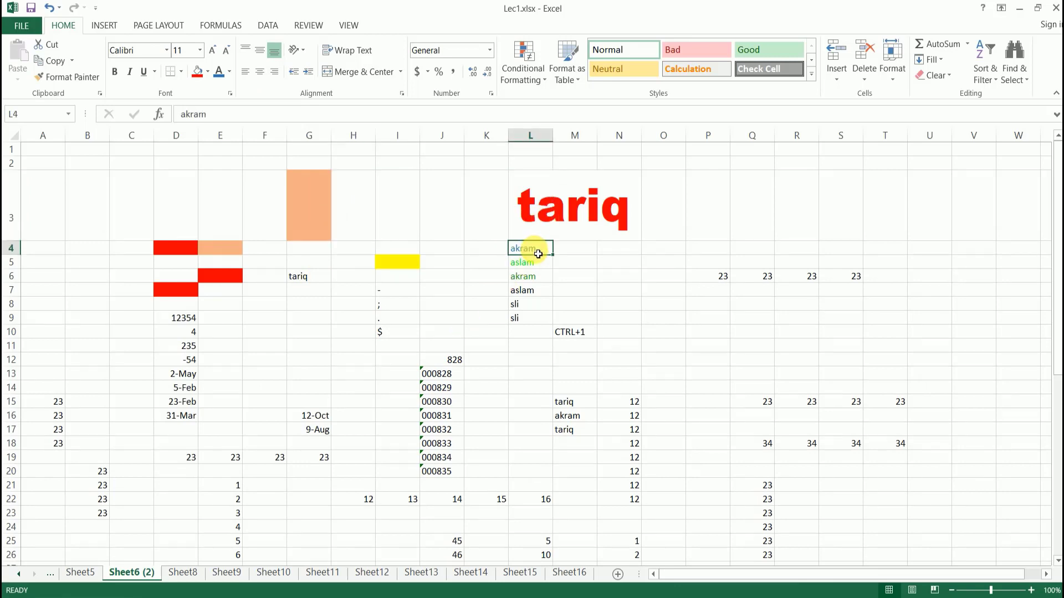
click(544, 197)
click(430, 303)
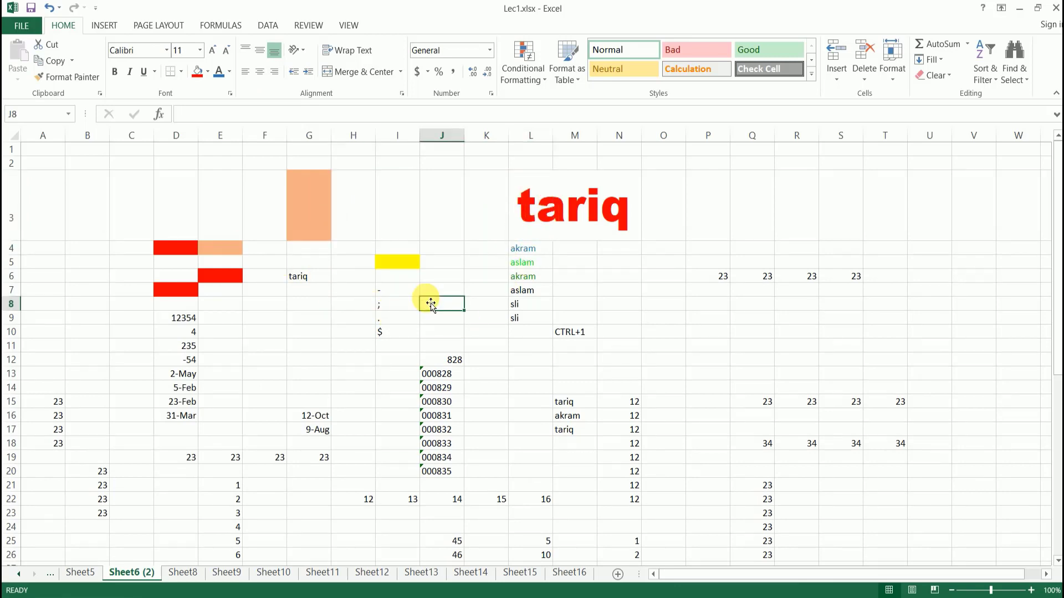
scroll(476, 300, down, 3)
scroll(458, 304, down, 3)
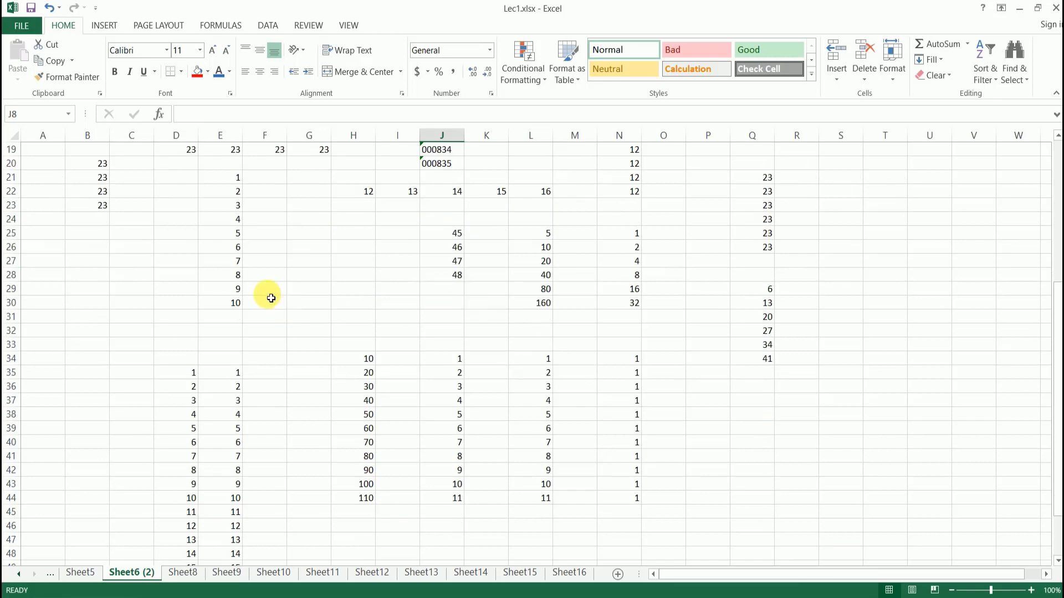
scroll(380, 333, up, 6)
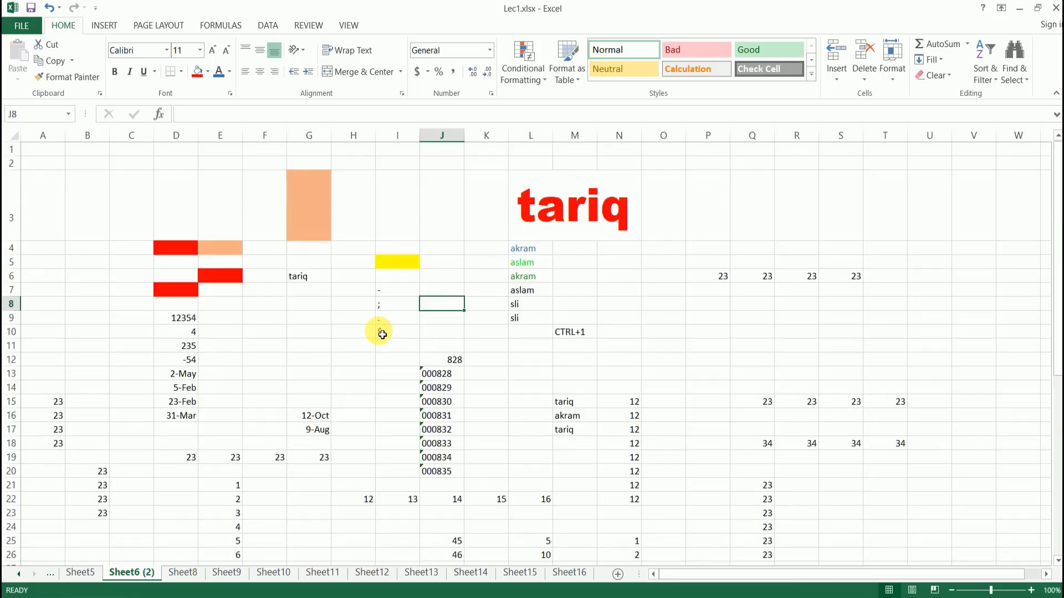
Make the name in G6 bold and italic
click(307, 281)
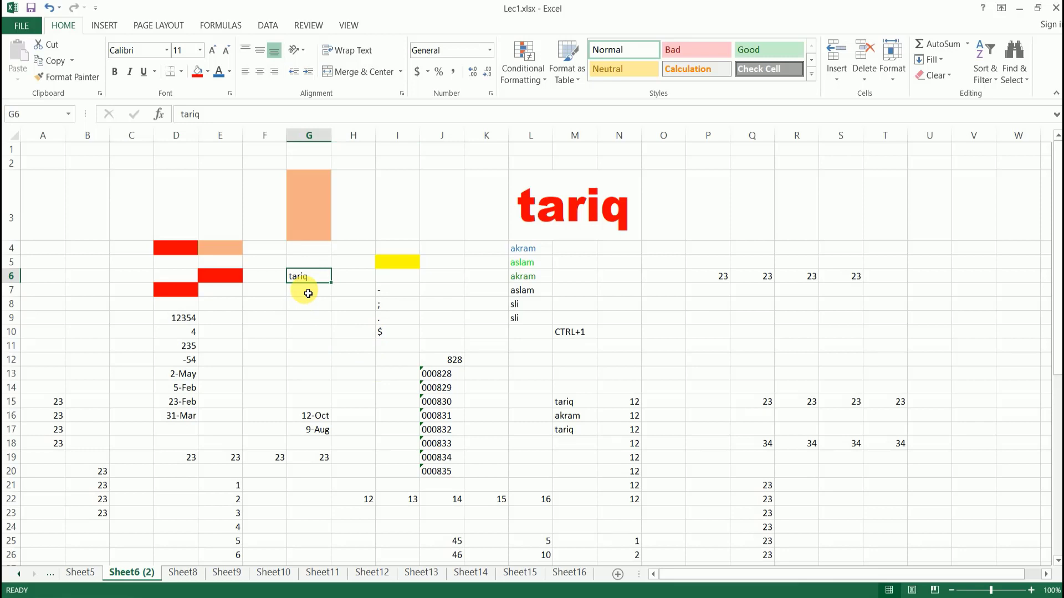
click(114, 77)
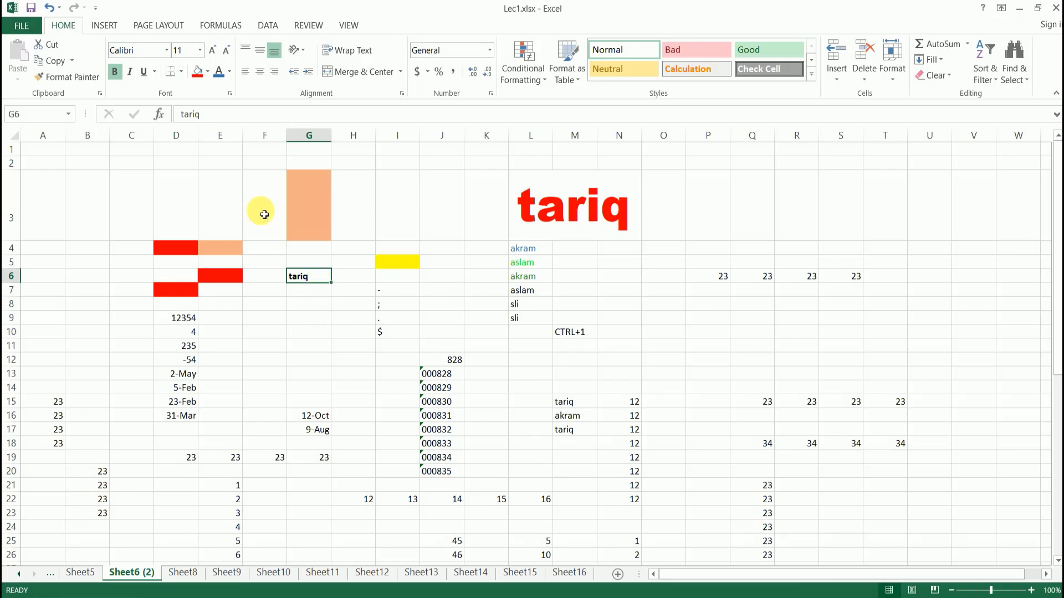
click(130, 73)
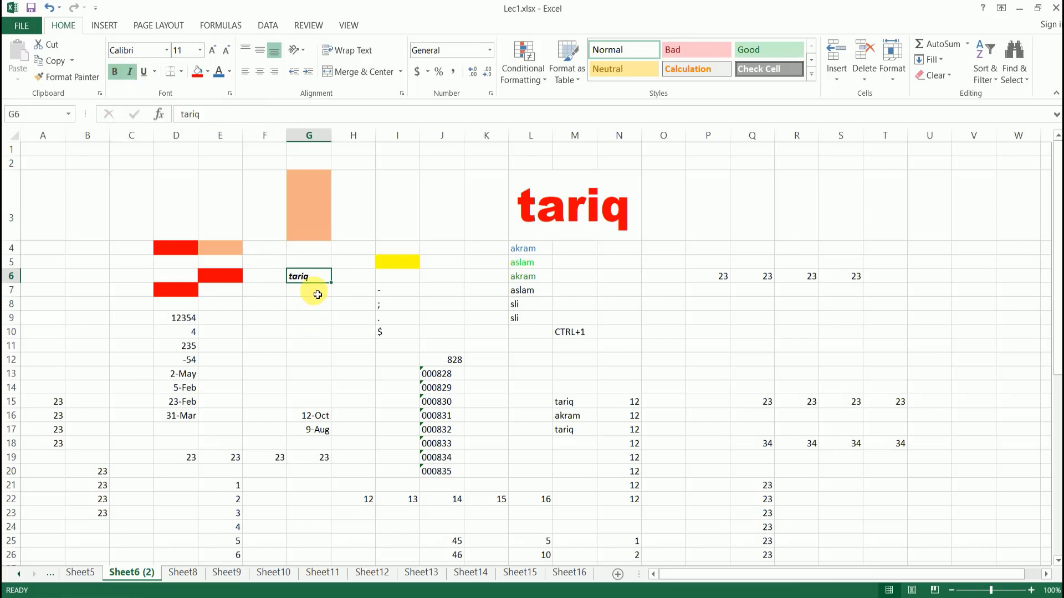
Raise the font size of the name in G6 stepwise to 36
click(214, 50)
click(214, 50)
click(215, 51)
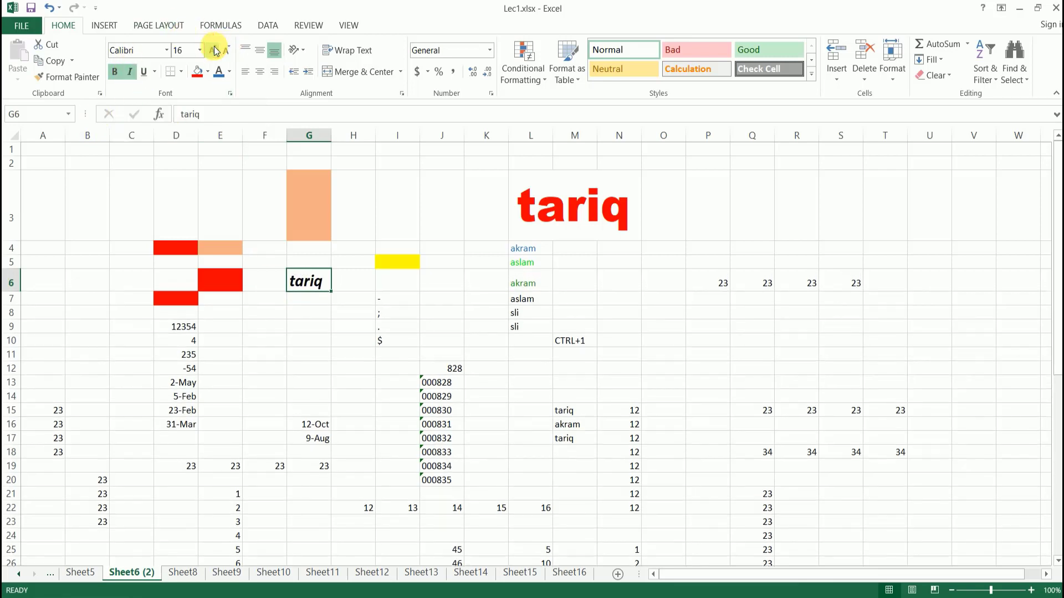
click(215, 51)
click(216, 51)
click(215, 51)
click(215, 51)
click(215, 51)
click(215, 51)
click(343, 349)
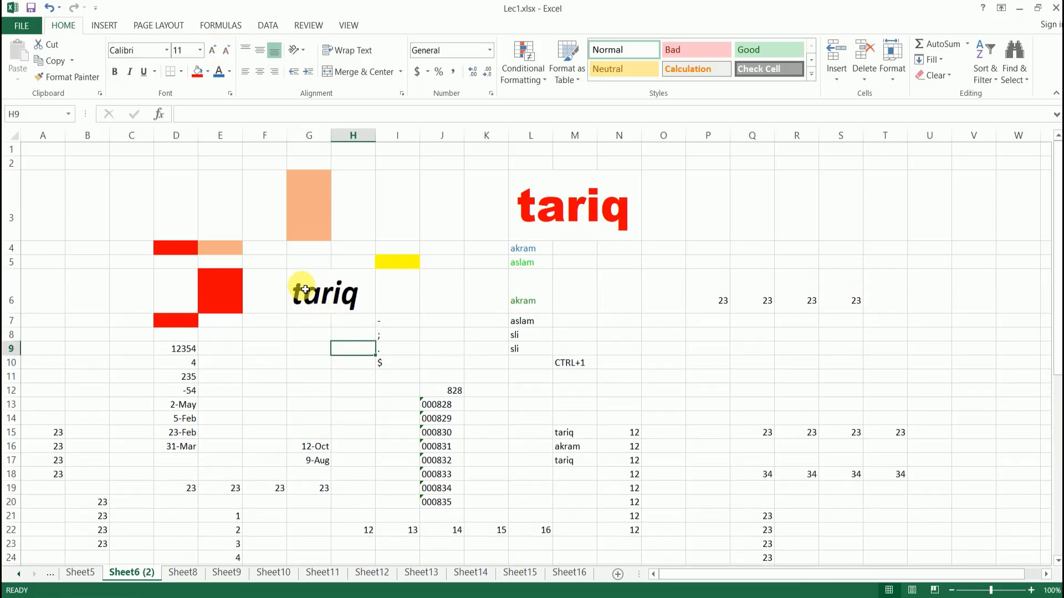
Remove the italics from the name in G6 and reapply them
click(305, 289)
click(130, 72)
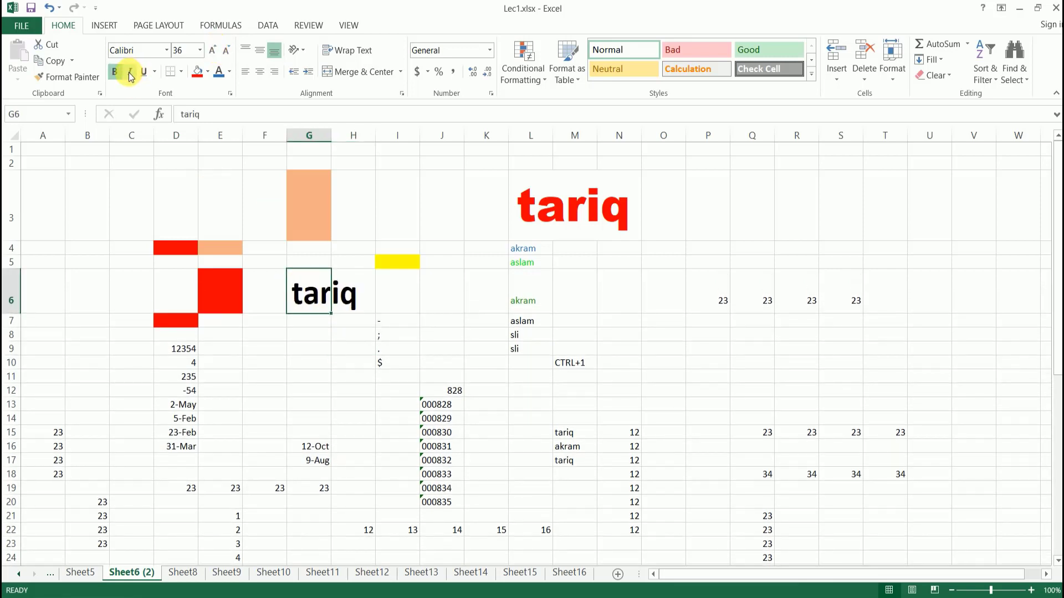
click(130, 73)
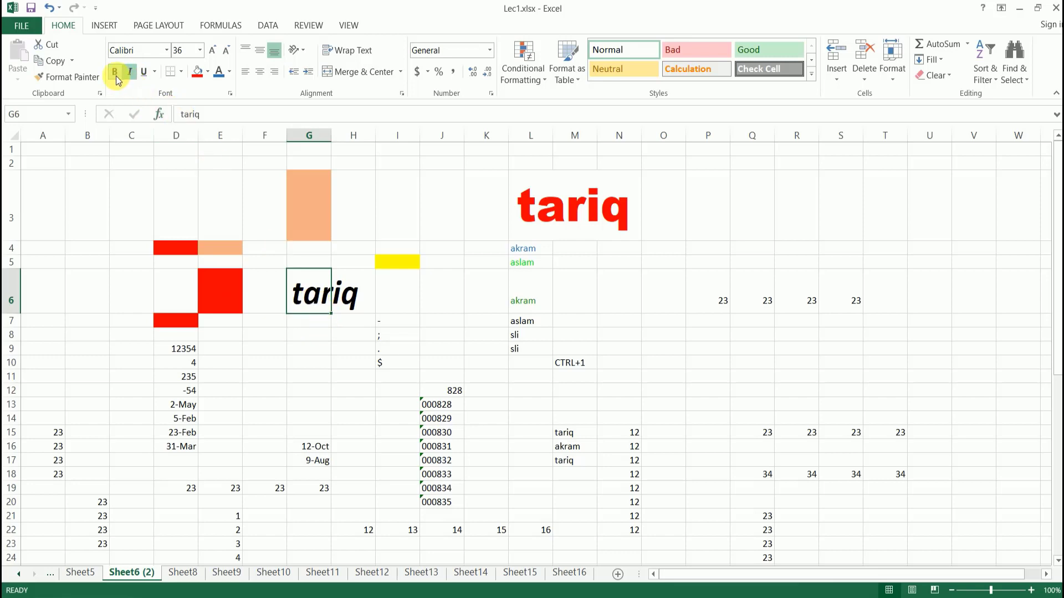
Apply bold formatting to the empty cell G8
click(326, 321)
click(319, 349)
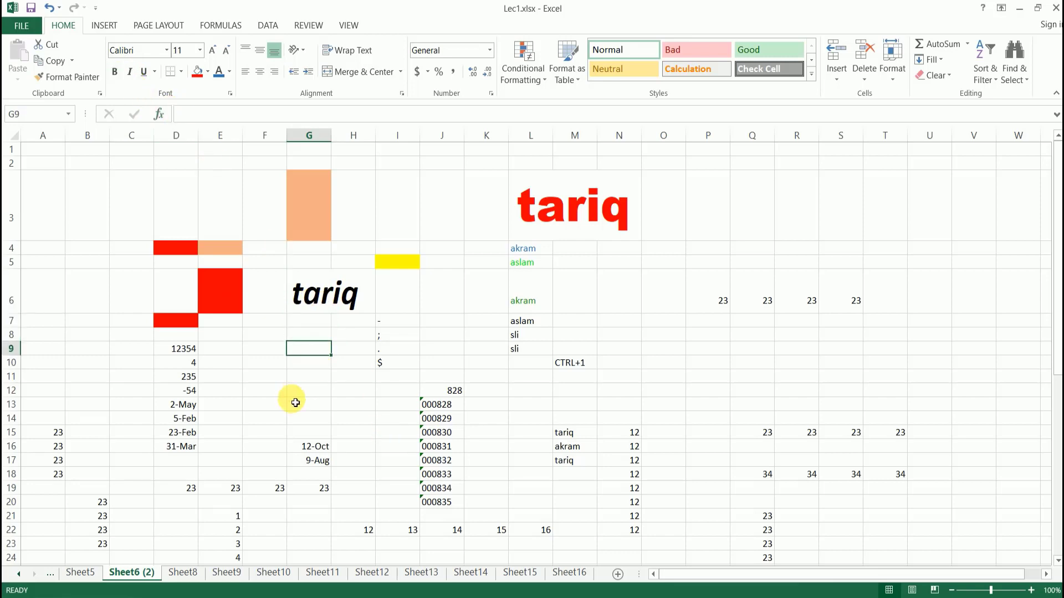
click(308, 334)
click(115, 71)
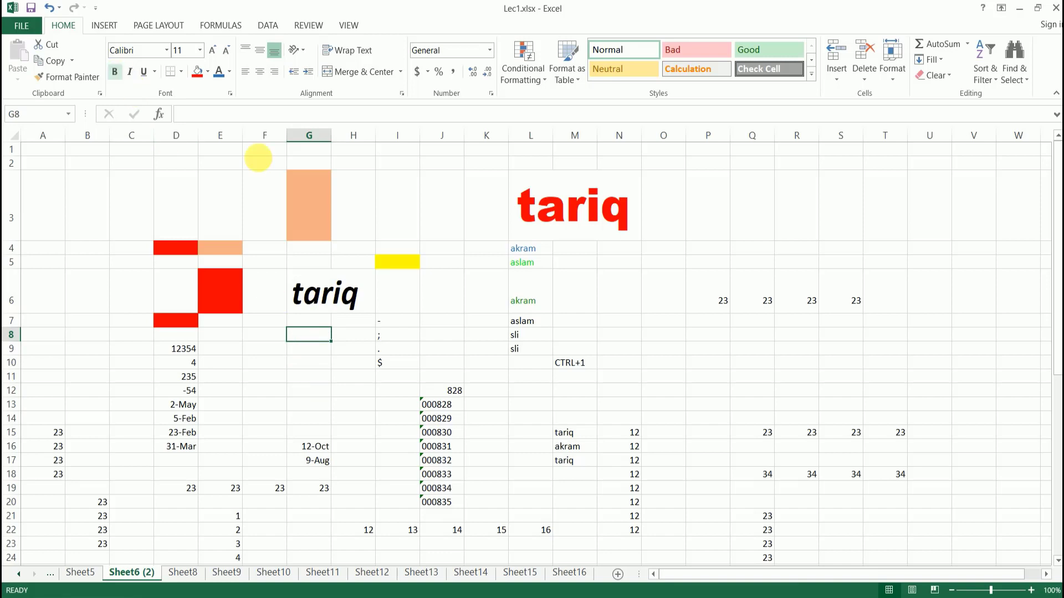
Toggle italic and bold off and back on for the name in G6
click(308, 296)
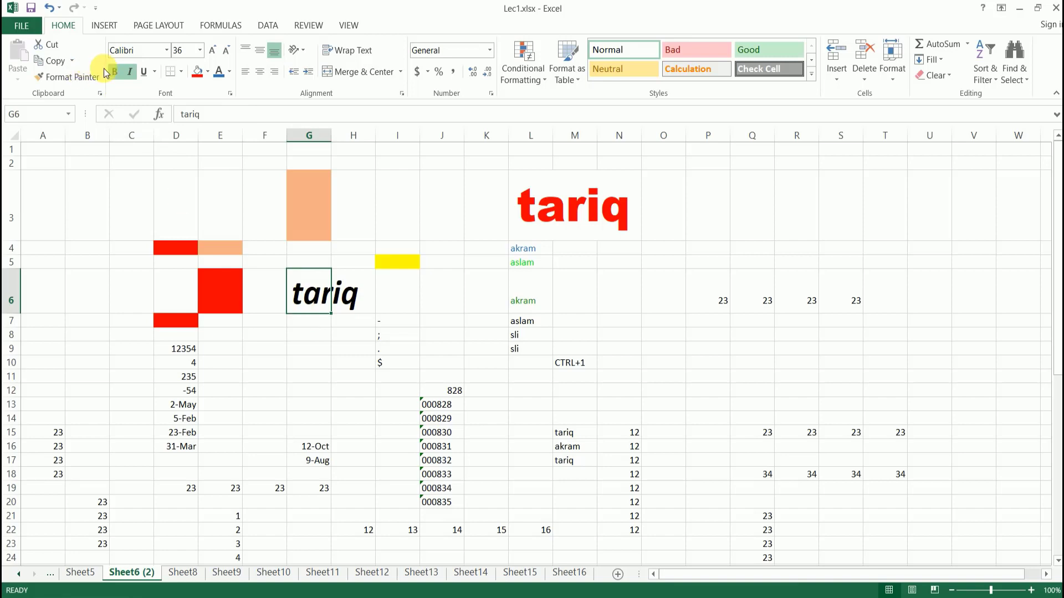
click(129, 72)
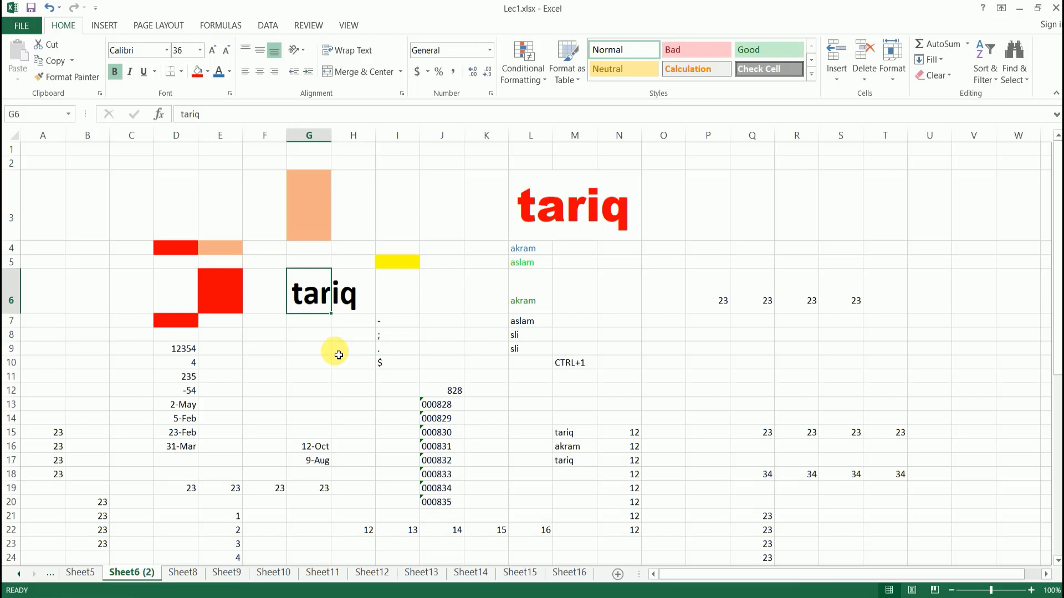
key(ctrl+b)
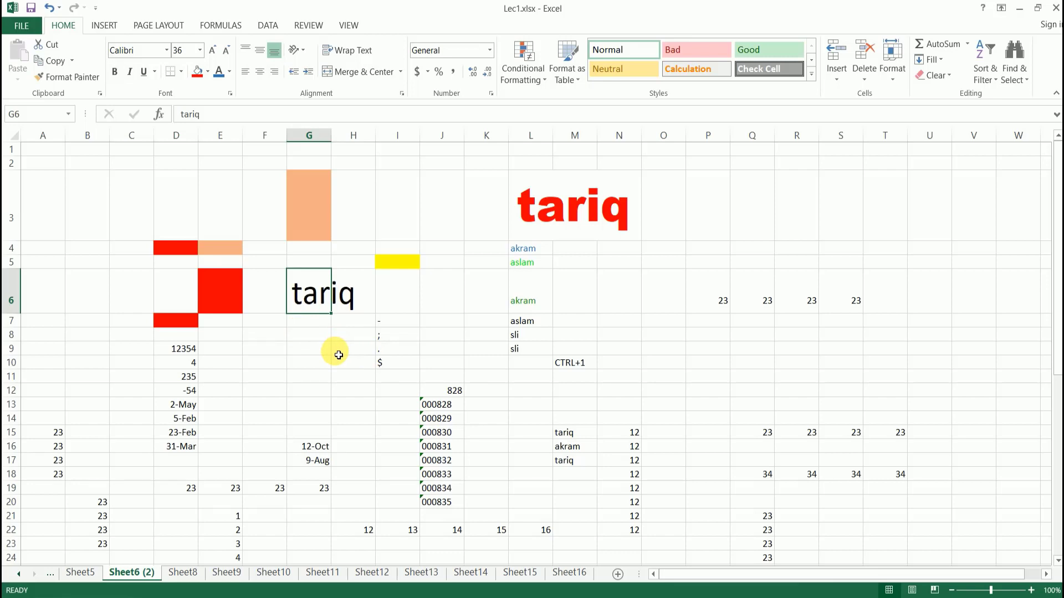
key(ctrl+b)
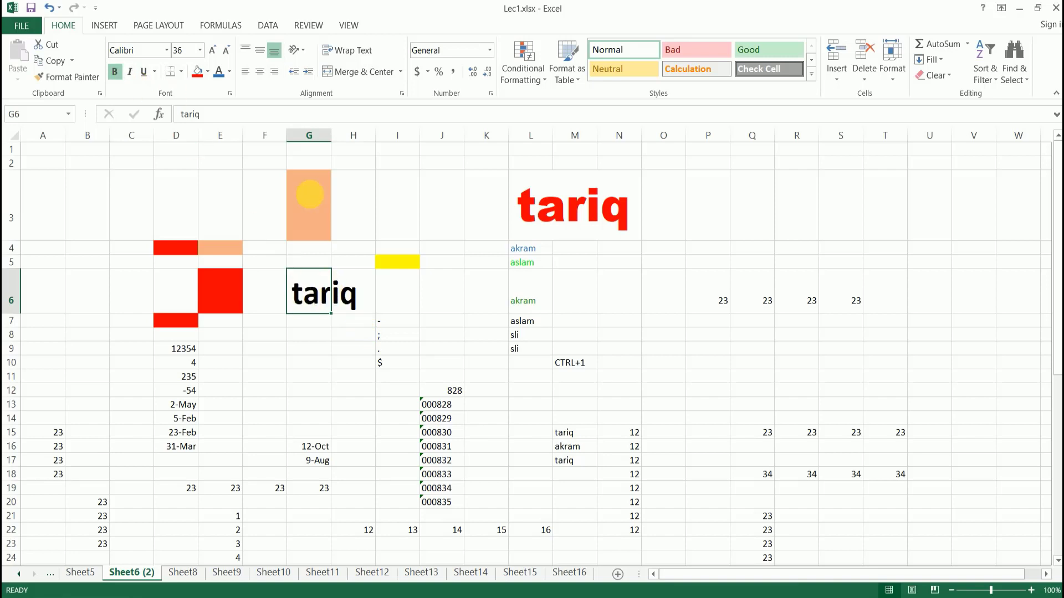
key(ctrl+i)
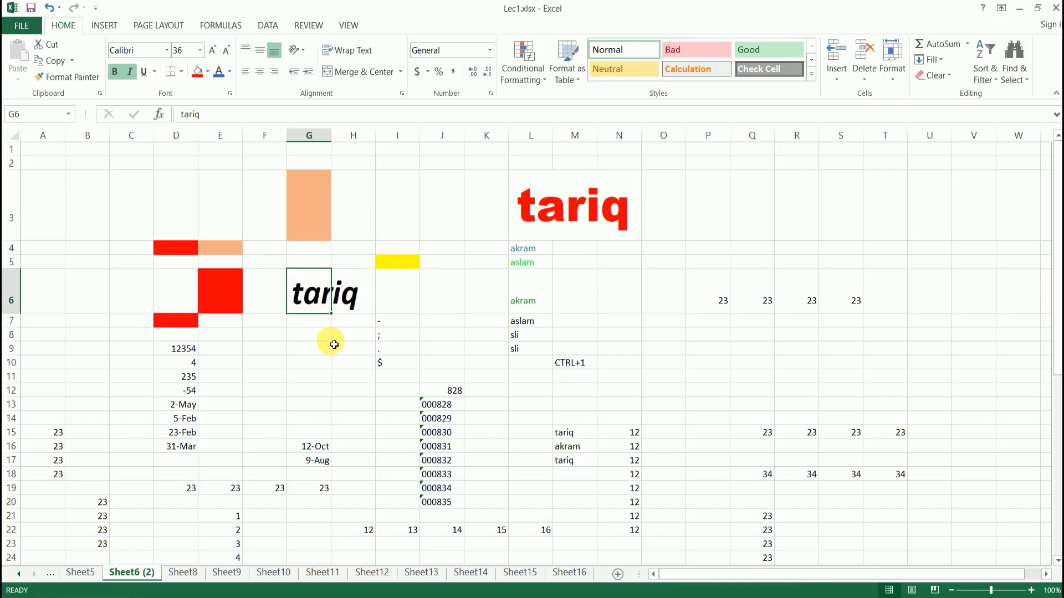
click(327, 338)
Underline the name in G6 and remove its bold and italic formatting
click(309, 275)
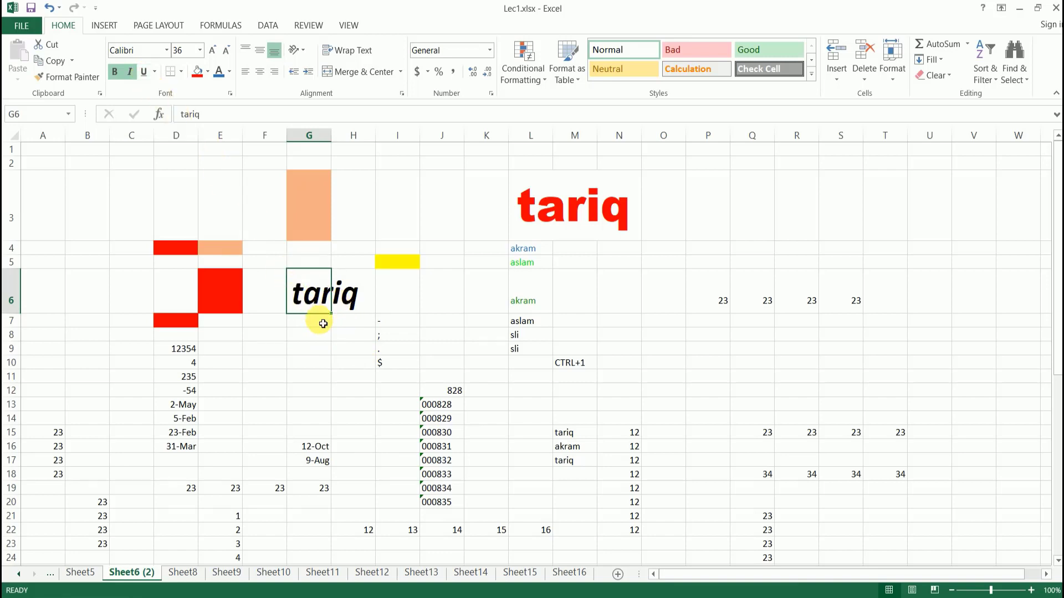
key(ctrl+u)
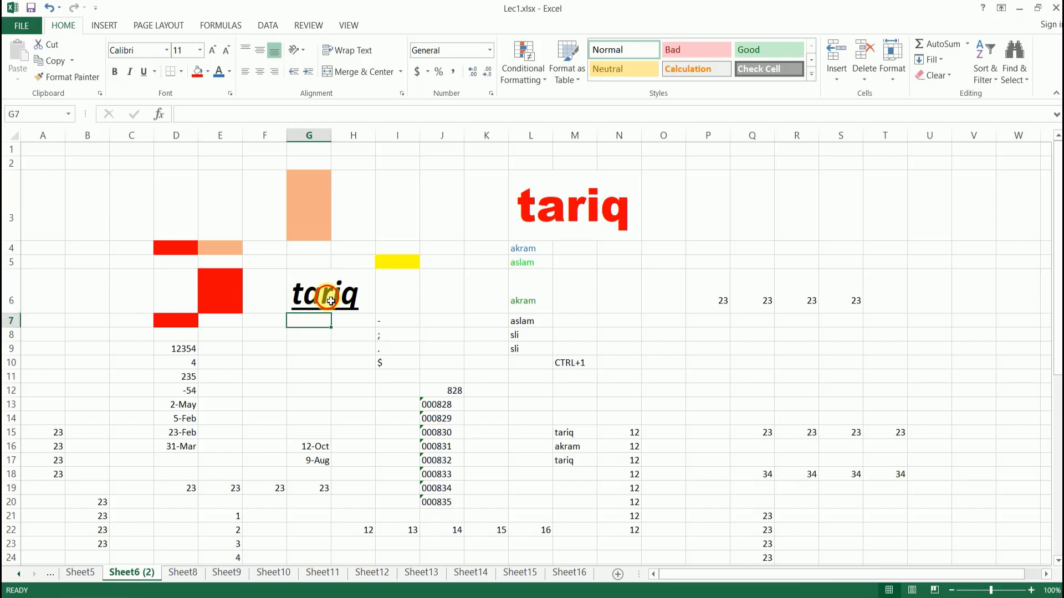
click(115, 71)
click(130, 71)
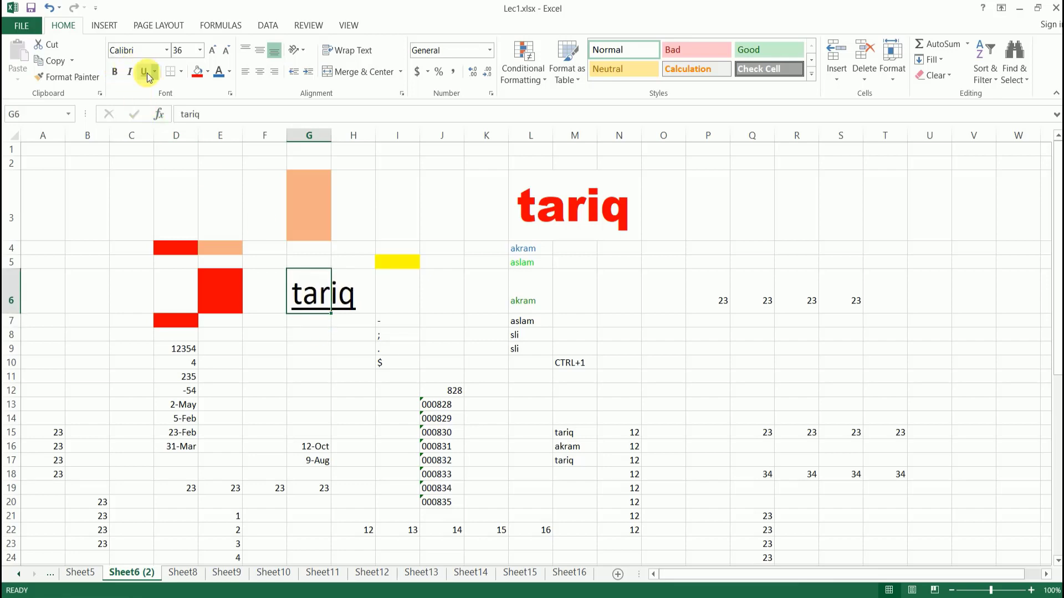
Apply a double underline to the name in G6
click(155, 72)
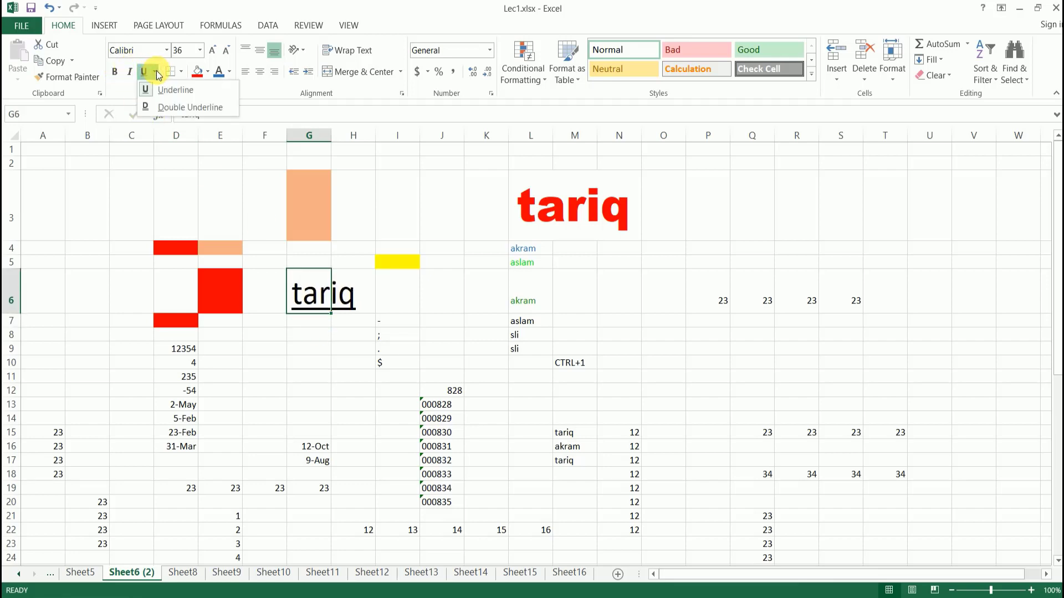
click(196, 108)
click(340, 346)
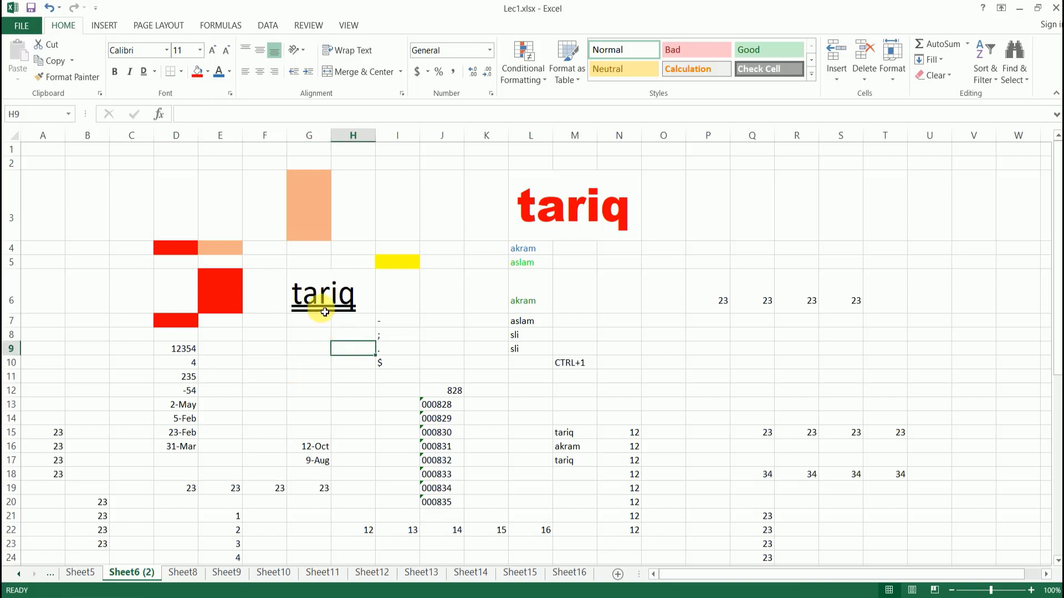
click(317, 337)
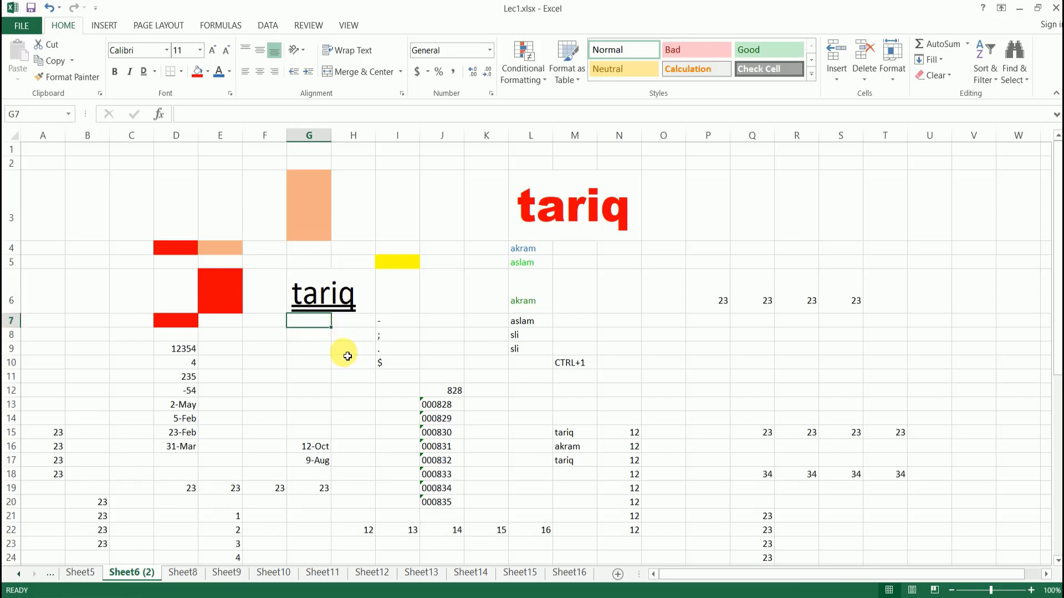
Change the underline of the name in G6 to a single underline
click(310, 300)
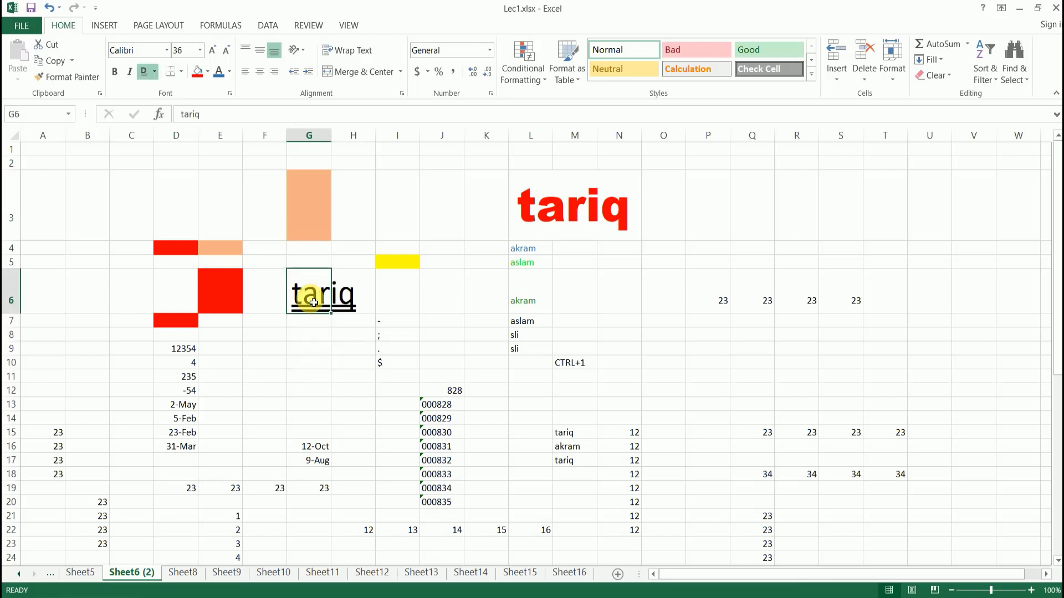
click(171, 88)
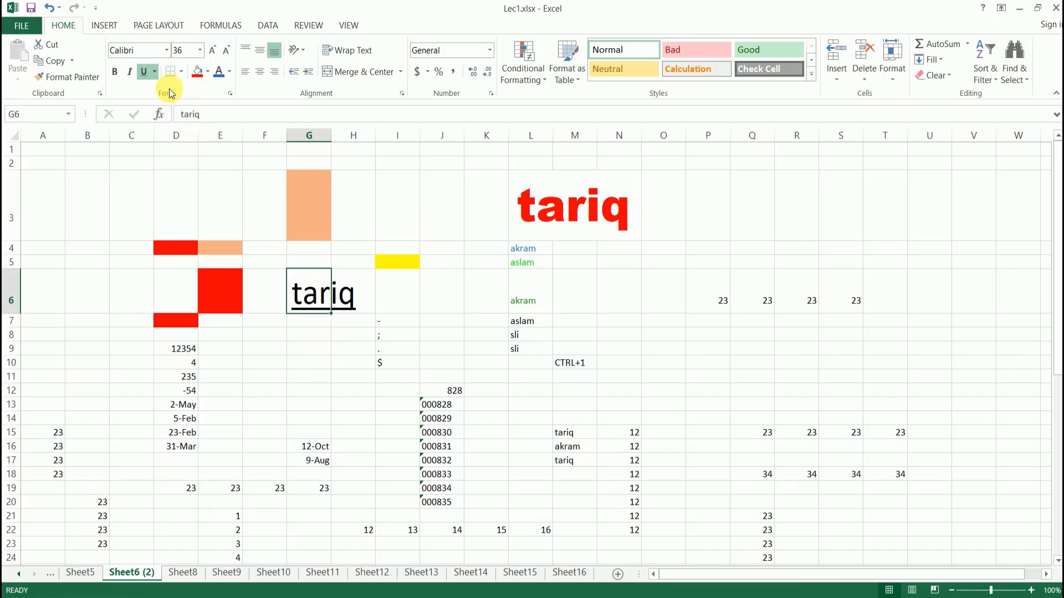
click(309, 348)
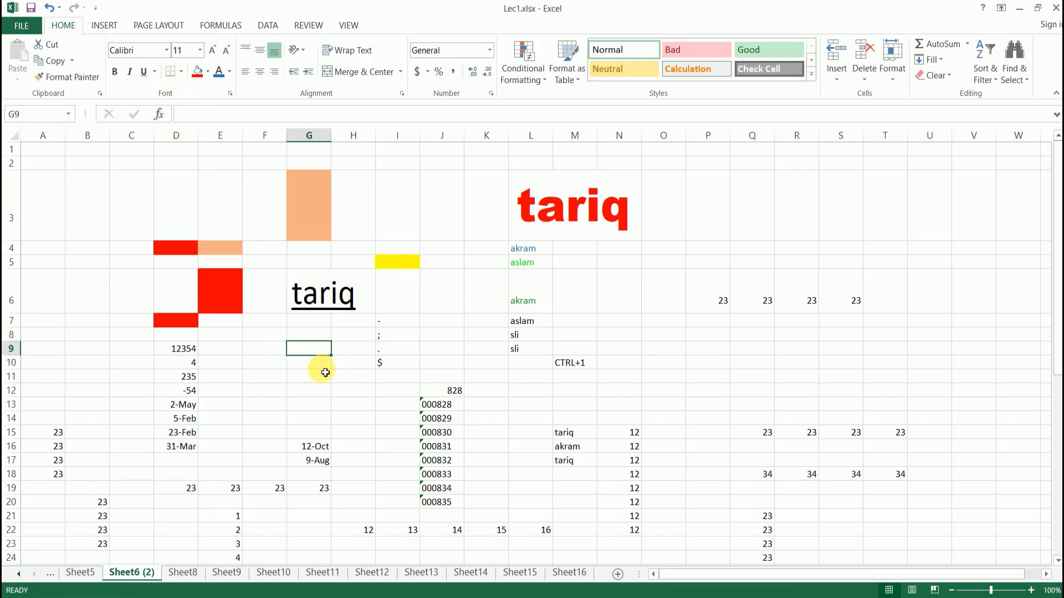
click(329, 307)
scroll(350, 385, down, 15)
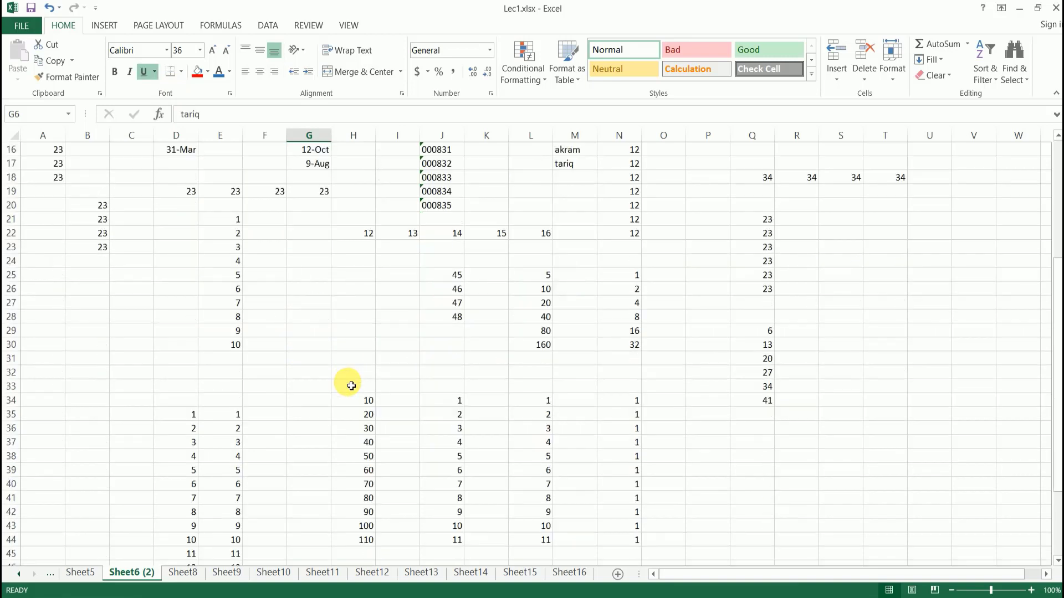
click(392, 304)
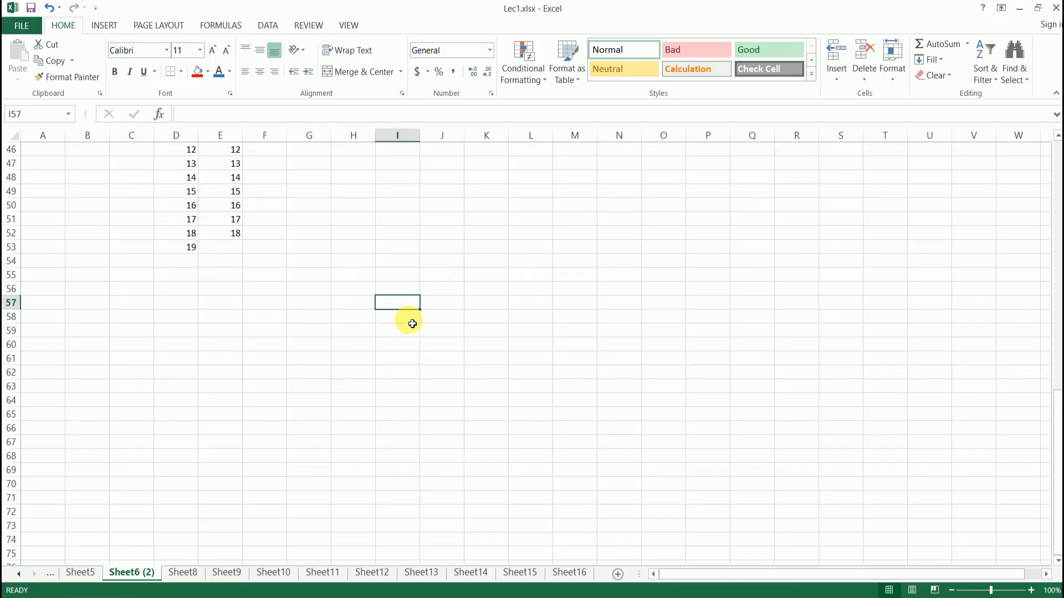
click(499, 236)
click(593, 248)
click(680, 277)
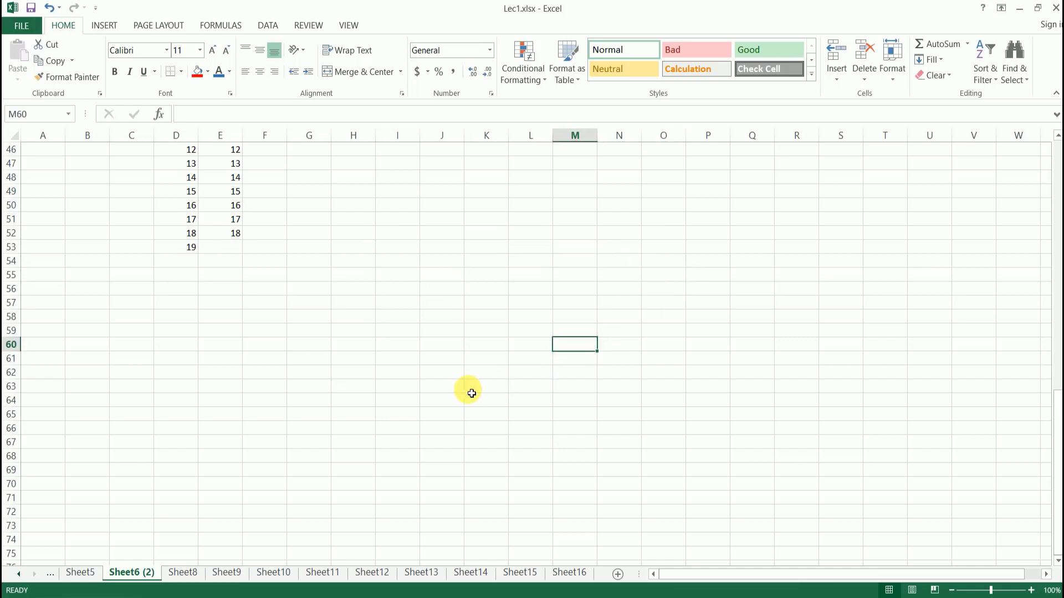
click(382, 292)
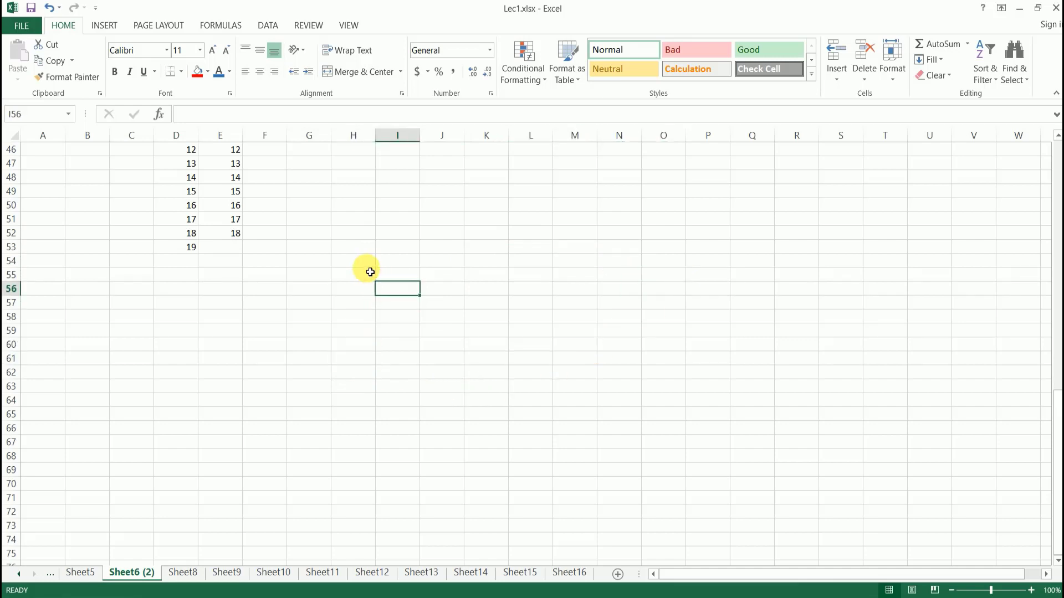
click(370, 272)
Apply all borders to the number cells D35:E49
scroll(292, 327, up, 3)
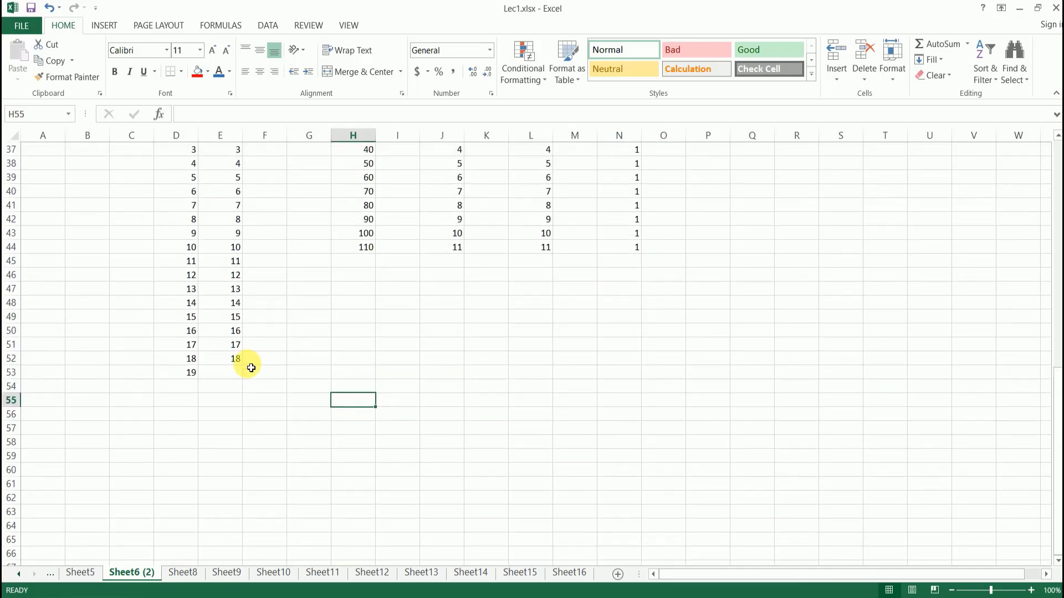
scroll(247, 359, up, 3)
drag(161, 249, 222, 446)
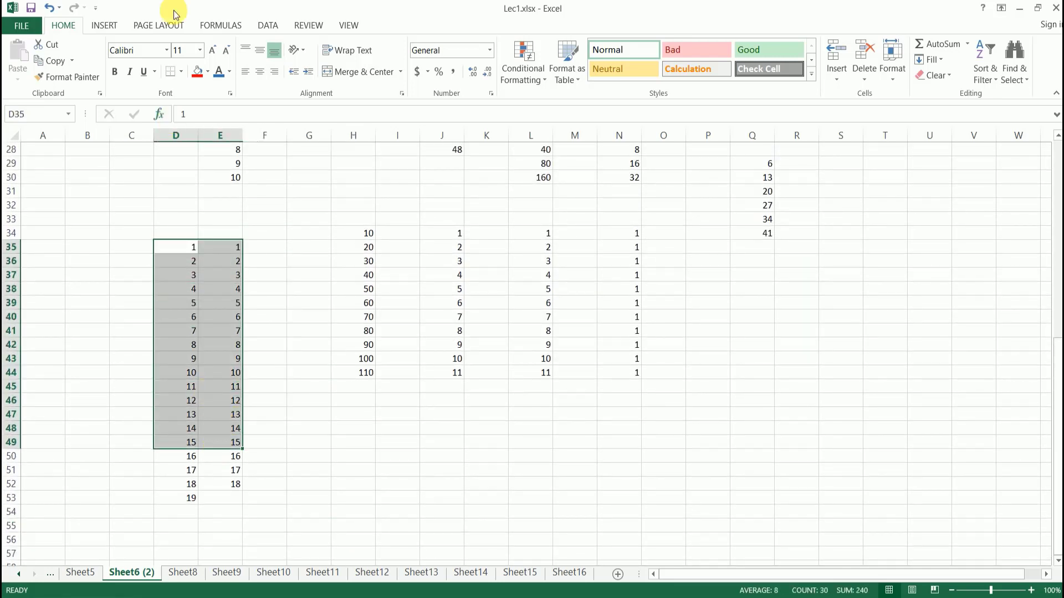
click(181, 73)
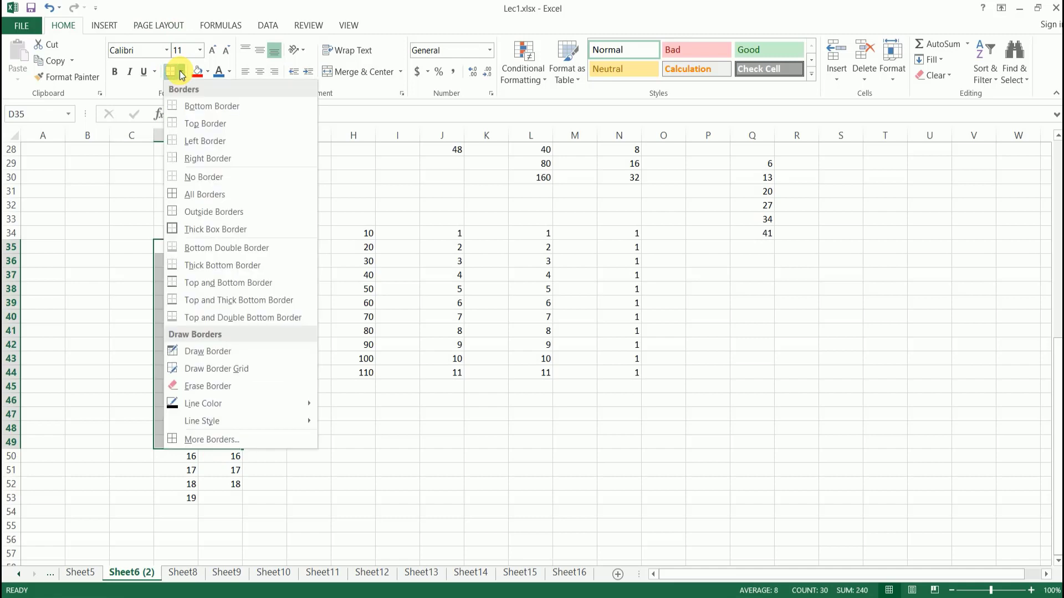
click(214, 196)
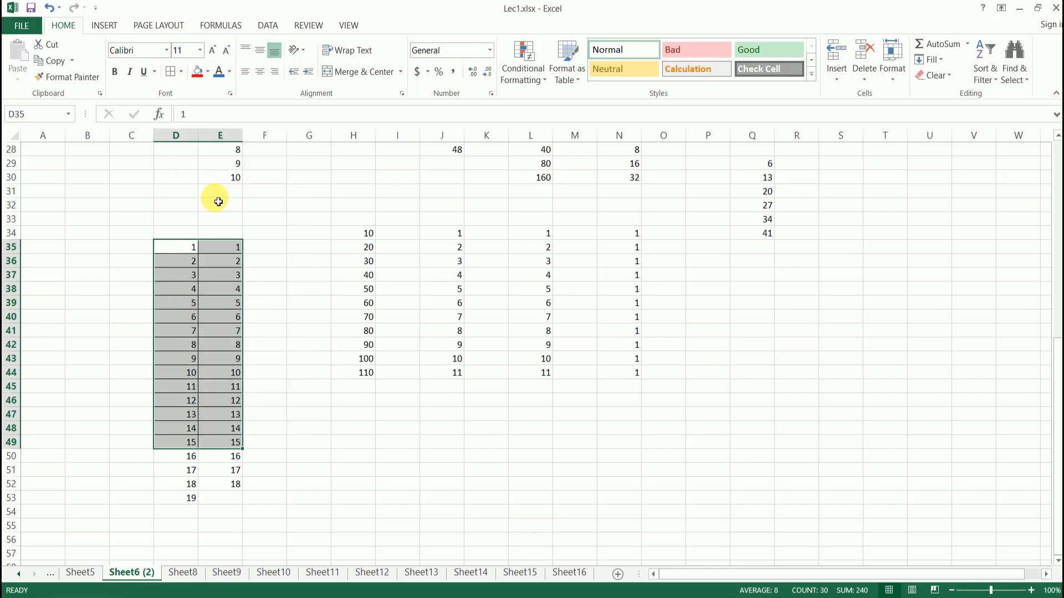
click(206, 272)
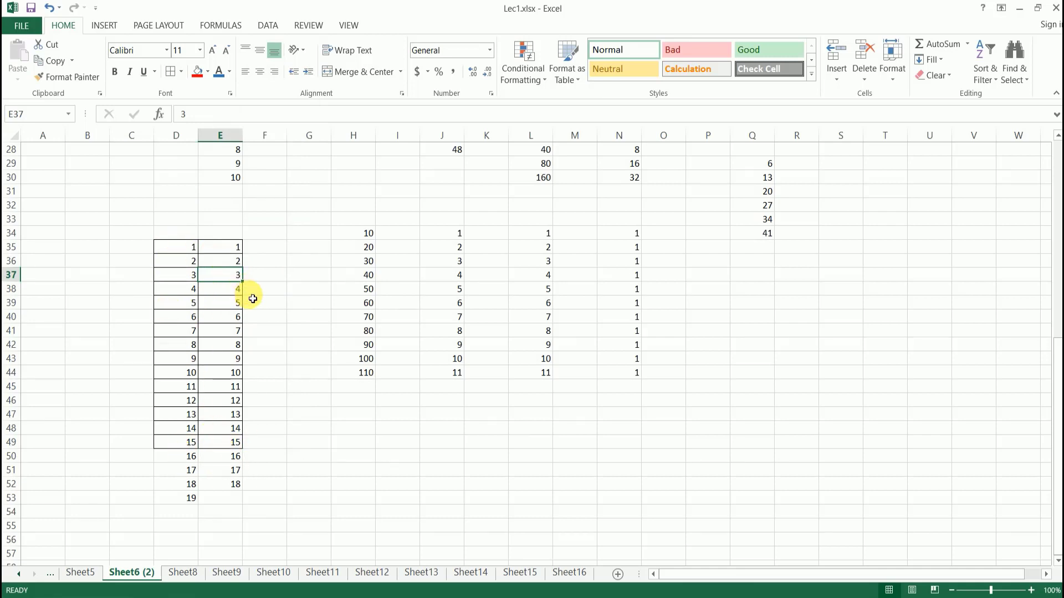
scroll(373, 264, down, 3)
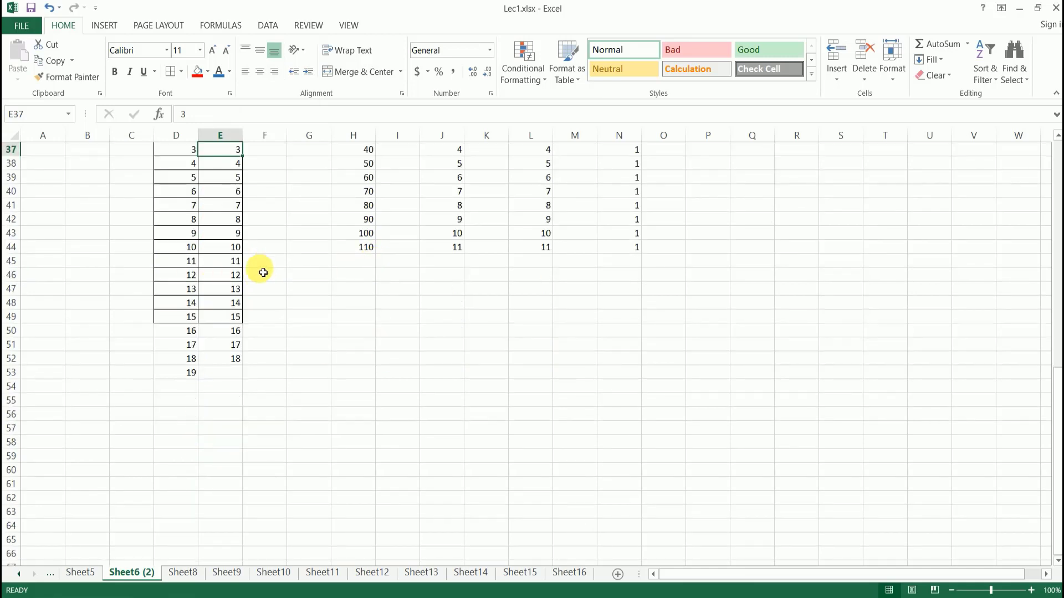
scroll(242, 235, up, 3)
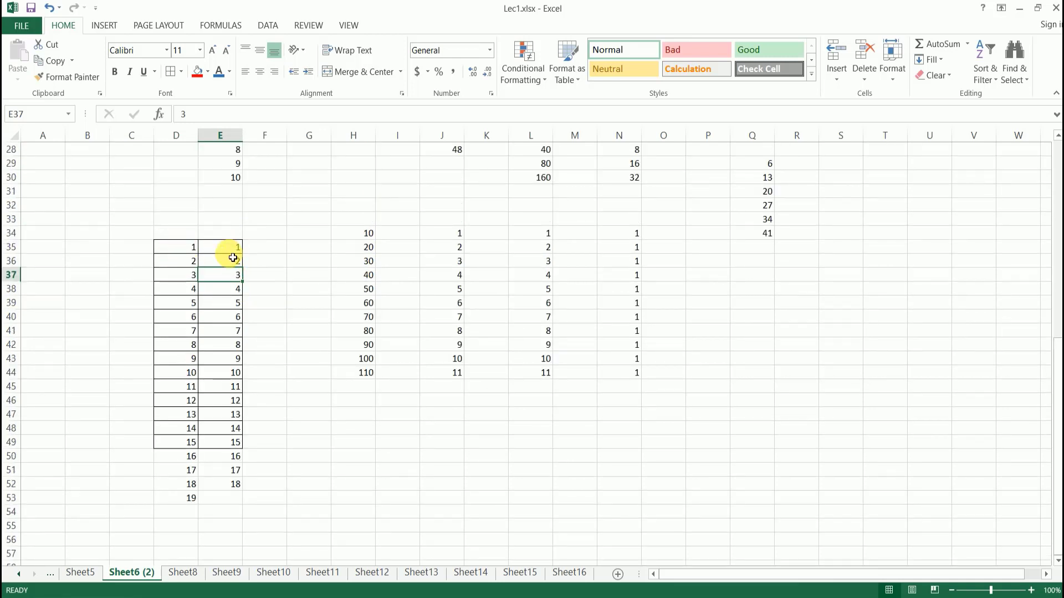
drag(460, 429, 767, 513)
click(912, 232)
click(758, 438)
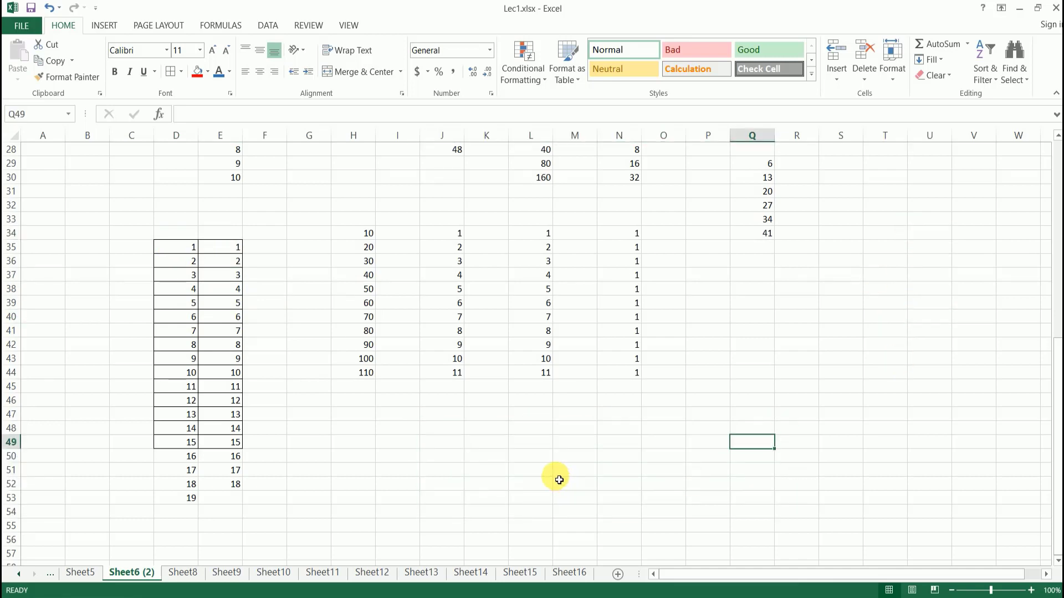
Apply a bottom border to the empty cell J48
scroll(553, 477, down, 1)
click(470, 360)
click(442, 388)
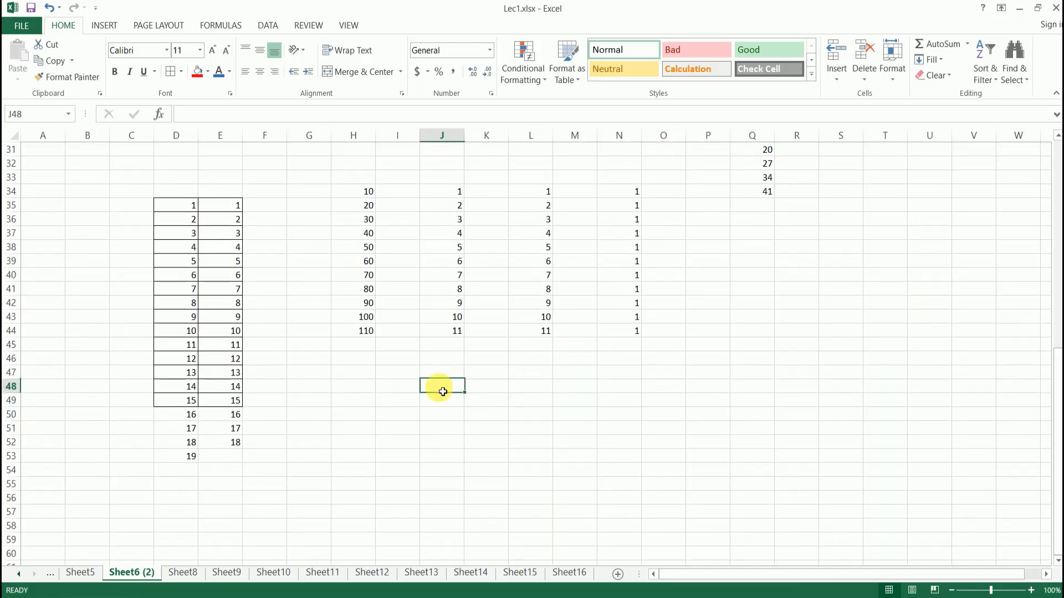
click(181, 72)
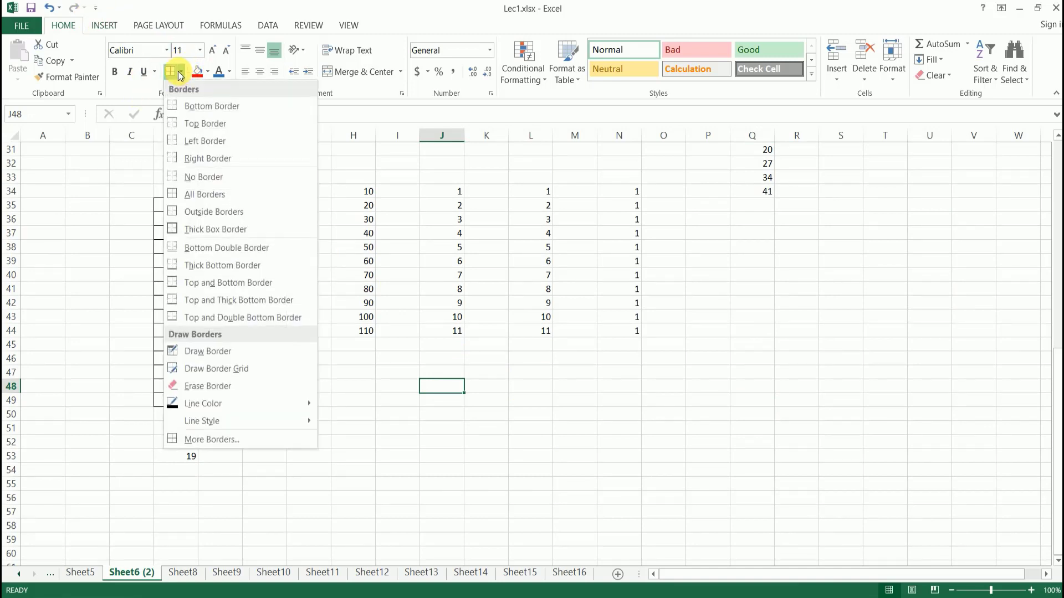
click(213, 106)
click(559, 415)
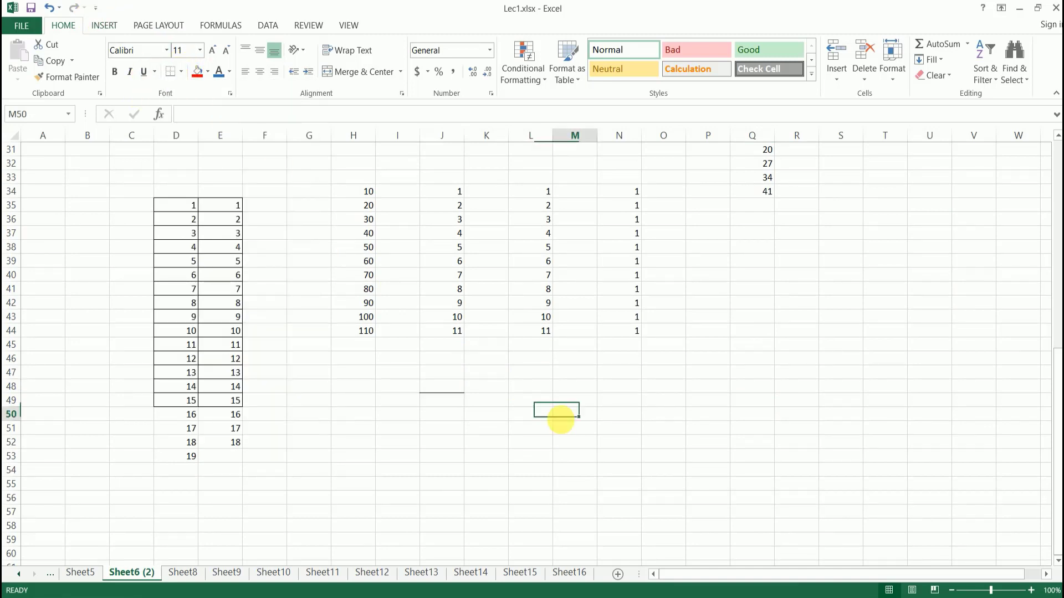
click(460, 387)
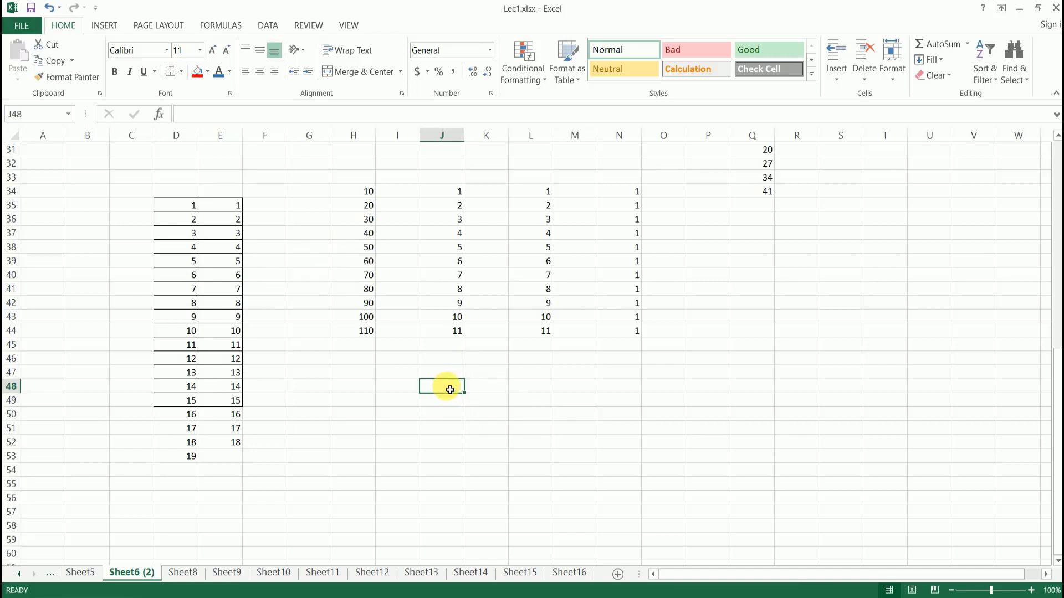
click(456, 419)
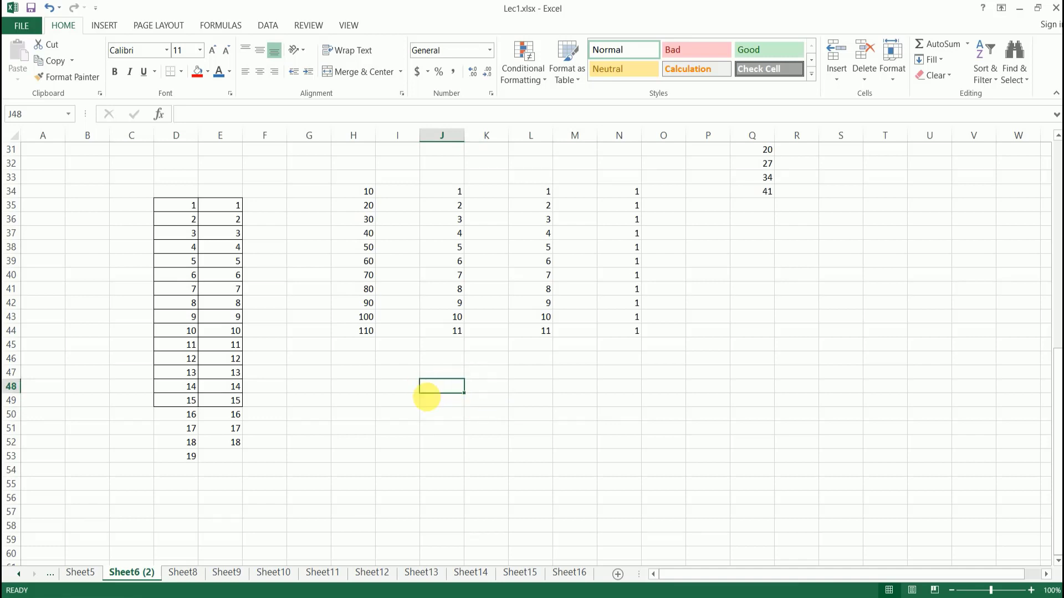
click(453, 414)
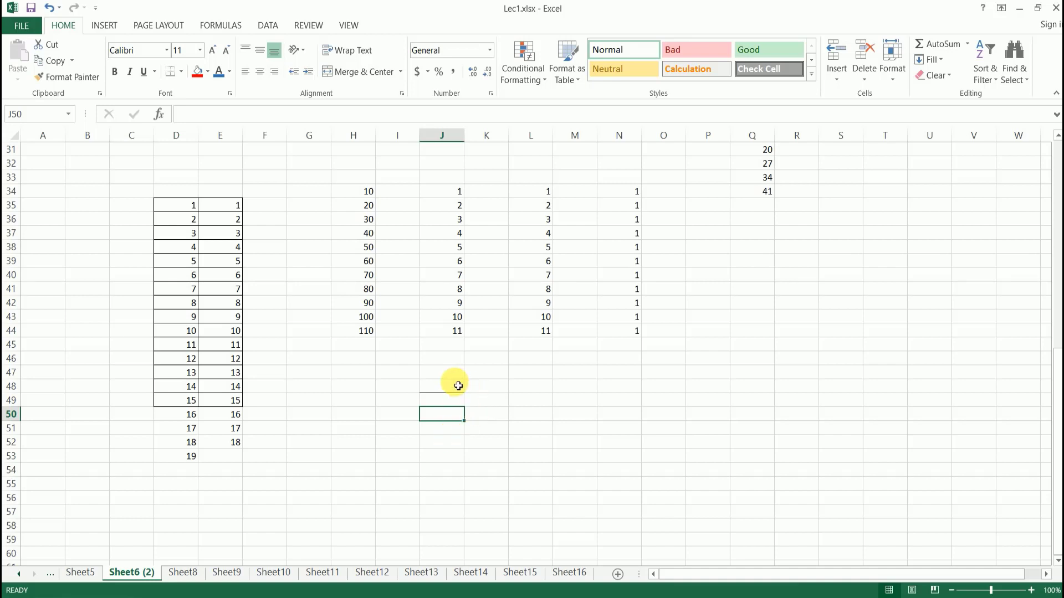
Apply a top border to the empty cell K52
click(500, 444)
click(181, 72)
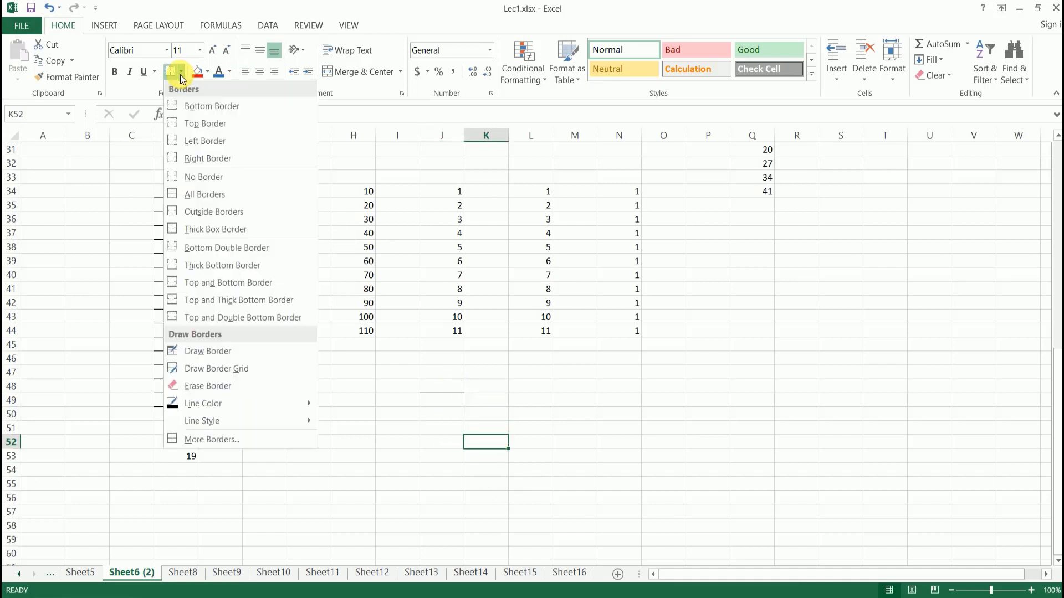
click(204, 125)
click(502, 471)
Apply a thick box border around the empty cell J53
click(446, 458)
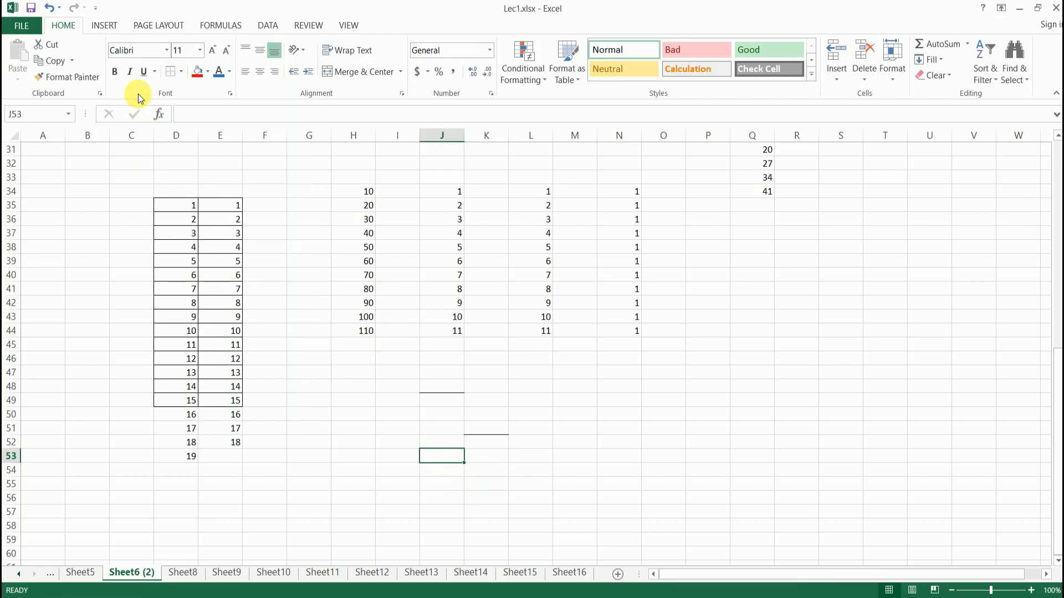
click(183, 73)
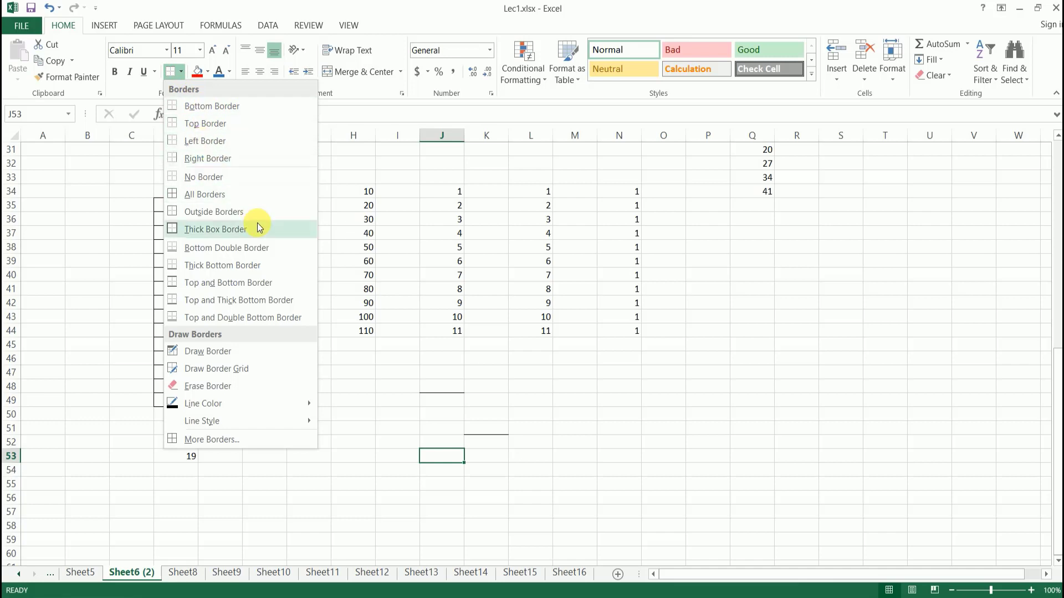
click(231, 228)
Apply a bottom double border to the empty cell L57
click(524, 515)
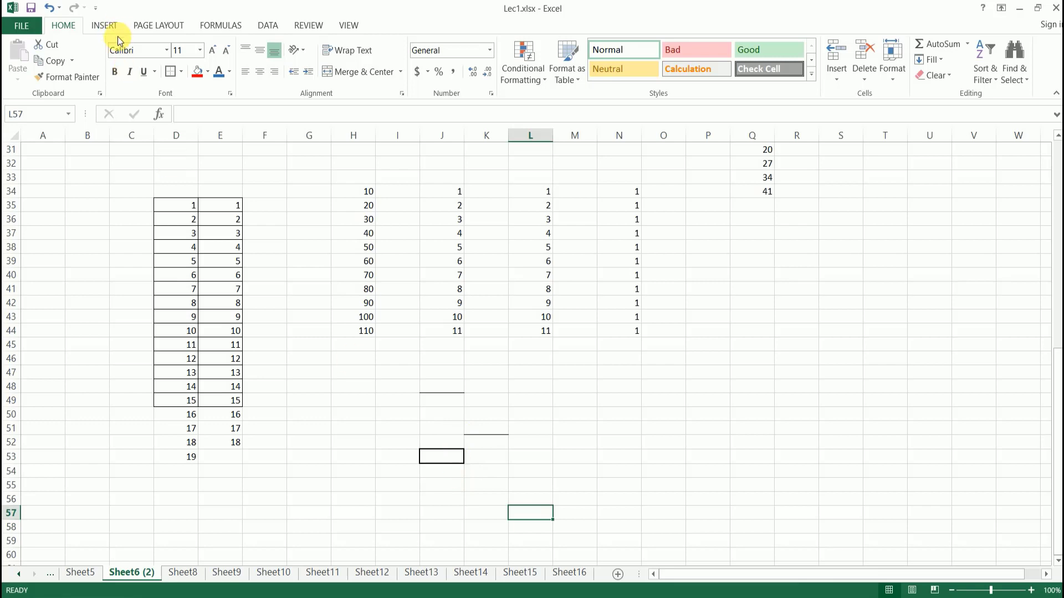
click(181, 72)
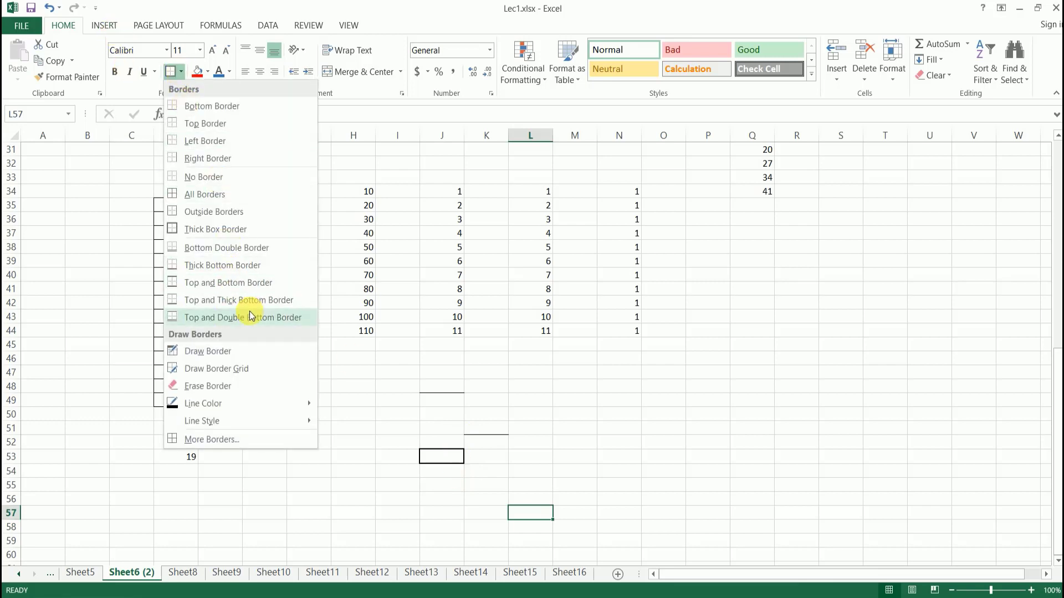
click(234, 251)
Apply a top and bottom border to the empty cell M52
click(574, 443)
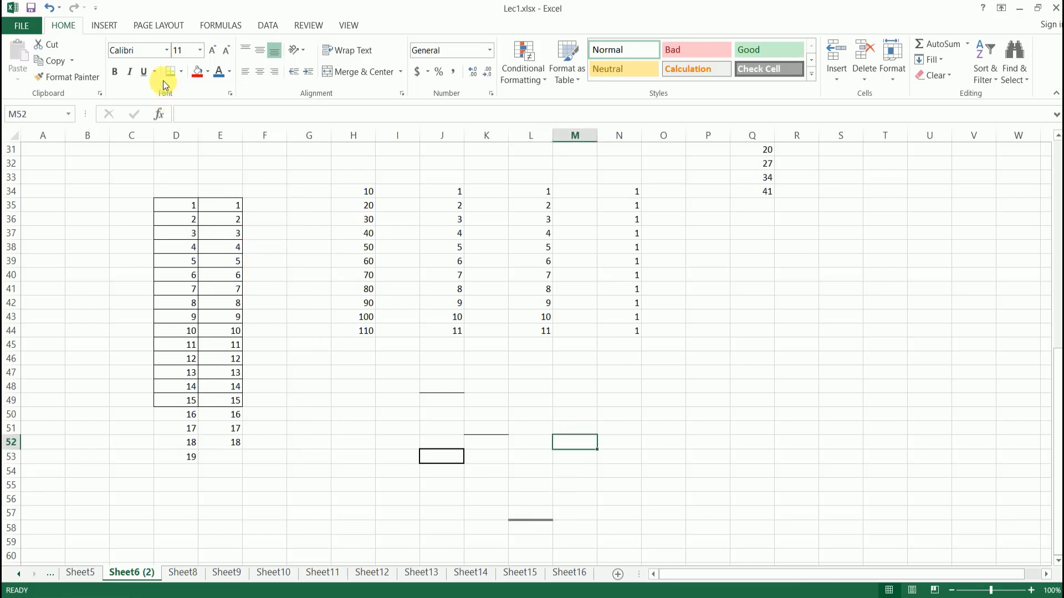
click(181, 72)
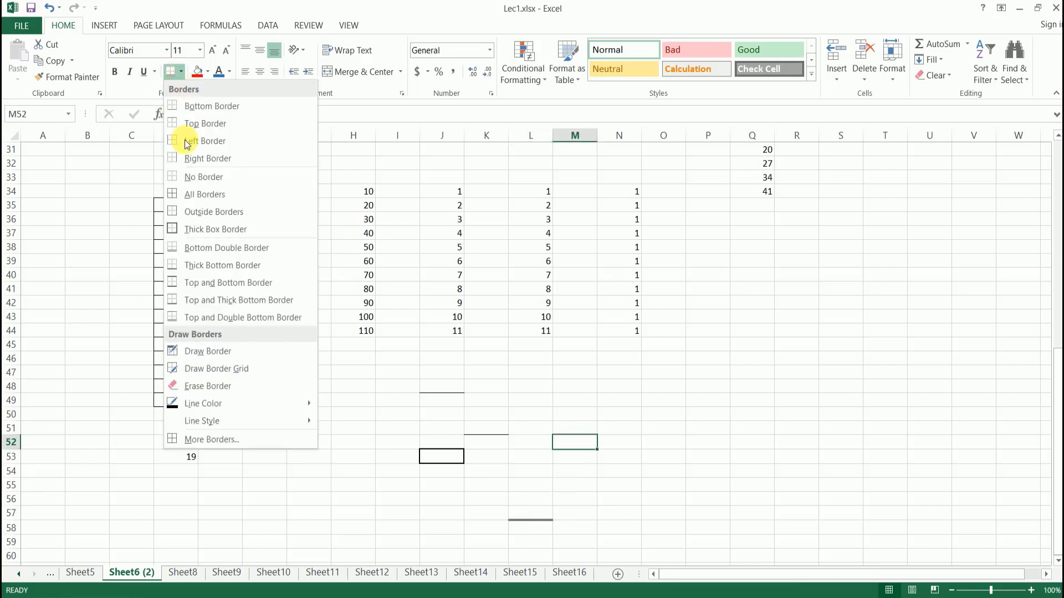
click(228, 283)
click(647, 431)
click(640, 373)
click(577, 446)
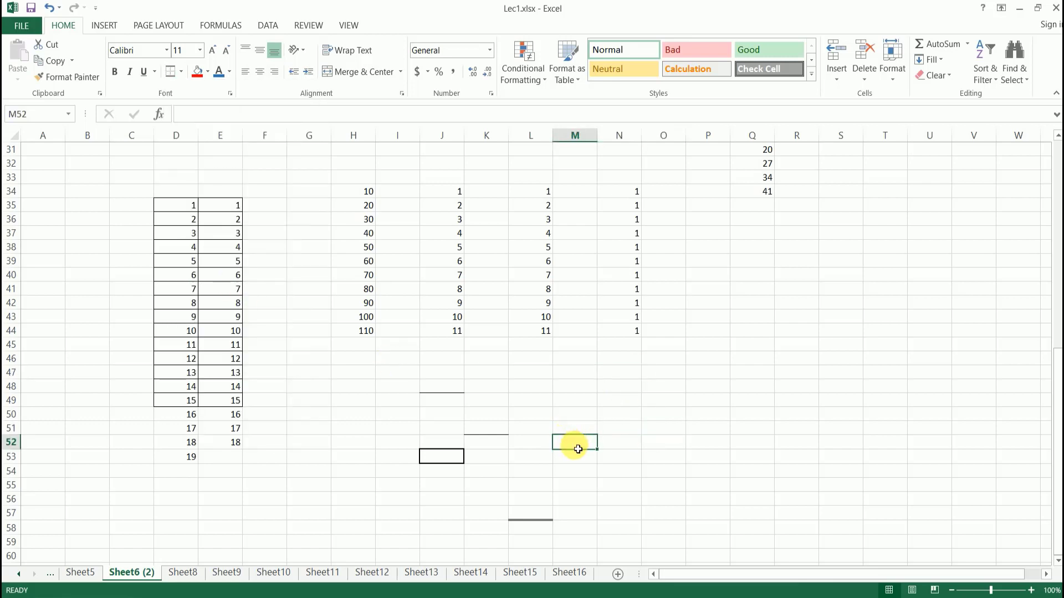
click(531, 443)
click(531, 389)
click(392, 401)
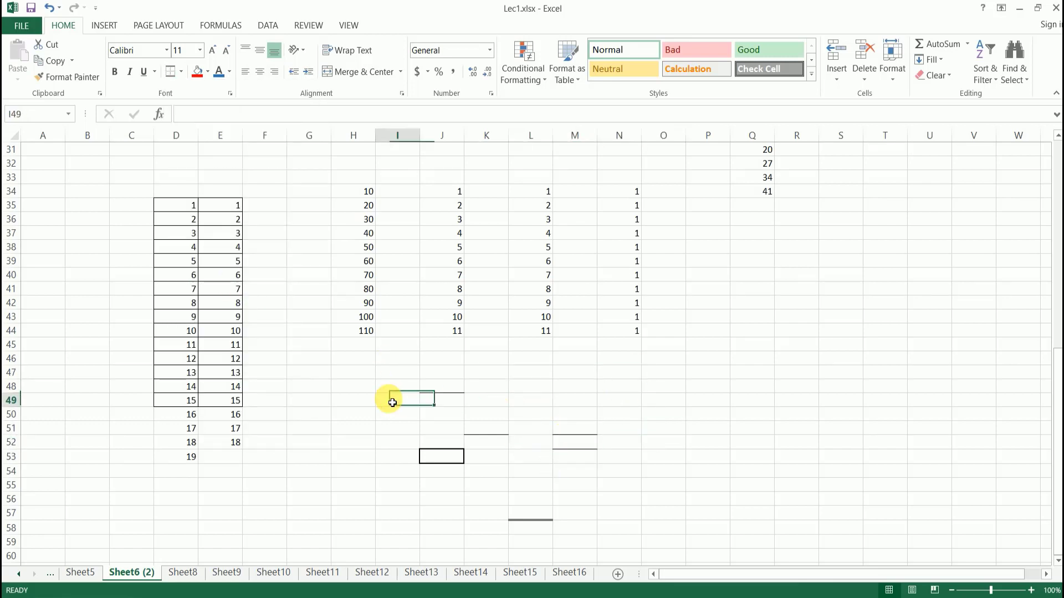
Use Draw Border to outline P41:R48 and N47:N49 and add freehand lines through and below the larger box
click(178, 73)
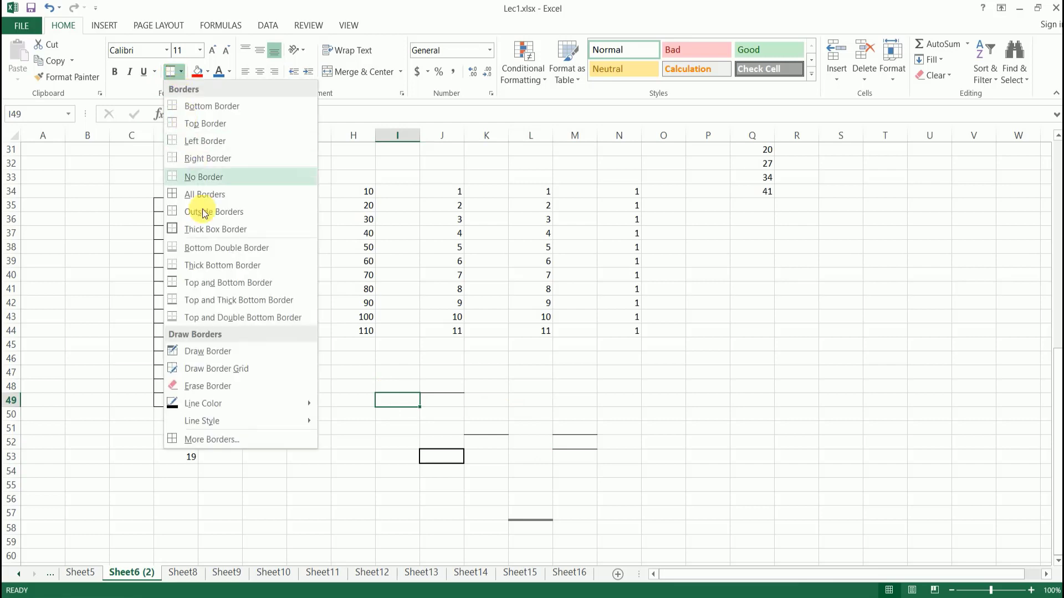
click(235, 352)
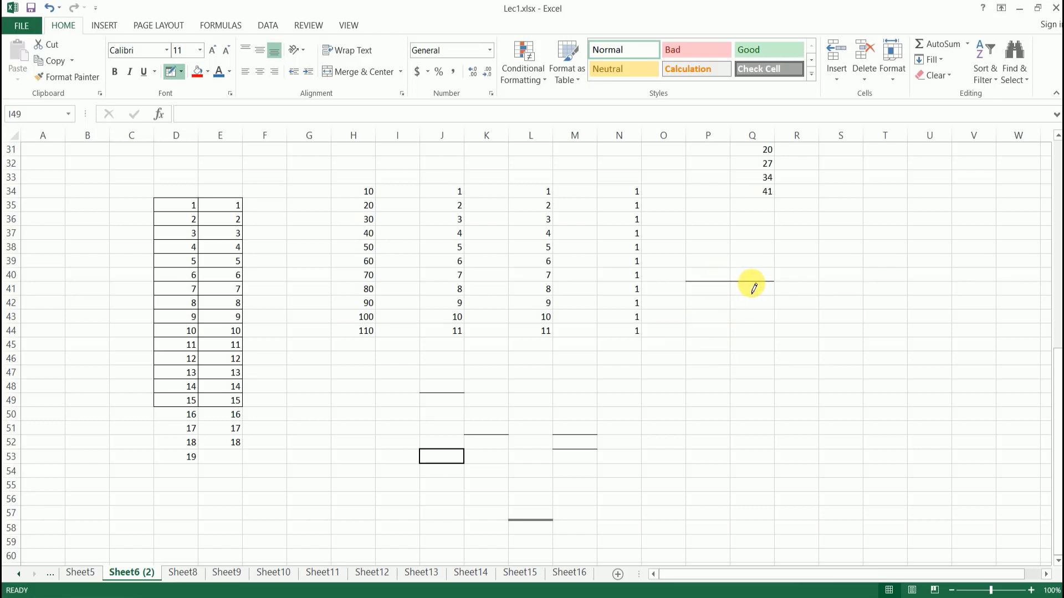
mouse_move(754, 287)
mouse_down()
mouse_move(809, 287)
mouse_move(808, 393)
mouse_up()
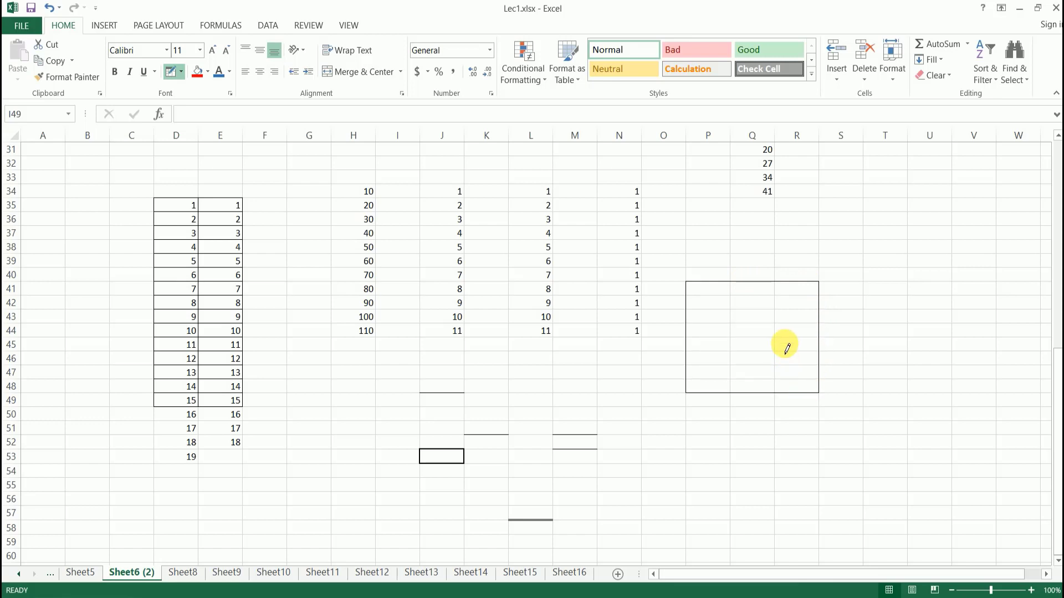
drag(729, 297, 729, 407)
mouse_move(774, 243)
mouse_down()
mouse_move(774, 433)
mouse_move(712, 447)
mouse_move(646, 443)
mouse_up()
drag(604, 368, 622, 406)
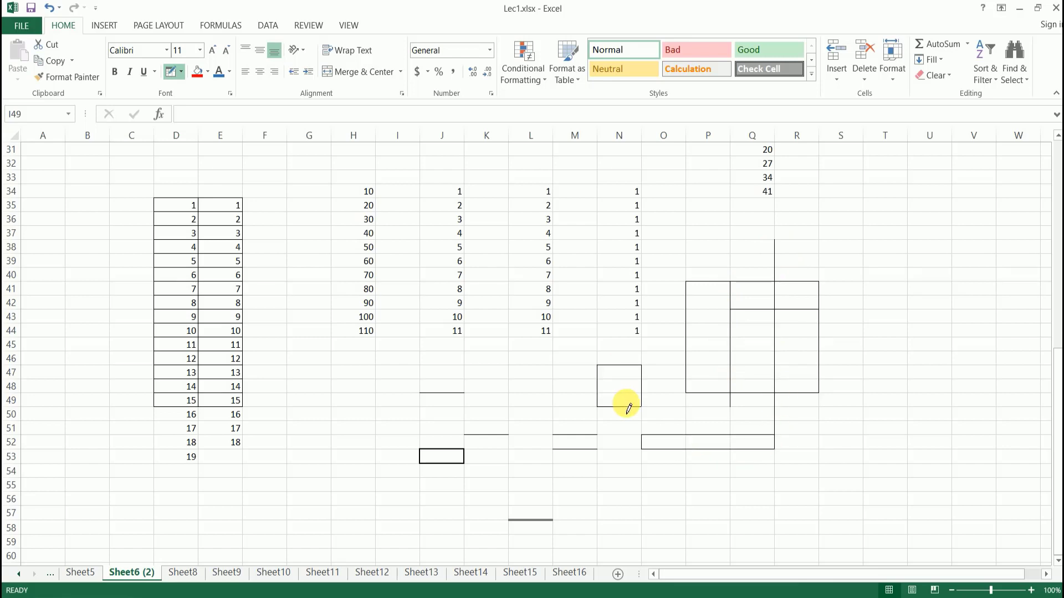
Use Erase Border to remove the drawn box at P41:R48 and the freehand lines around it
click(181, 73)
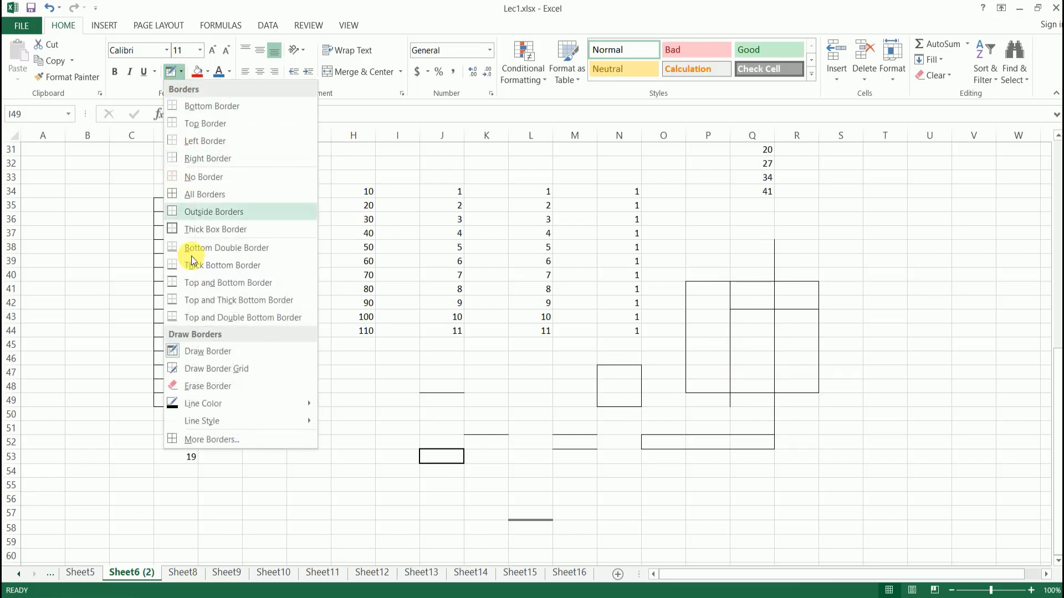
click(214, 384)
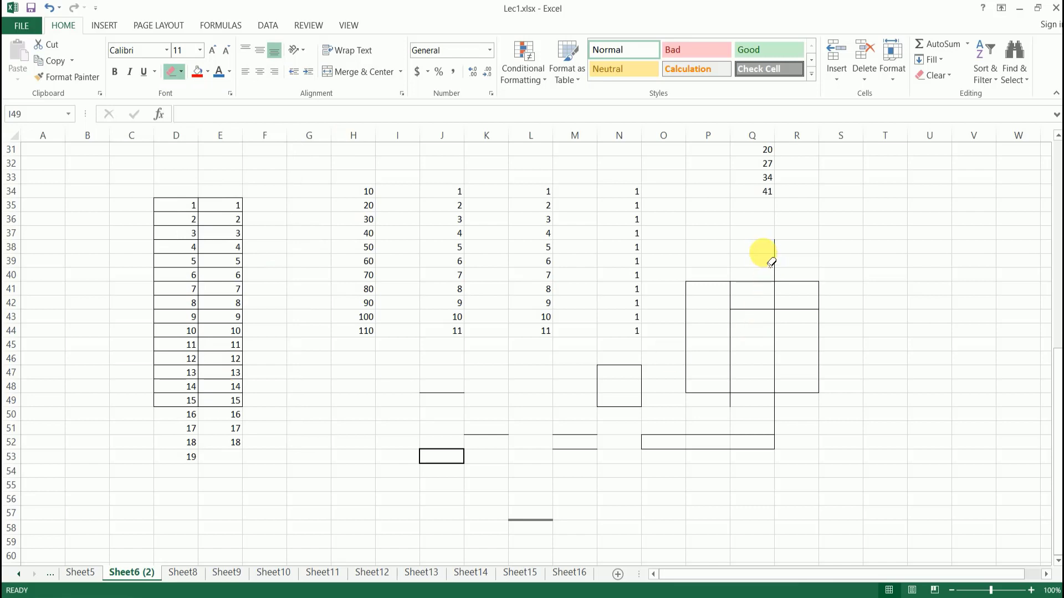
click(775, 295)
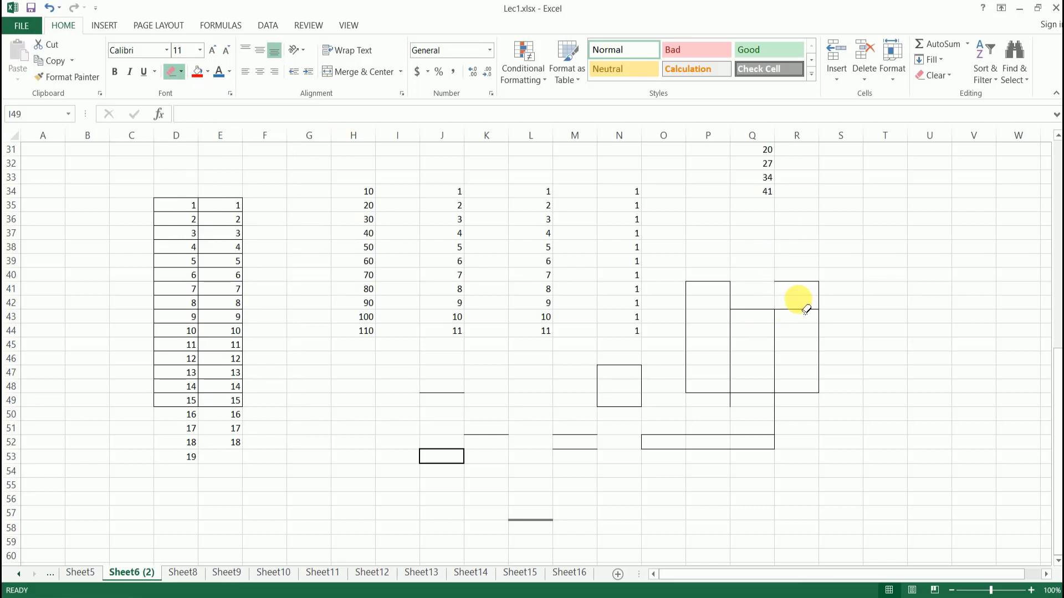
mouse_move(742, 306)
mouse_down()
mouse_move(741, 332)
mouse_move(705, 399)
mouse_move(697, 292)
mouse_move(753, 266)
mouse_move(819, 277)
mouse_move(824, 380)
mouse_move(741, 423)
mouse_move(719, 418)
mouse_move(682, 290)
mouse_move(860, 338)
mouse_move(850, 430)
mouse_up()
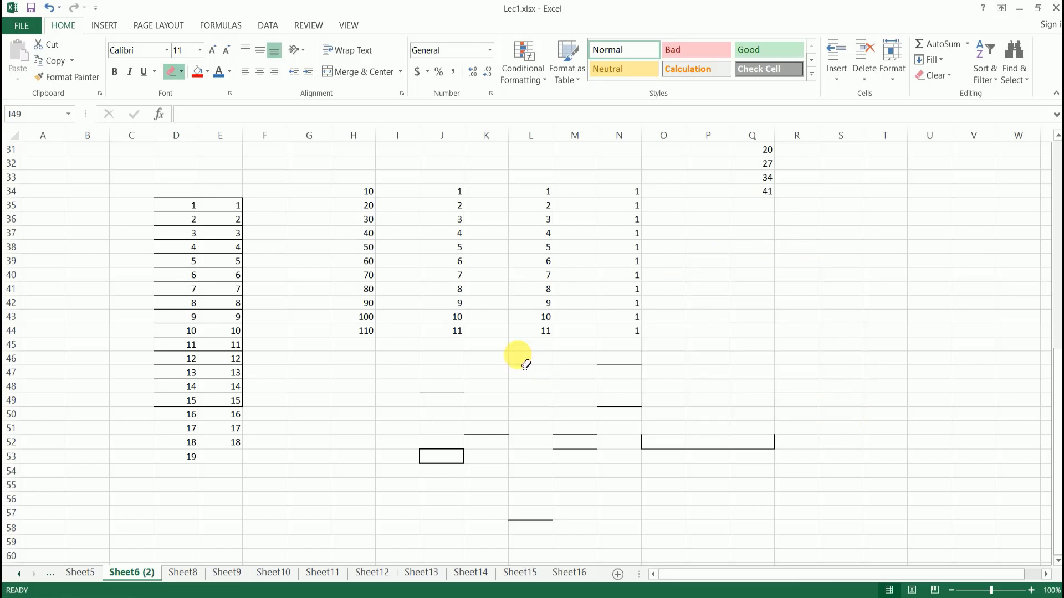
Use Draw Border Grid to add gridded borders over Q41:S48, P37:T41, O43:P46 and the number table H34:N45
click(181, 72)
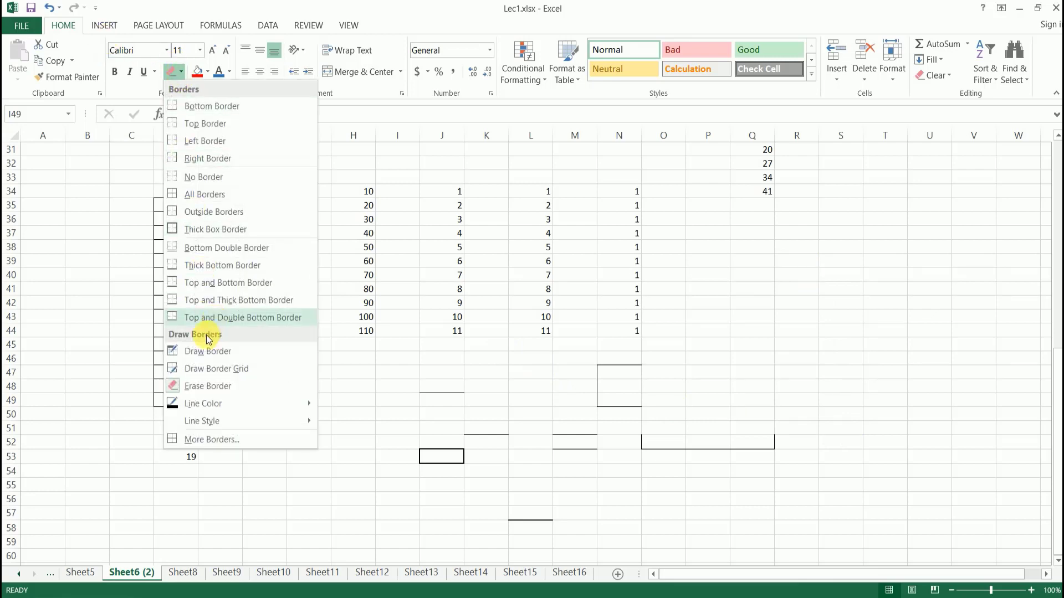
click(252, 370)
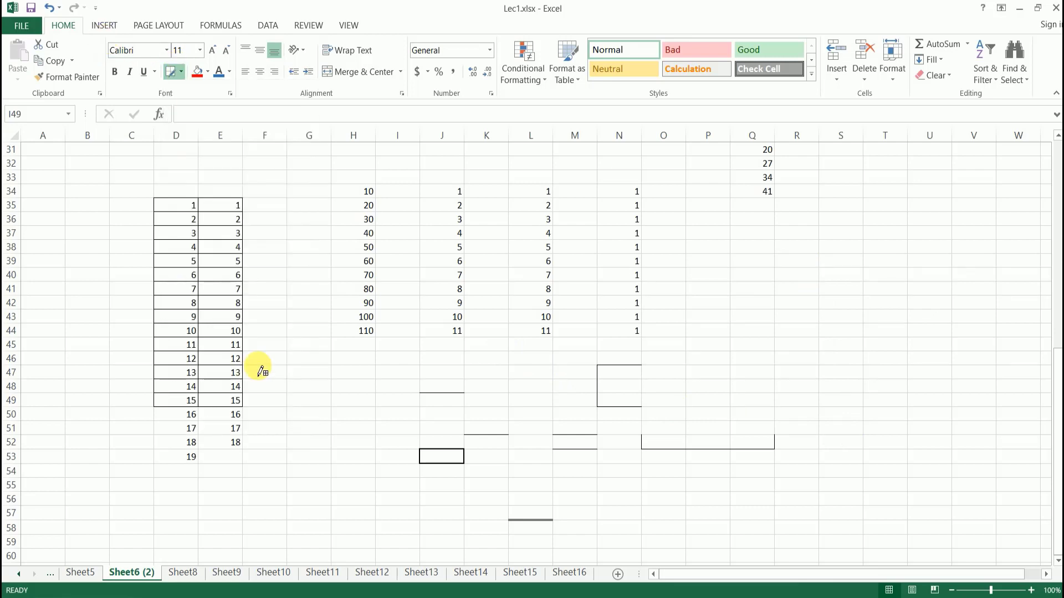
mouse_move(745, 287)
mouse_down()
mouse_move(819, 364)
mouse_move(836, 347)
mouse_move(853, 387)
mouse_up()
mouse_move(703, 234)
mouse_down()
mouse_move(858, 249)
mouse_move(887, 291)
mouse_up()
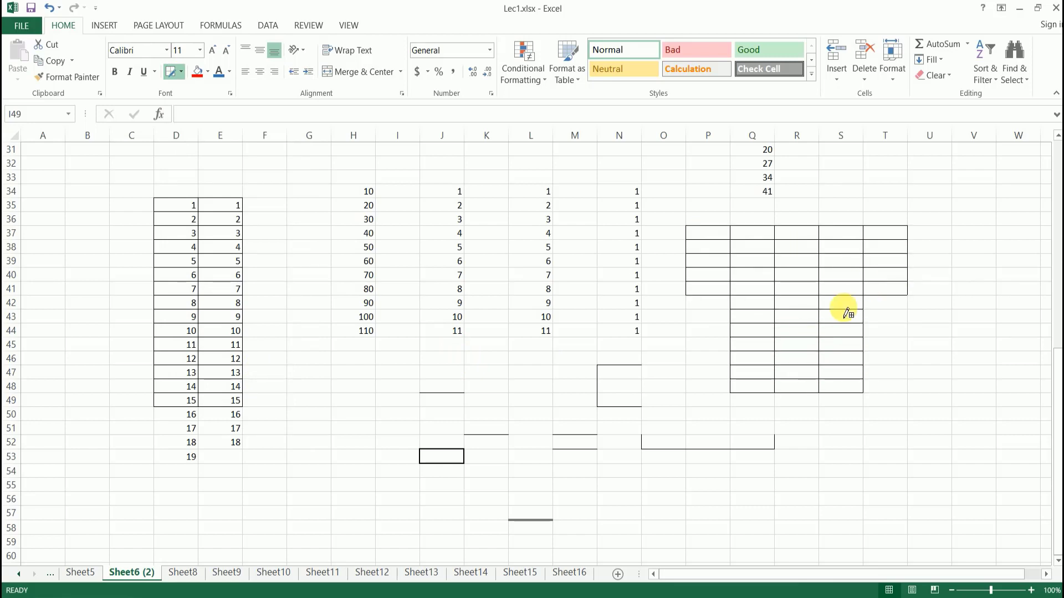
drag(673, 313, 691, 363)
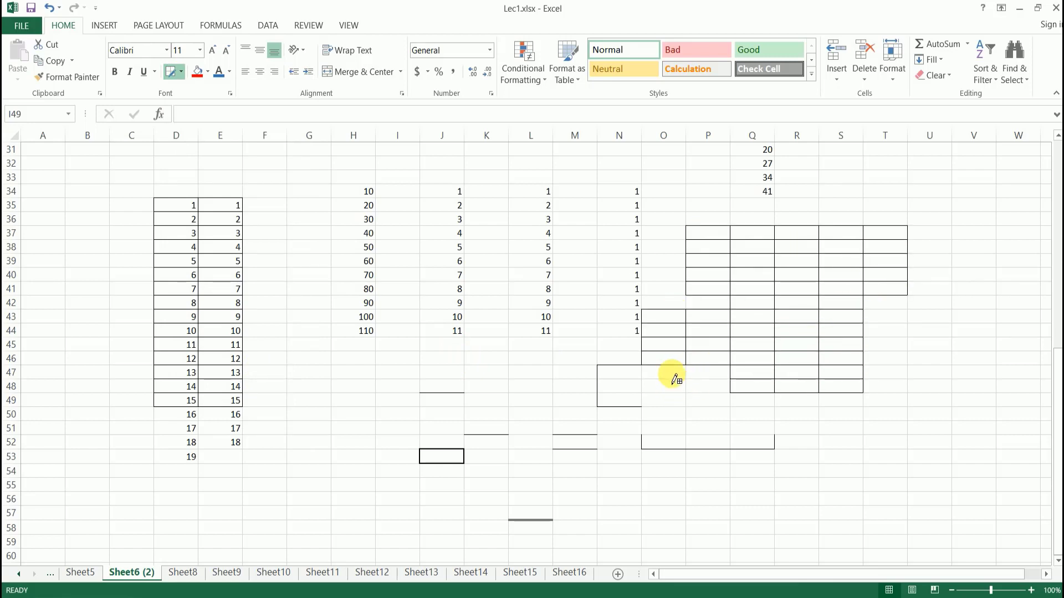
click(343, 191)
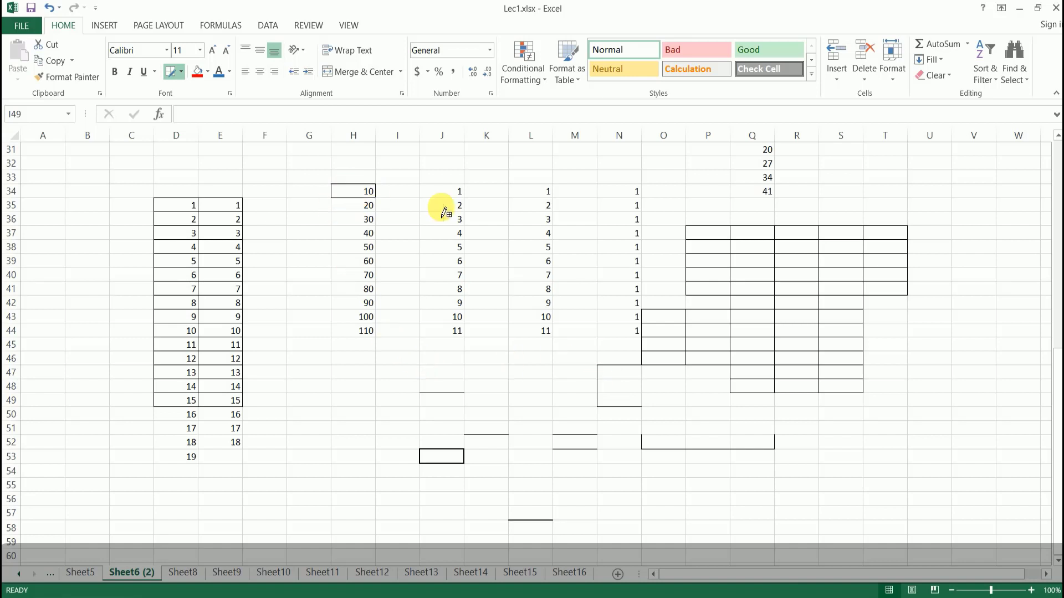
mouse_move(446, 213)
mouse_down()
mouse_move(570, 290)
mouse_move(588, 335)
mouse_move(610, 349)
mouse_up()
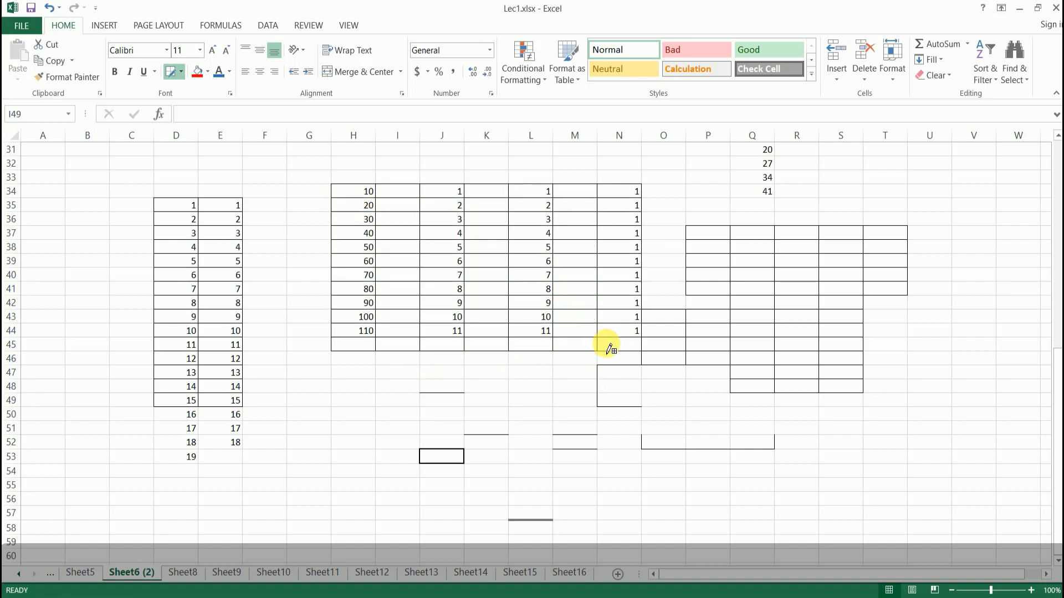
Set the border line color to dark orange and redraw the border grid over H34:M46
click(181, 72)
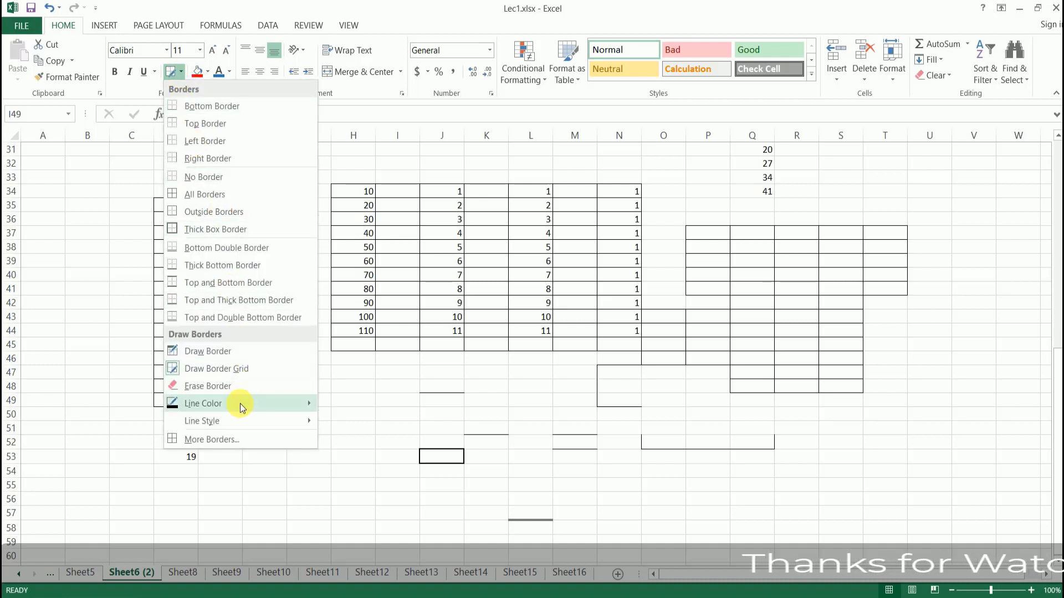
mouse_move(241, 403)
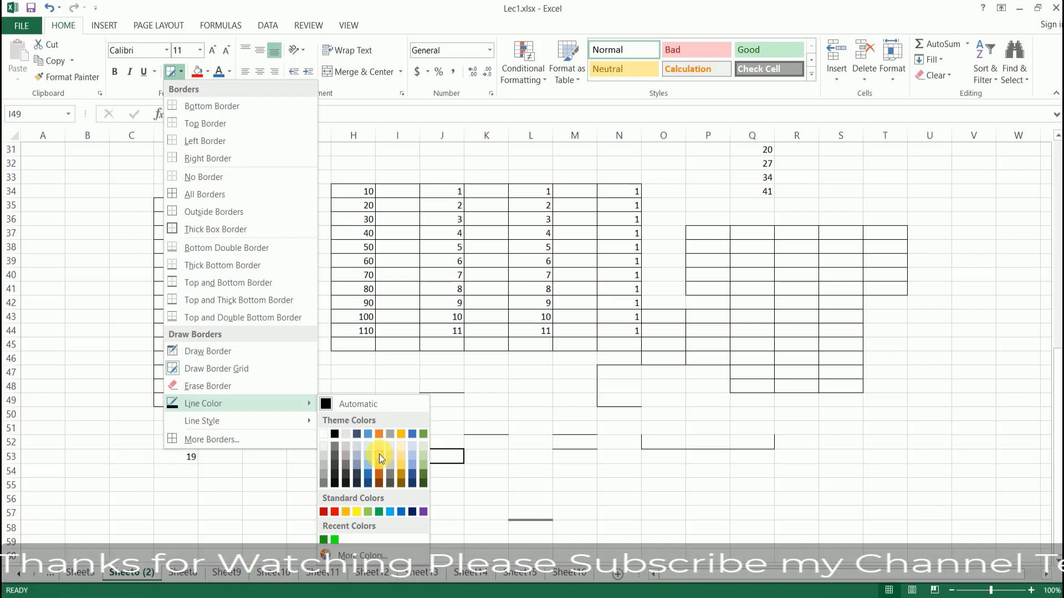
click(396, 511)
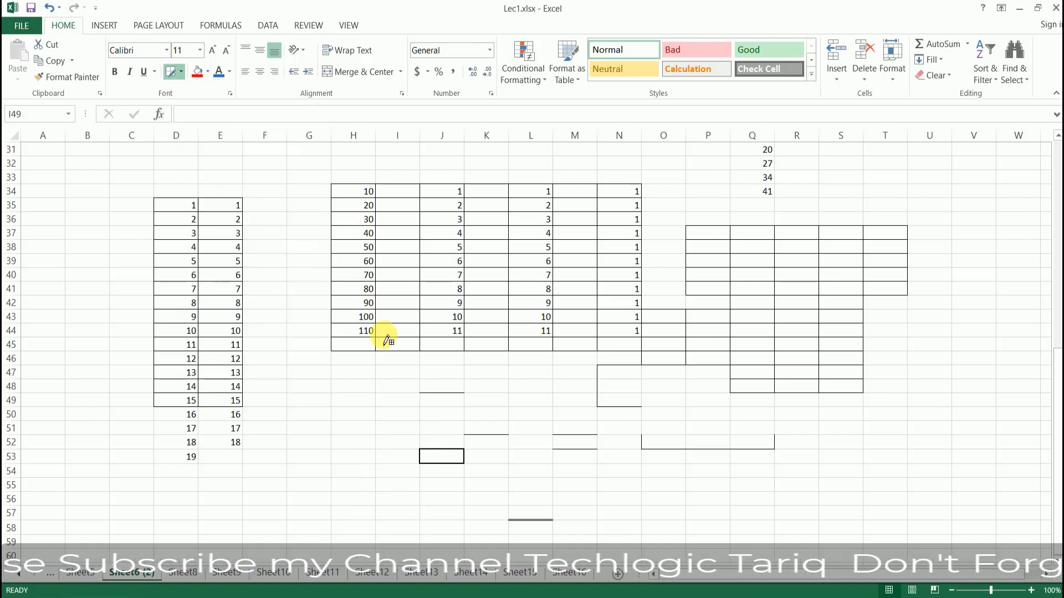
drag(506, 284, 558, 354)
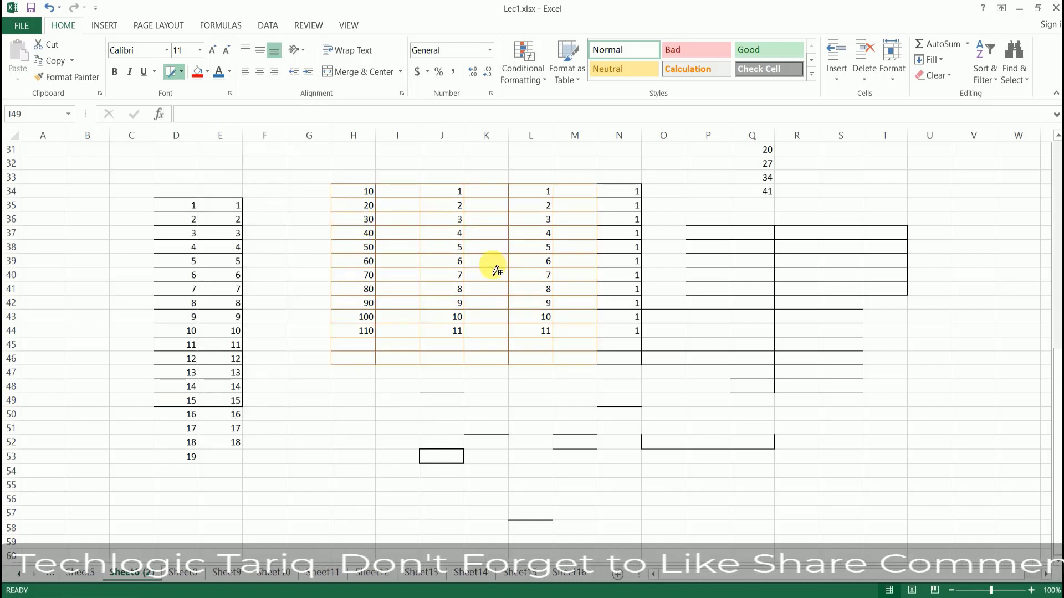
Set the border line color to a custom dark blue and redraw the border grid over H33:O49
click(181, 71)
mouse_move(235, 408)
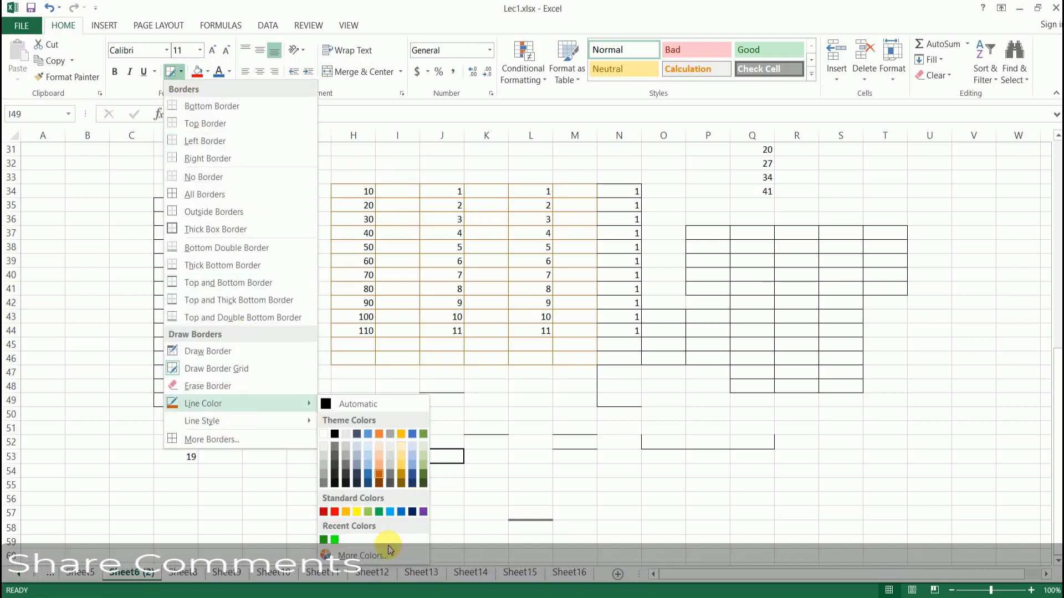
click(345, 560)
click(176, 238)
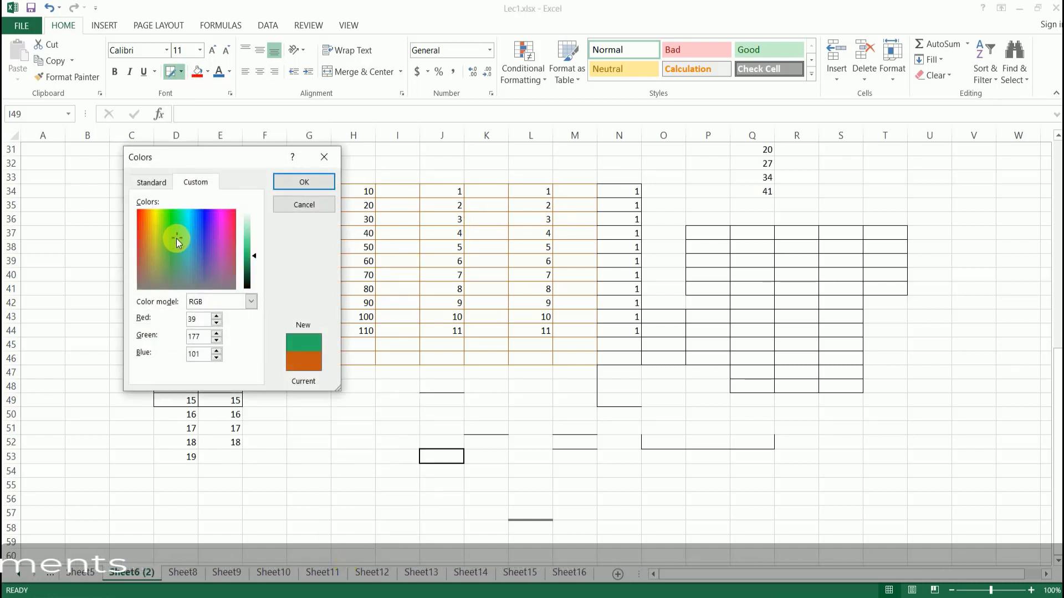
click(200, 236)
click(284, 173)
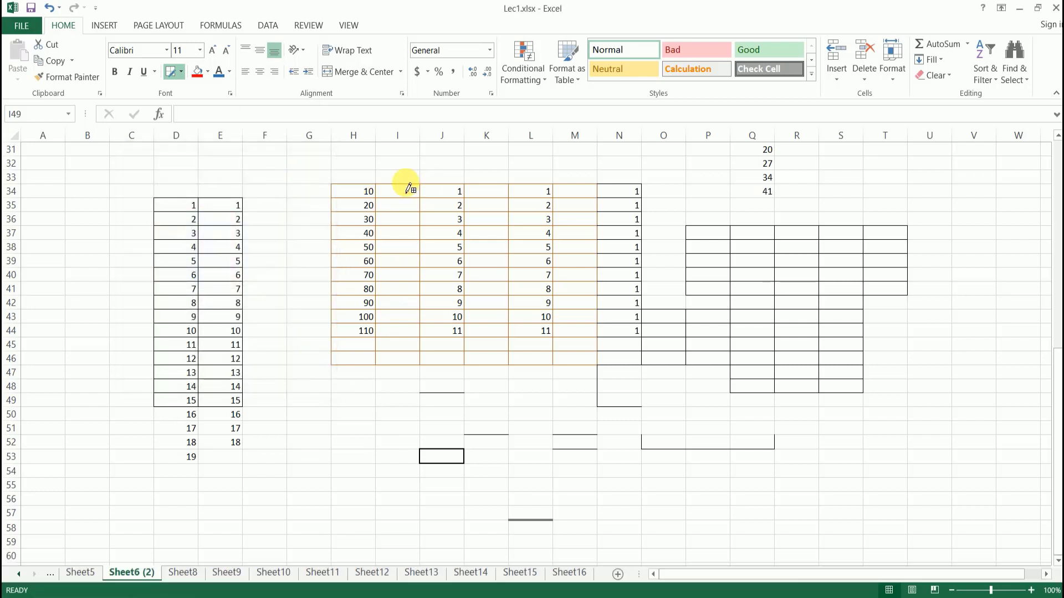
drag(335, 173, 651, 400)
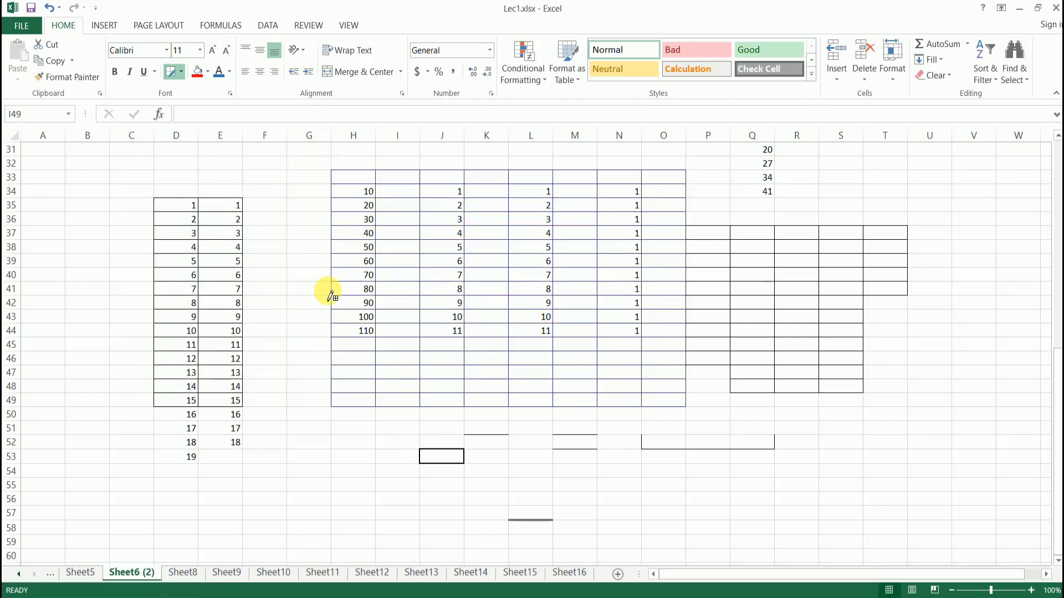
Select the gridded range H33:O49 and set the border line color to the light blue theme color
click(182, 71)
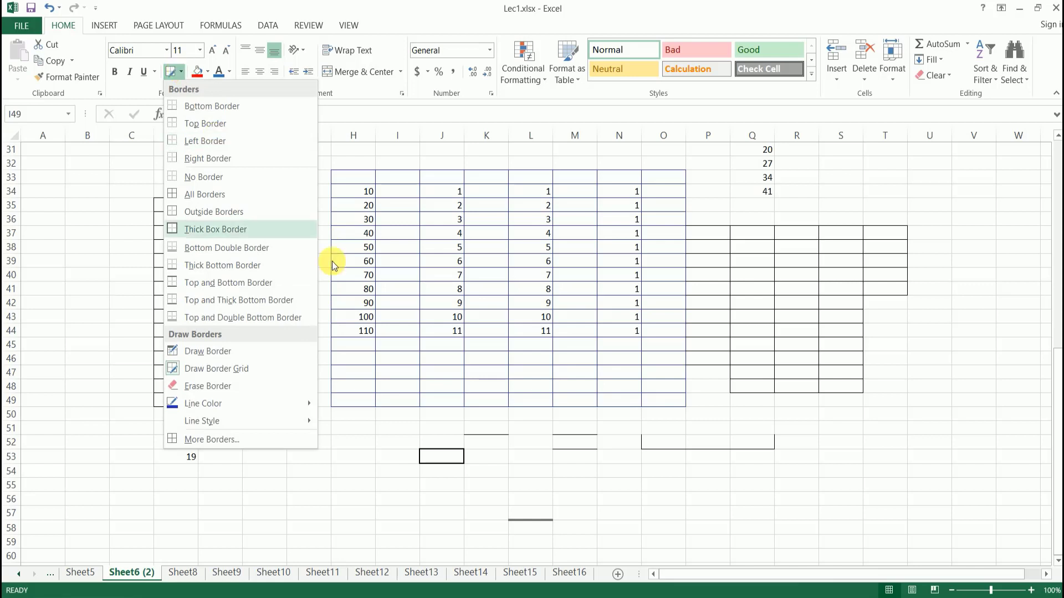
click(396, 309)
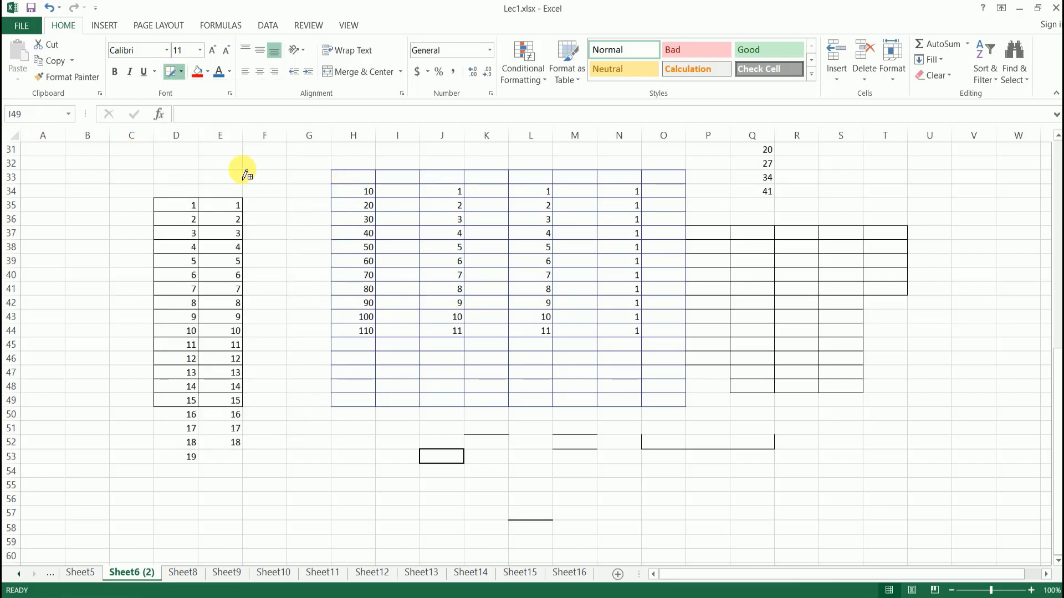
key(Escape)
mouse_move(359, 176)
mouse_down()
mouse_move(549, 208)
mouse_move(653, 399)
mouse_up()
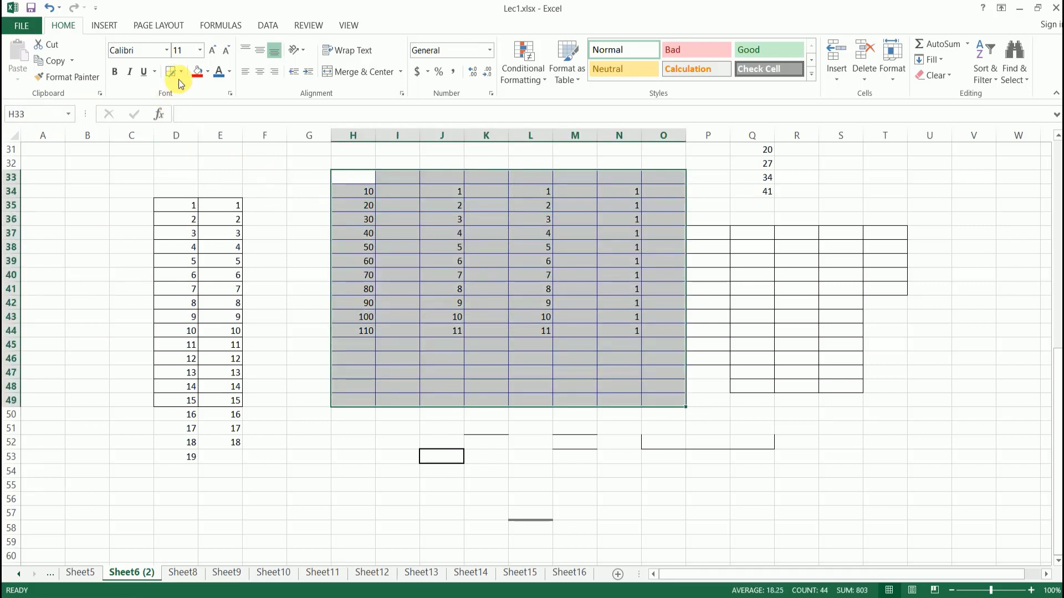
click(182, 72)
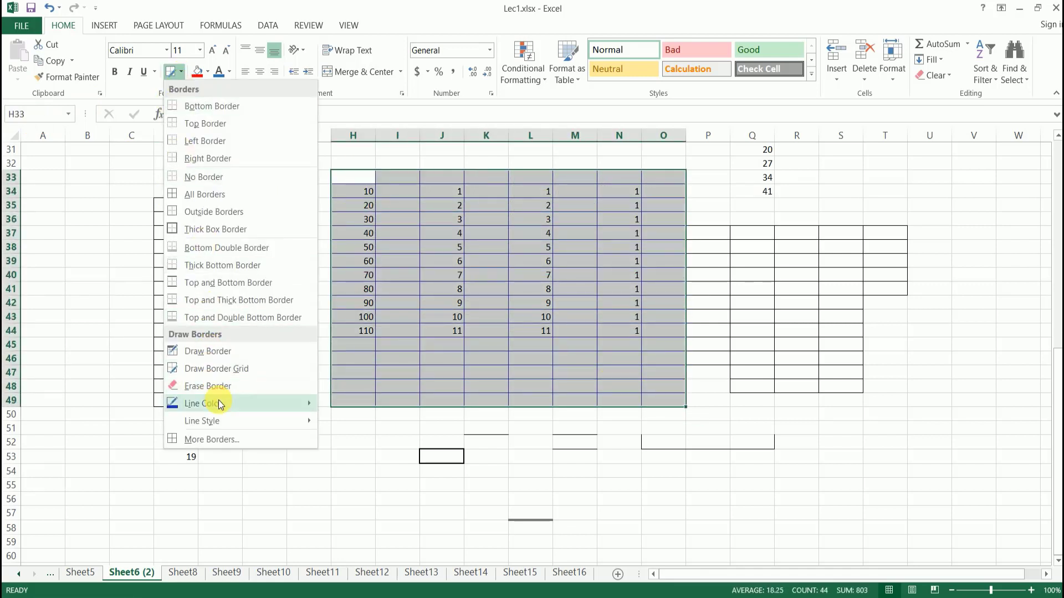
mouse_move(218, 400)
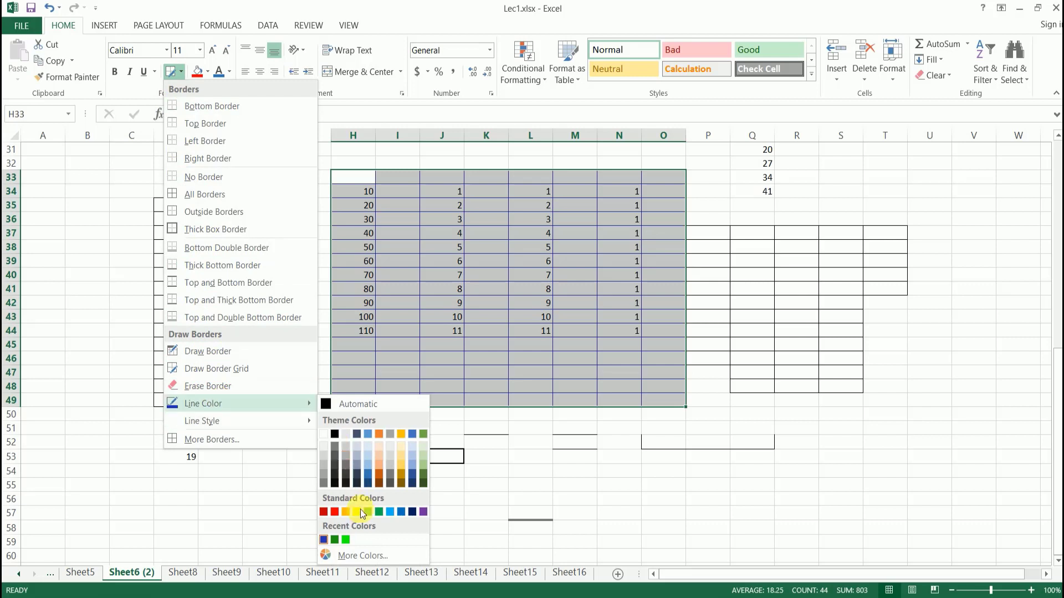
click(367, 434)
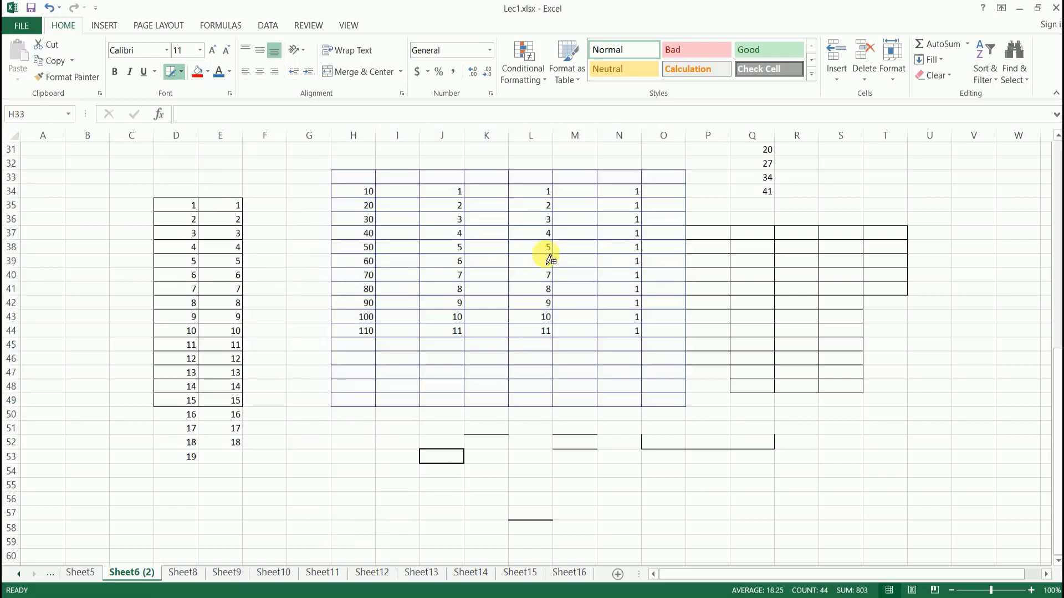
click(181, 72)
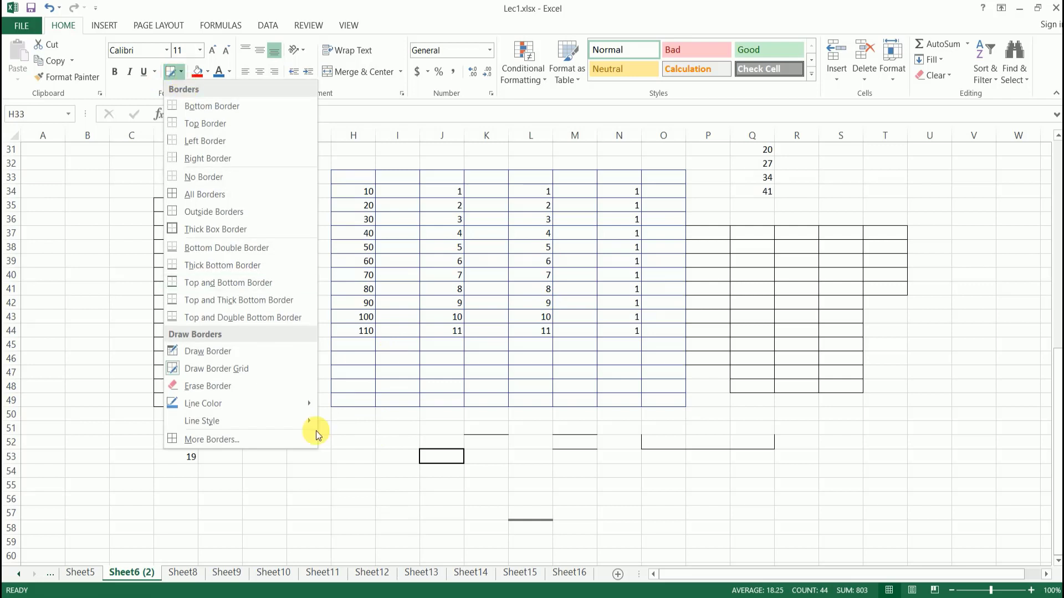
click(516, 423)
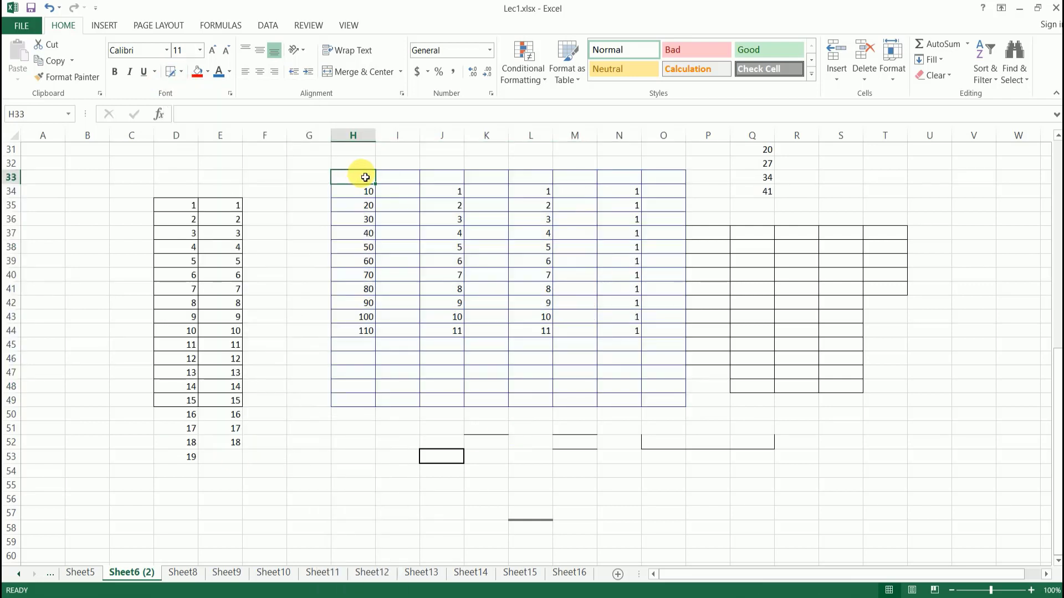
Set the border line style to dashed and draw the border grid over H33:N50, plus a short line under G45
drag(355, 180, 637, 382)
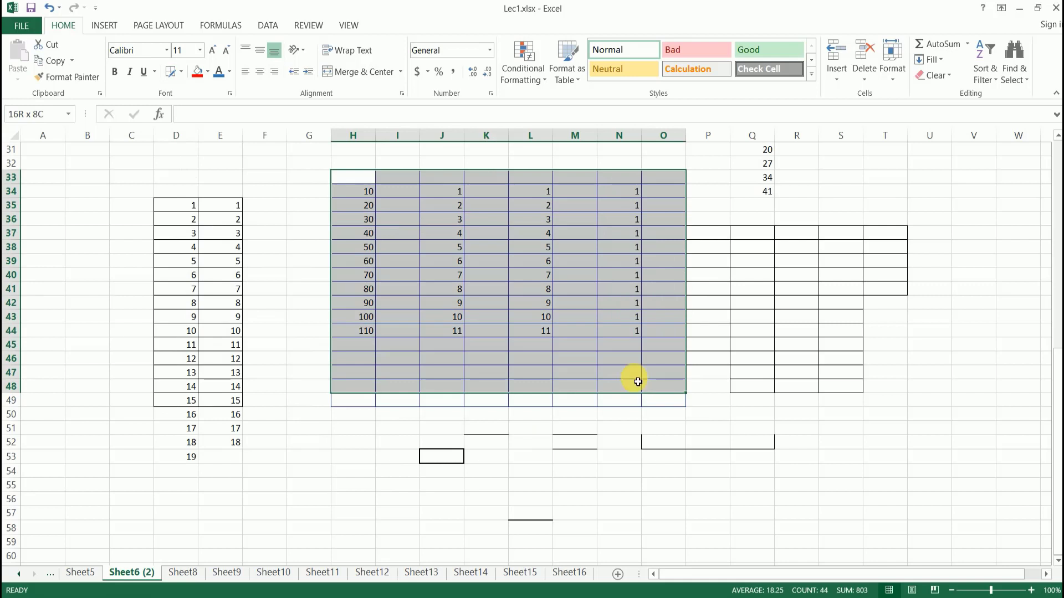
click(181, 73)
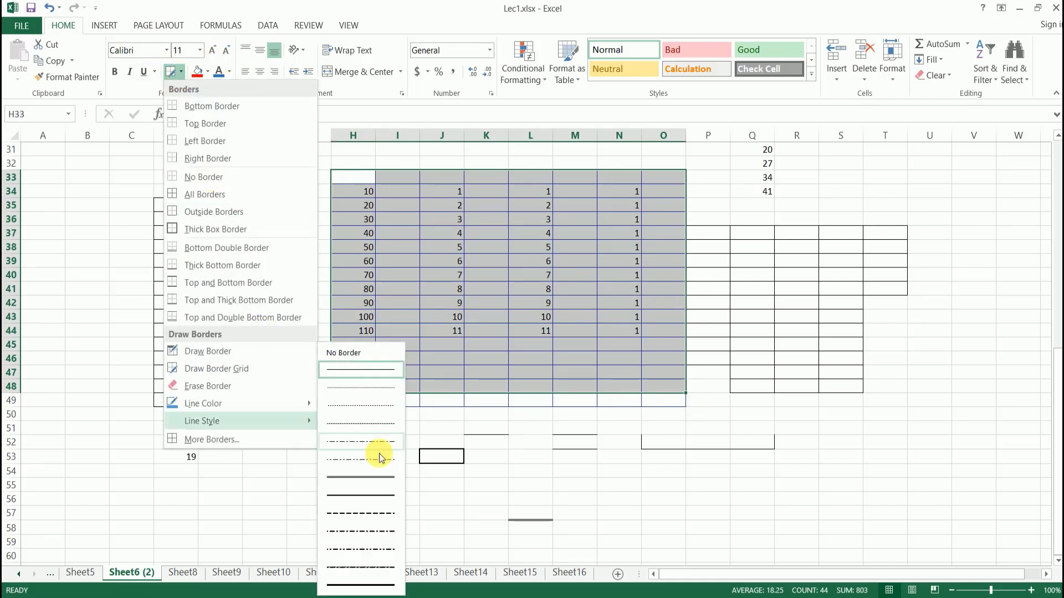
click(367, 519)
drag(347, 171, 617, 411)
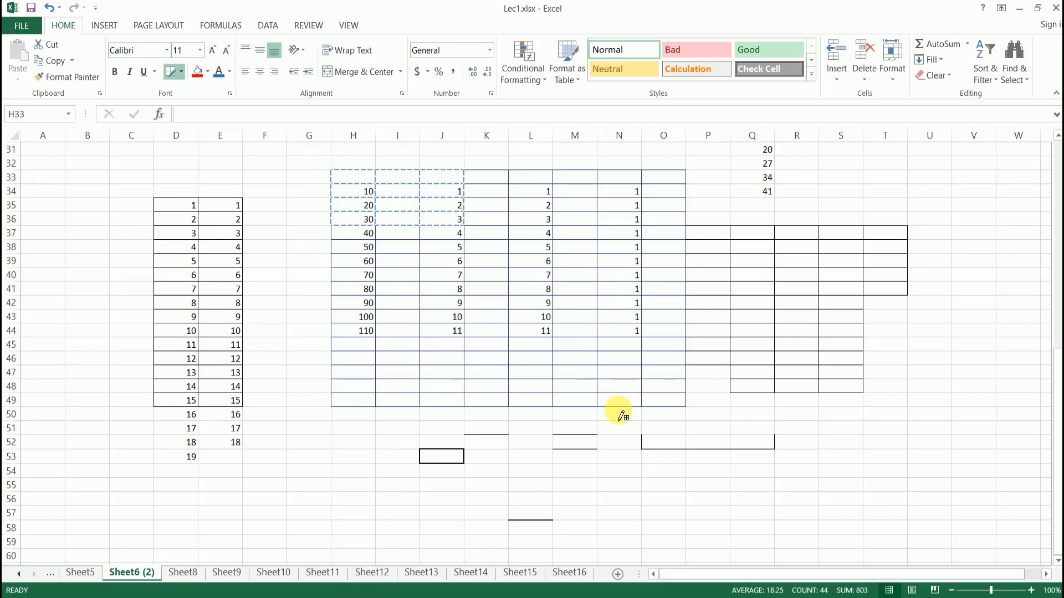
click(291, 362)
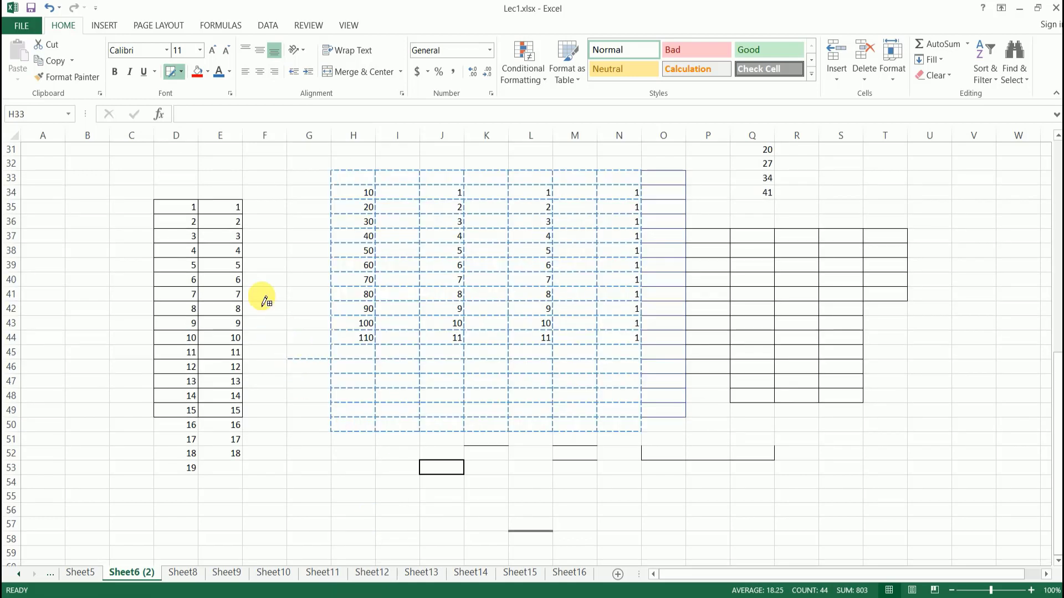
Open the detailed border settings for H33:O48 to view the line styles, color and border presets
click(184, 77)
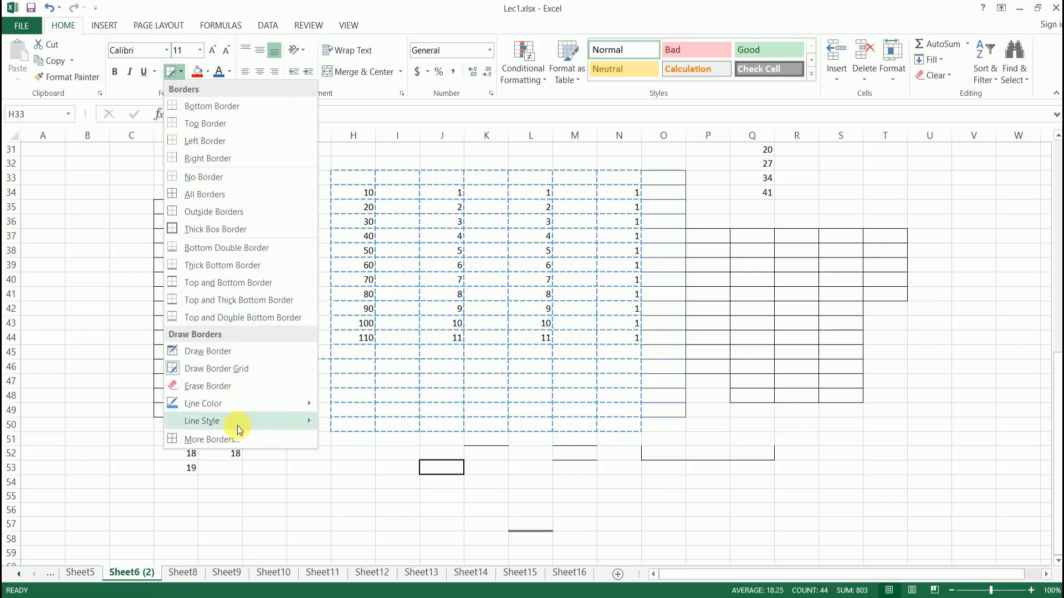
click(230, 442)
key(Escape)
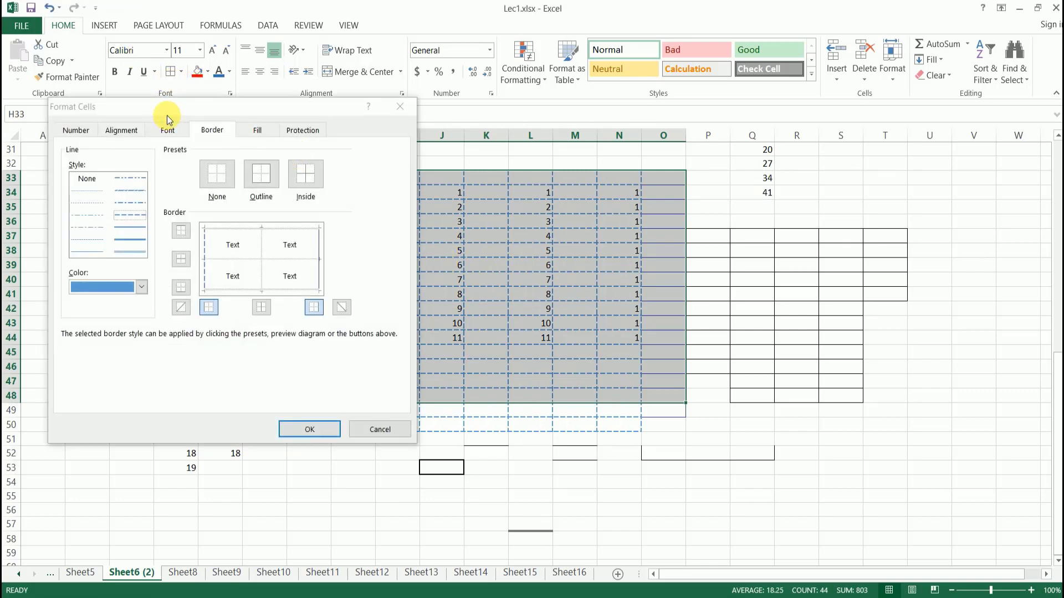
Review the number, alignment, font and border settings in Format Cells for the range starting at H33, and dismiss the dialog unchanged
drag(166, 114, 720, 173)
click(722, 190)
click(673, 189)
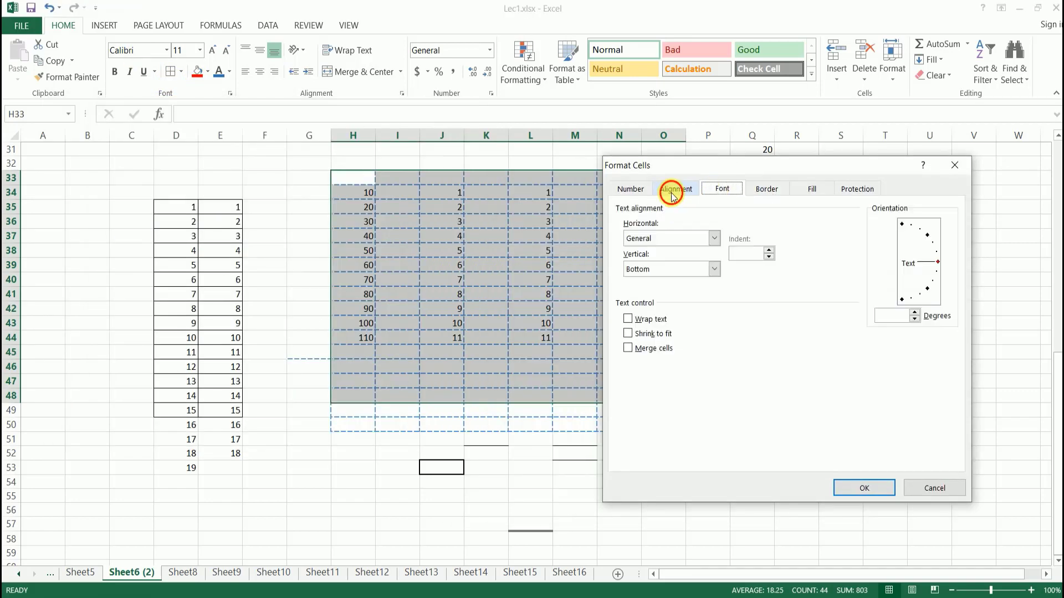
click(626, 190)
click(678, 189)
drag(739, 165, 673, 103)
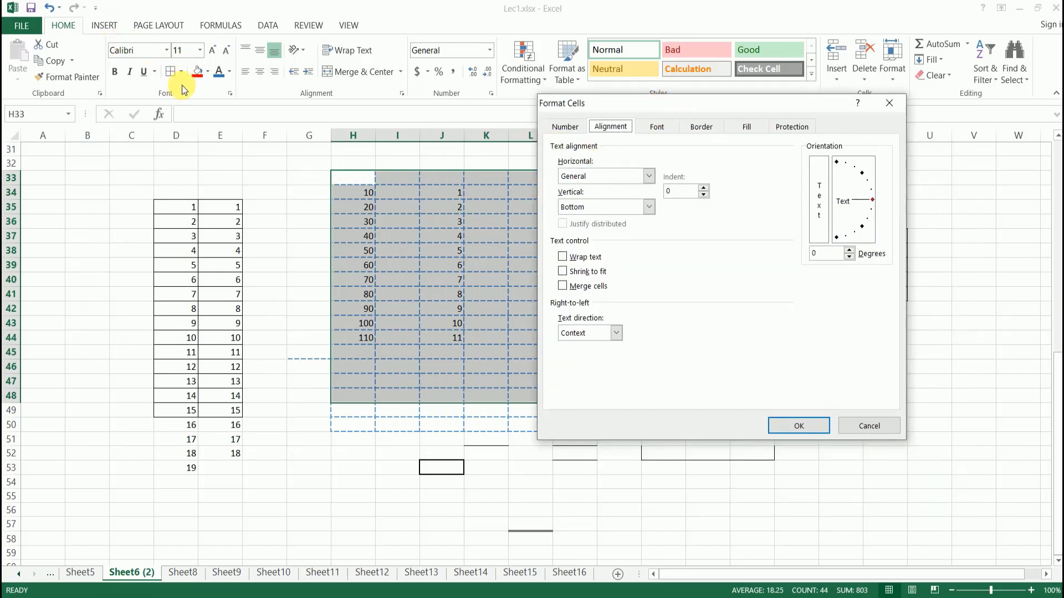
click(664, 128)
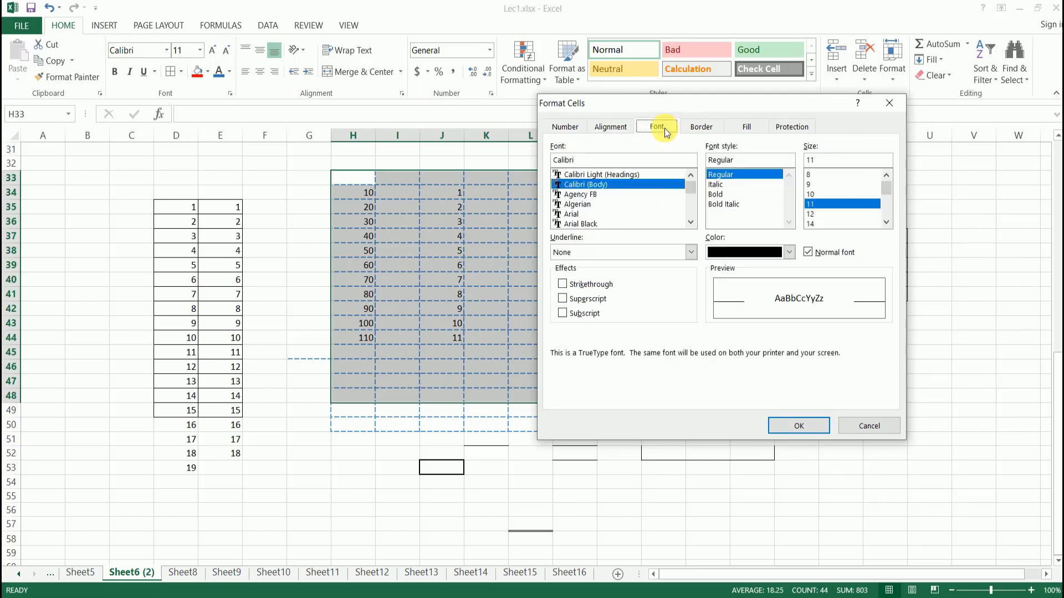
click(706, 134)
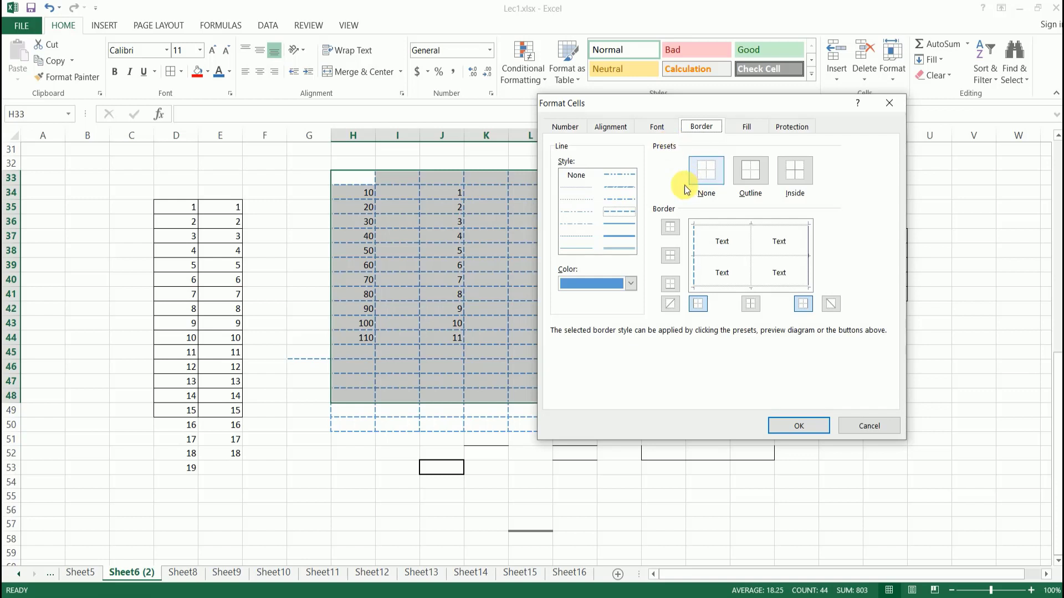
click(663, 175)
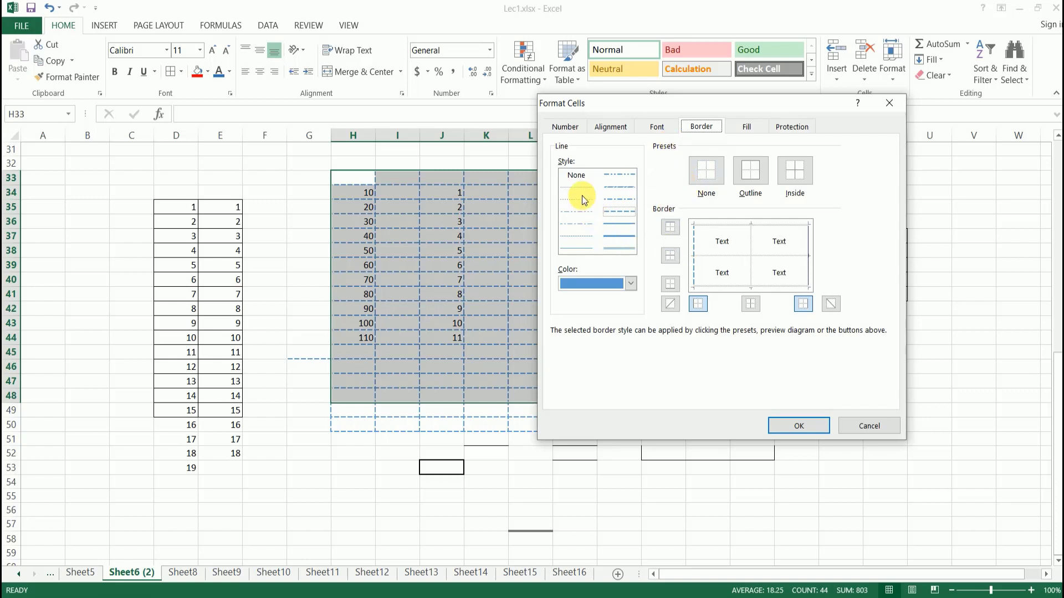
click(869, 425)
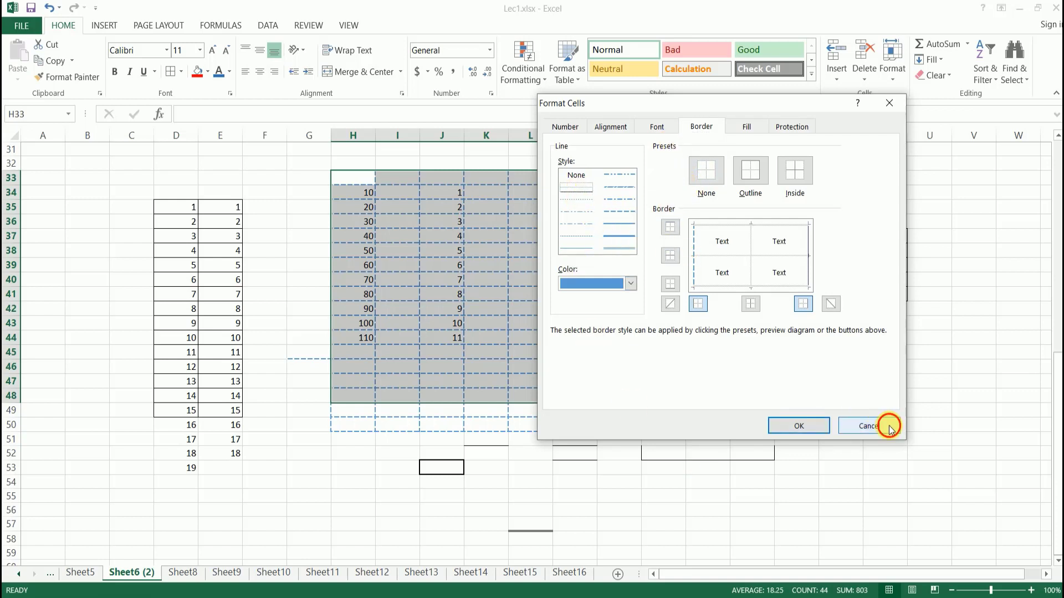
Select empty cell I60 and examine its border options in Format Cells, reaching them in different ways and cancelling each time
scroll(869, 351, down, 6)
click(383, 308)
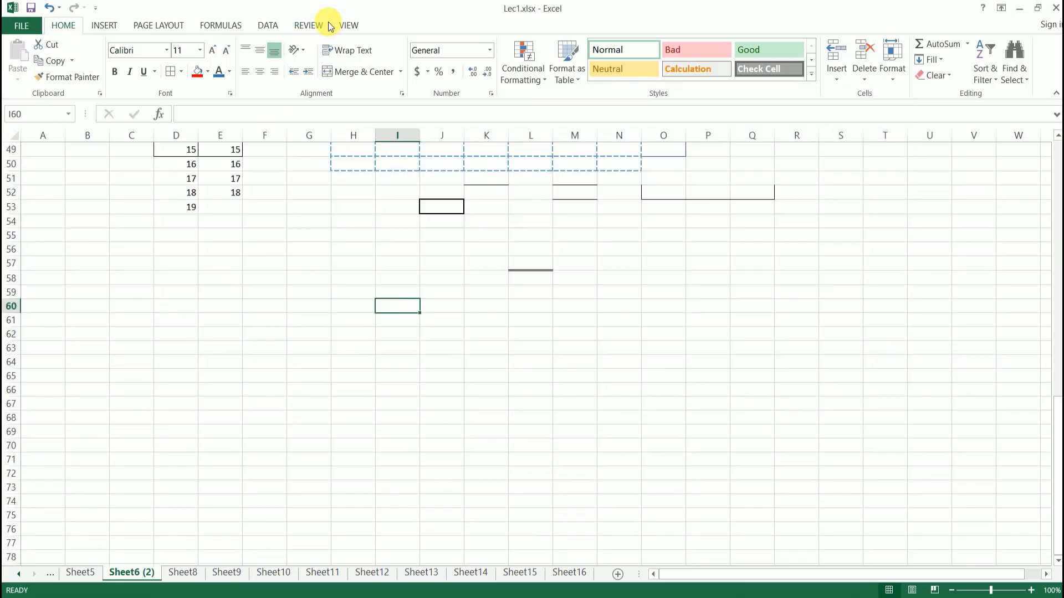
click(230, 96)
click(699, 127)
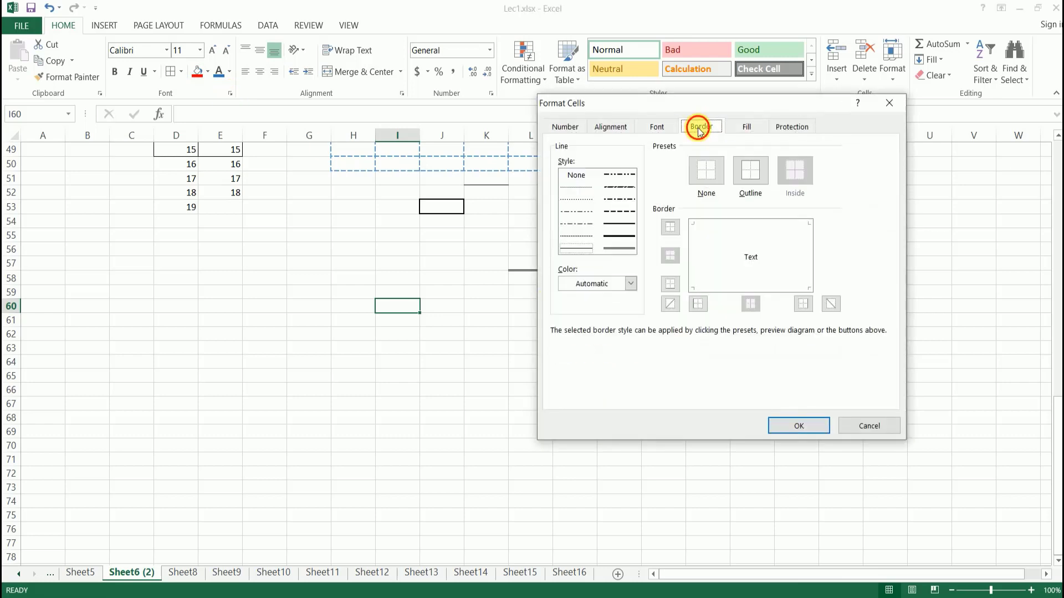
drag(680, 103, 587, 112)
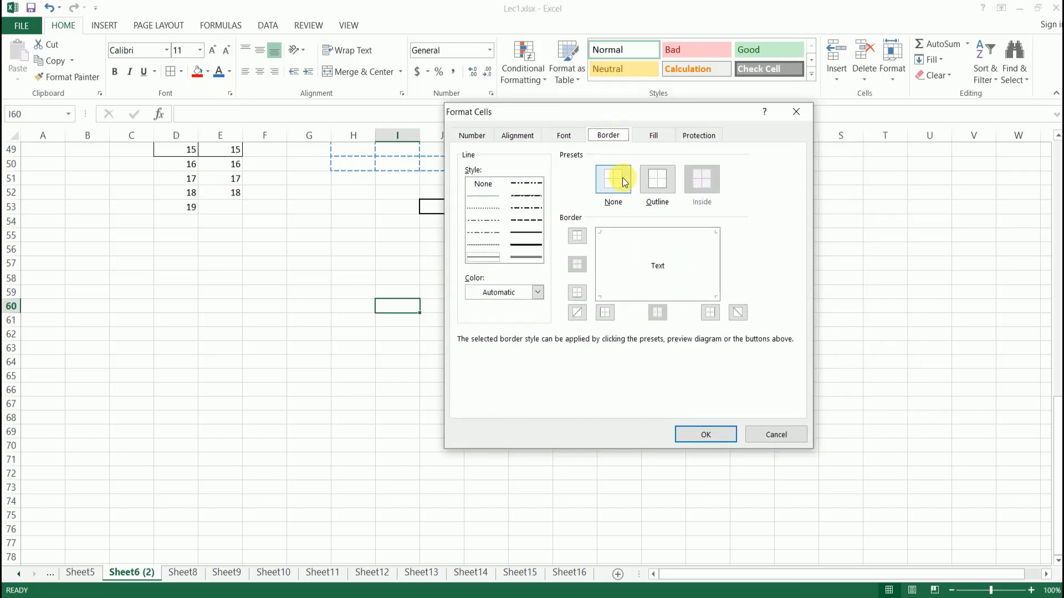
click(778, 436)
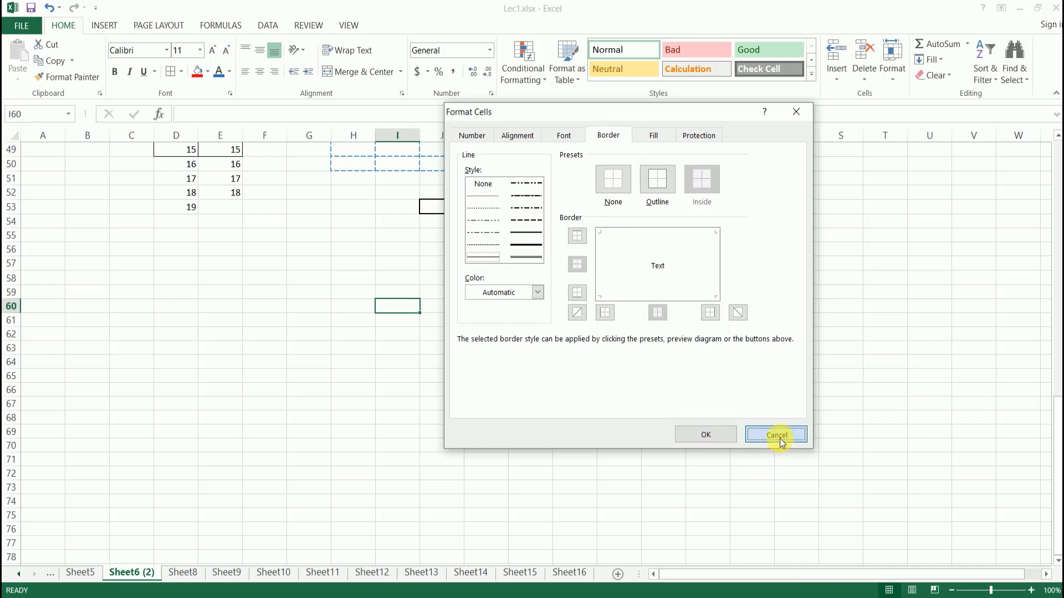
click(183, 74)
click(234, 438)
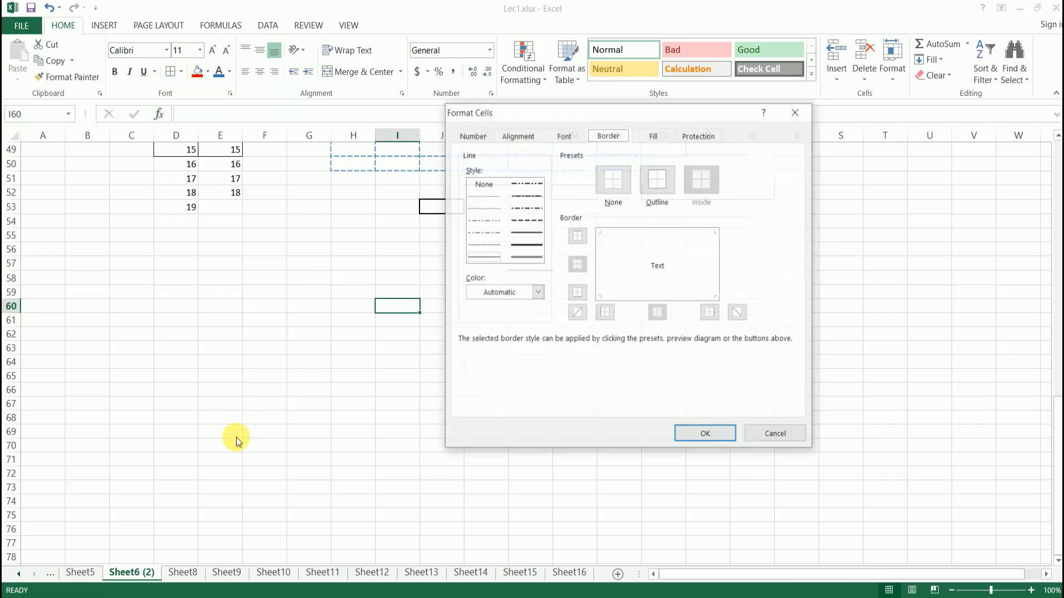
click(769, 434)
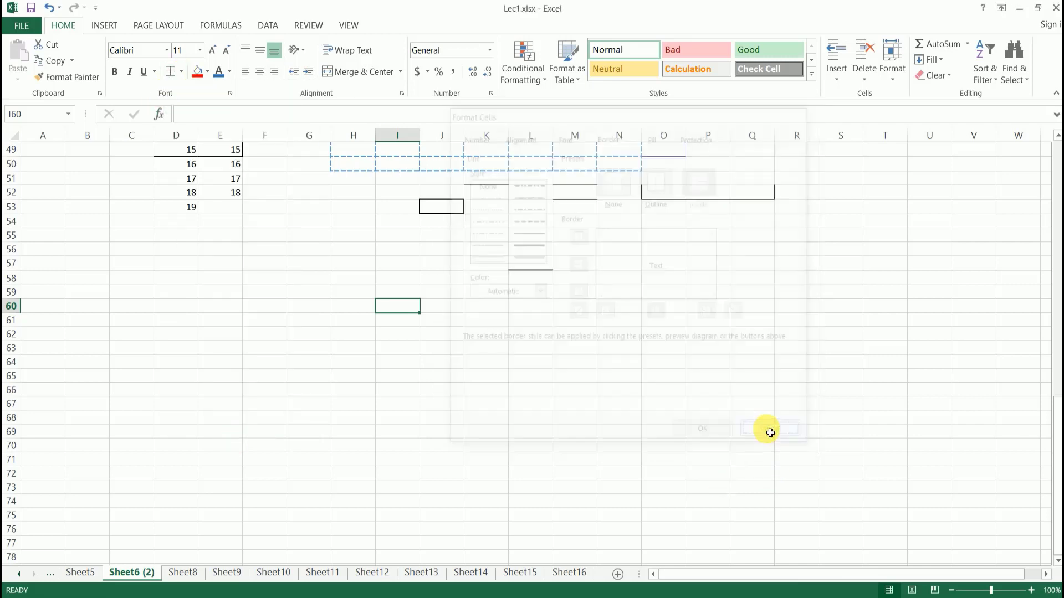
click(229, 95)
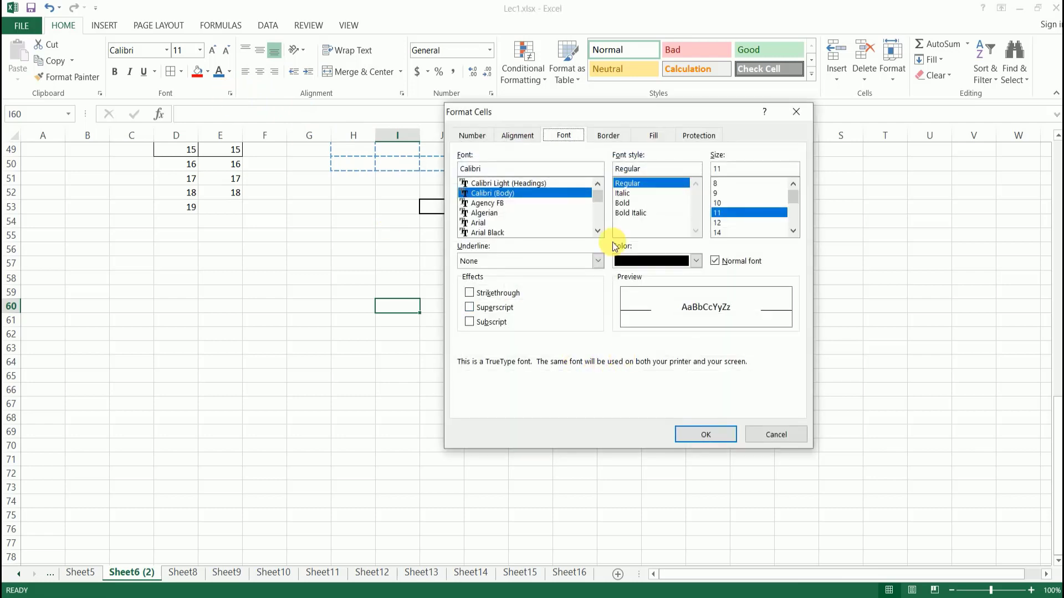
click(607, 137)
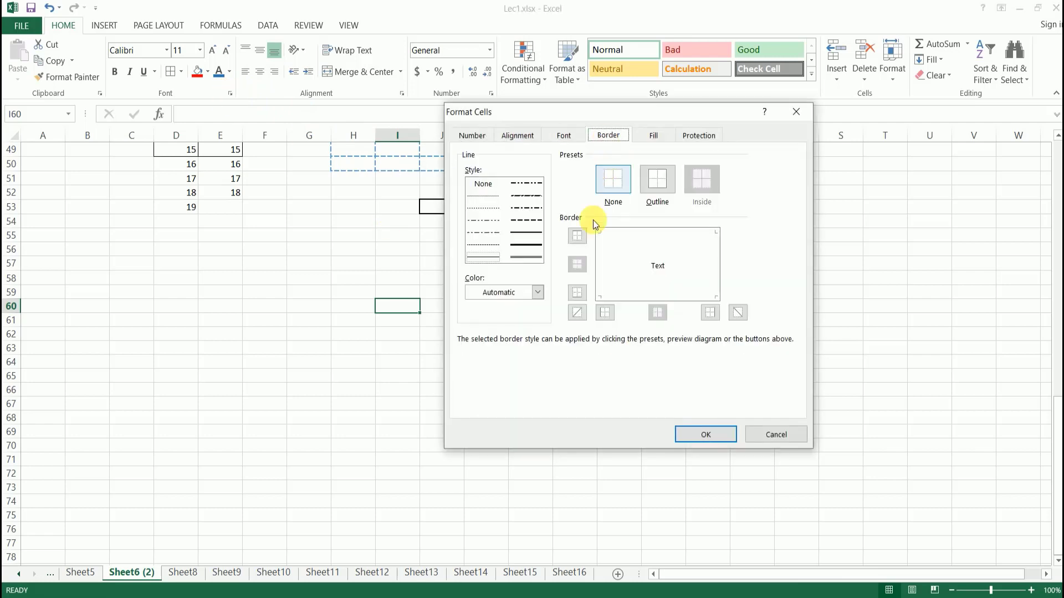
click(769, 435)
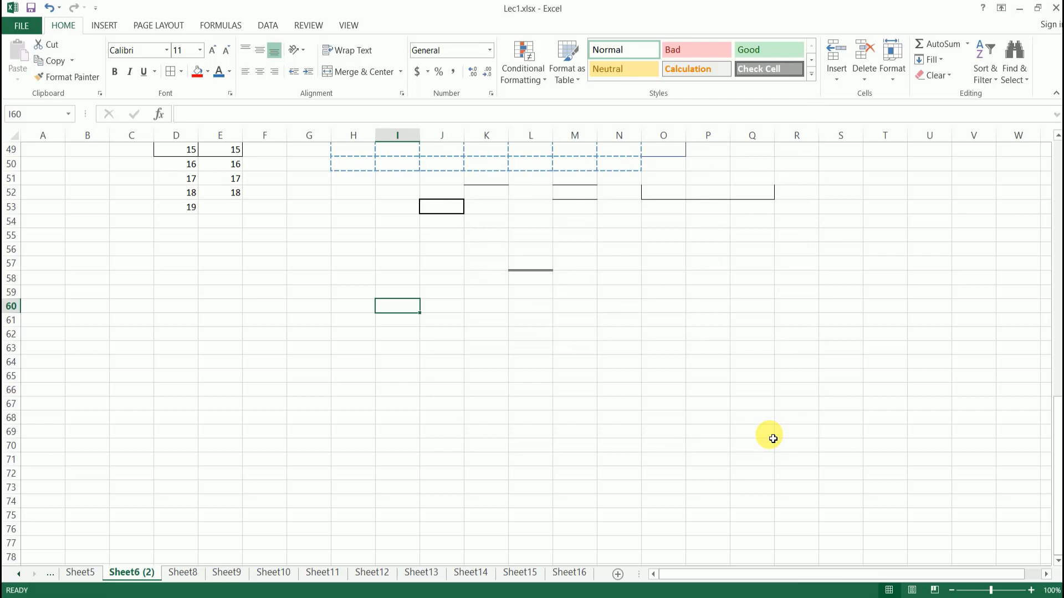
Set a dotted right border and a medium solid bottom border for cell I60 in Format Cells
key(ctrl+1)
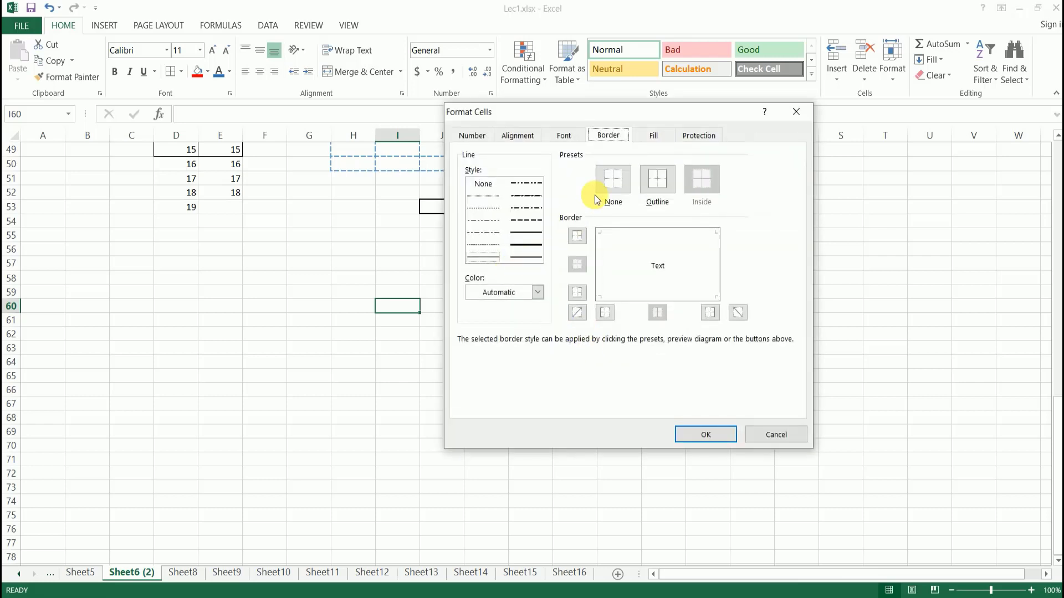
drag(606, 114, 742, 132)
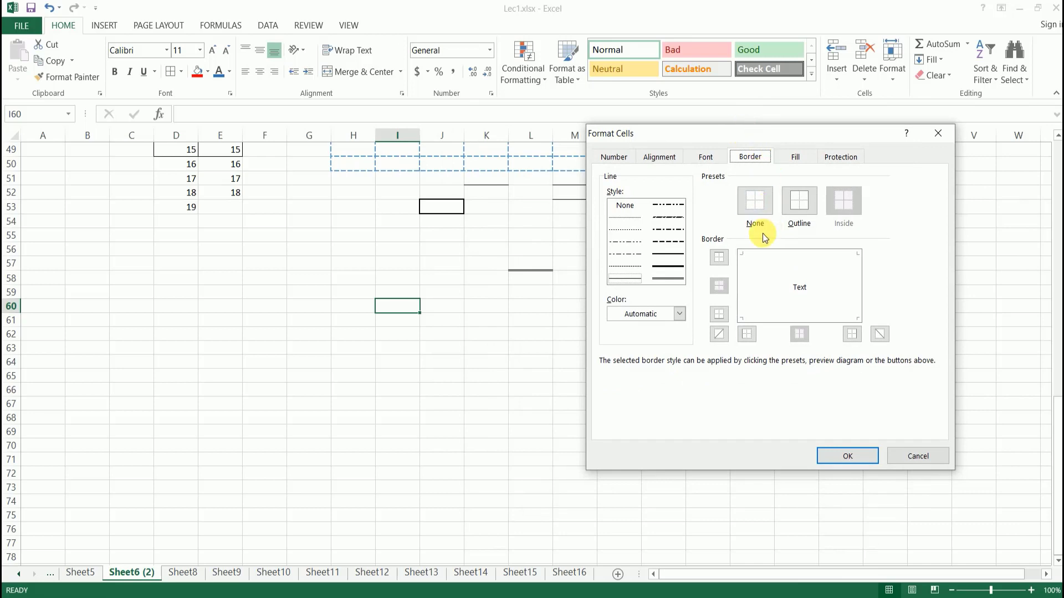
click(623, 230)
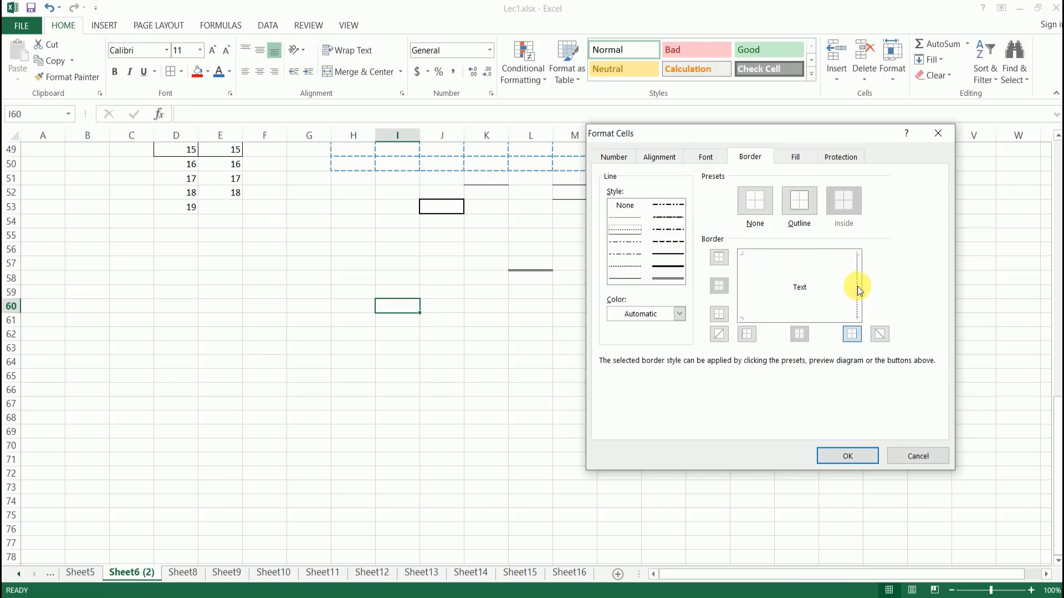
click(795, 317)
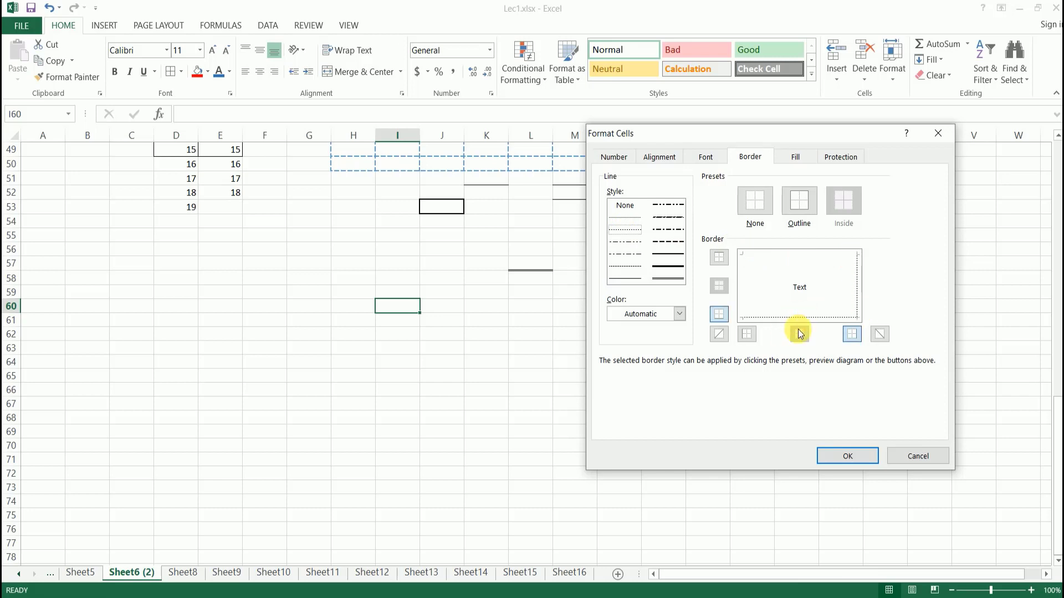
click(664, 255)
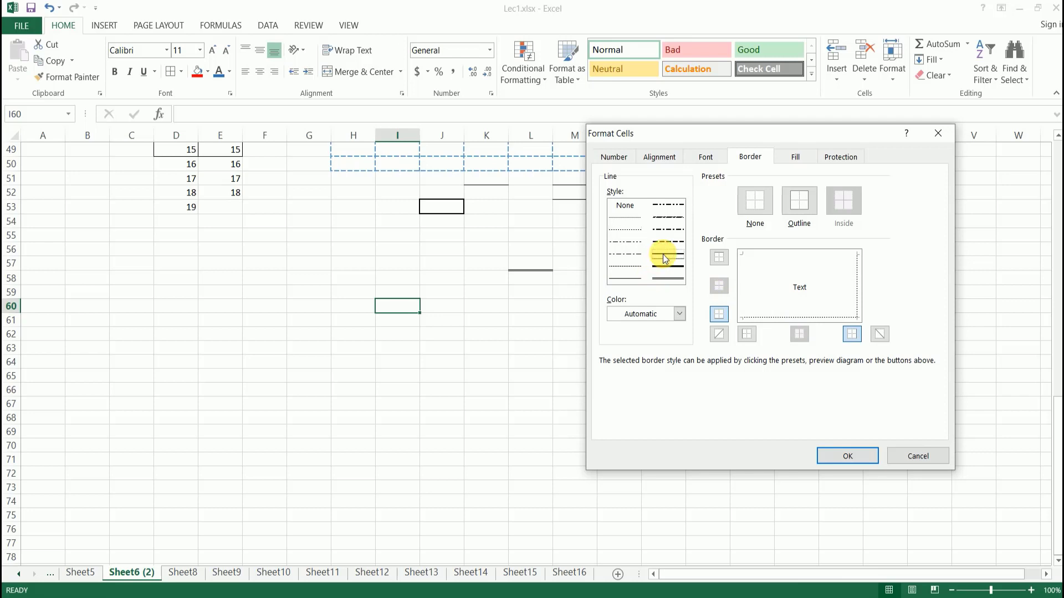
click(856, 274)
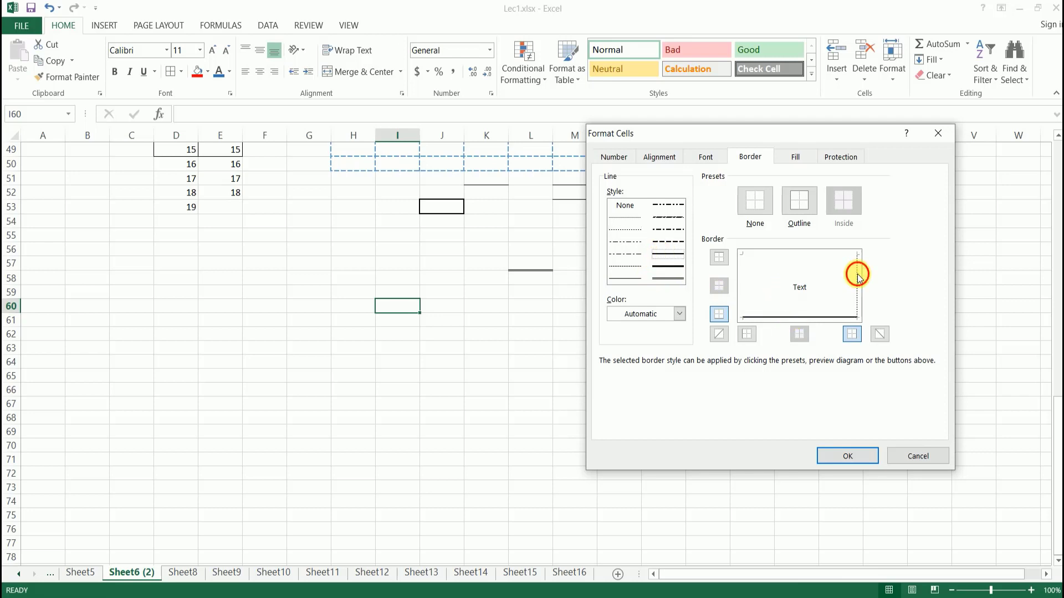
Apply medium dash-dot lines to the right edge, rising diagonal and top edge of cell I60
click(666, 230)
click(853, 274)
click(836, 268)
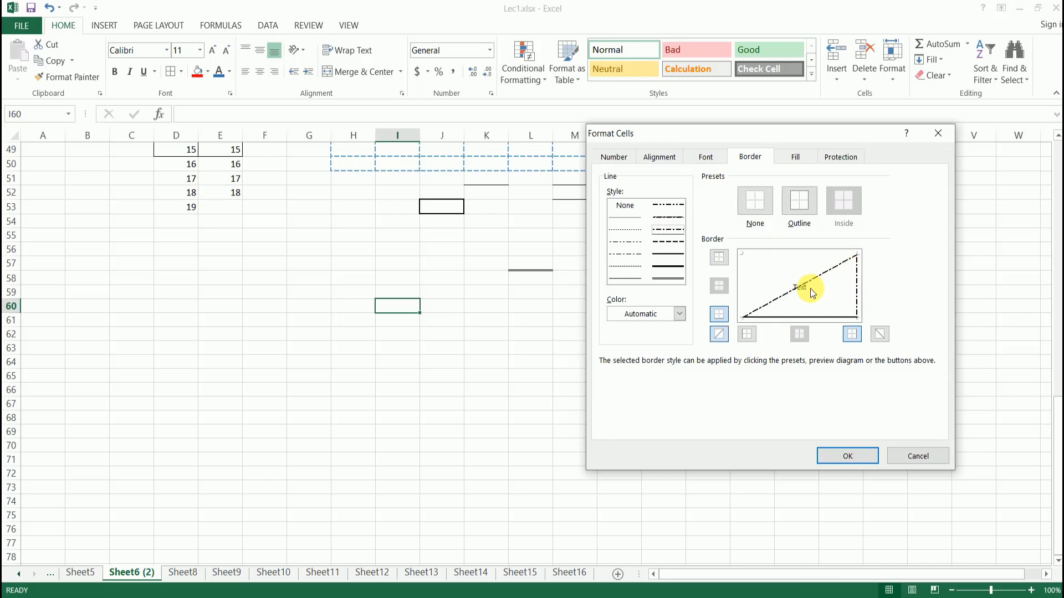
click(757, 263)
click(851, 464)
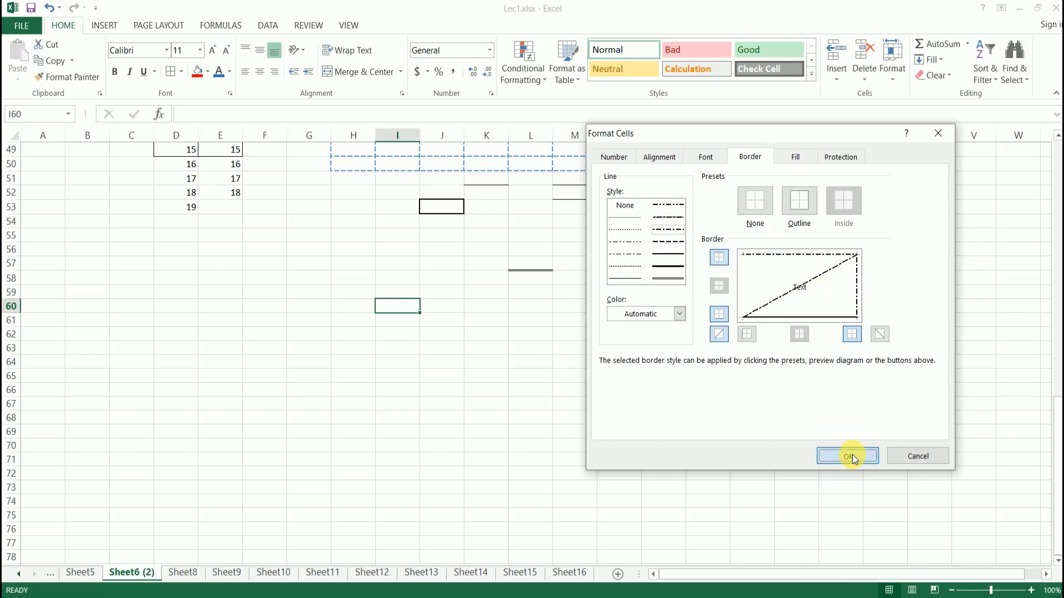
click(394, 336)
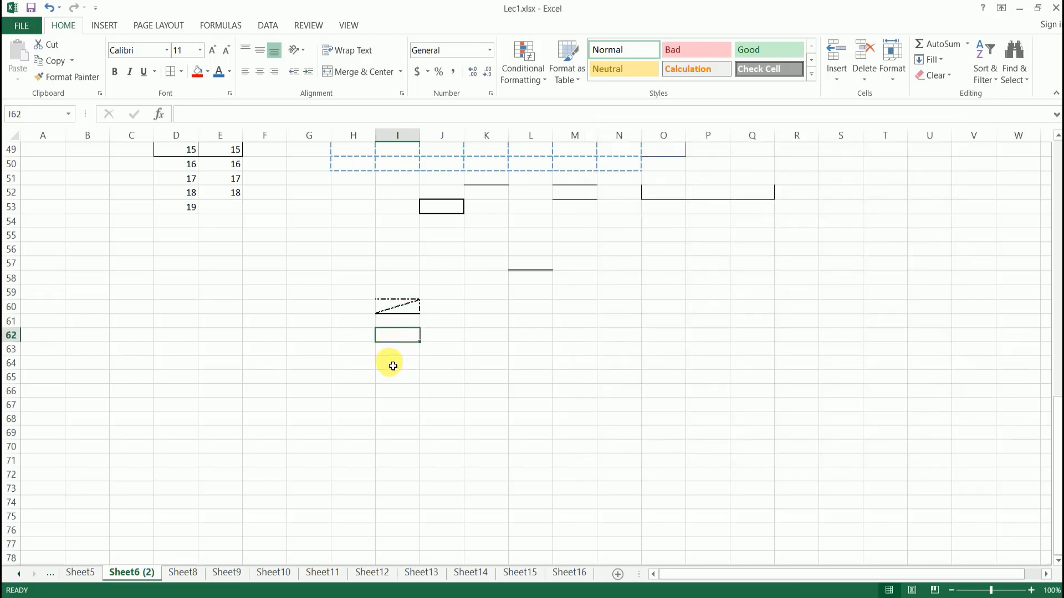
Apply a thin solid outline border around cell E61 using the Outline preset in Format Cells
click(219, 327)
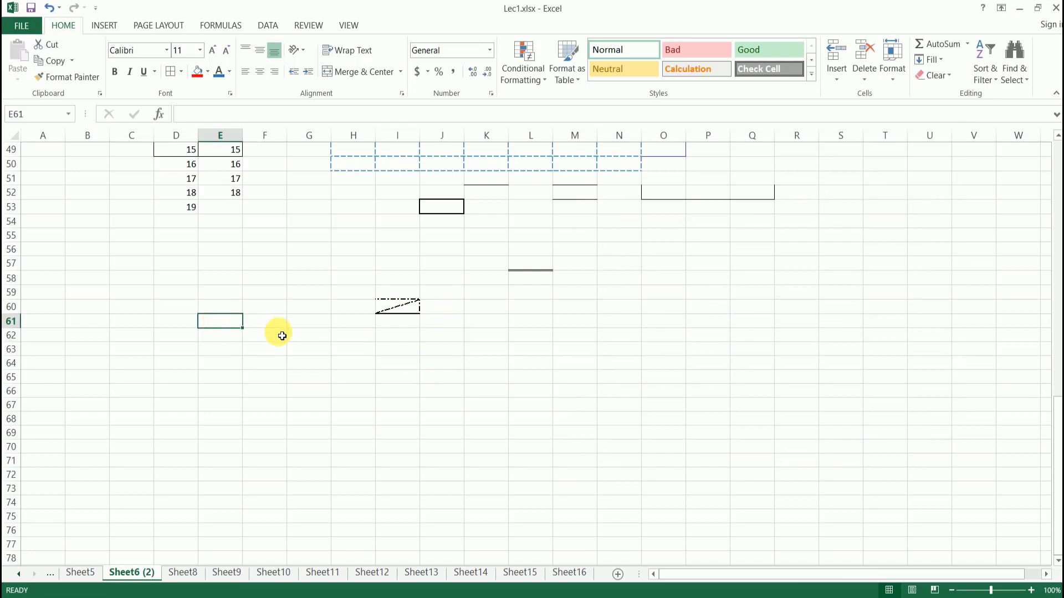
click(181, 73)
click(237, 441)
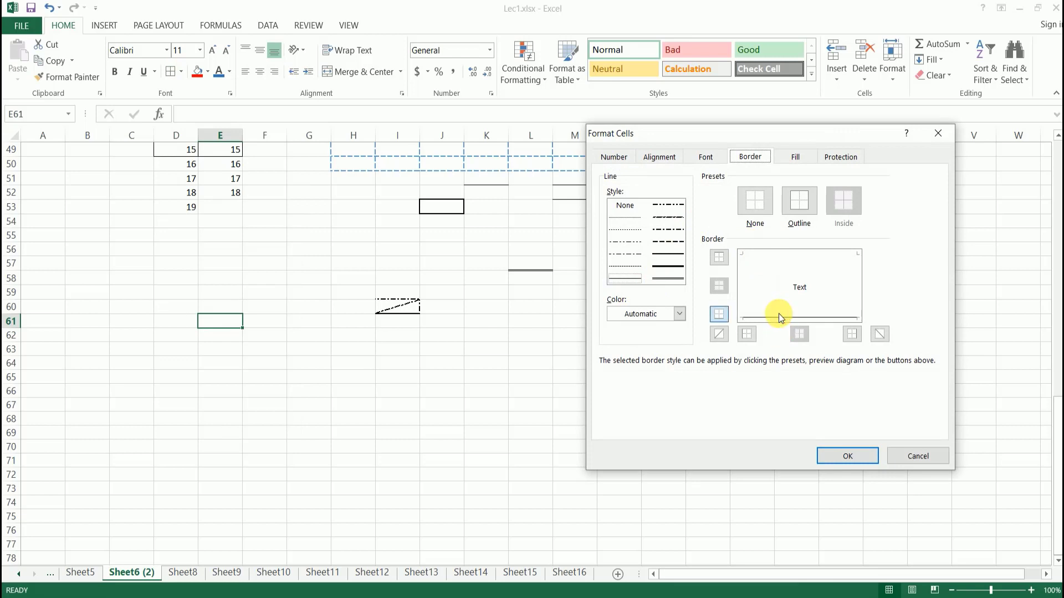
click(808, 205)
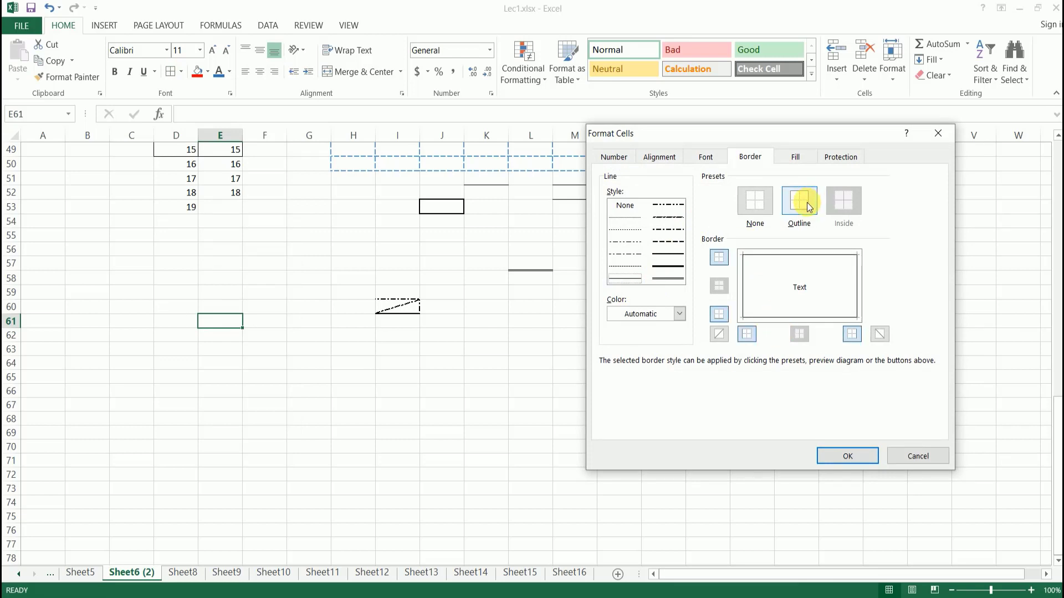
click(847, 456)
click(304, 403)
click(219, 365)
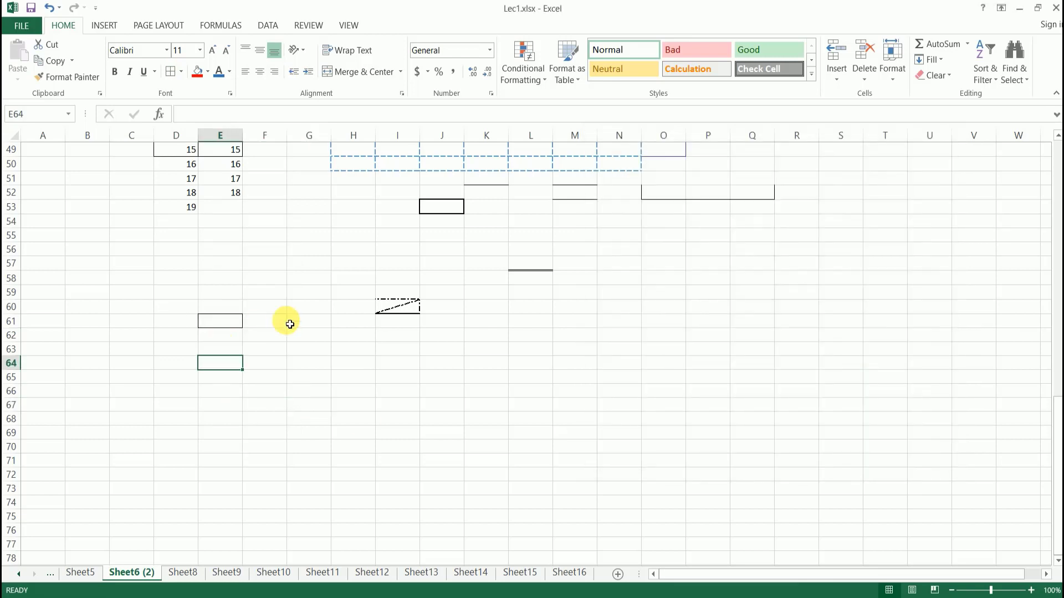
Make the left border of cell F61 blue and add a blue medium dash-dot right border in Format Cells
click(285, 322)
click(230, 93)
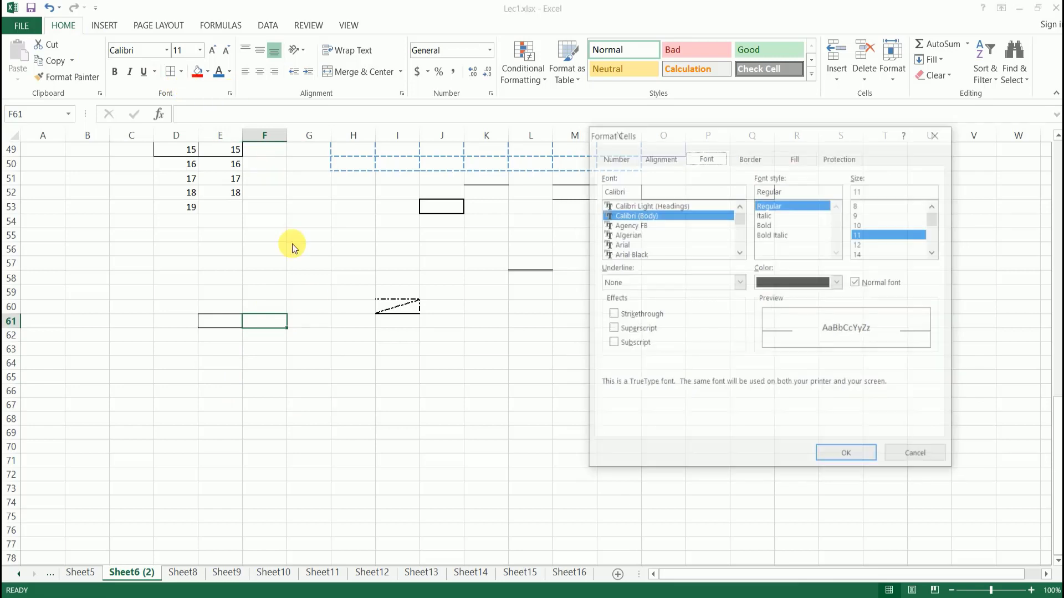
click(753, 158)
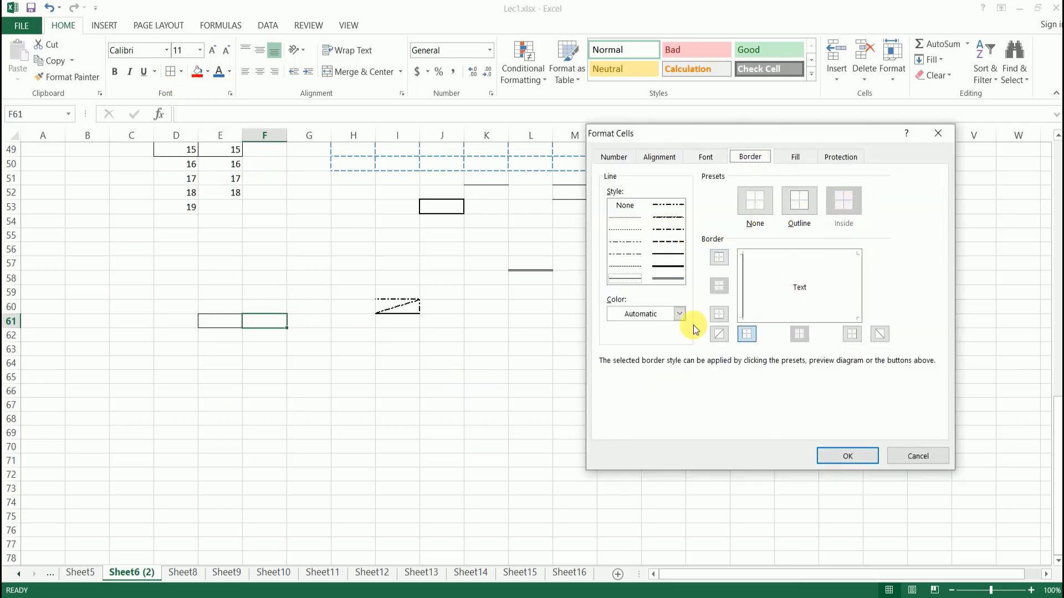
click(678, 314)
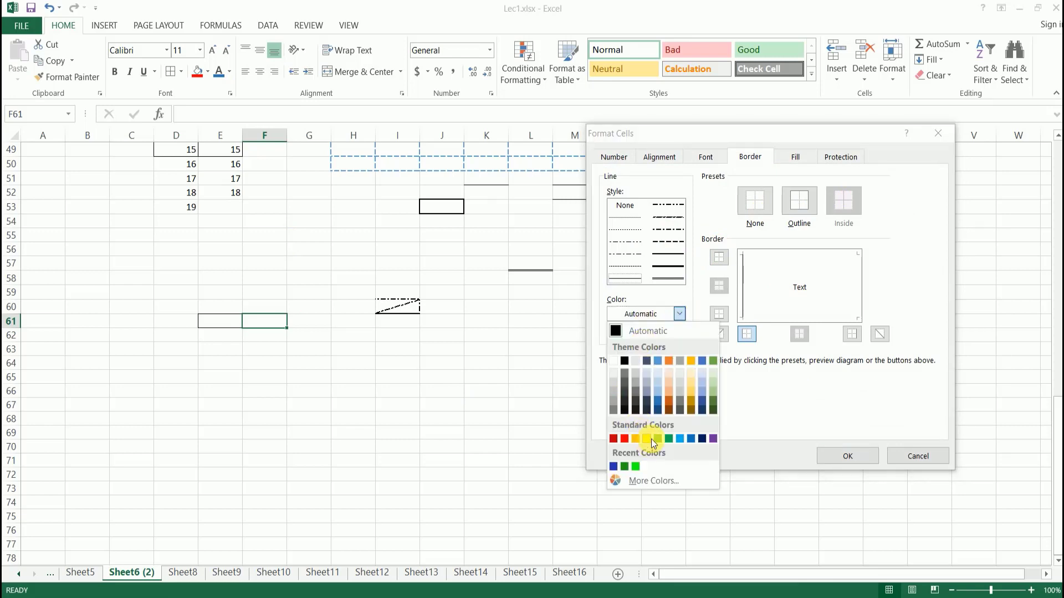
click(657, 400)
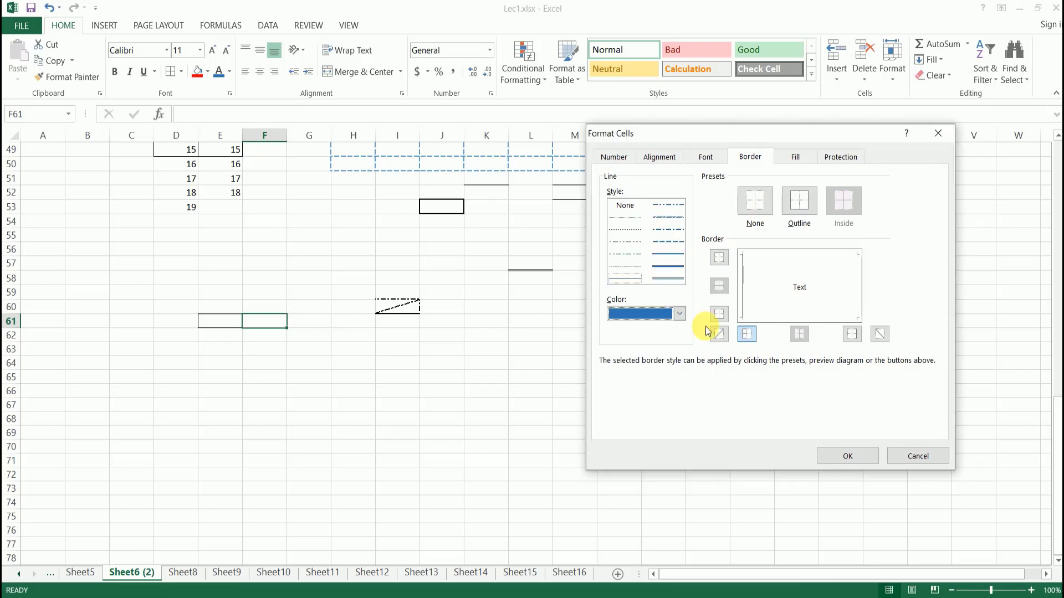
click(742, 299)
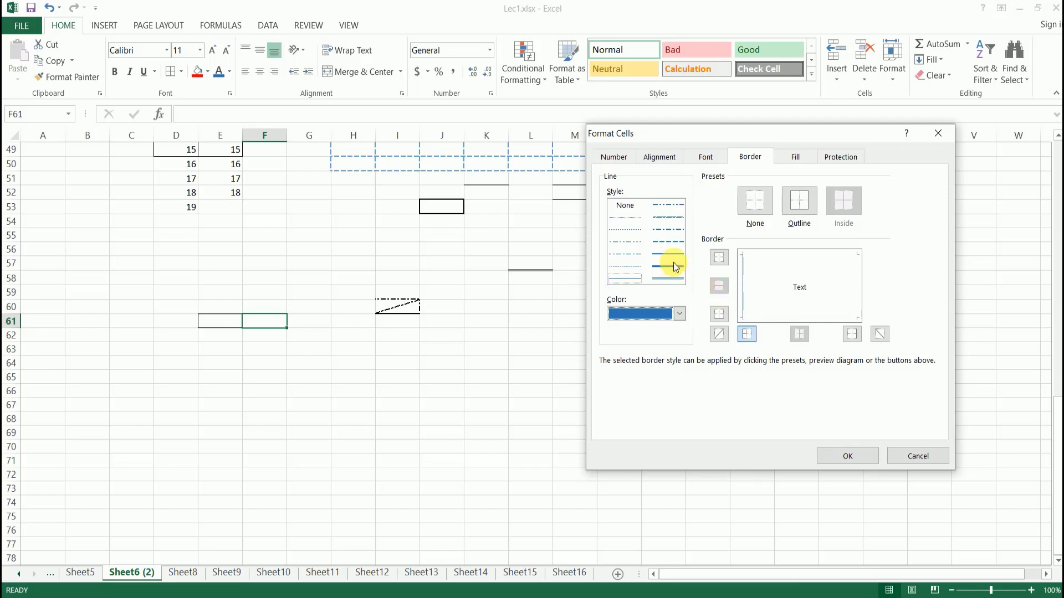
click(669, 227)
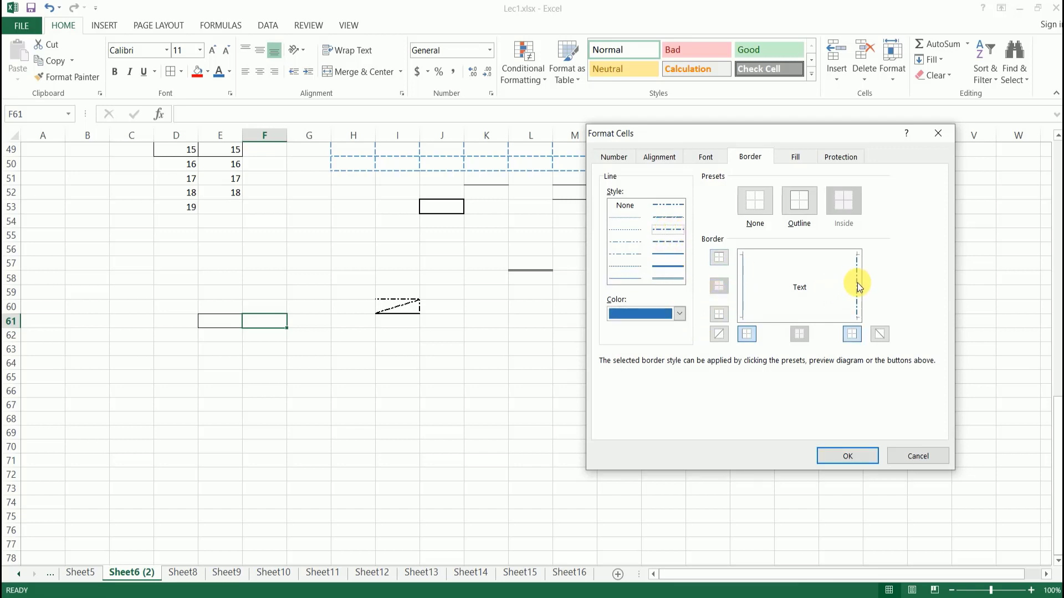
Recolor the dash-dot right border of cell F61 to gold and apply the border settings
click(680, 313)
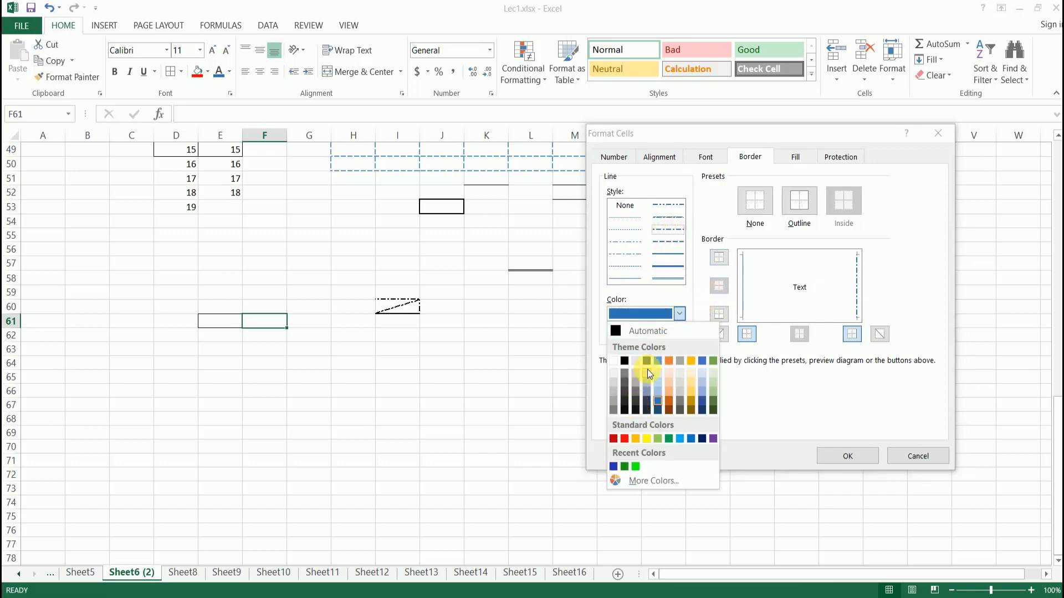
click(693, 360)
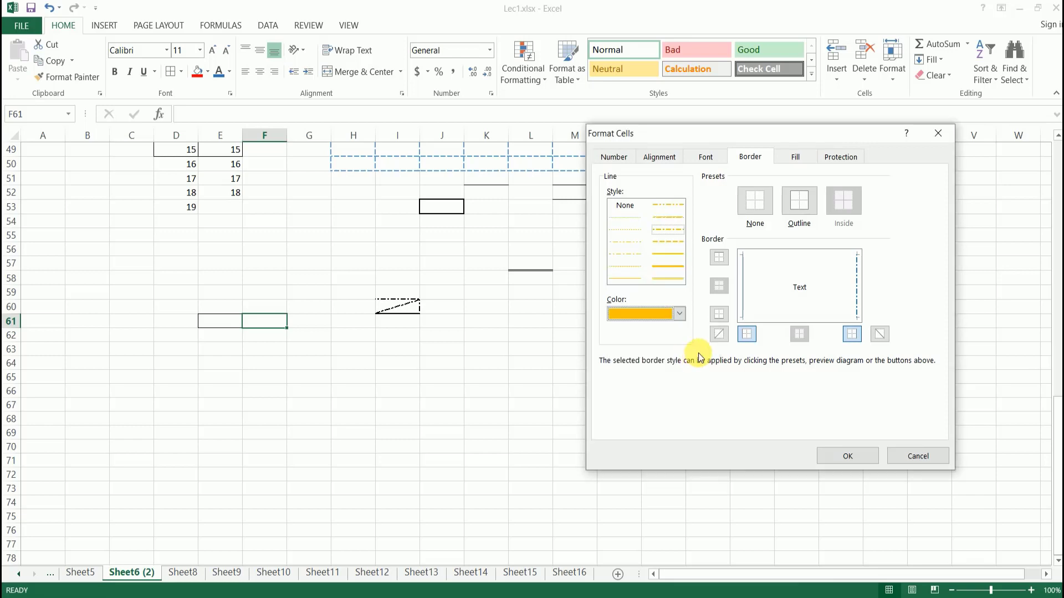
click(856, 289)
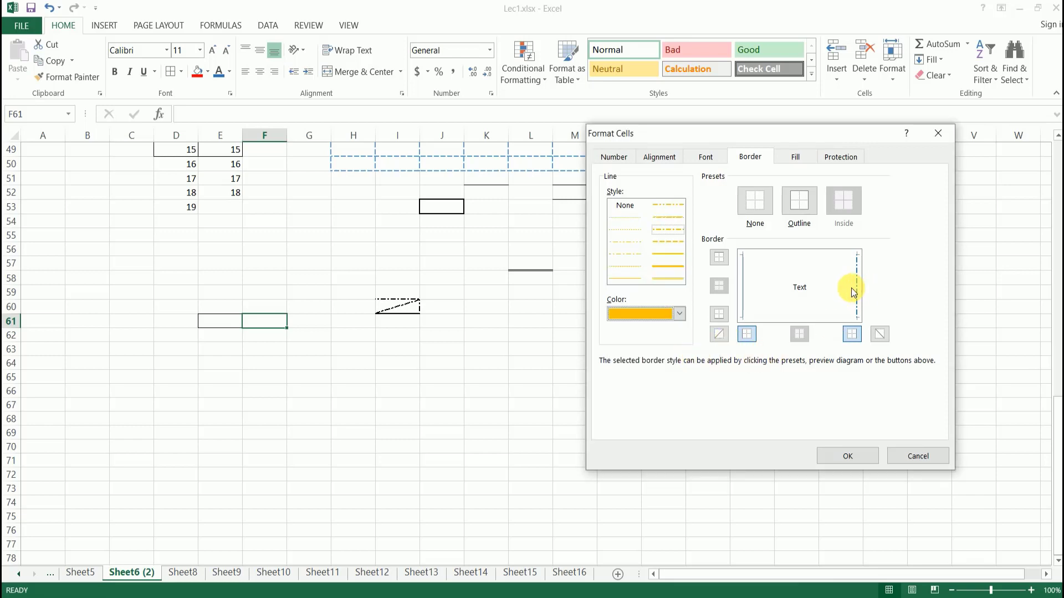
click(843, 453)
Add thin solid borders to all four edges and both diagonals of cell G67 in Format Cells
click(306, 410)
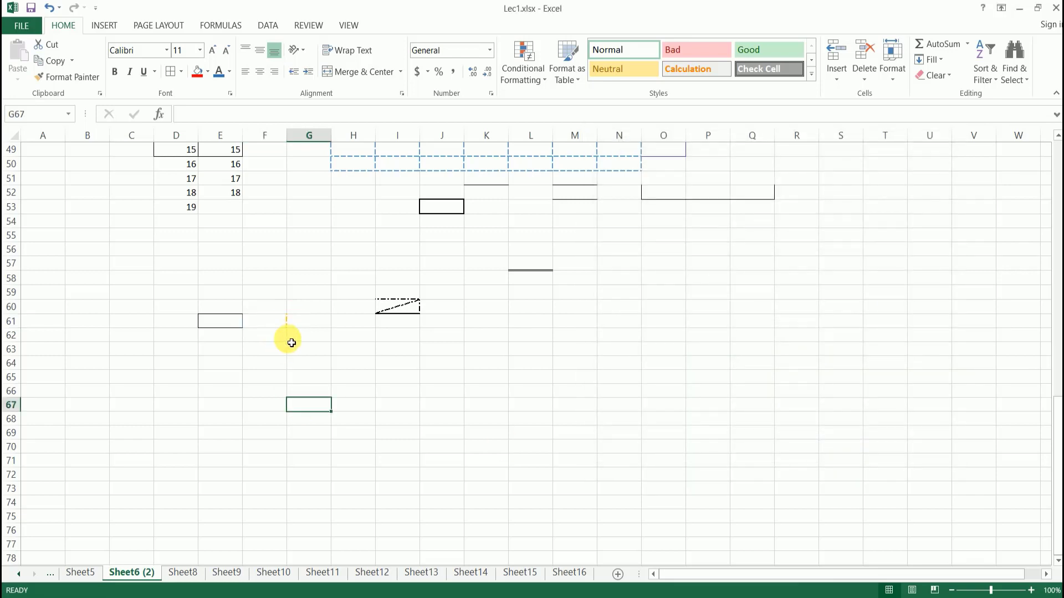
click(230, 94)
click(751, 157)
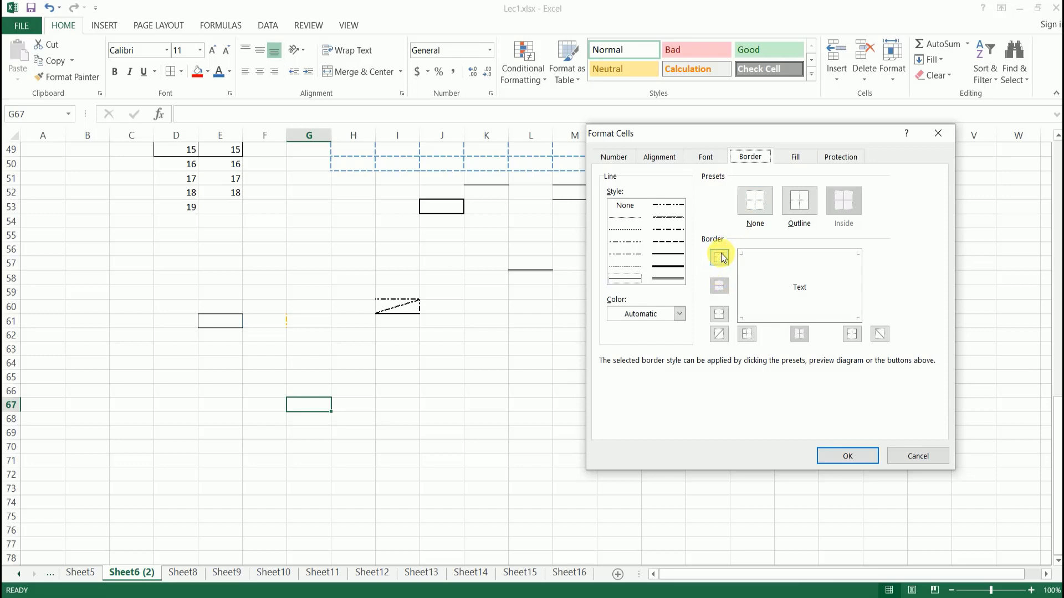
click(719, 316)
click(721, 335)
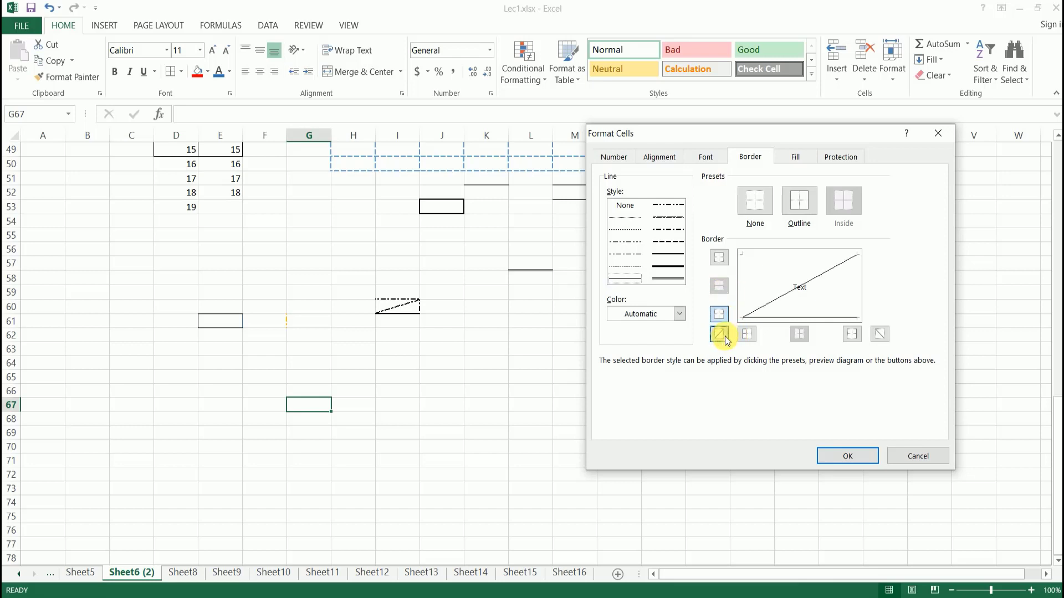
click(747, 334)
click(853, 333)
click(887, 335)
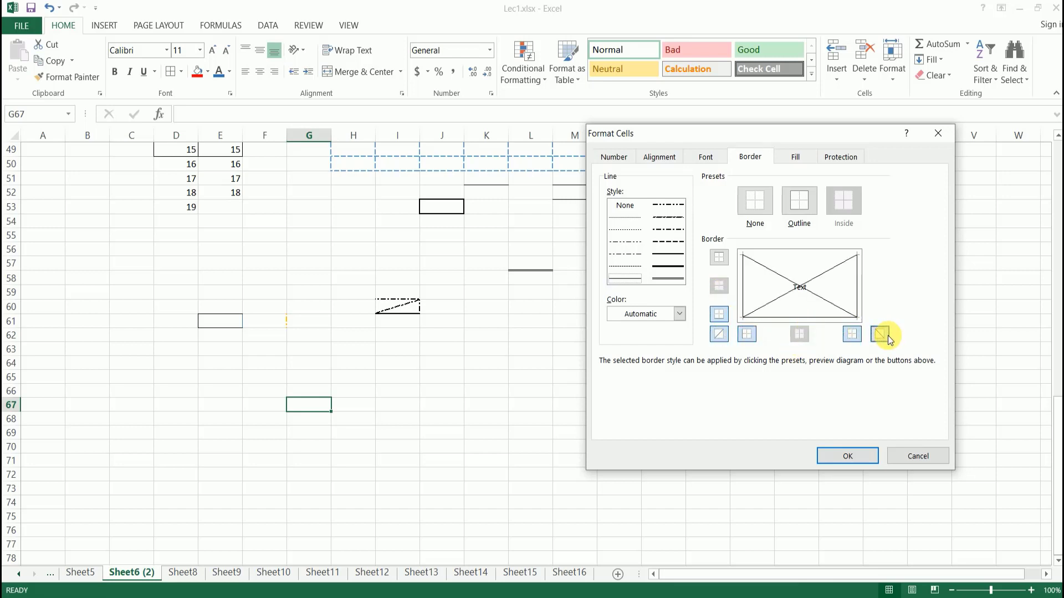
click(719, 257)
click(847, 455)
click(309, 462)
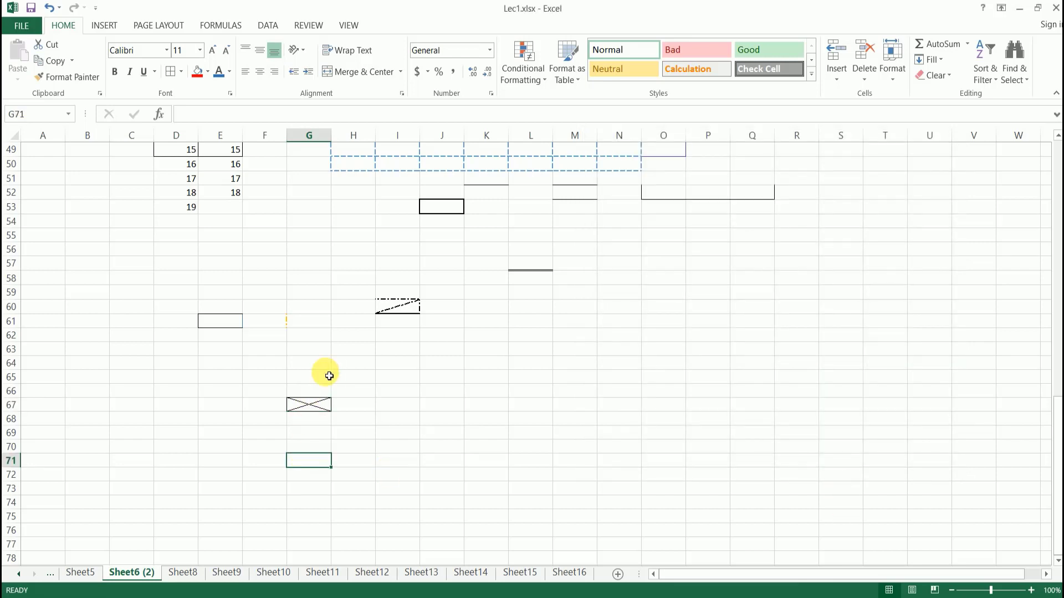
click(359, 392)
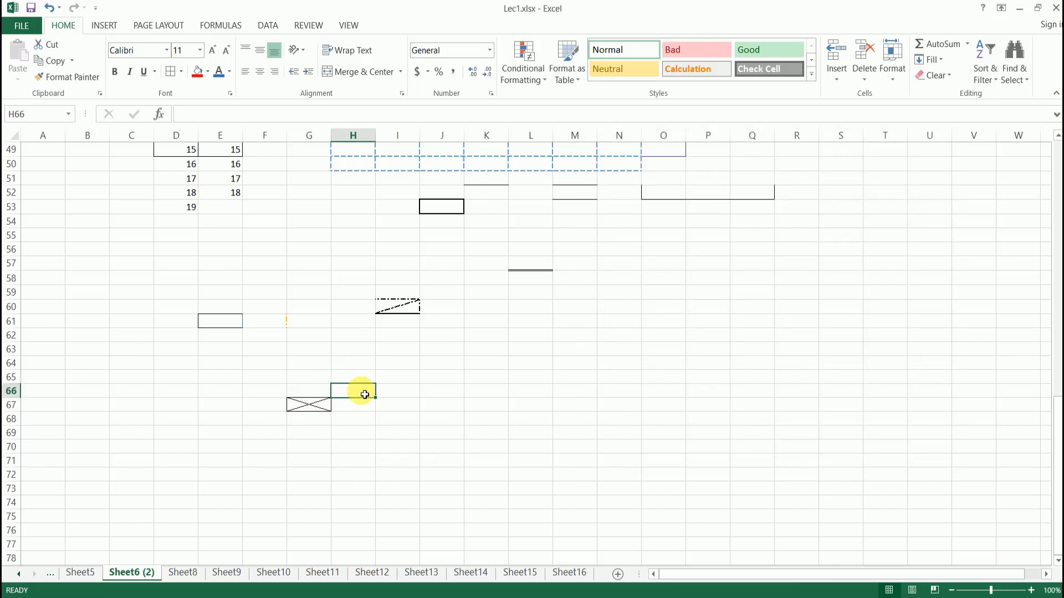
click(230, 94)
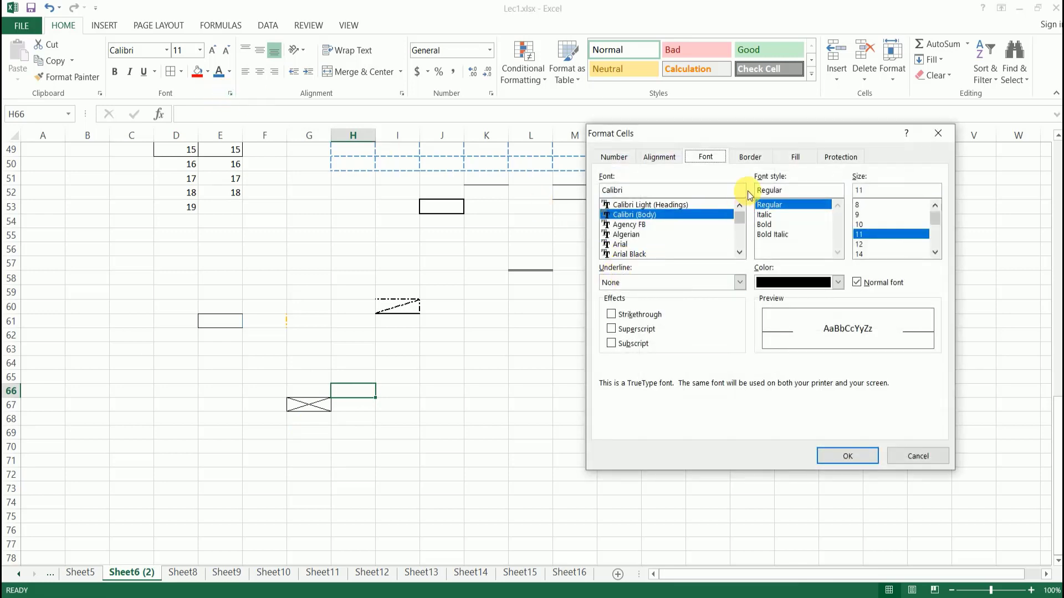
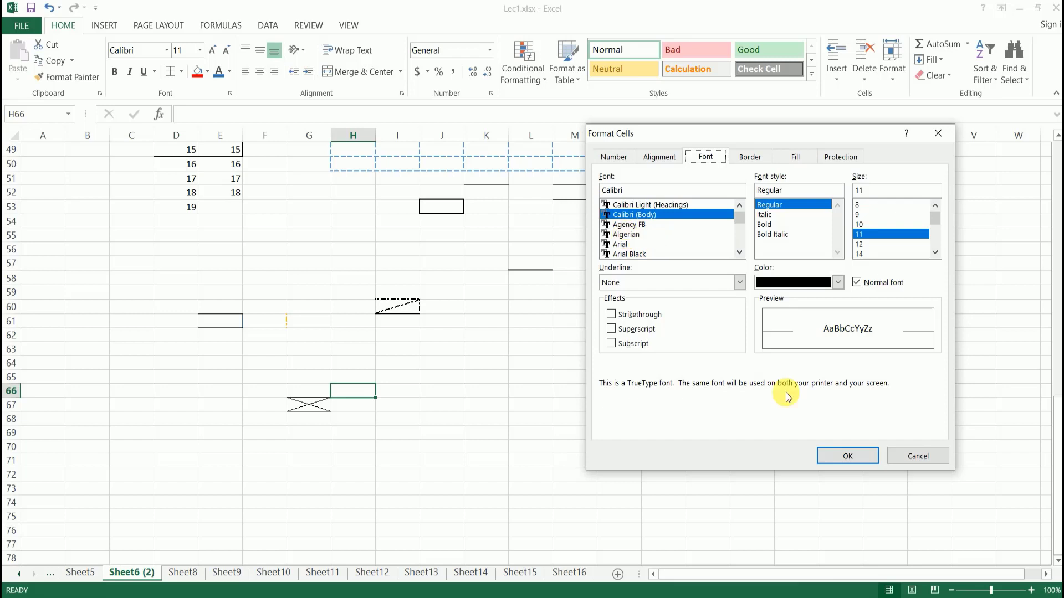
click(934, 457)
Set the font of cell L3 to Bahnschrift SemiBold and its color to dark orange in Format Cells
scroll(421, 349, up, 5)
scroll(427, 349, up, 11)
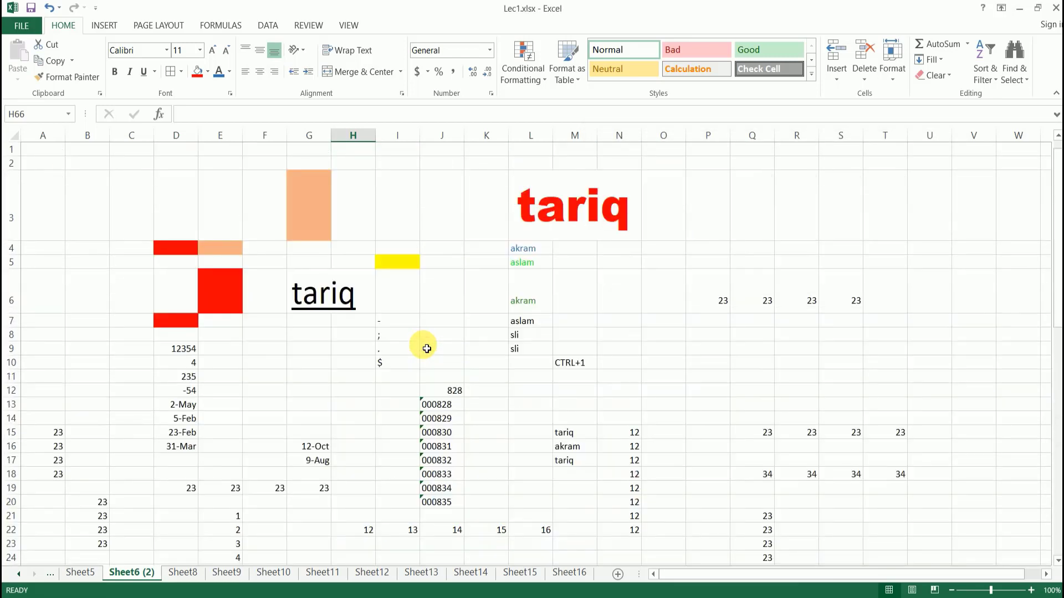
click(590, 216)
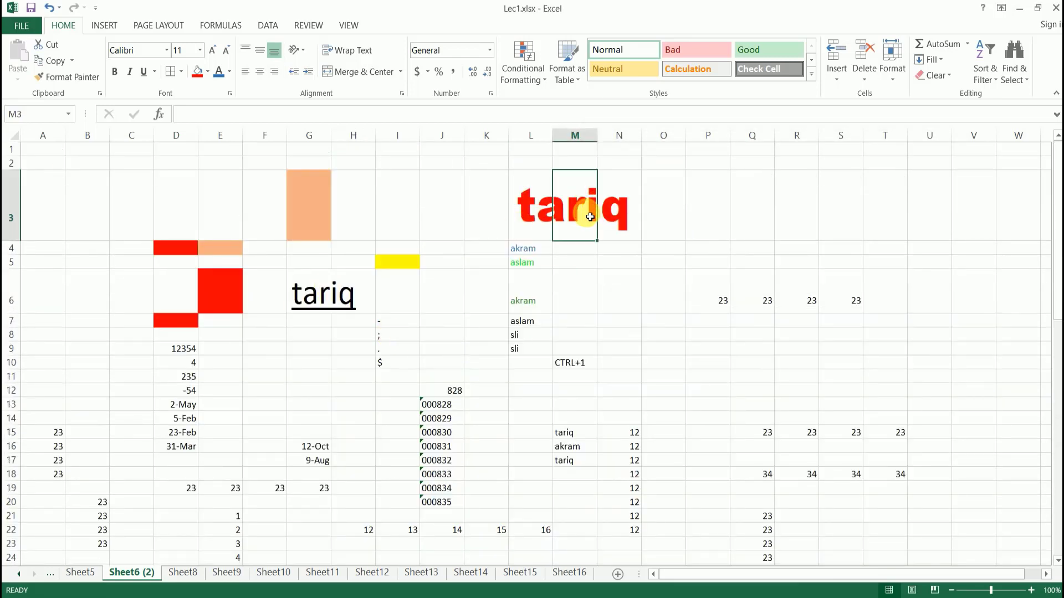
click(539, 206)
click(230, 92)
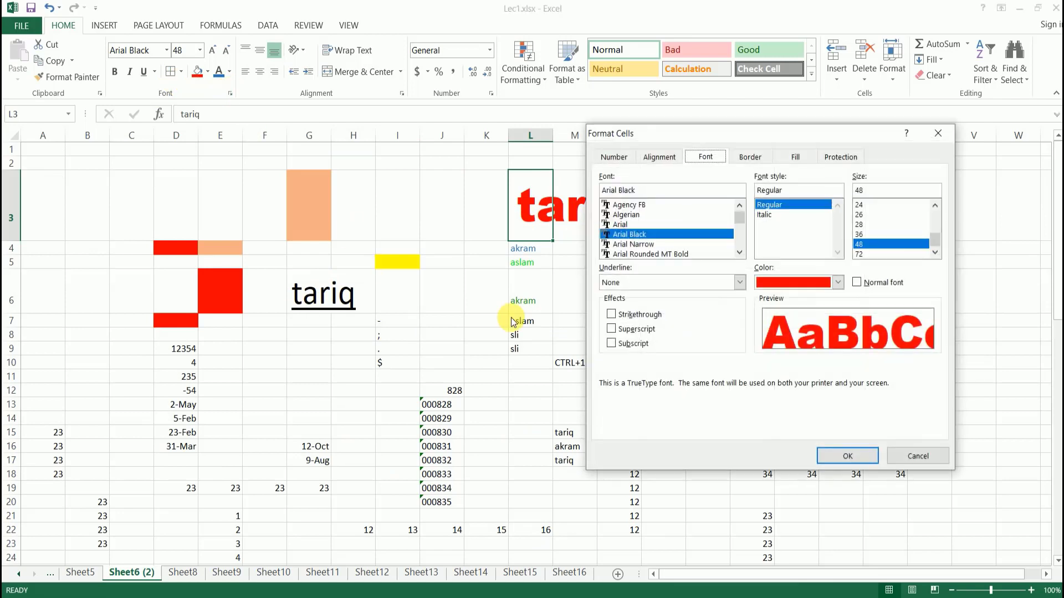
scroll(700, 235, down, 3)
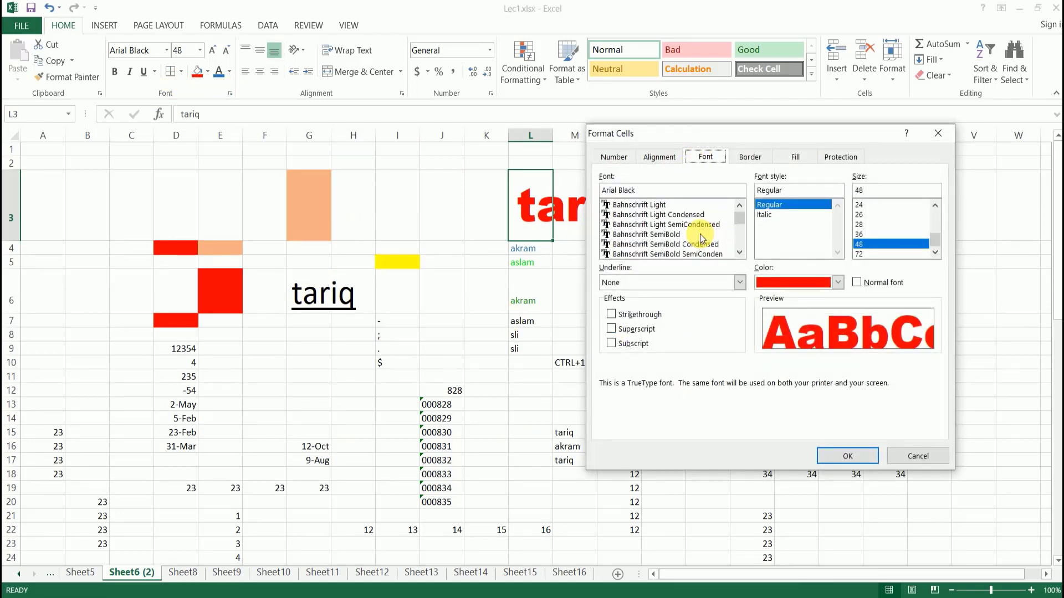
click(631, 233)
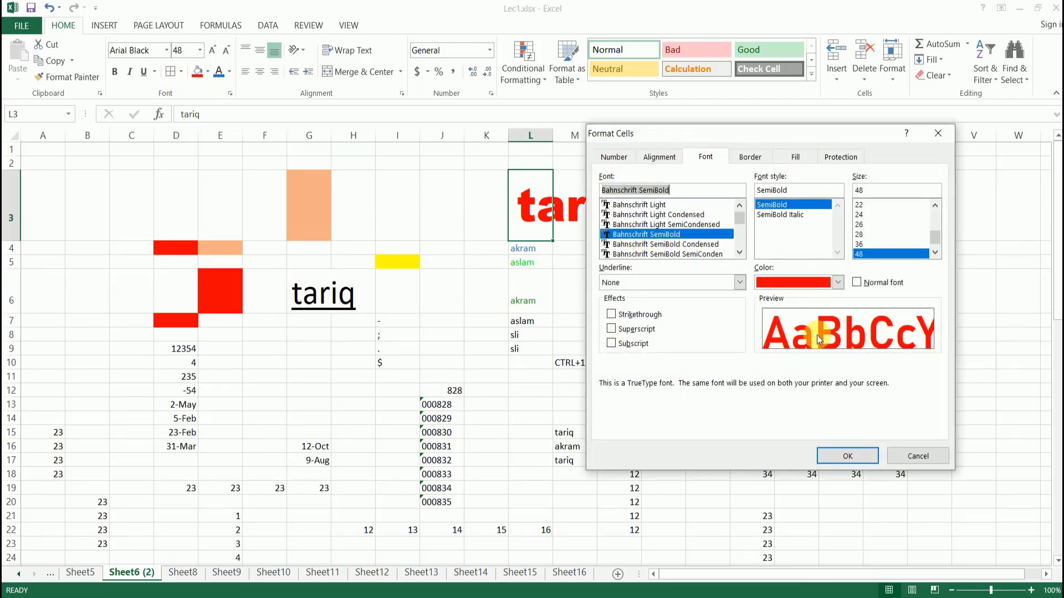
click(837, 282)
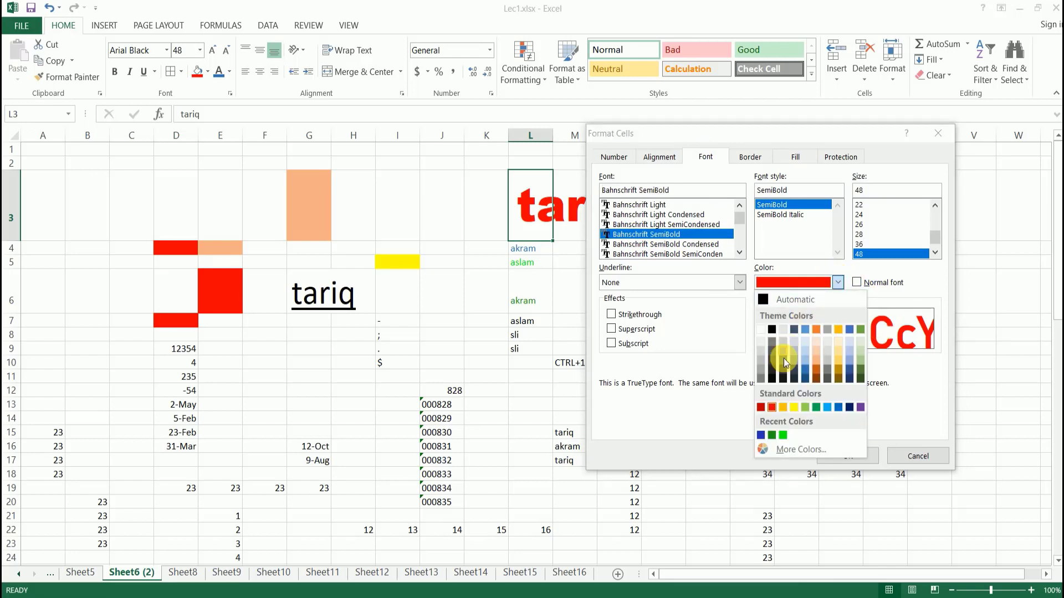
click(818, 370)
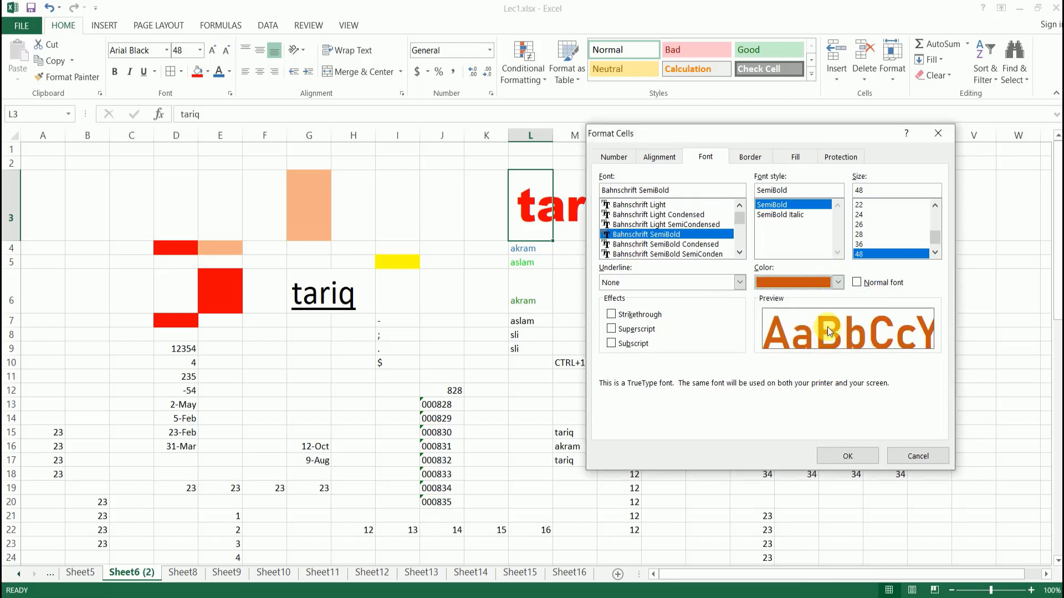
Give cell L3 the SemiBold Italic font style, size 16 and a single underline, and apply the font settings
click(787, 215)
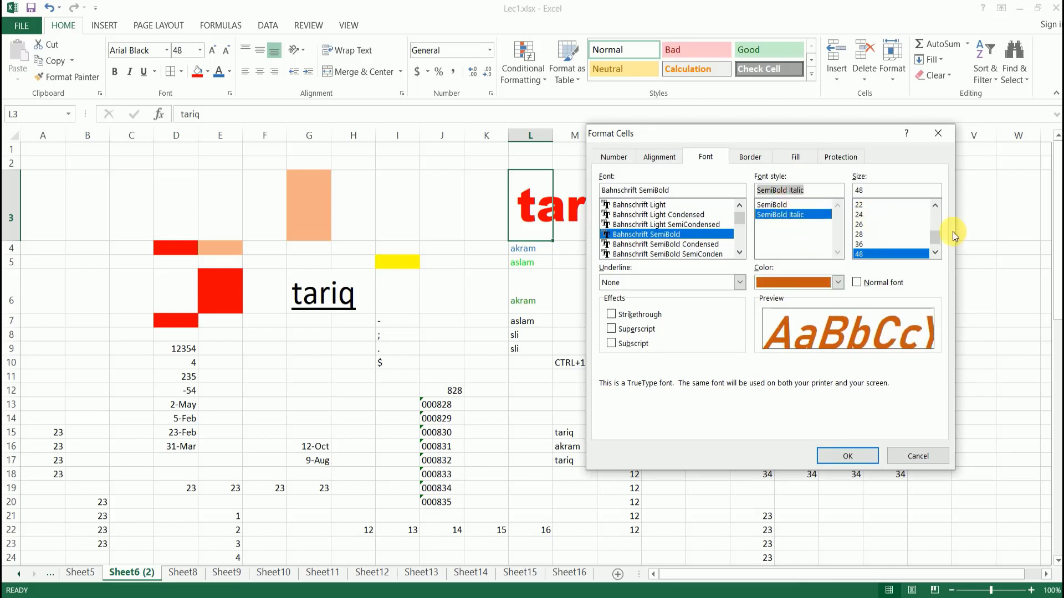
scroll(940, 227, up, 2)
click(866, 224)
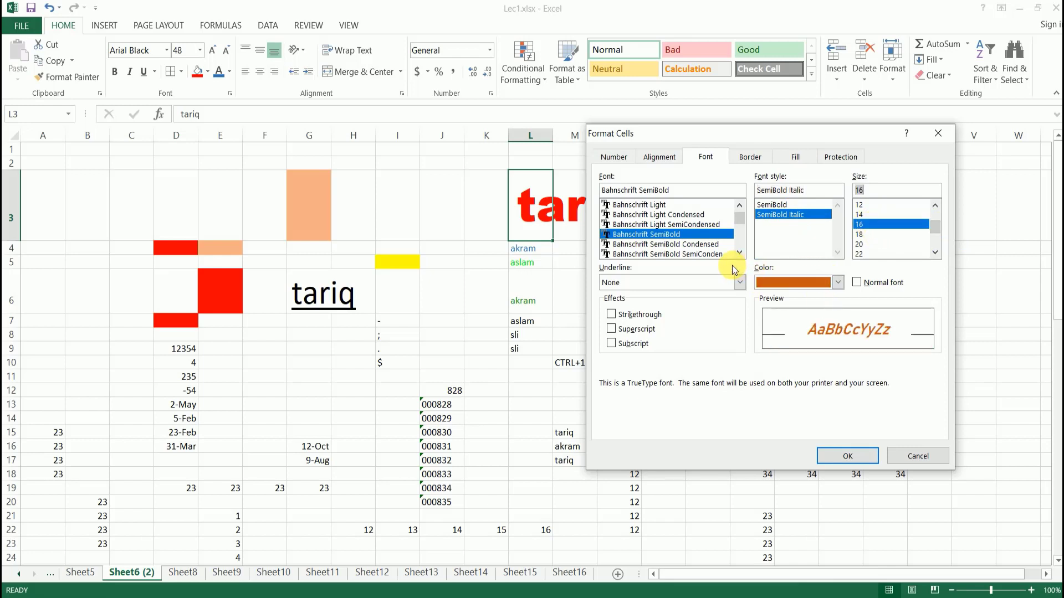
click(740, 283)
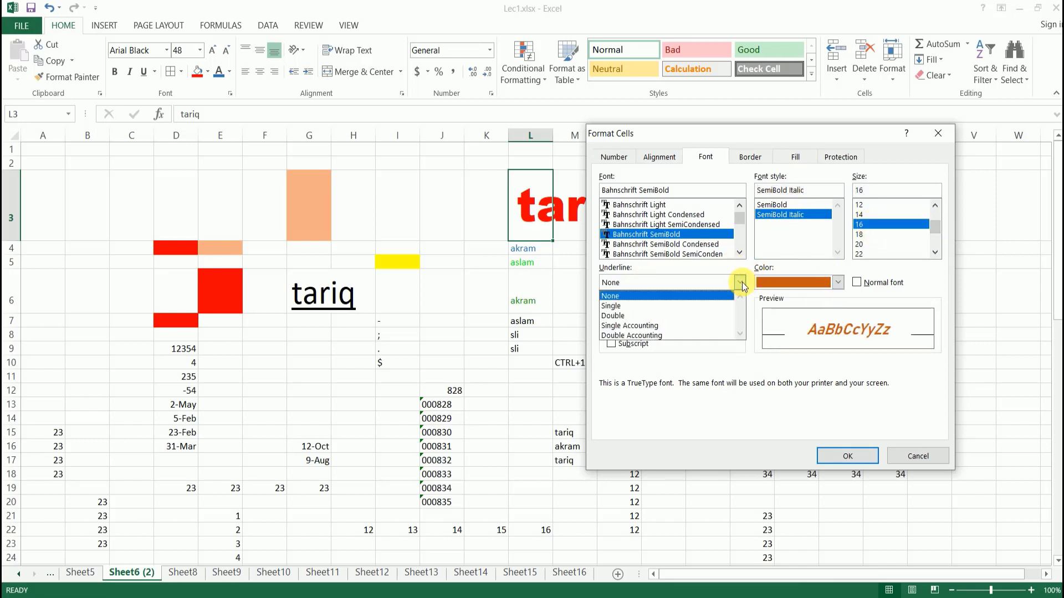
click(671, 302)
click(844, 454)
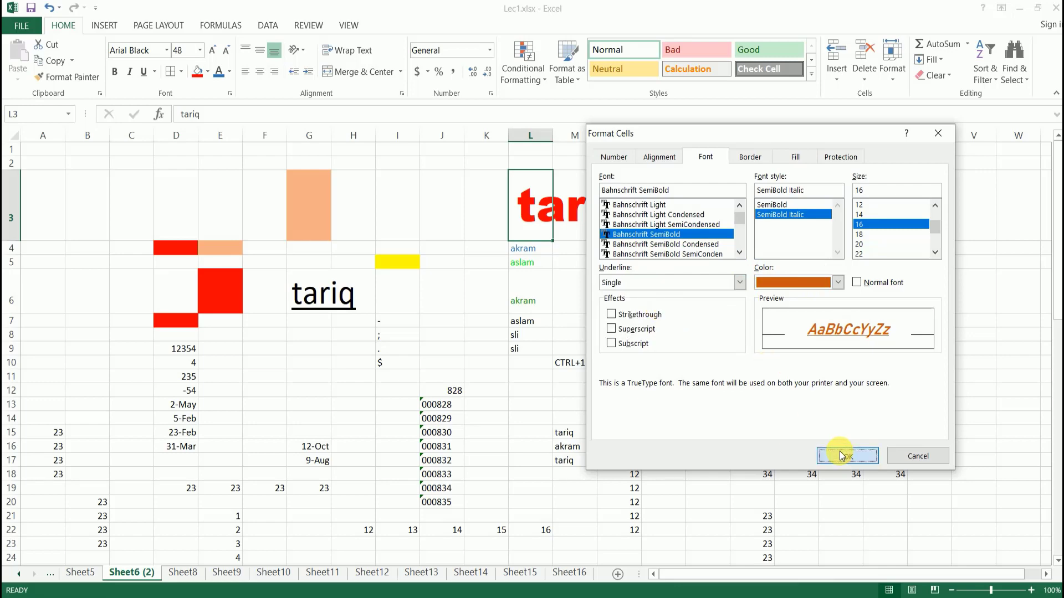
click(550, 227)
click(529, 180)
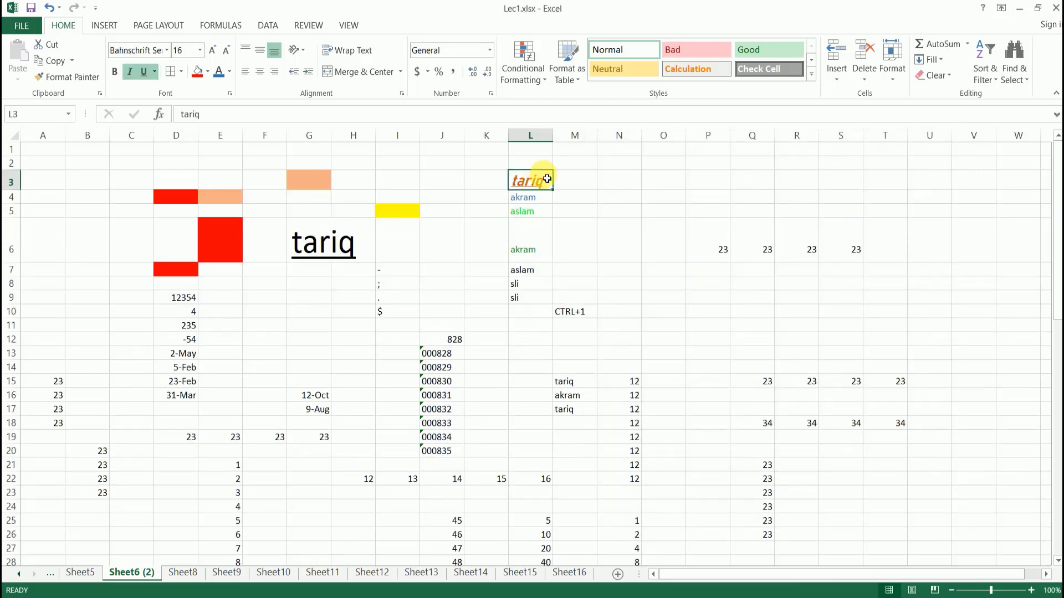
click(607, 176)
click(532, 185)
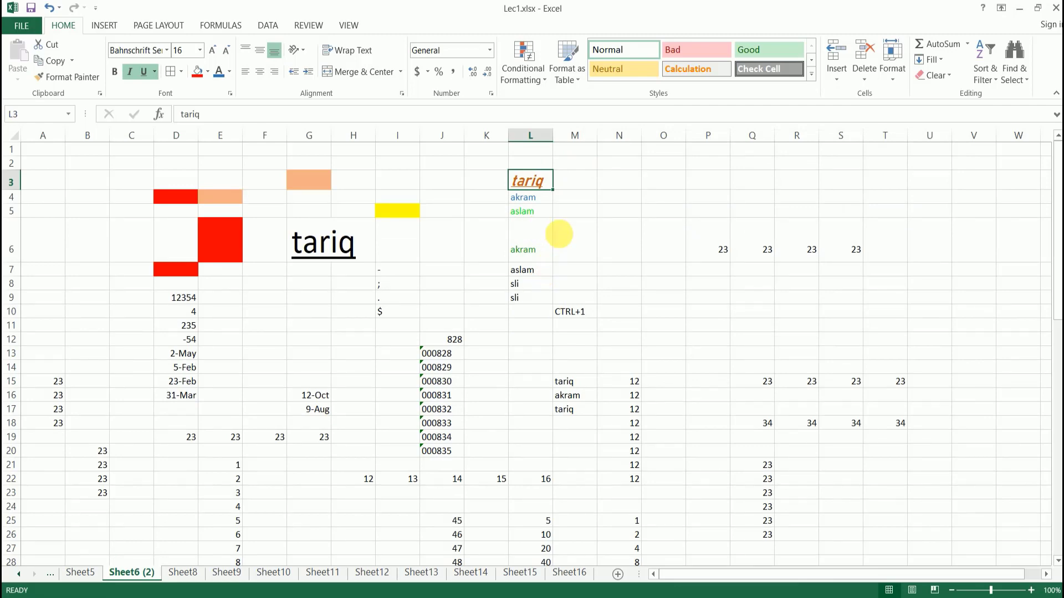
Zoom the worksheet in to 175% and out to 40%, and reset the magnification to 100%
scroll(559, 234, up, 5)
scroll(473, 320, down, 6)
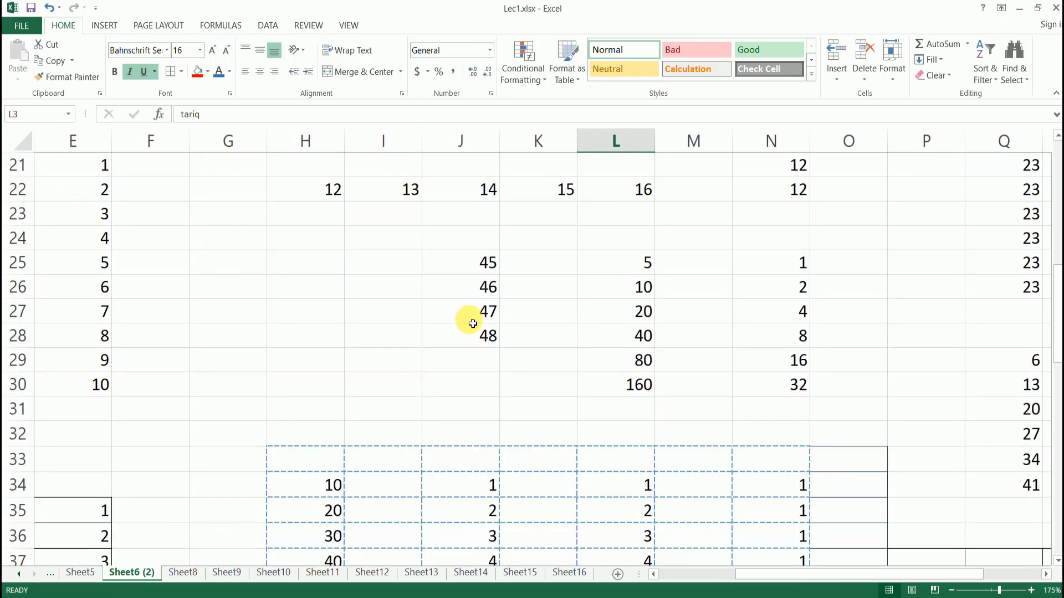
scroll(473, 324, down, 9)
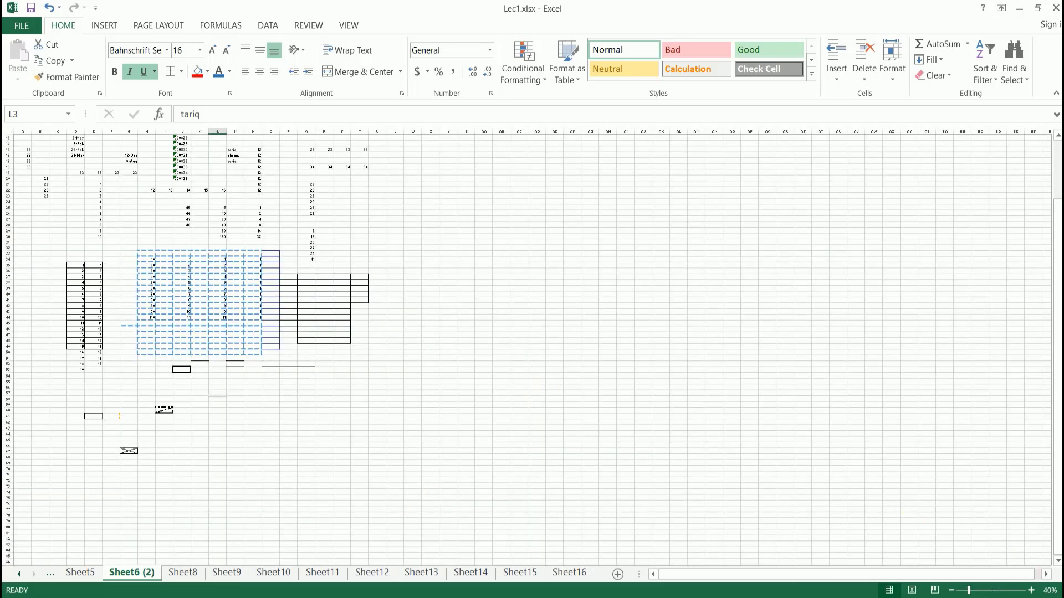
click(1048, 591)
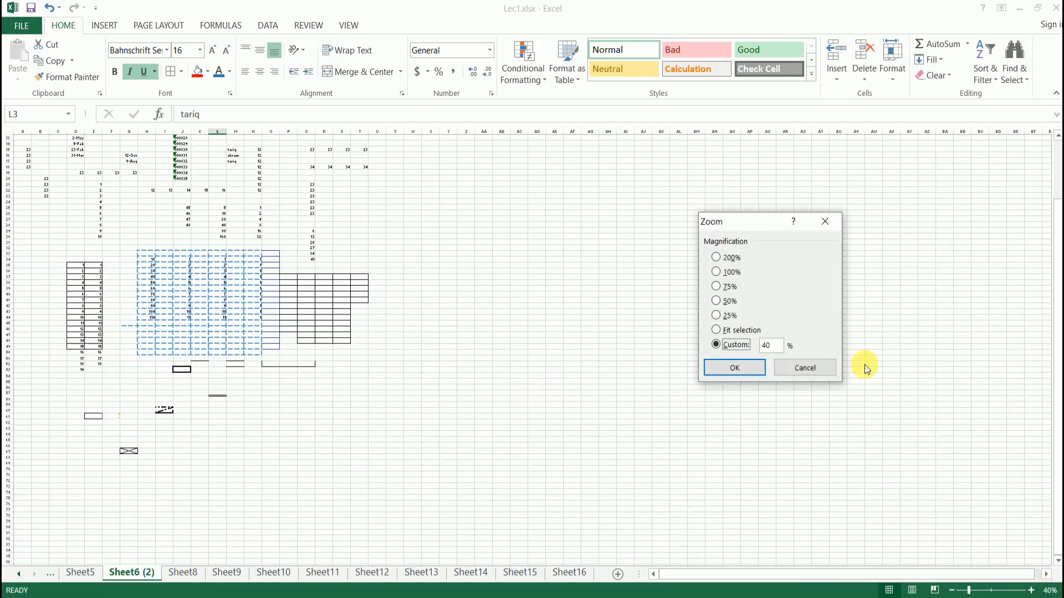
click(823, 225)
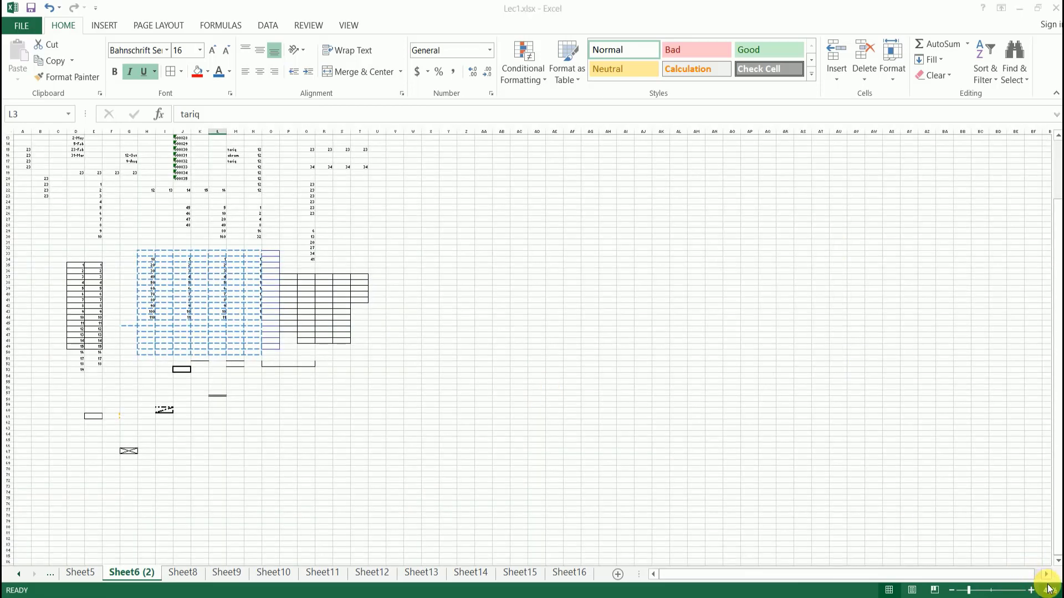
click(1048, 591)
click(735, 368)
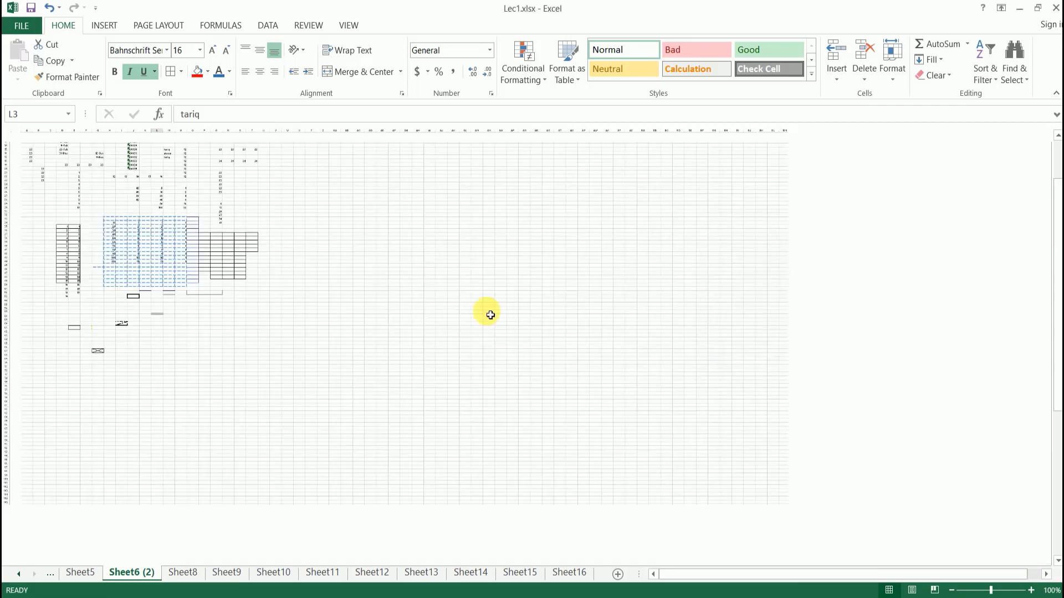
Enter a person's first name in the empty cell M65
scroll(506, 245, down, 7)
scroll(520, 253, down, 9)
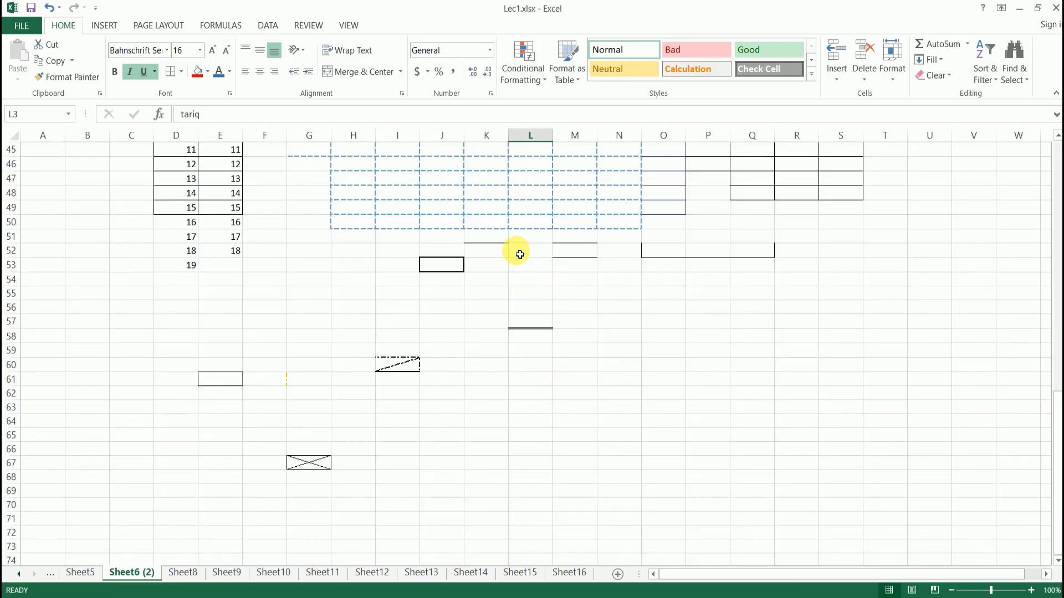
click(581, 348)
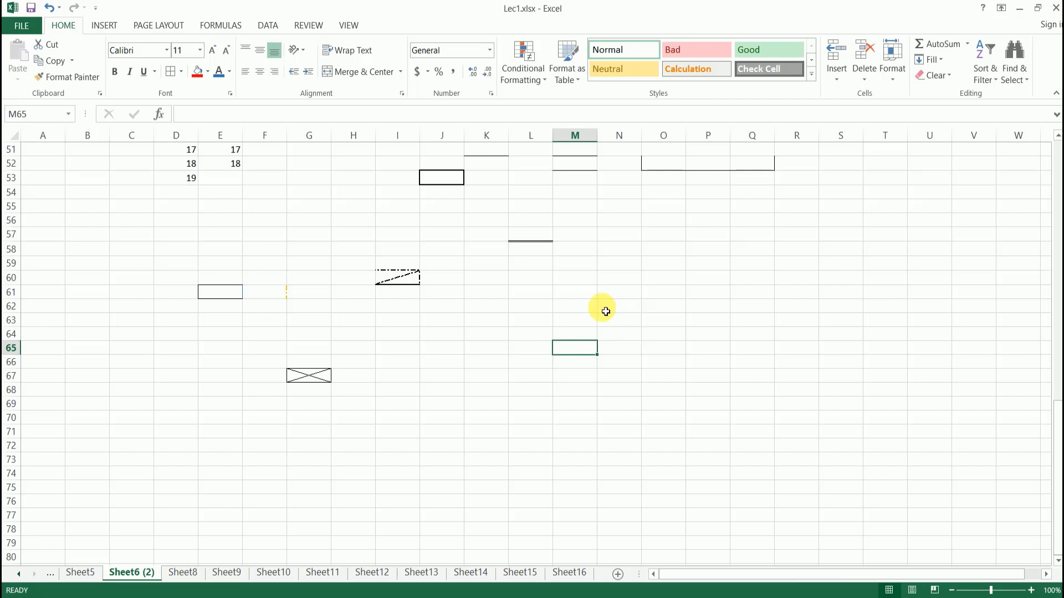
text(tari)
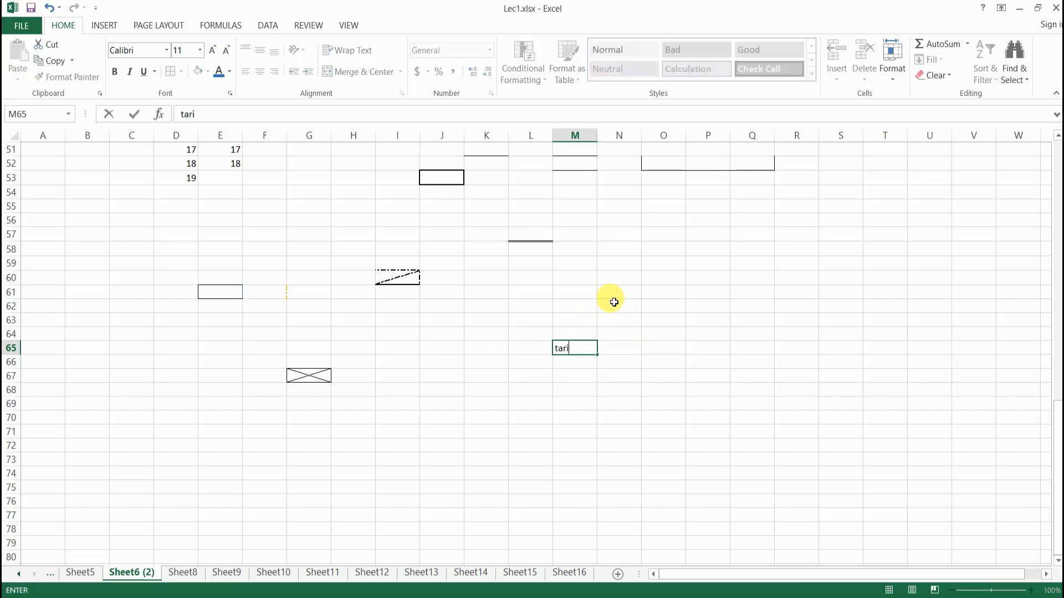
text(q)
click(610, 323)
click(576, 378)
click(574, 350)
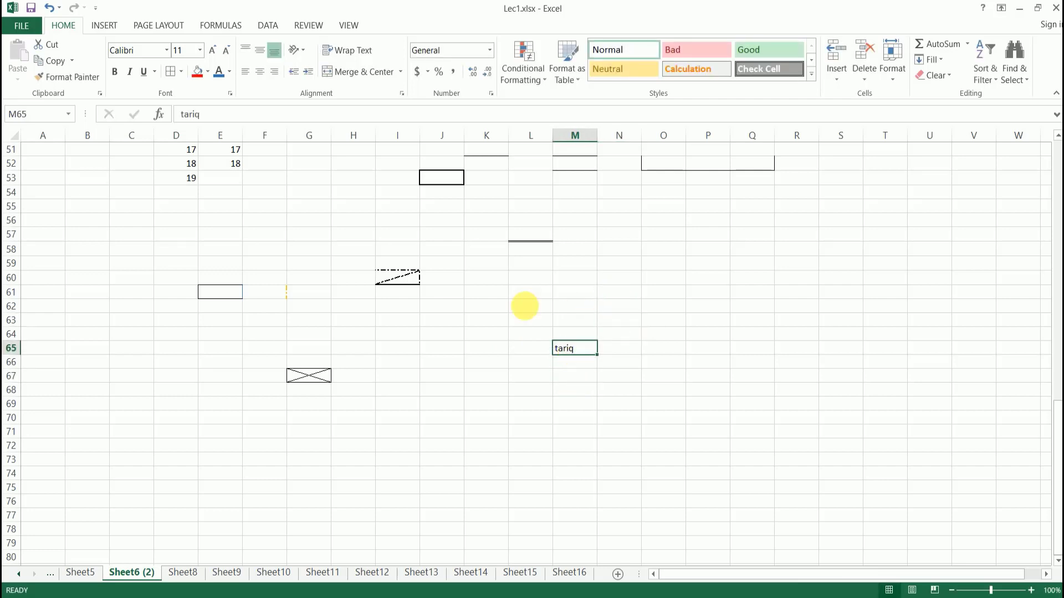
Apply the Strikethrough effect to the text in cell M65 through the Format Cells font settings
click(230, 93)
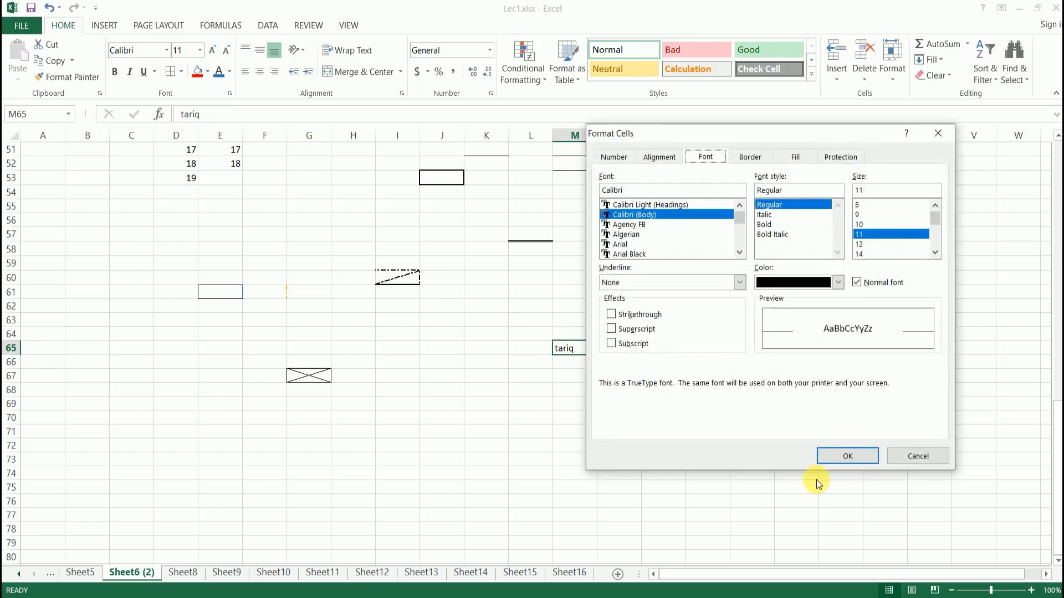
click(931, 455)
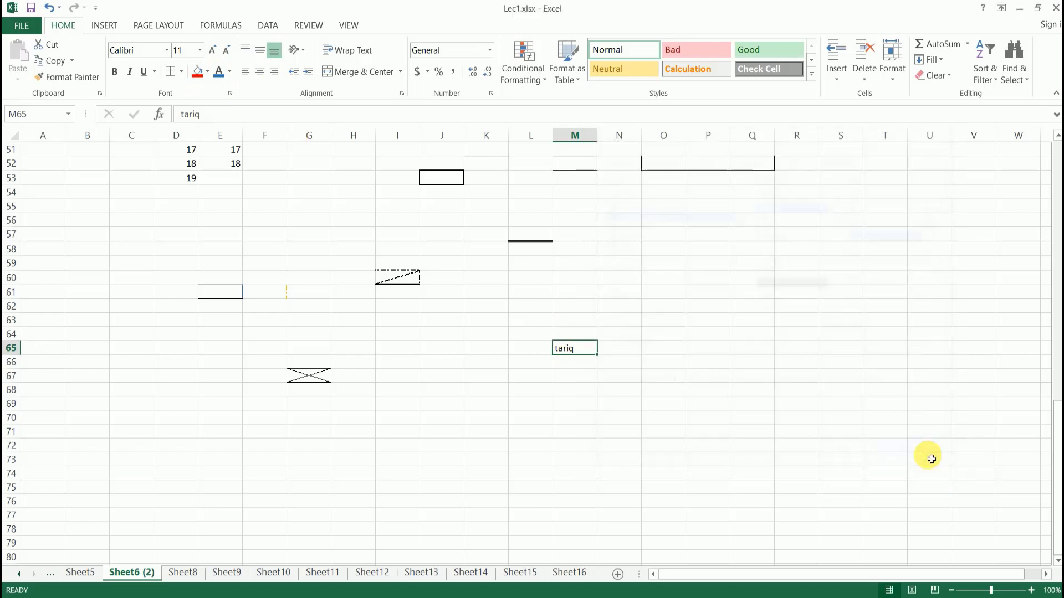
click(230, 96)
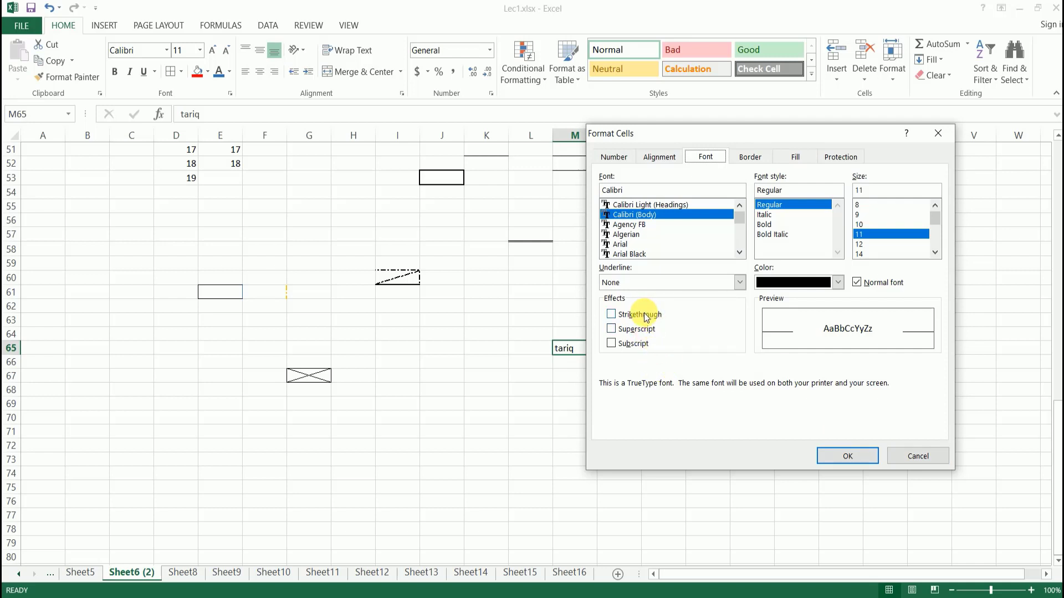
click(643, 316)
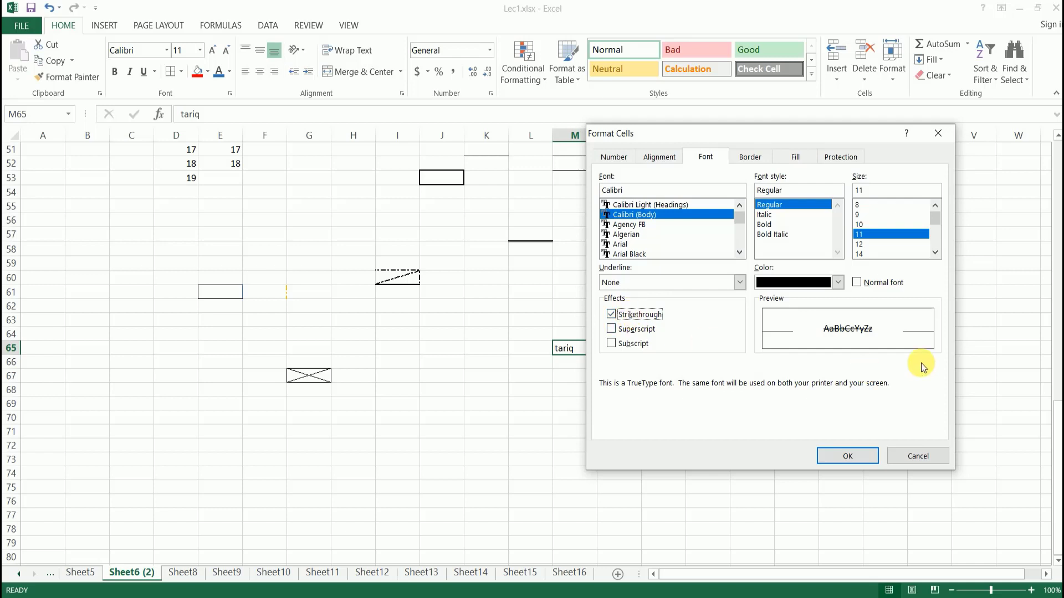
click(859, 454)
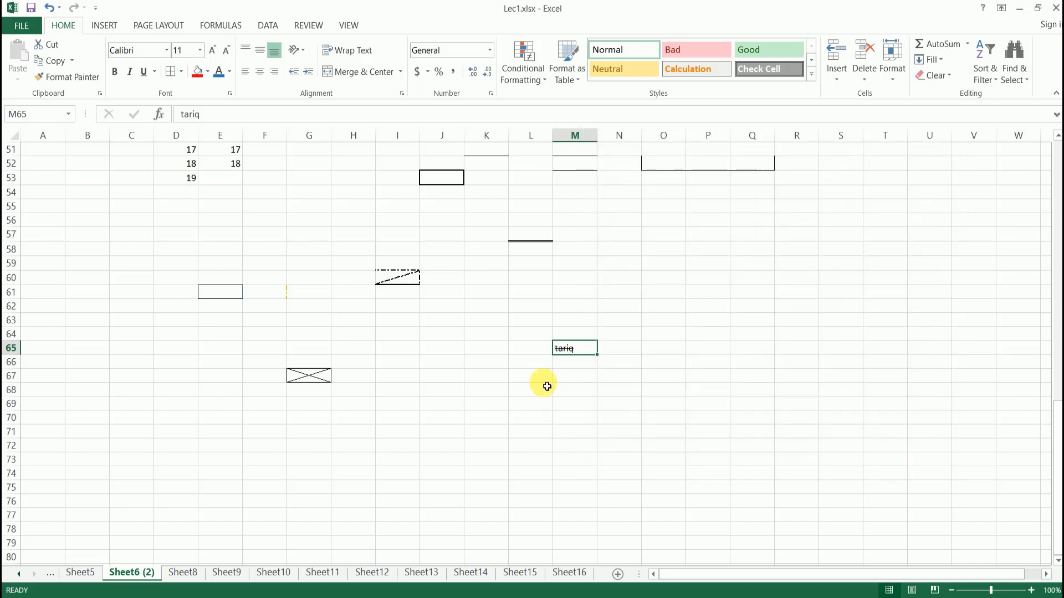
click(579, 377)
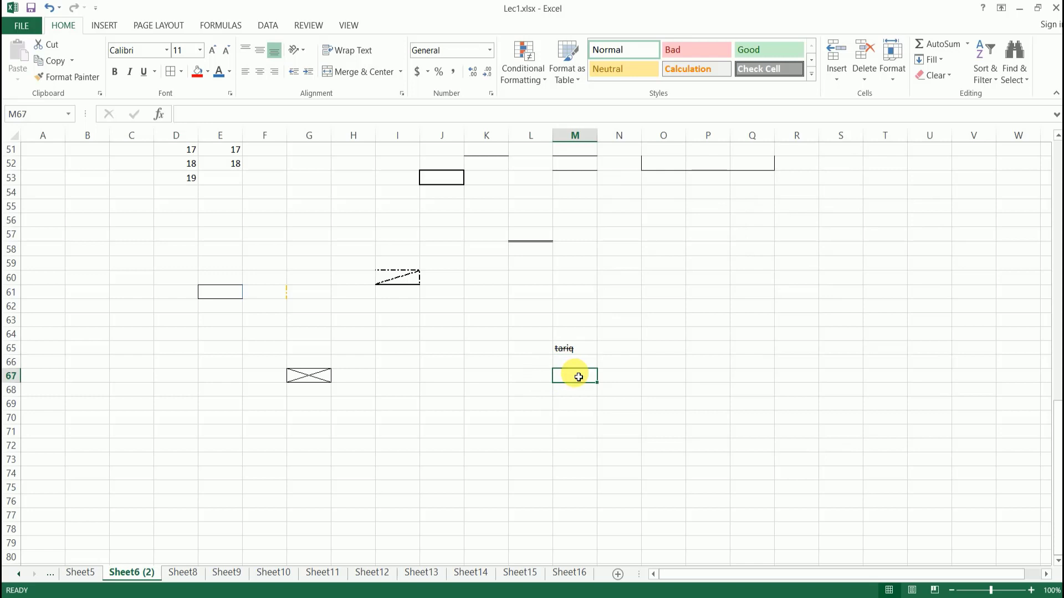
click(576, 349)
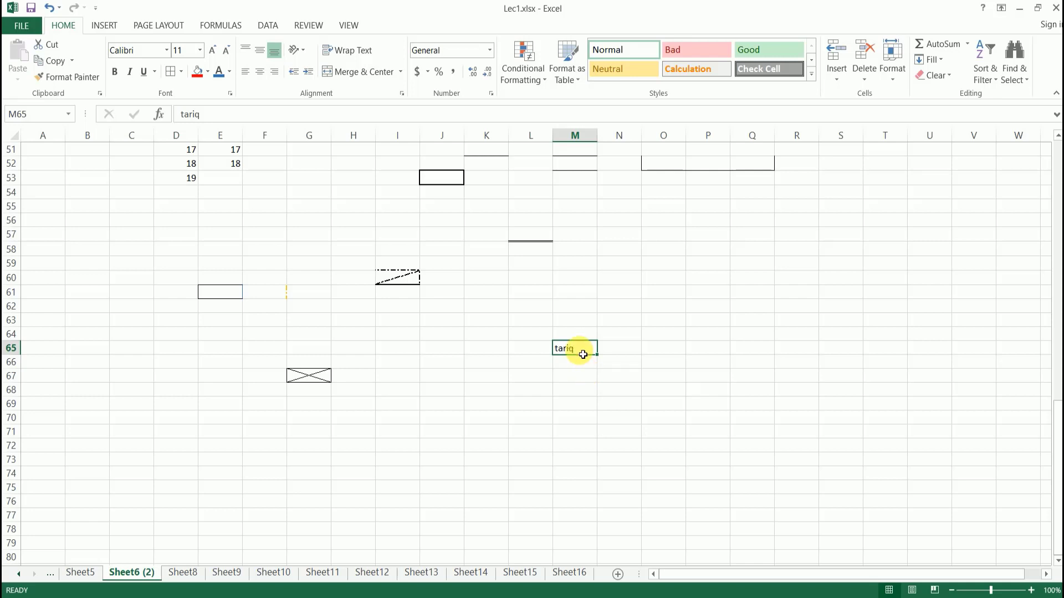
click(230, 93)
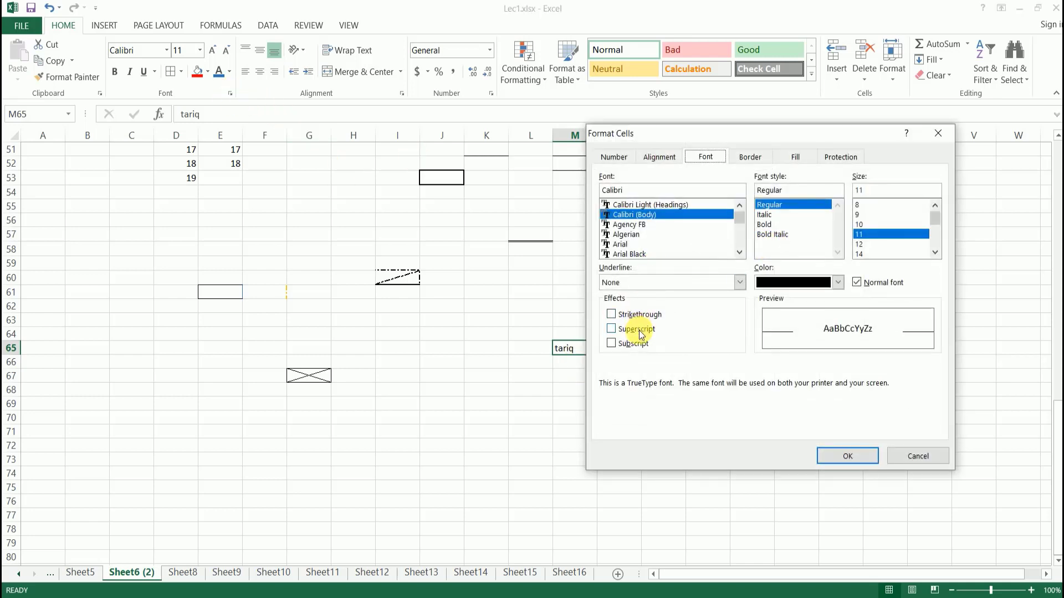
click(919, 456)
Enter H2 in the empty cell K68
scroll(513, 316, down, 3)
click(493, 260)
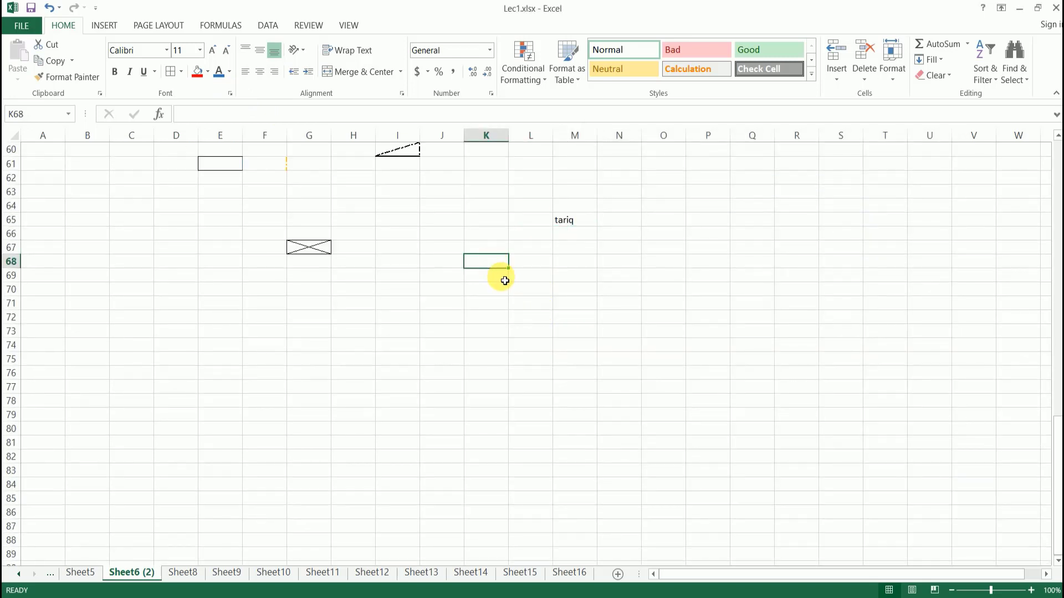
text(H2)
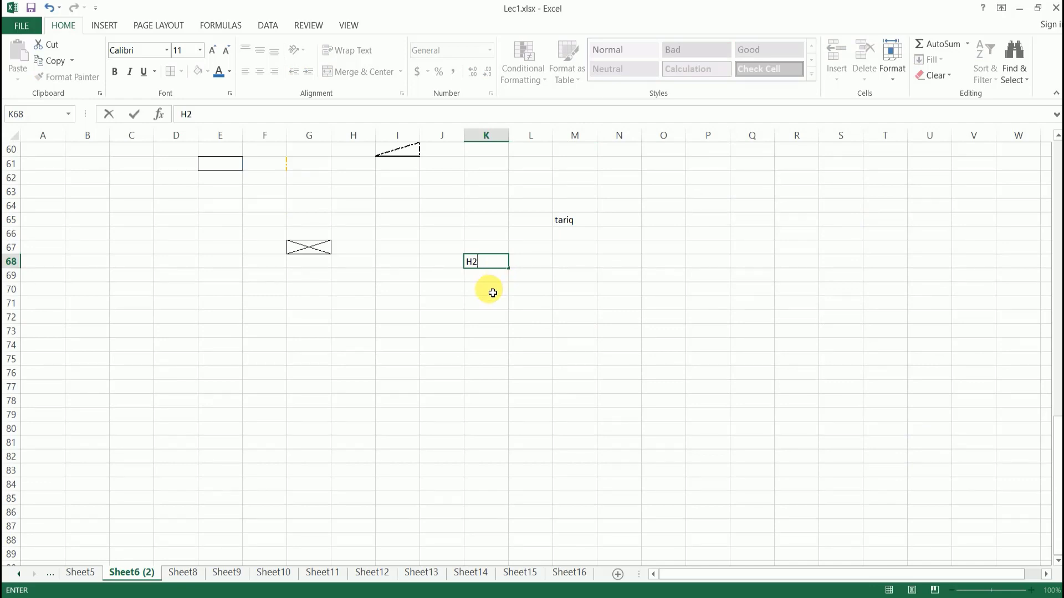
key(shift+Left)
key(Right)
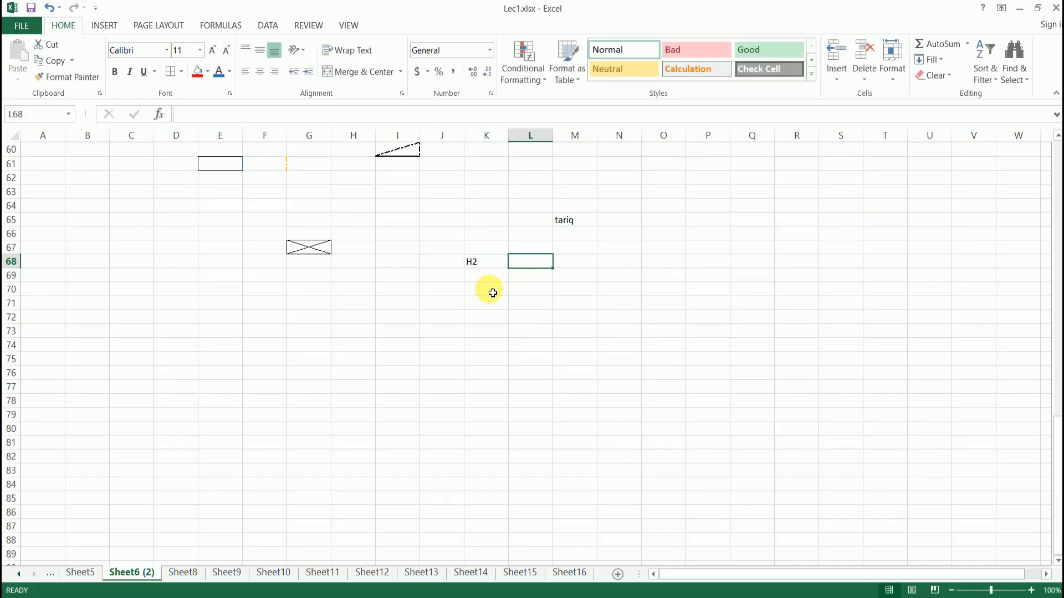
Format only the 2 of H2 in cell K68 as superscript and commit the cell edit
click(484, 263)
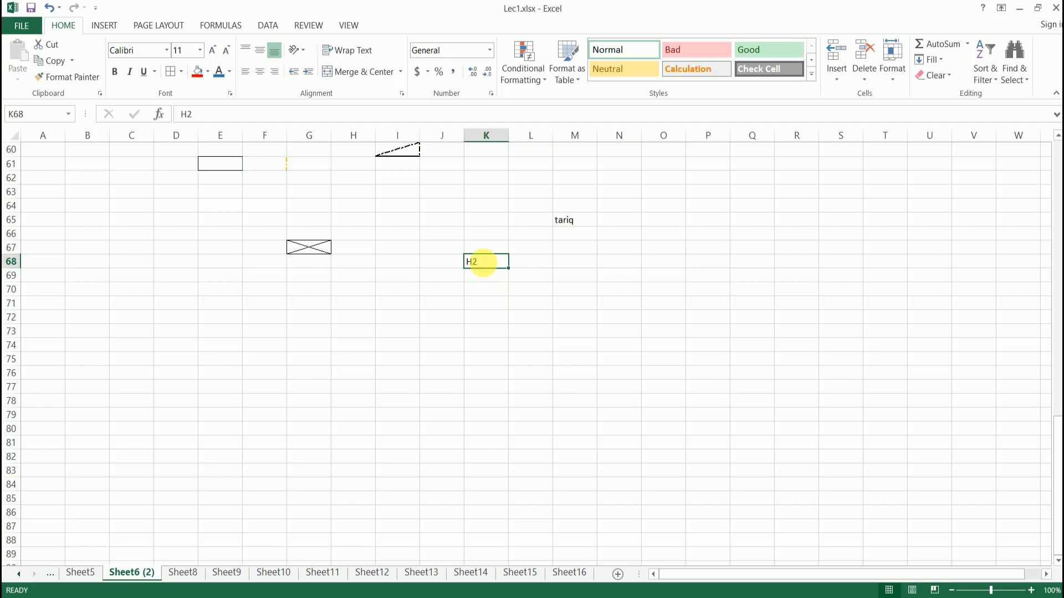
double_click(476, 265)
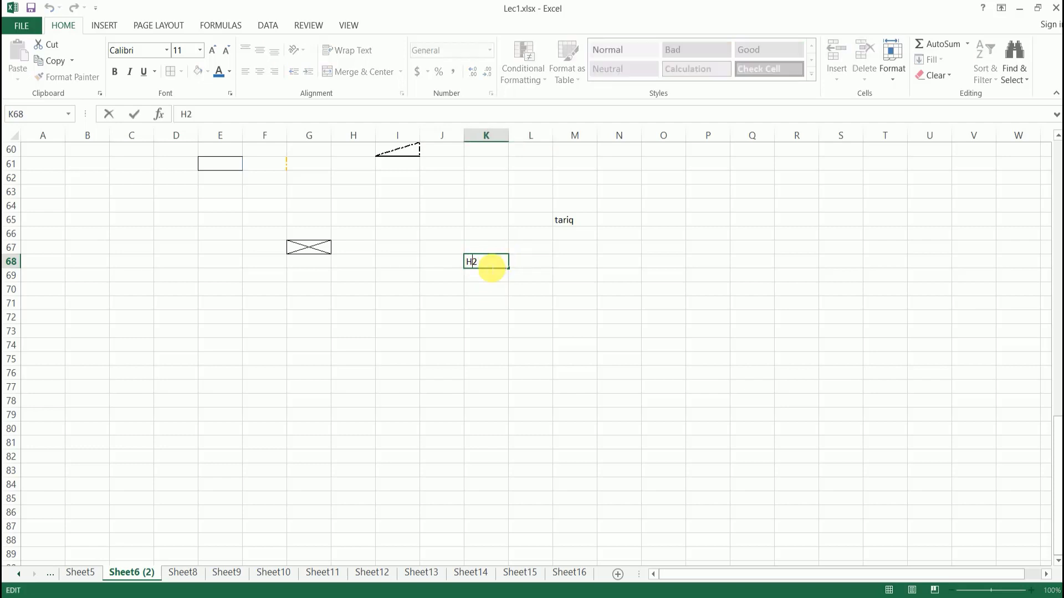
click(230, 94)
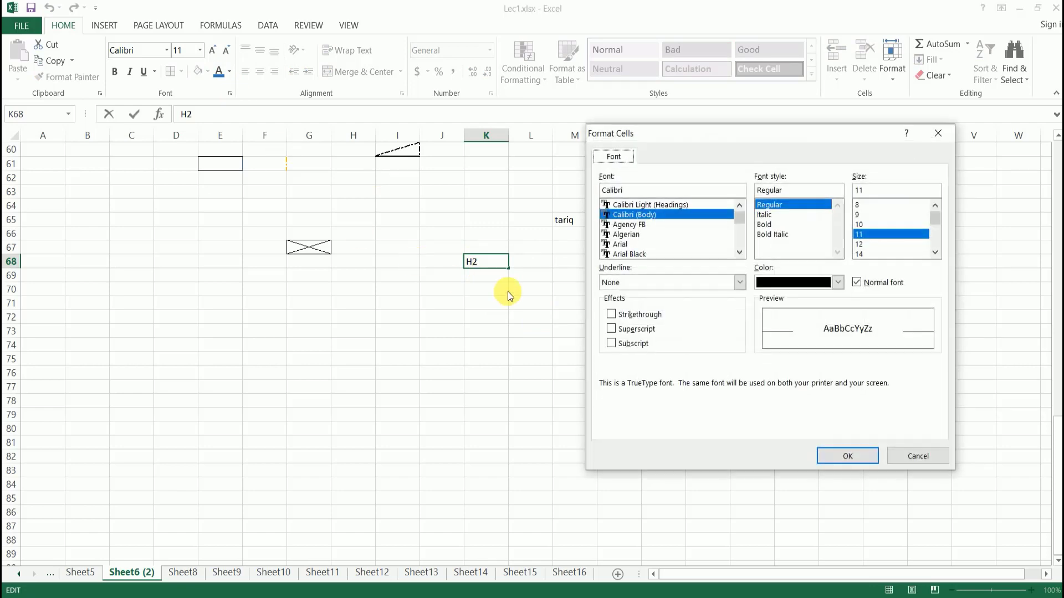
click(623, 331)
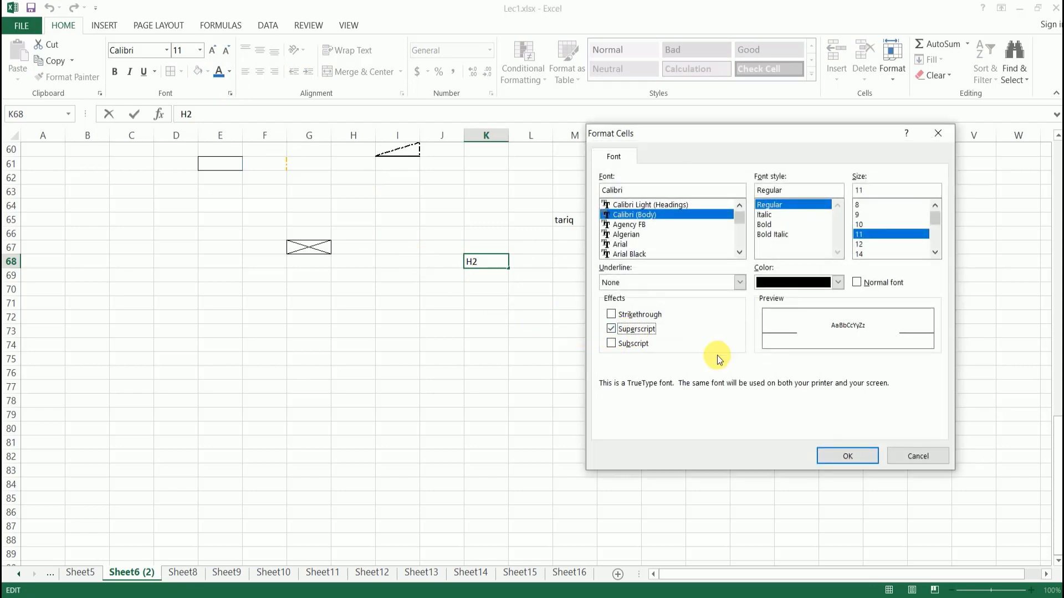
click(854, 460)
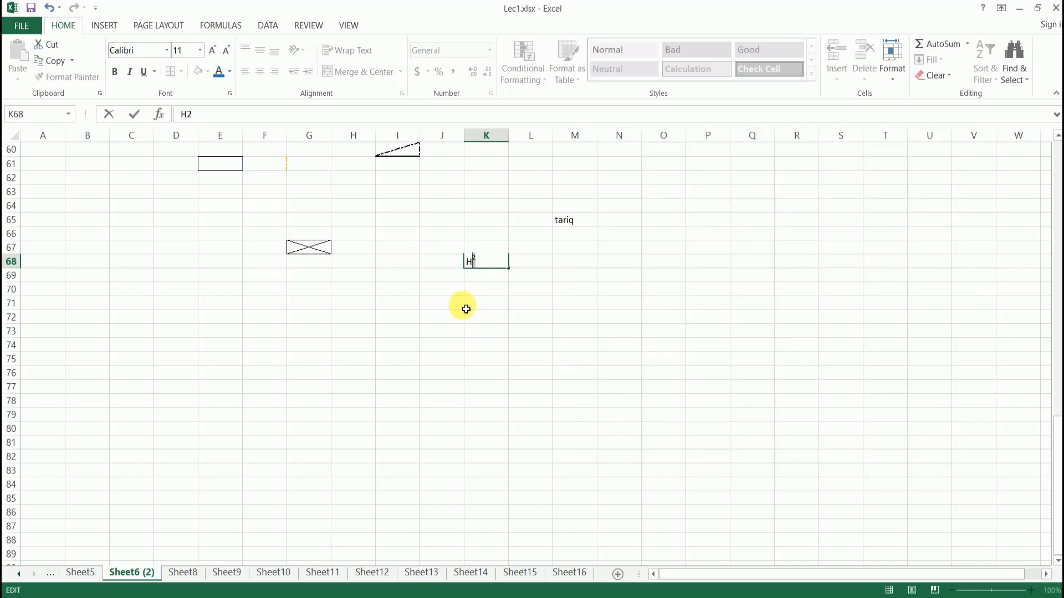
key(Return)
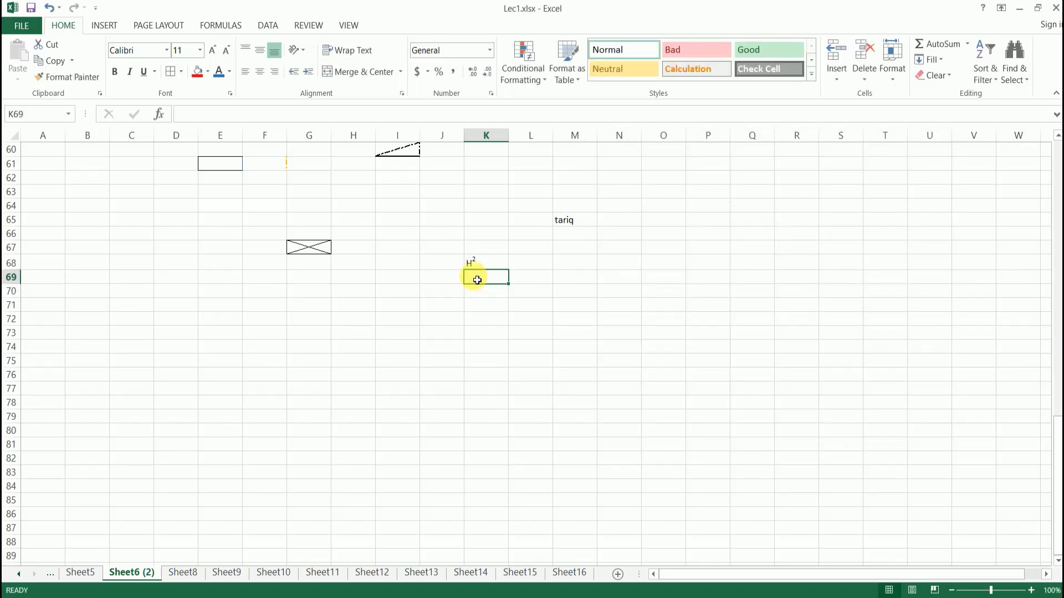
Enter H2 in the empty cell I70
click(406, 291)
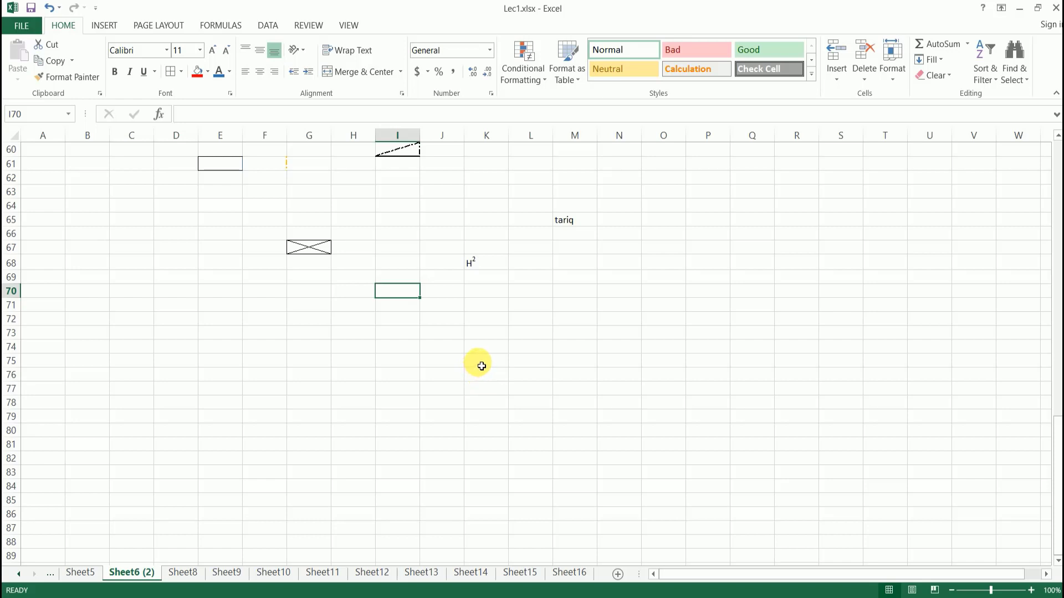
text(H2)
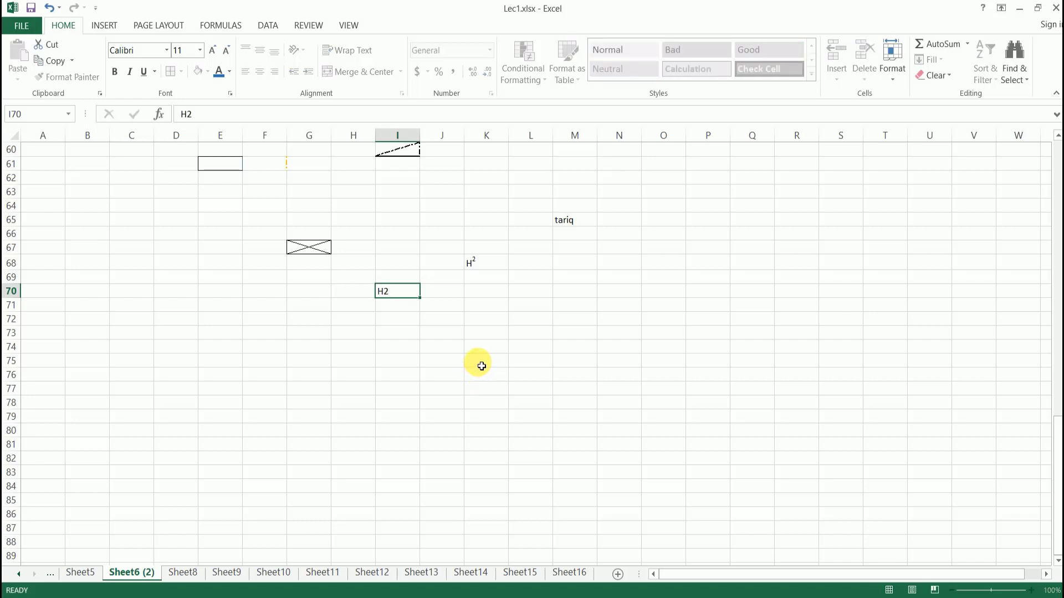
click(403, 320)
Format only the 2 of H2 in cell I70 as subscript and commit the cell edit
click(402, 292)
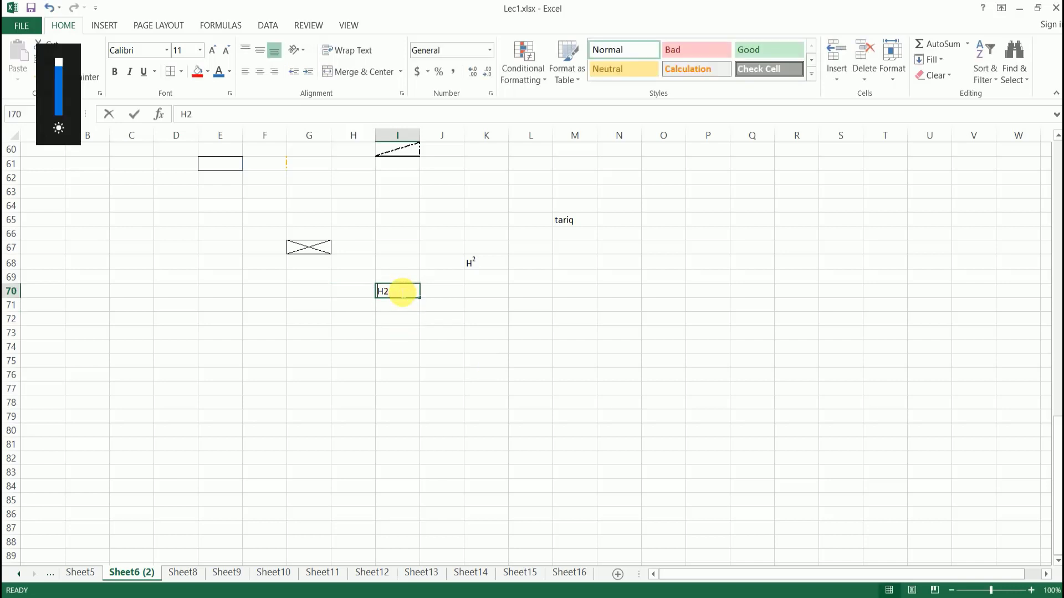
double_click(402, 292)
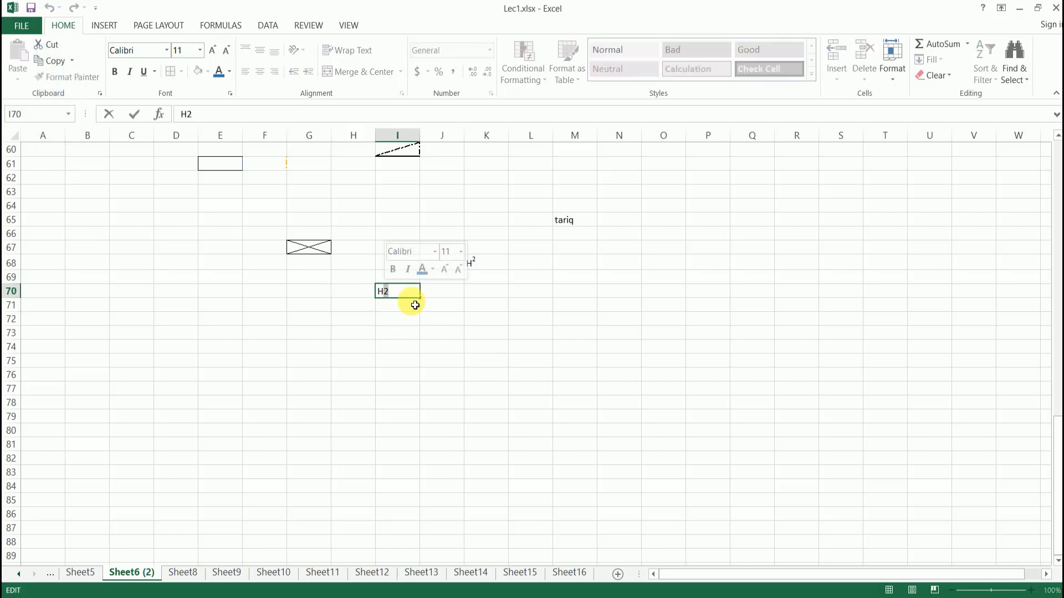
click(230, 94)
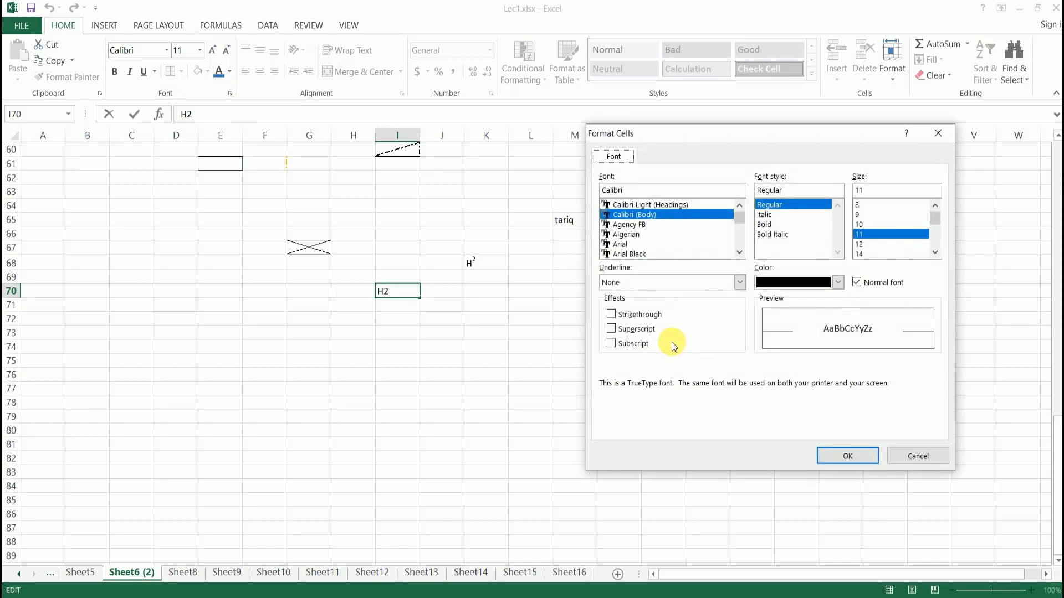
click(640, 346)
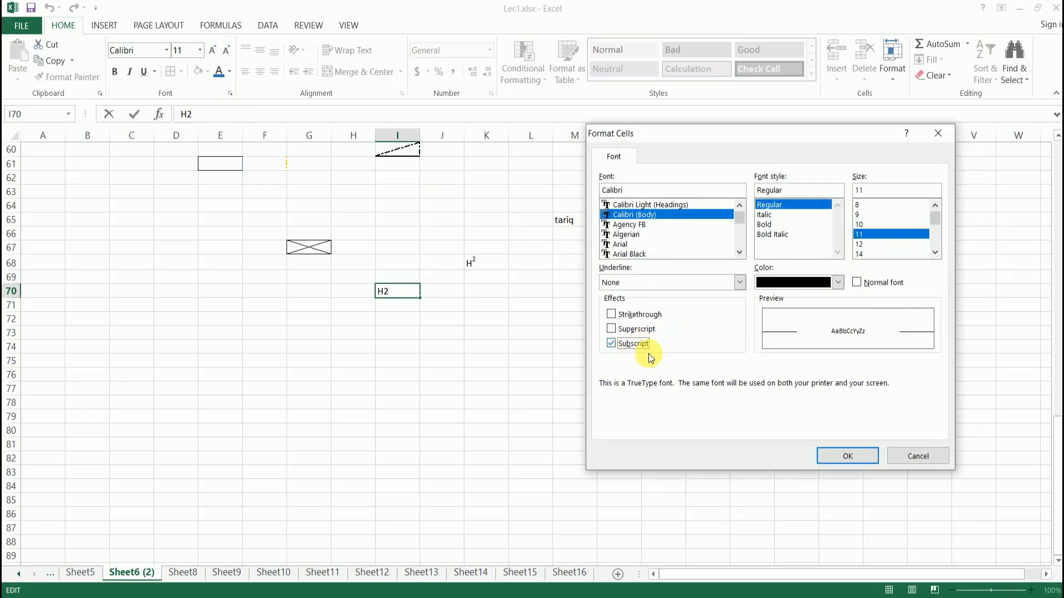
click(836, 461)
click(409, 348)
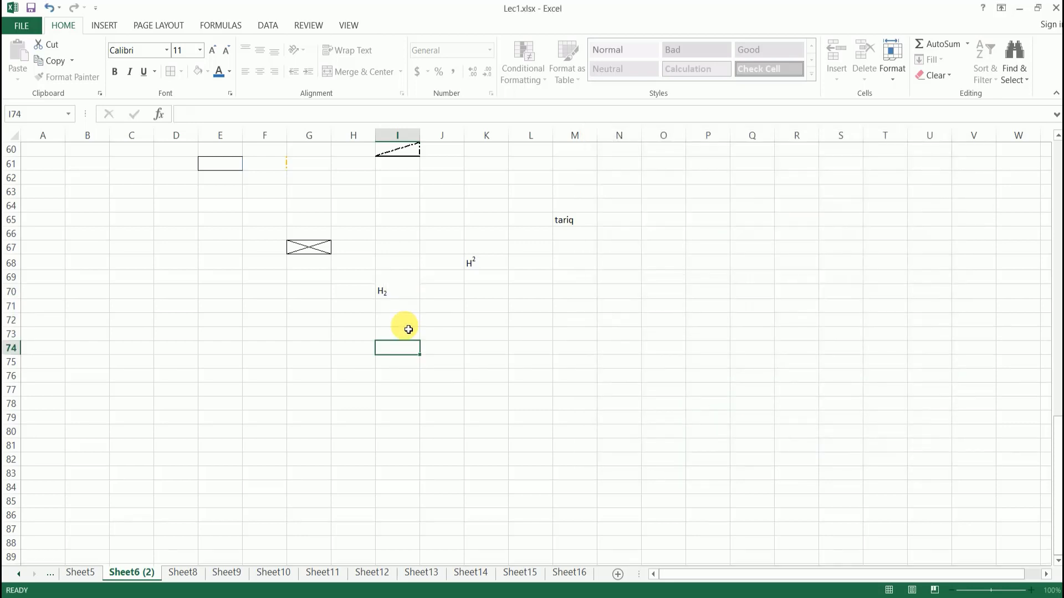
Review the Number and Alignment settings of cell I70 in Format Cells without applying any change
click(401, 295)
key(ctrl+1)
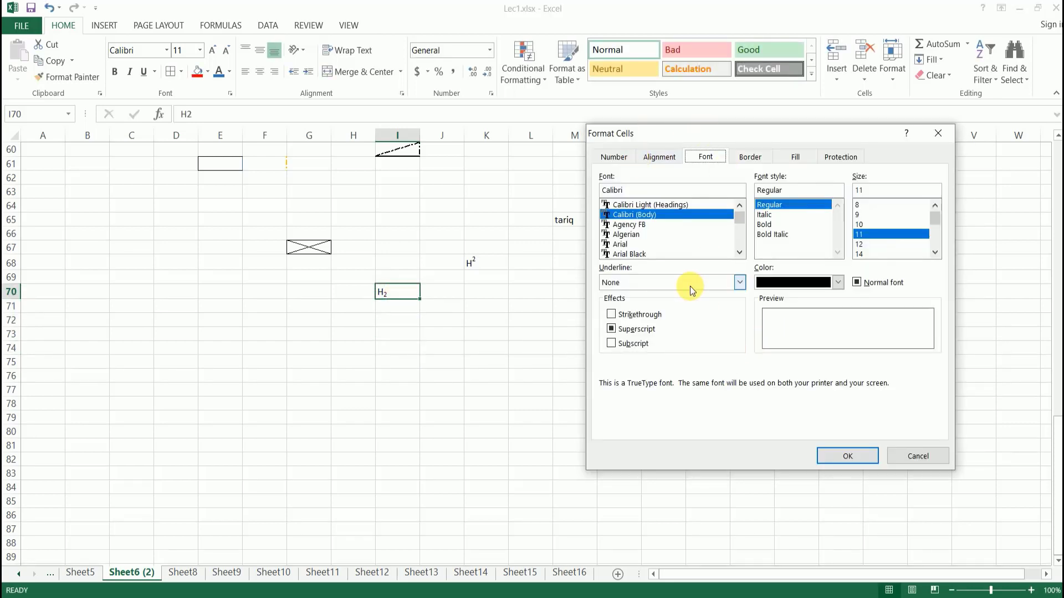
click(622, 161)
click(657, 160)
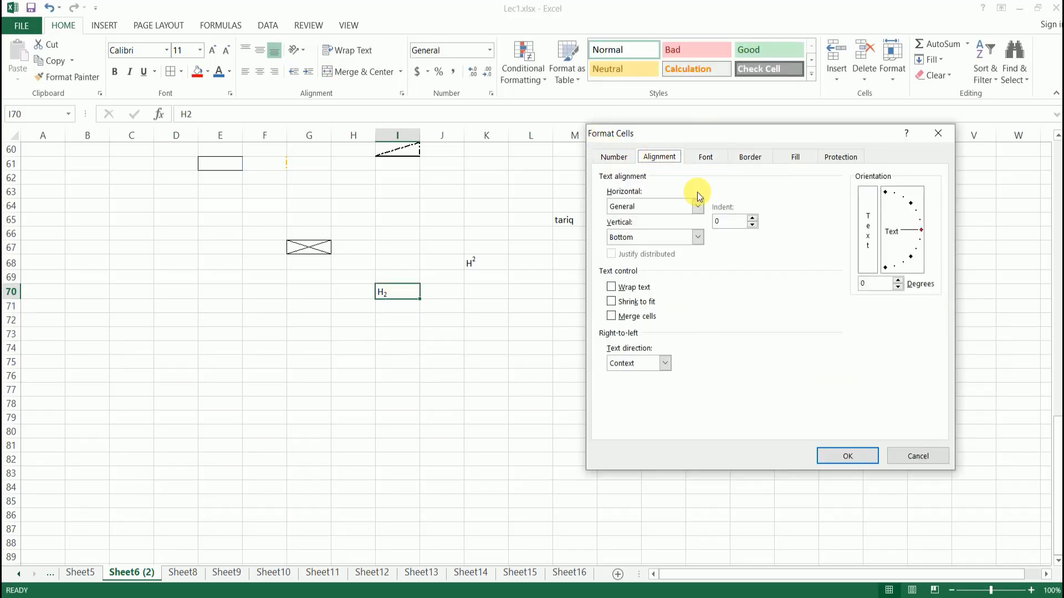
click(916, 454)
click(401, 338)
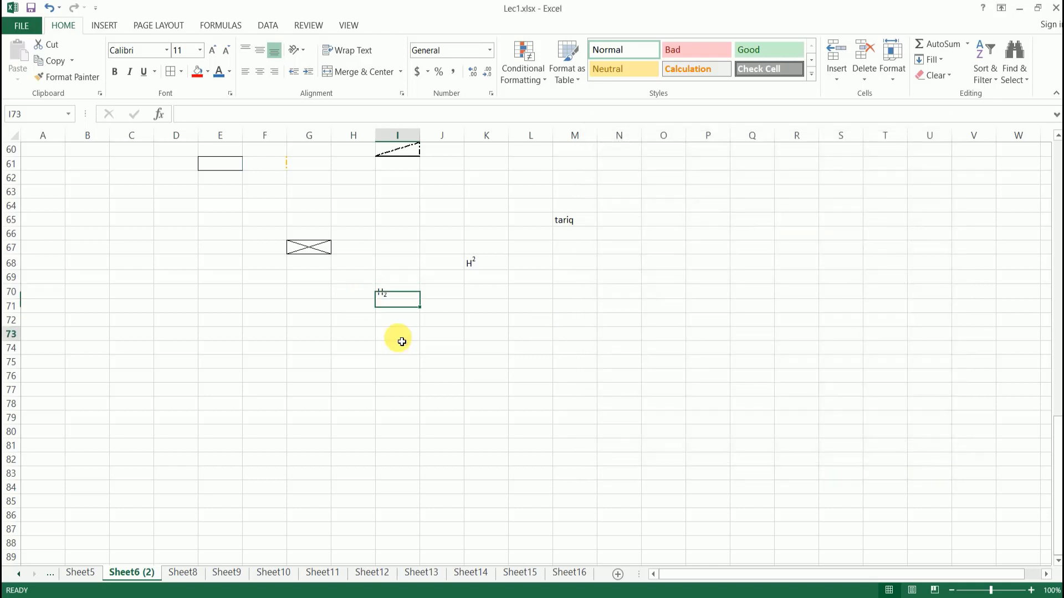
click(483, 321)
click(328, 336)
click(353, 360)
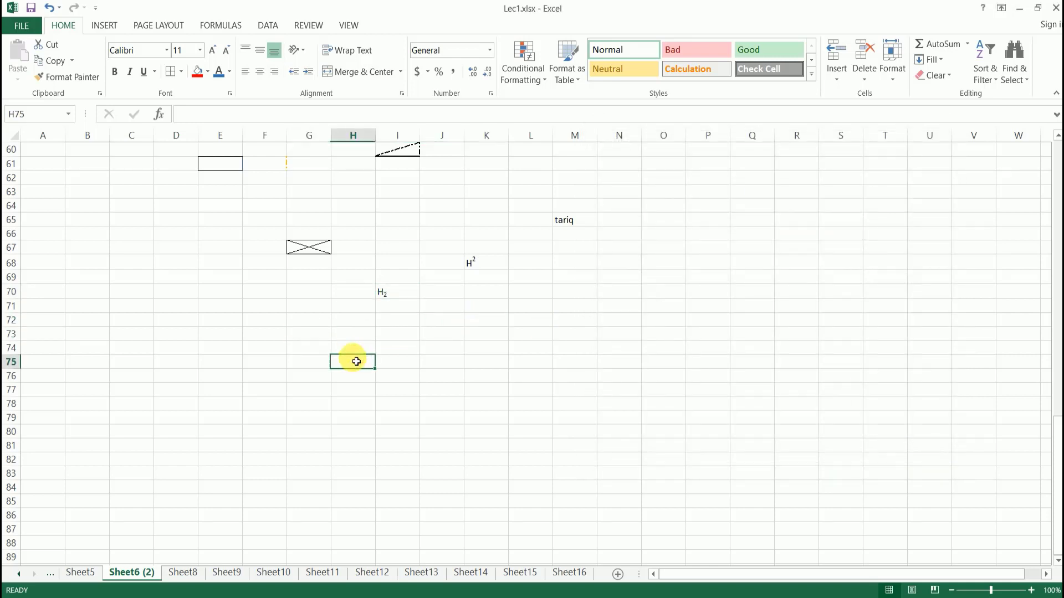
click(257, 361)
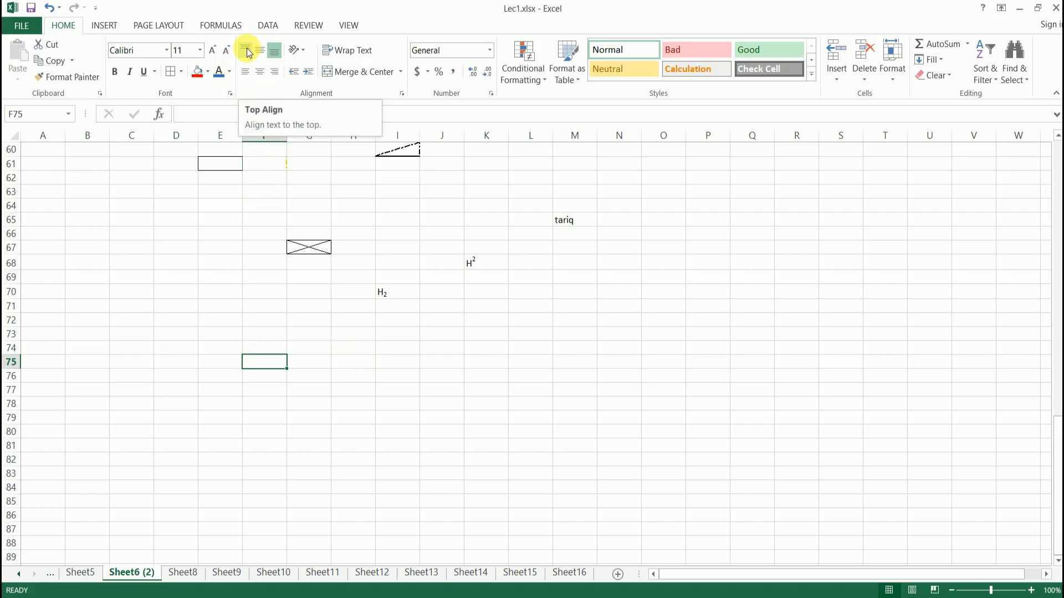
scroll(316, 332, up, 10)
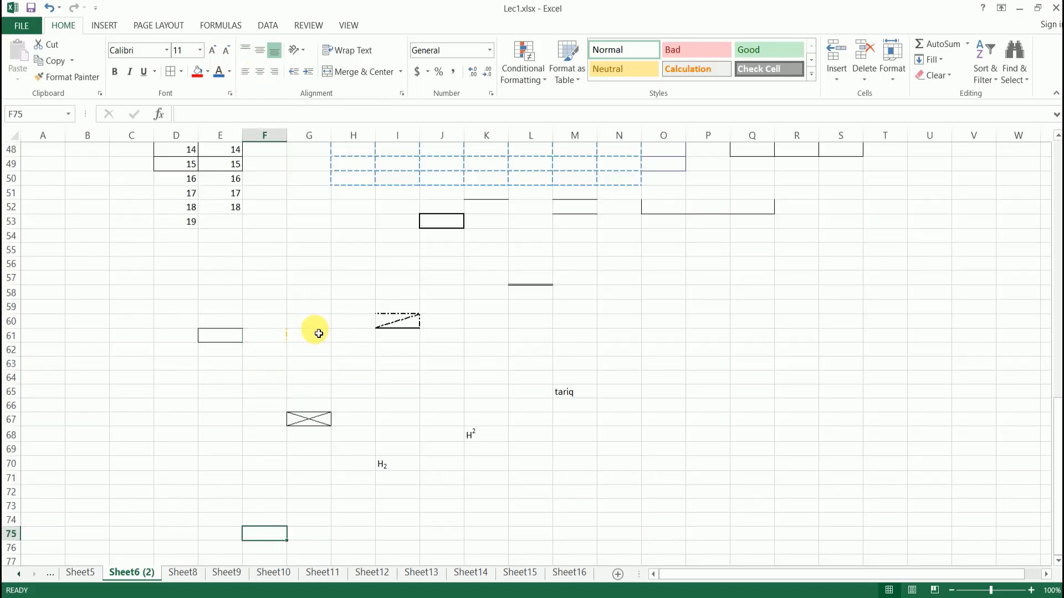
scroll(317, 331, up, 10)
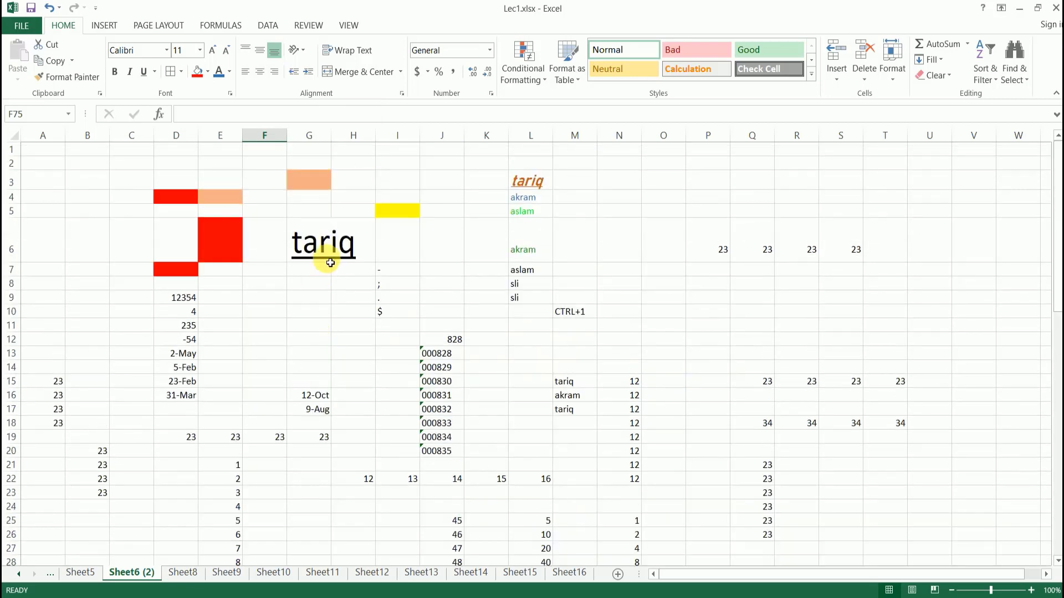
Select the text cell M65 and zoom the sheet in to 152%
click(332, 251)
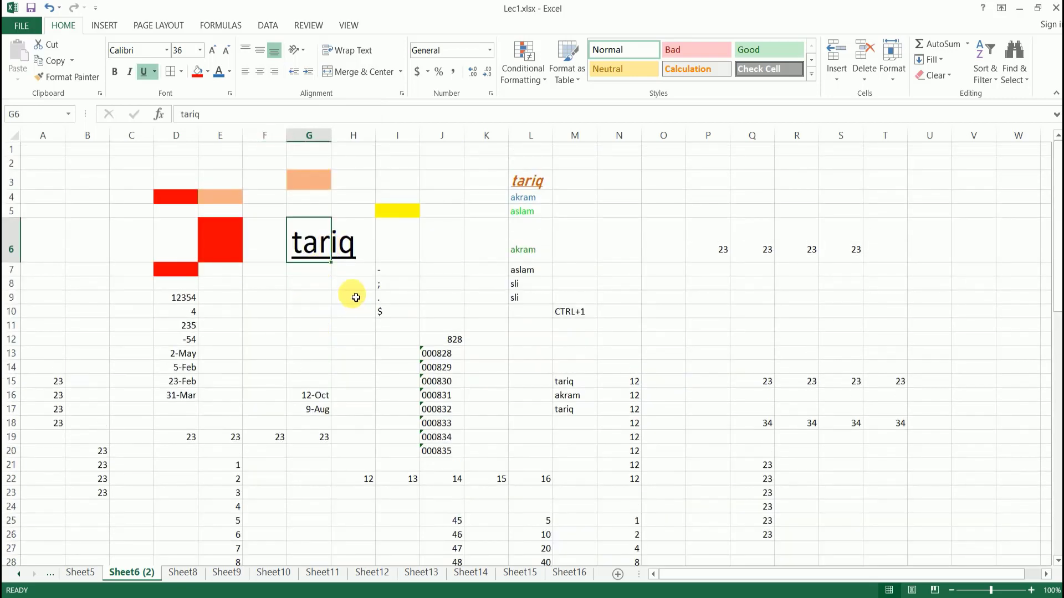
click(321, 290)
scroll(681, 319, down, 6)
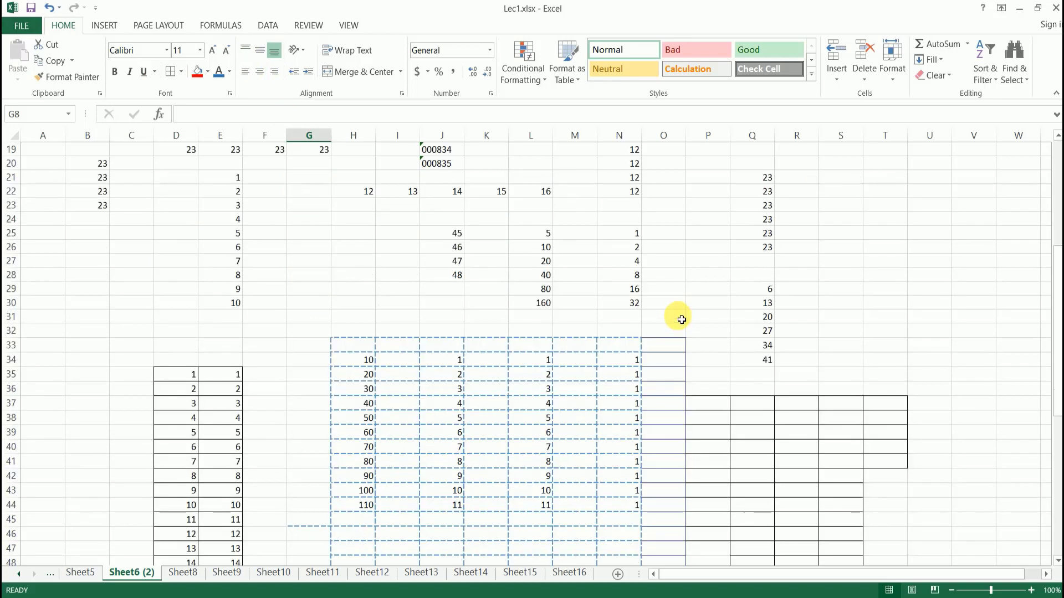
scroll(682, 319, down, 13)
click(592, 254)
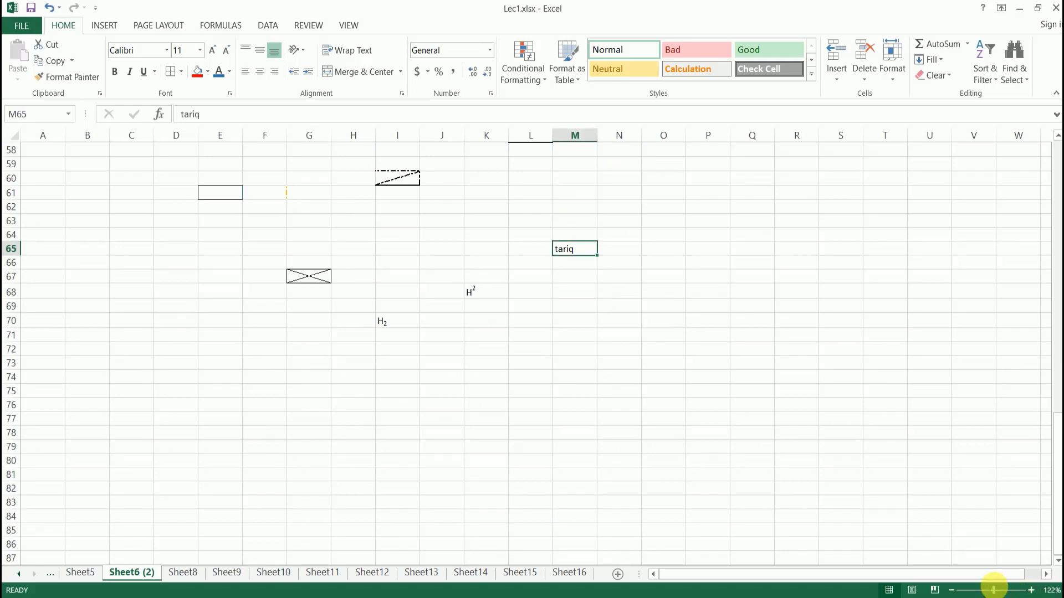
drag(993, 589, 997, 589)
scroll(637, 366, down, 4)
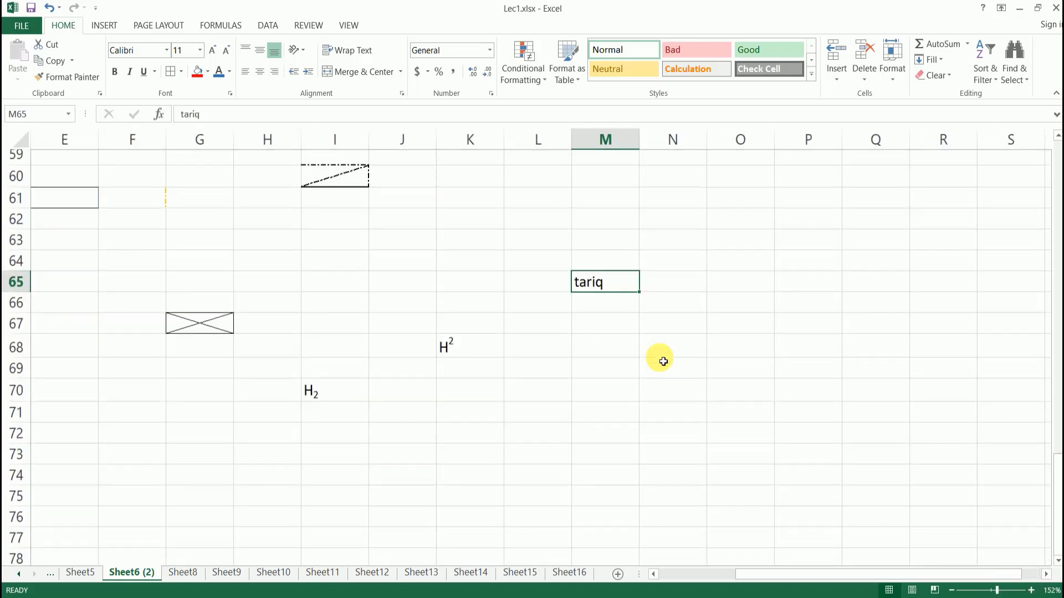
scroll(637, 388, up, 1)
click(604, 410)
click(606, 377)
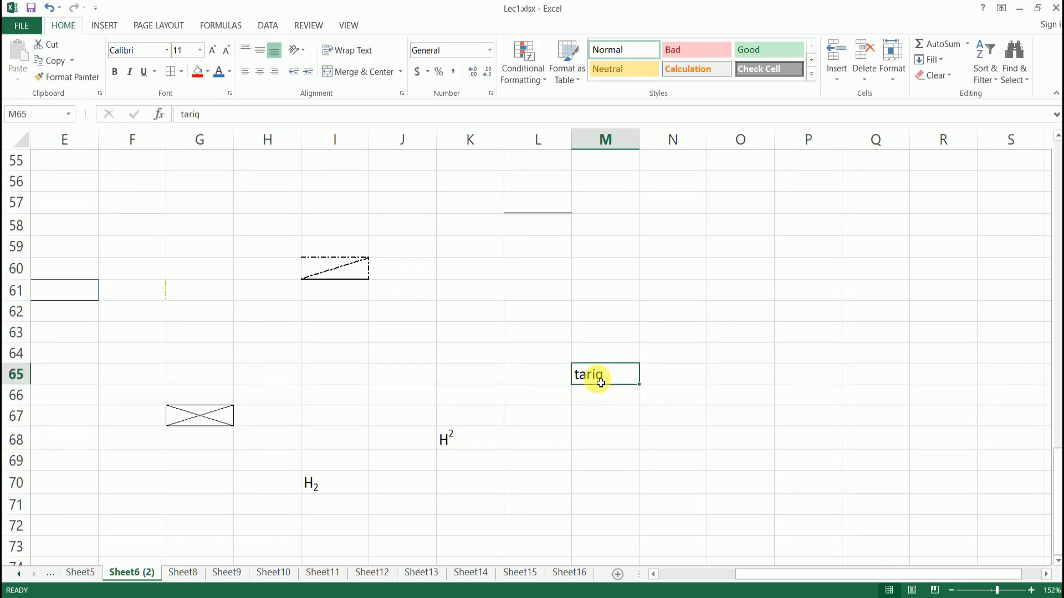
Try the top and middle vertical alignments and the left, center and right horizontal alignments on the text in cell M65
click(246, 51)
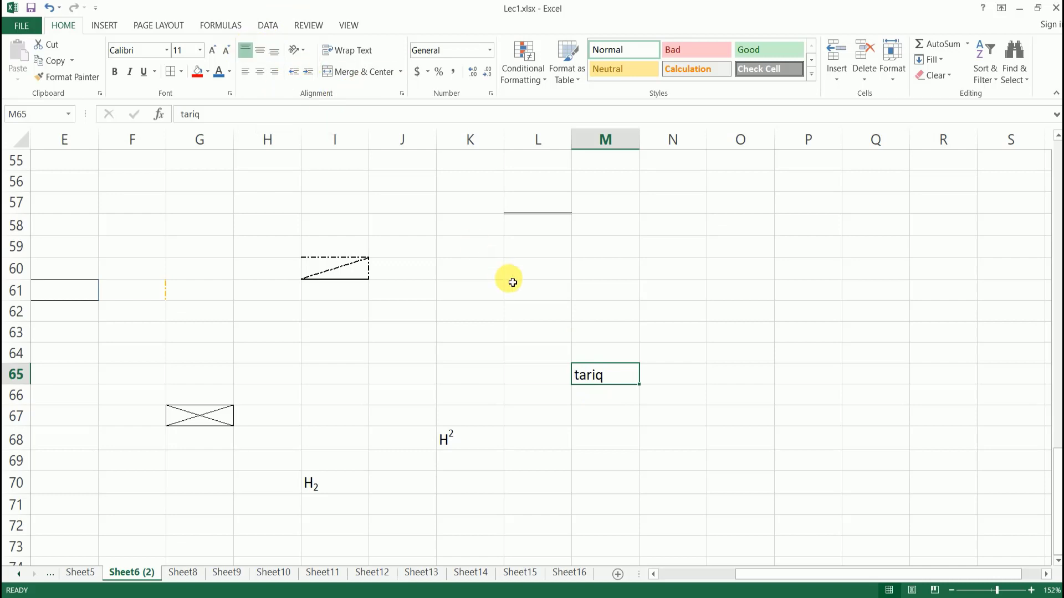
click(248, 75)
click(259, 72)
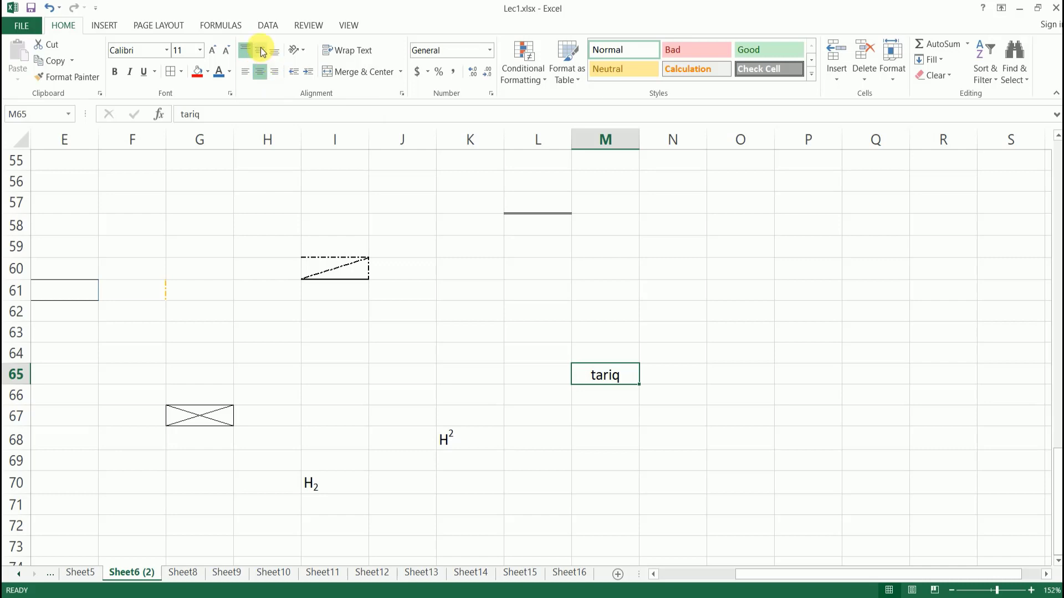
click(263, 52)
click(260, 74)
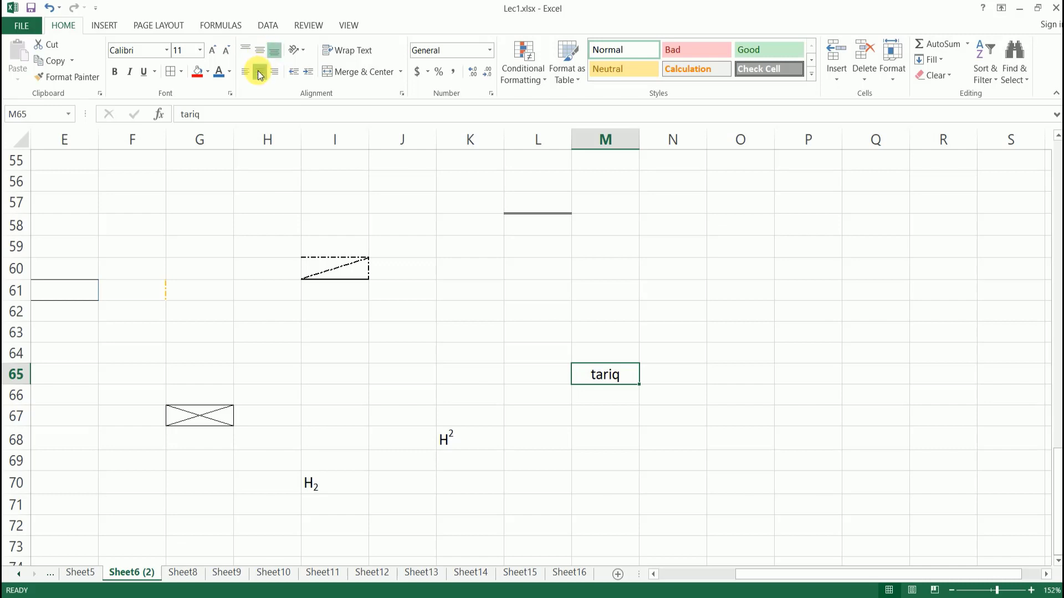
click(260, 72)
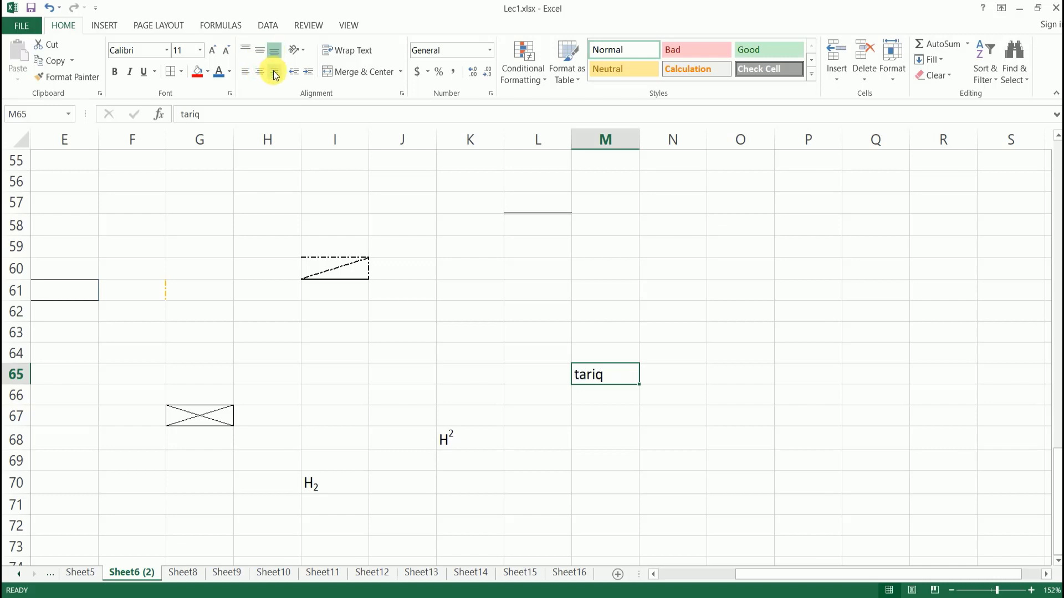
click(260, 72)
click(275, 72)
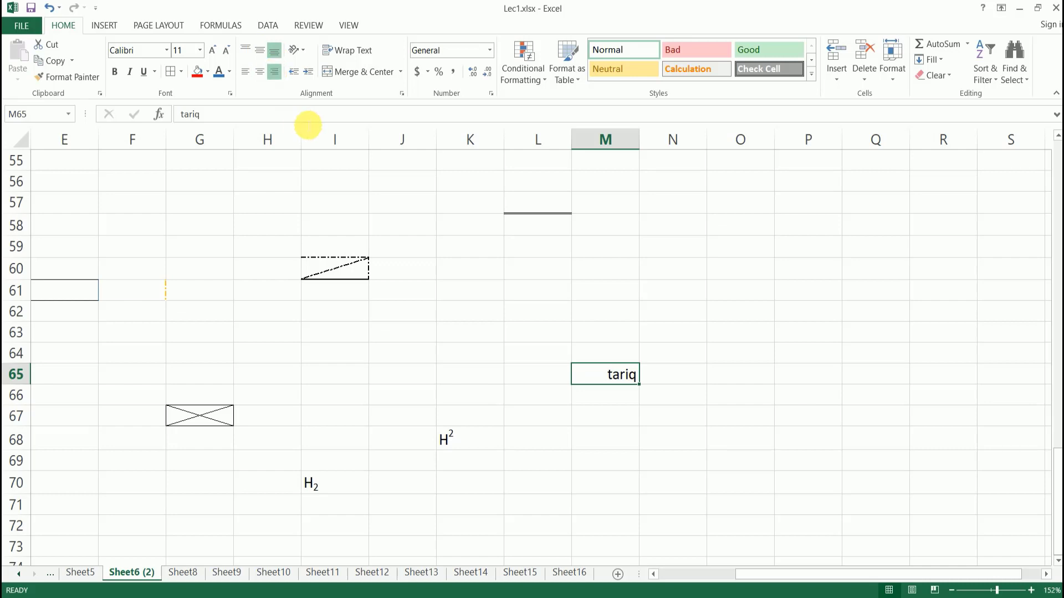
click(260, 72)
Align the text in cell M65 to the top and left of the cell
click(246, 51)
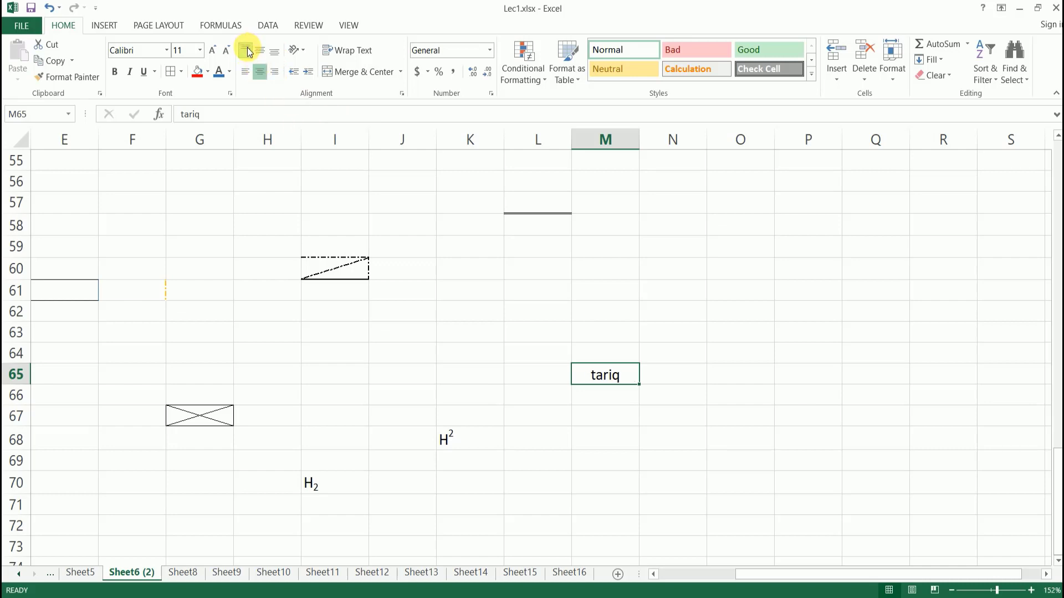
click(245, 72)
click(481, 313)
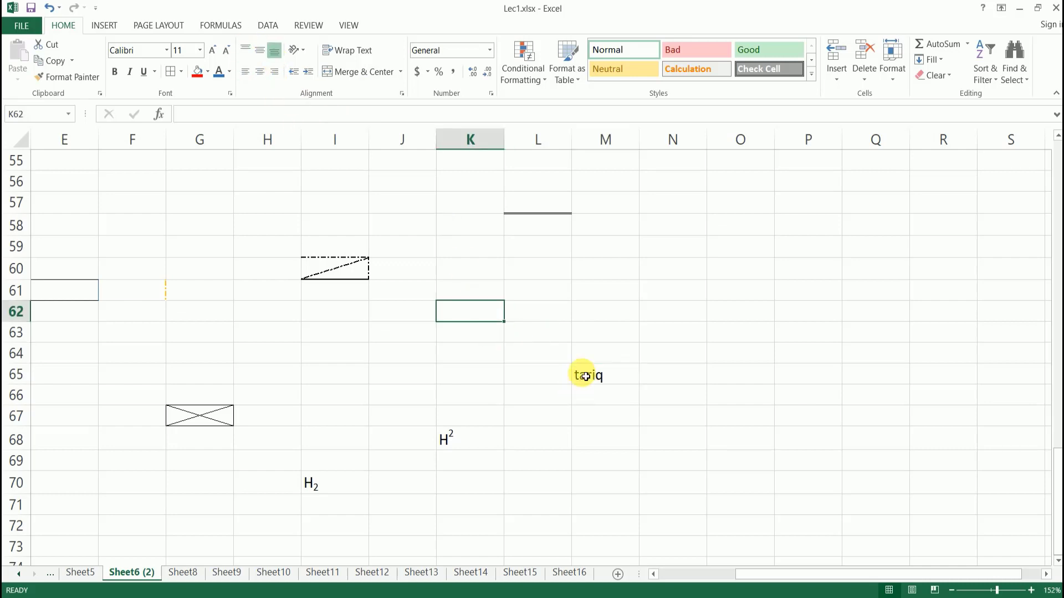
Try angling the text in cell M65 counterclockwise and undo the rotation
click(584, 373)
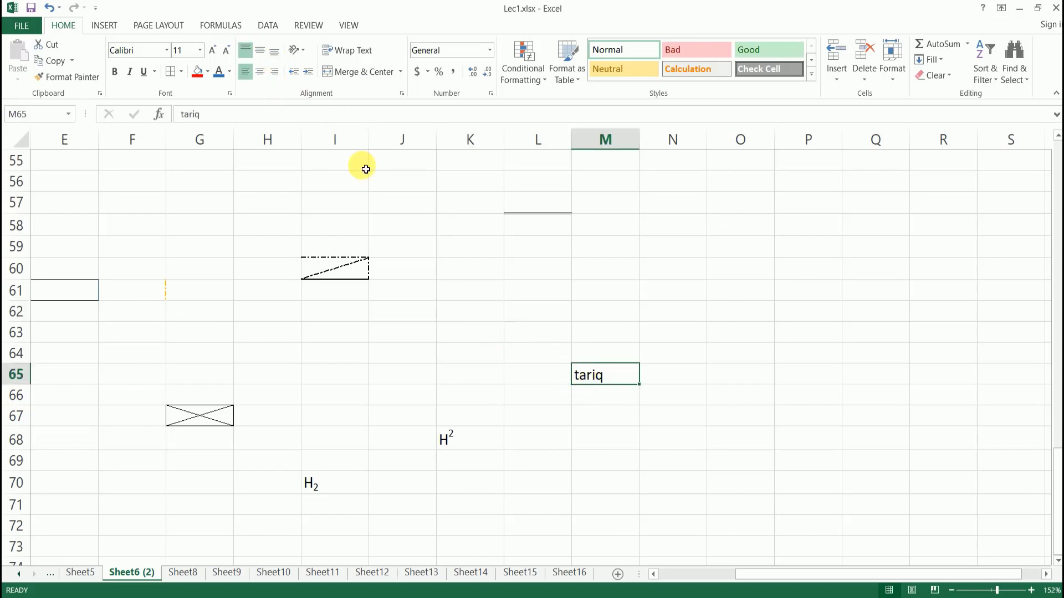
click(304, 52)
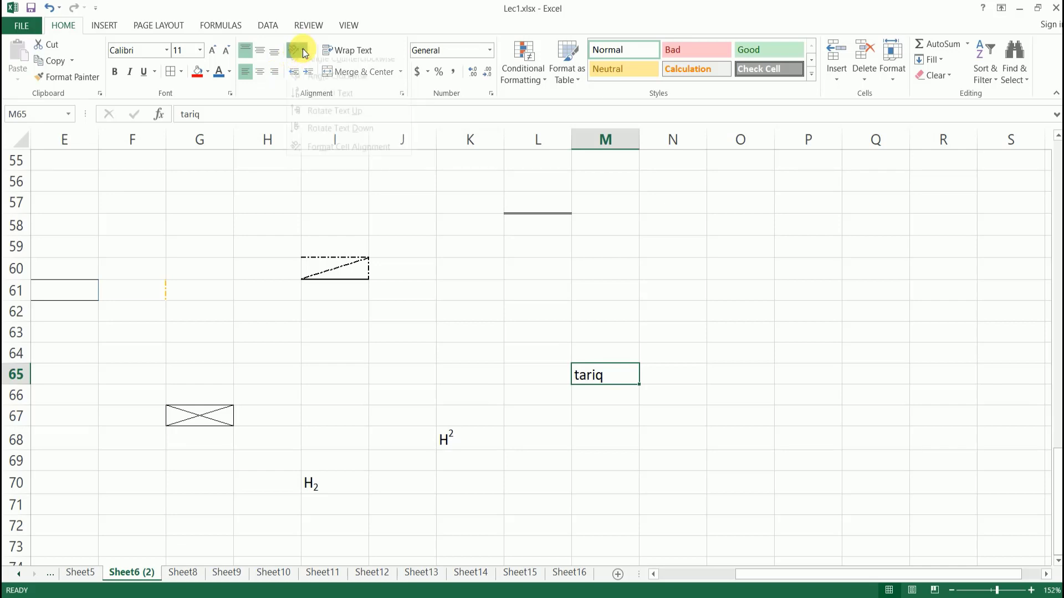
click(345, 76)
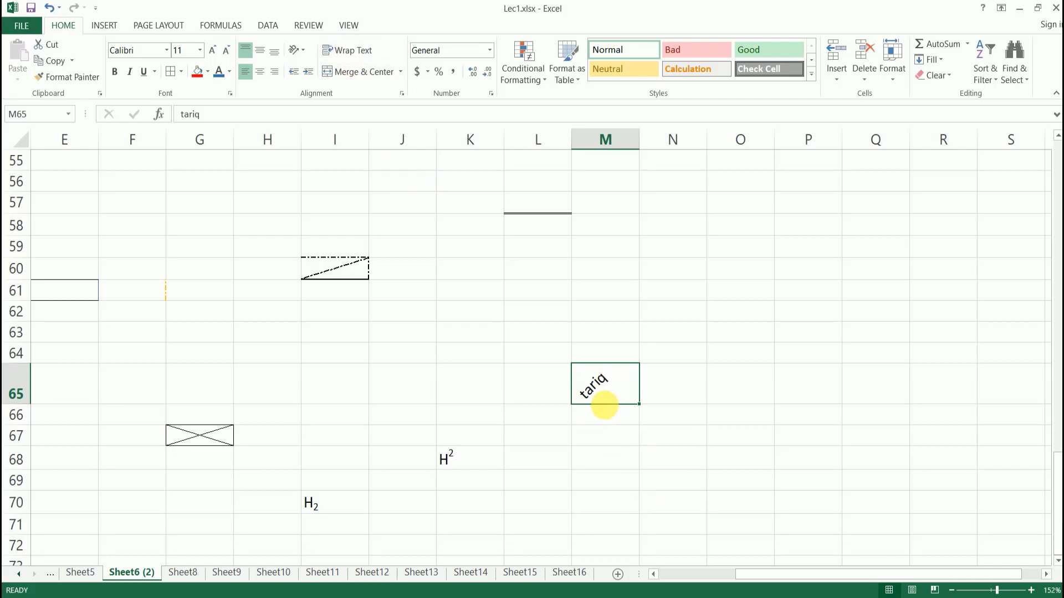
click(609, 414)
click(602, 379)
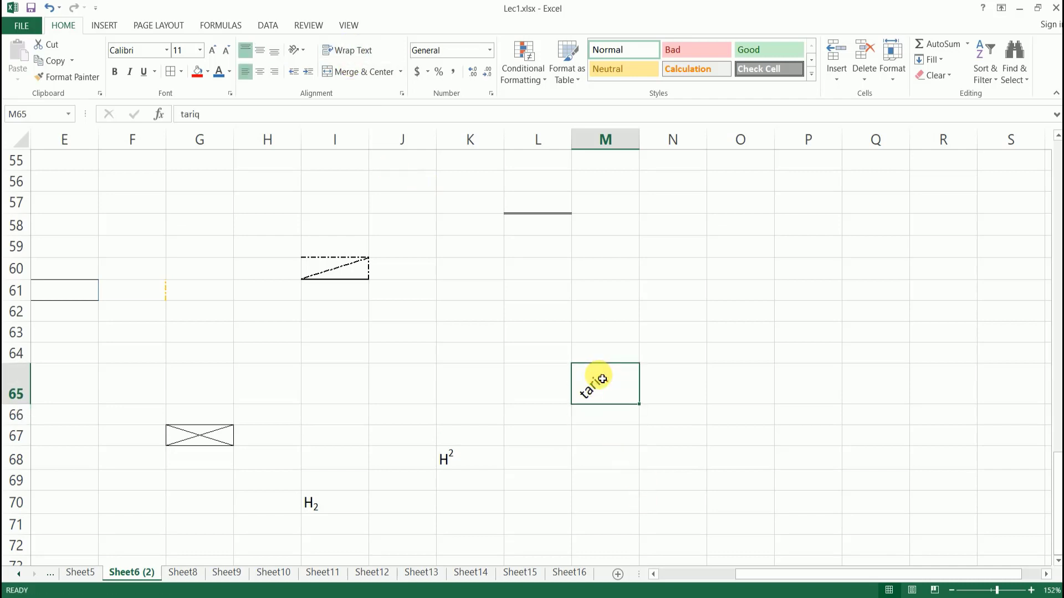
key(ctrl+z)
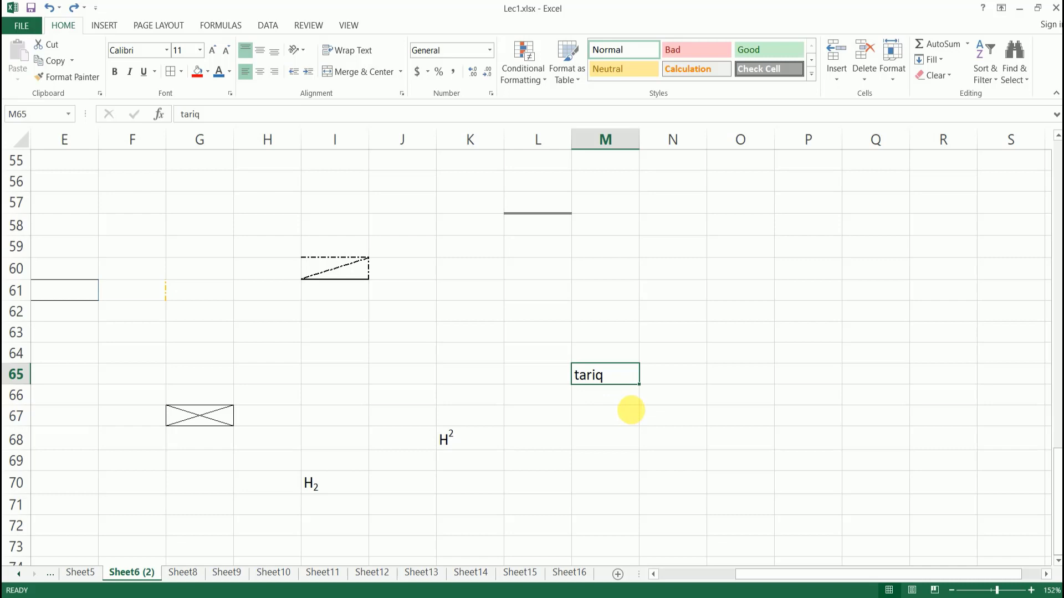
Copy cell M65 and paste it into the range N58:Q63
key(ctrl+c)
drag(678, 228, 895, 331)
key(ctrl+v)
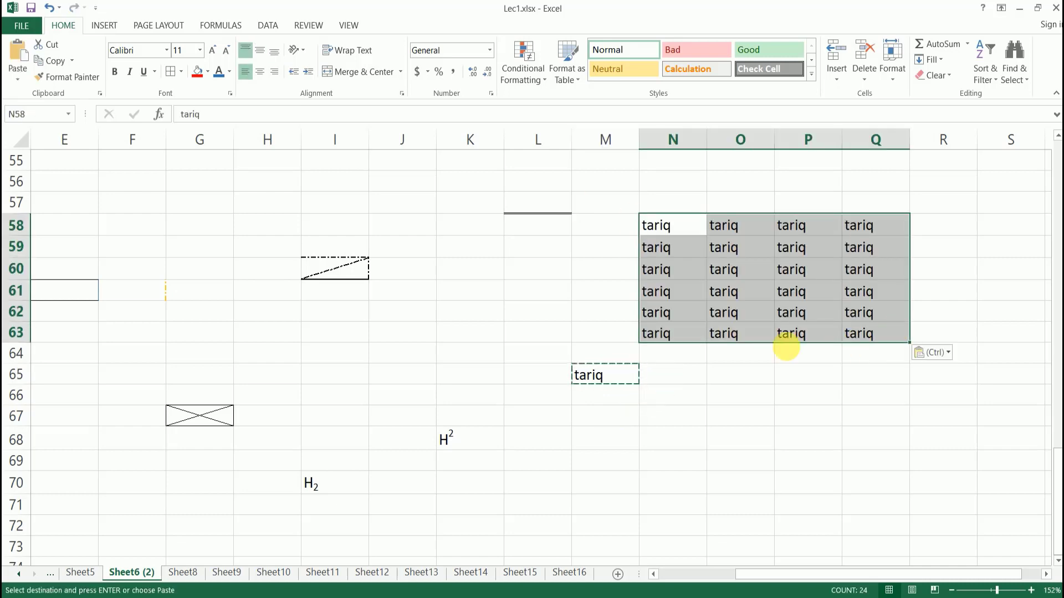
click(632, 414)
click(606, 373)
Angle the text in cell N58 counterclockwise and the text in cell N59 clockwise
click(653, 224)
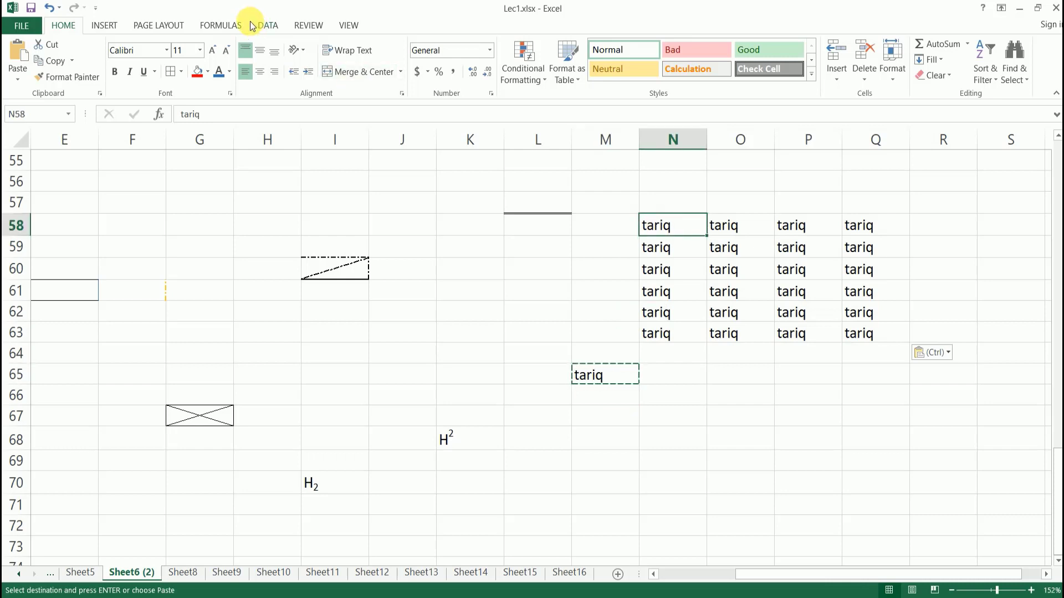
click(295, 50)
click(357, 71)
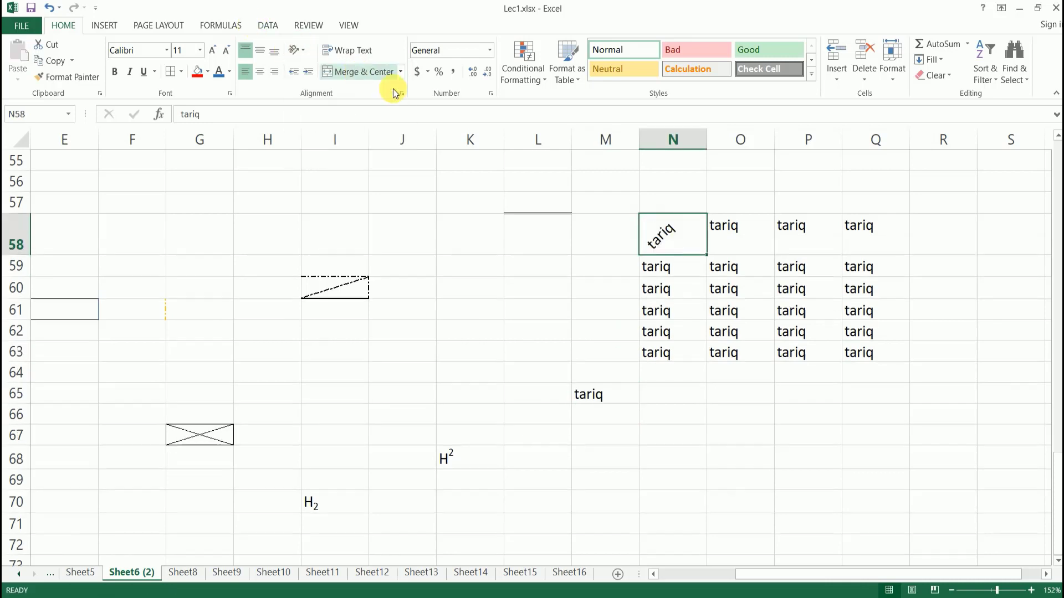
click(687, 267)
click(303, 52)
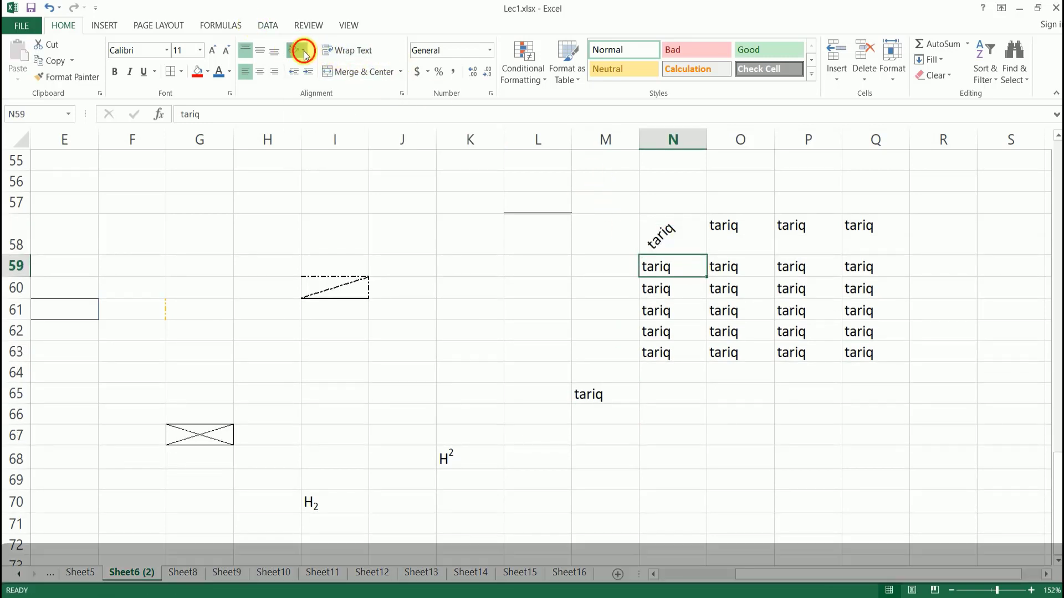
click(319, 84)
Set the text in cell N60 to the Vertical Text orientation
click(661, 318)
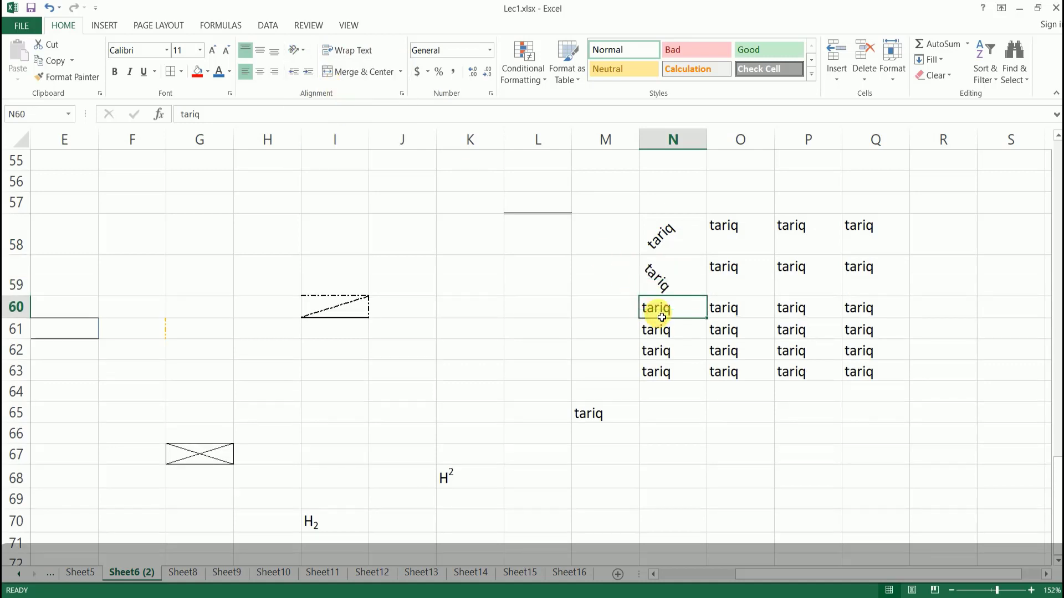
click(302, 52)
click(327, 103)
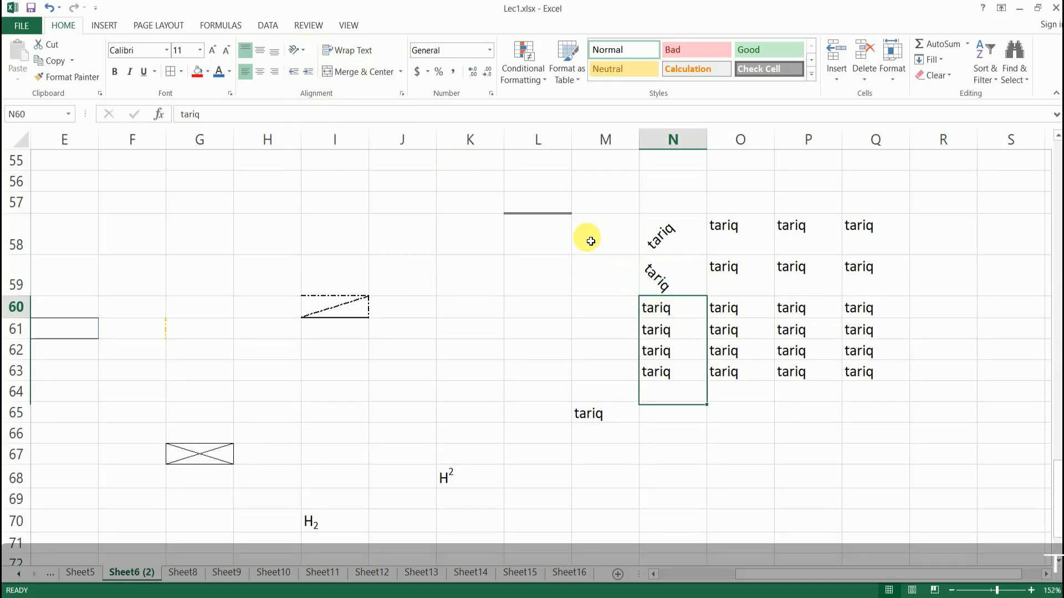
Rotate the text up in cell N61 and down in cell N62
click(662, 424)
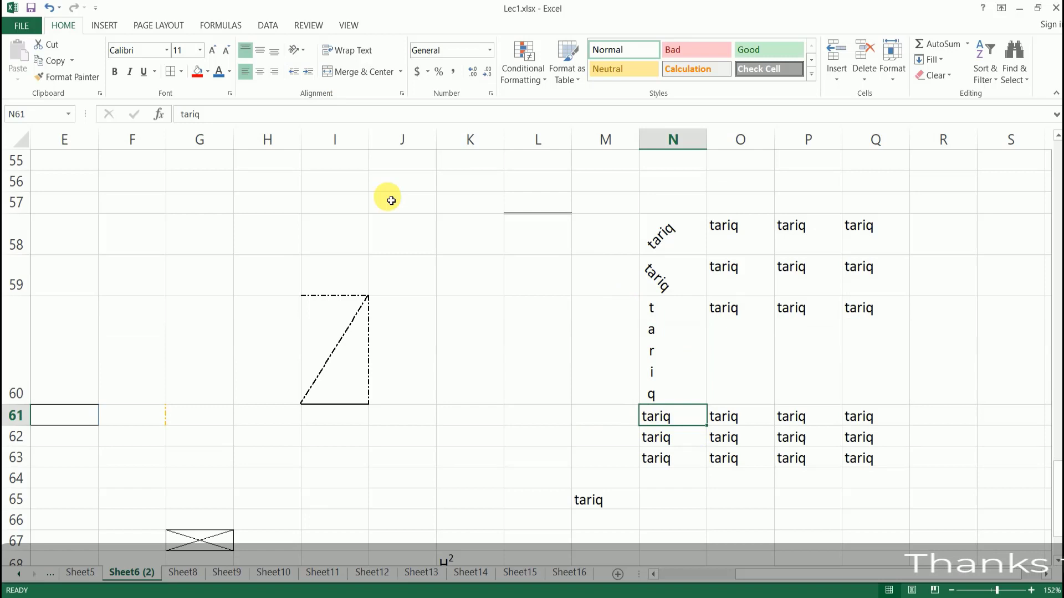
click(300, 50)
click(335, 121)
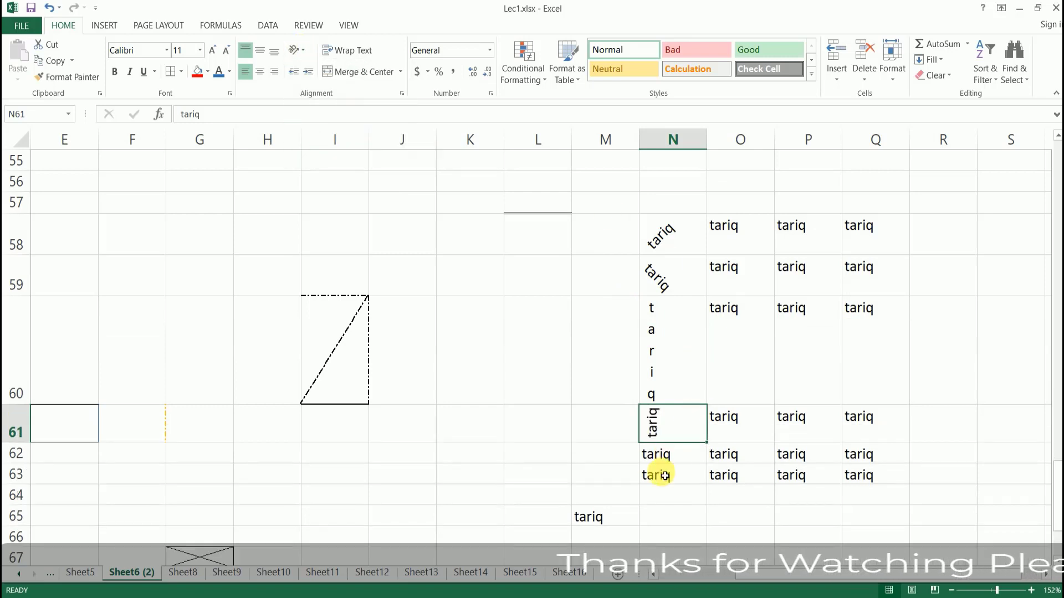
click(658, 453)
click(302, 51)
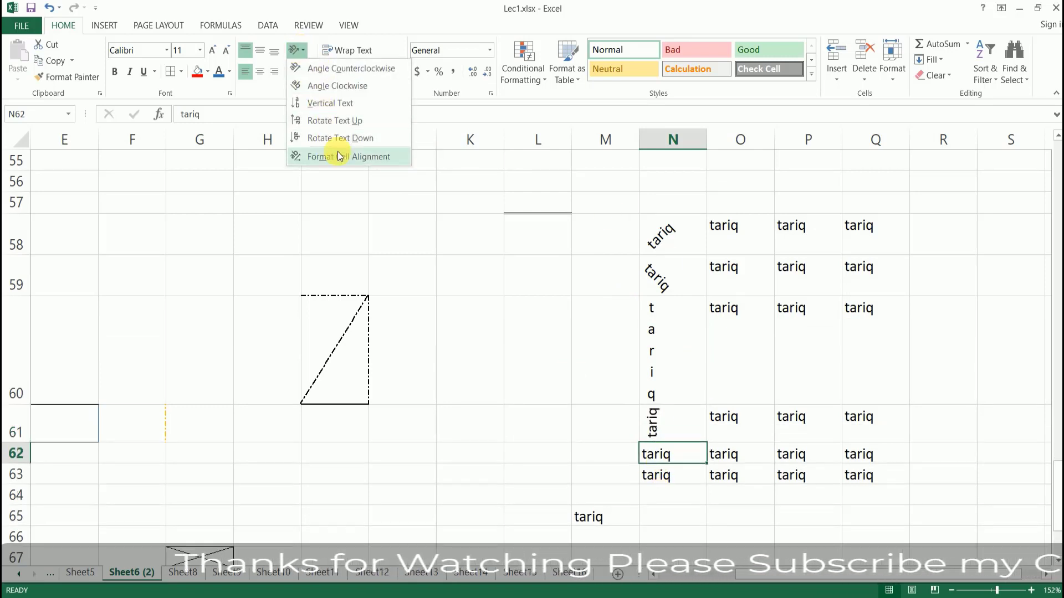
click(338, 136)
Open Format Cells for cell O58 and review its Number, Alignment, Font and Border settings
click(737, 227)
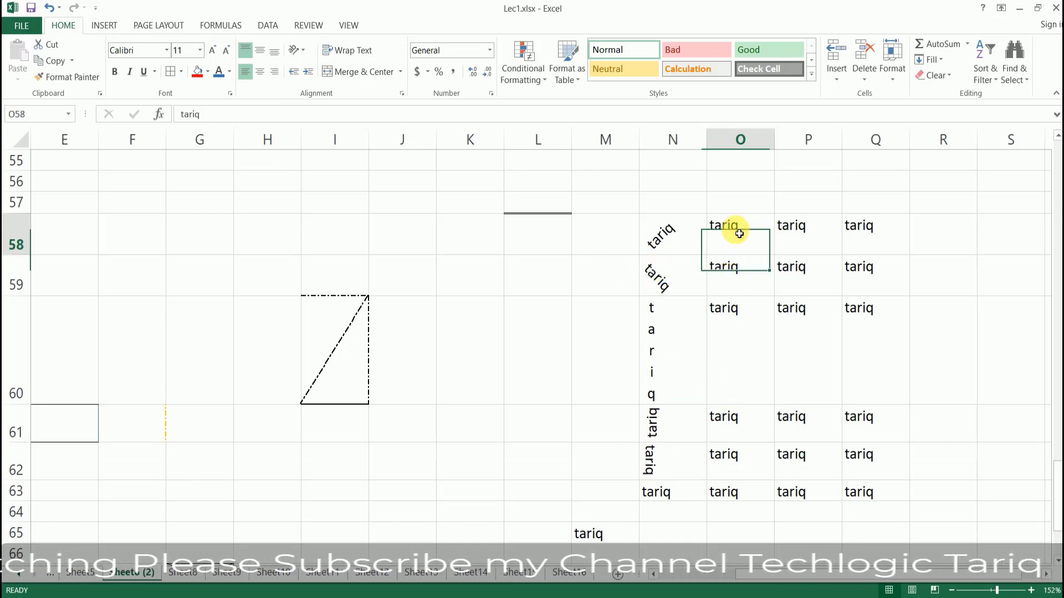
click(302, 48)
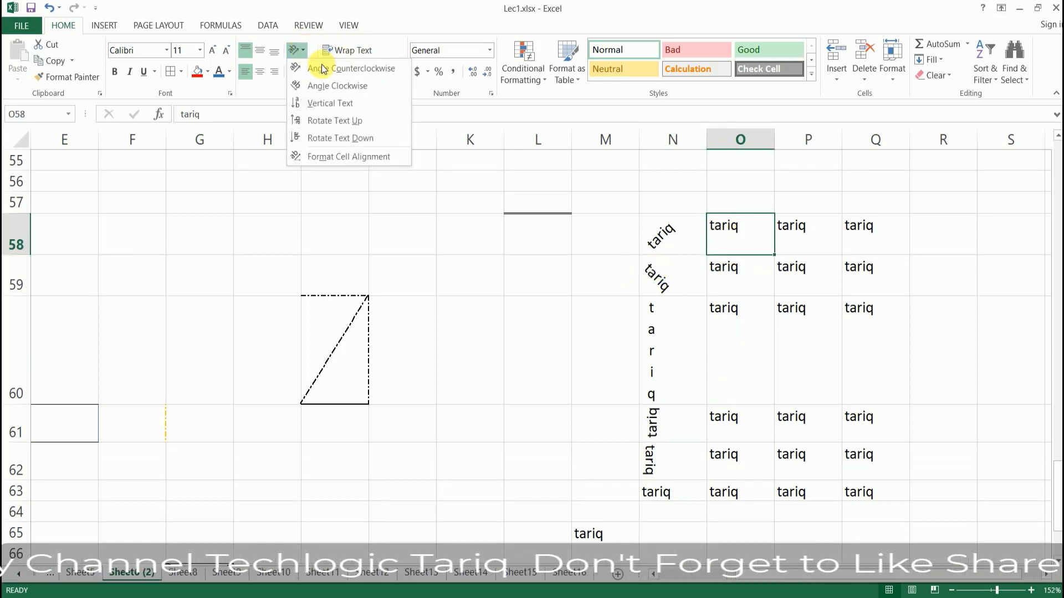
click(361, 157)
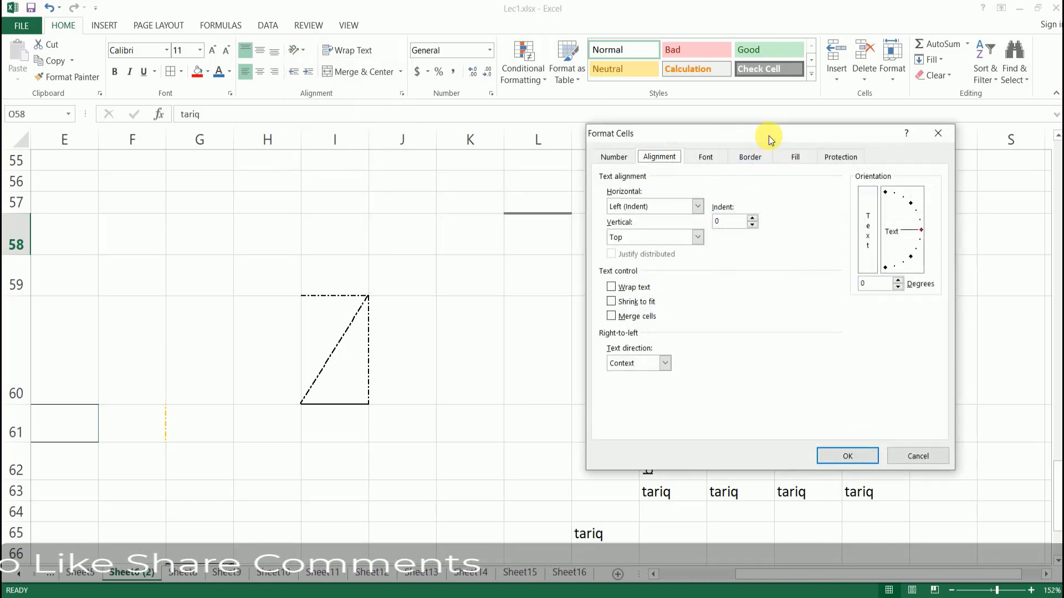
drag(768, 135, 373, 159)
click(226, 182)
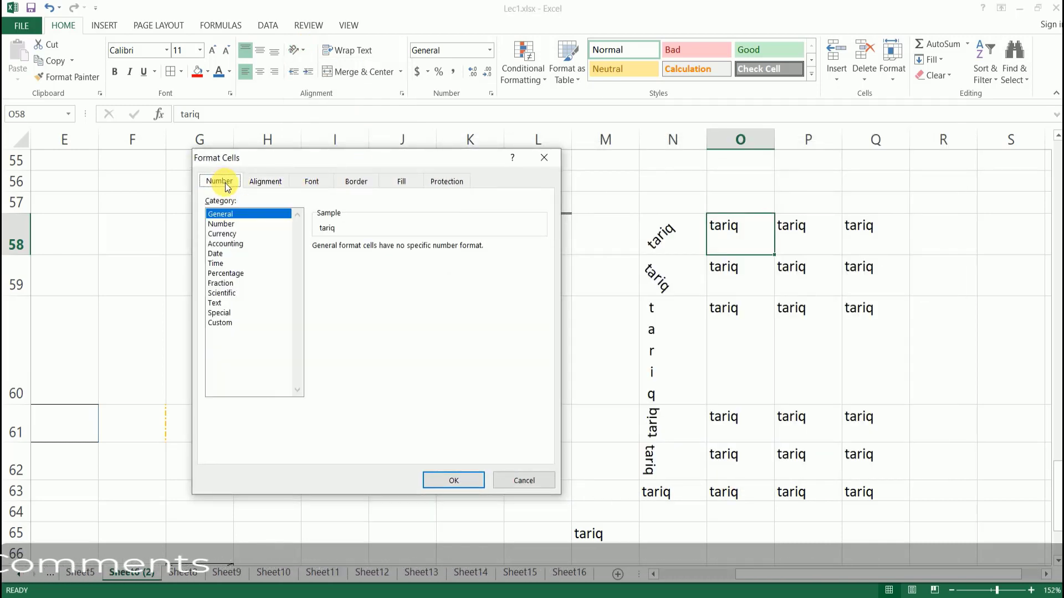
click(266, 183)
click(312, 181)
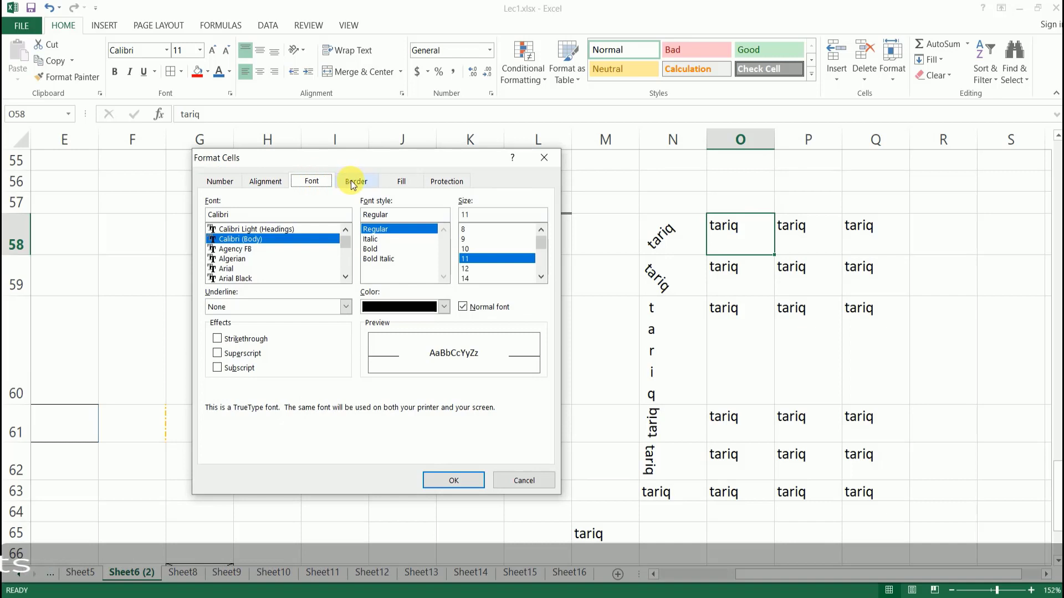
click(351, 181)
click(304, 181)
Set the horizontal alignment of cell O58 to Center and its vertical alignment to Distributed, applying the format
click(274, 182)
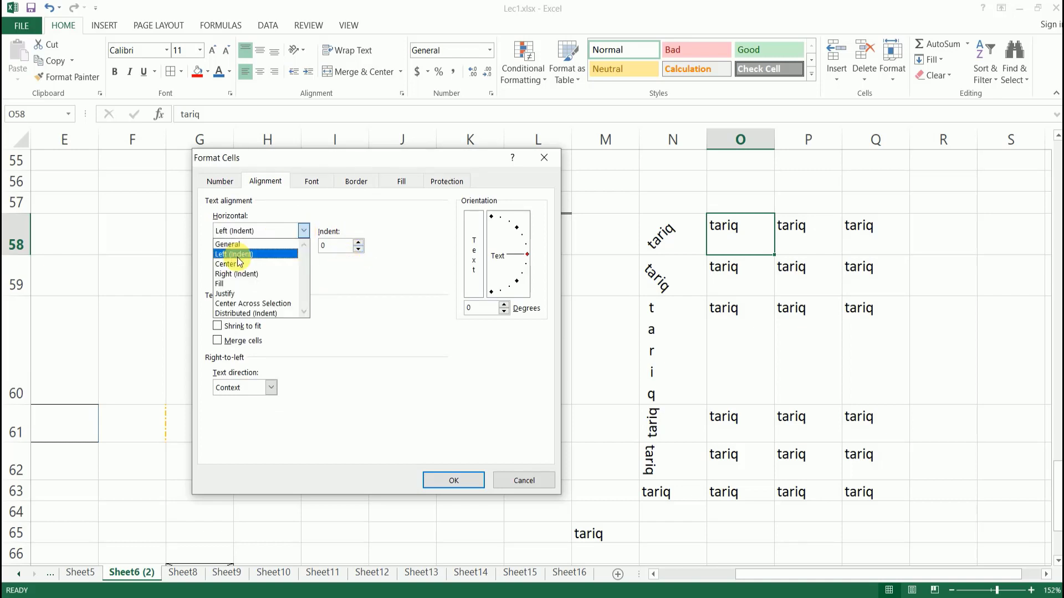
click(233, 265)
click(303, 262)
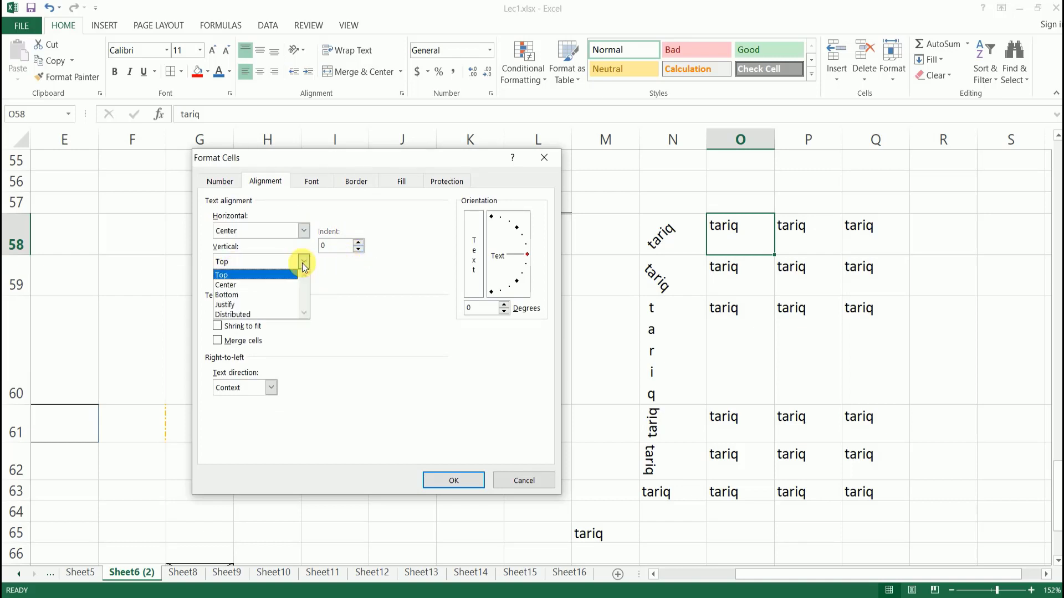
click(227, 305)
click(305, 261)
click(246, 314)
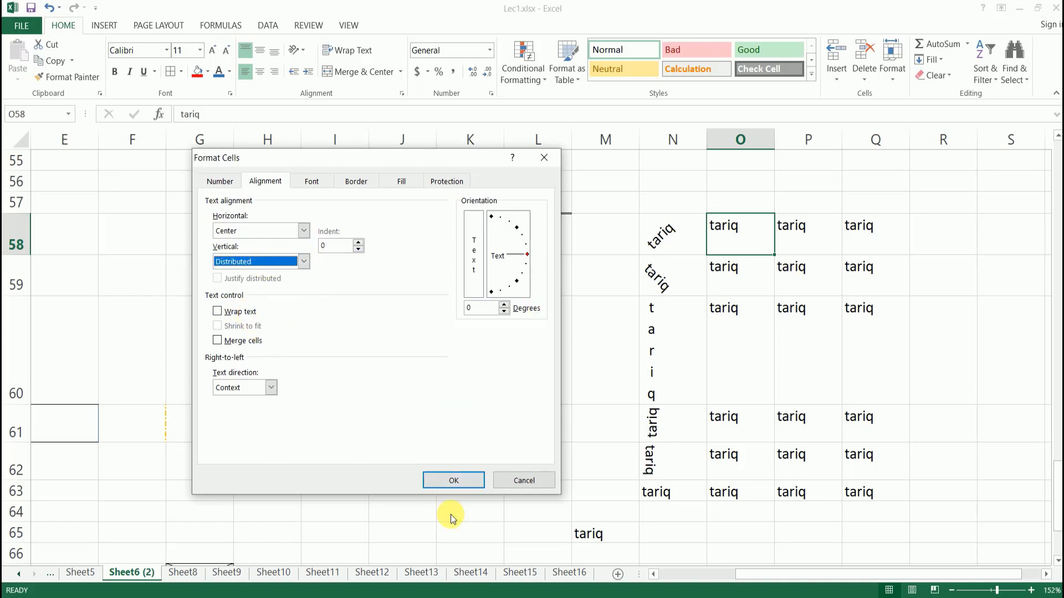
click(460, 479)
click(816, 246)
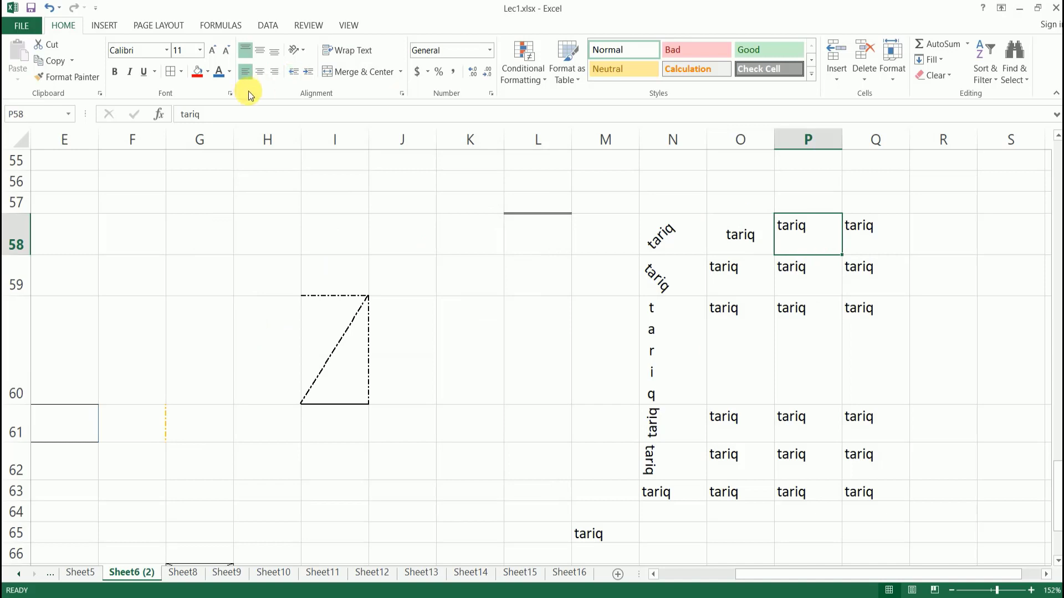
Increase the left indent of cell P58 in its alignment settings and apply it
click(401, 94)
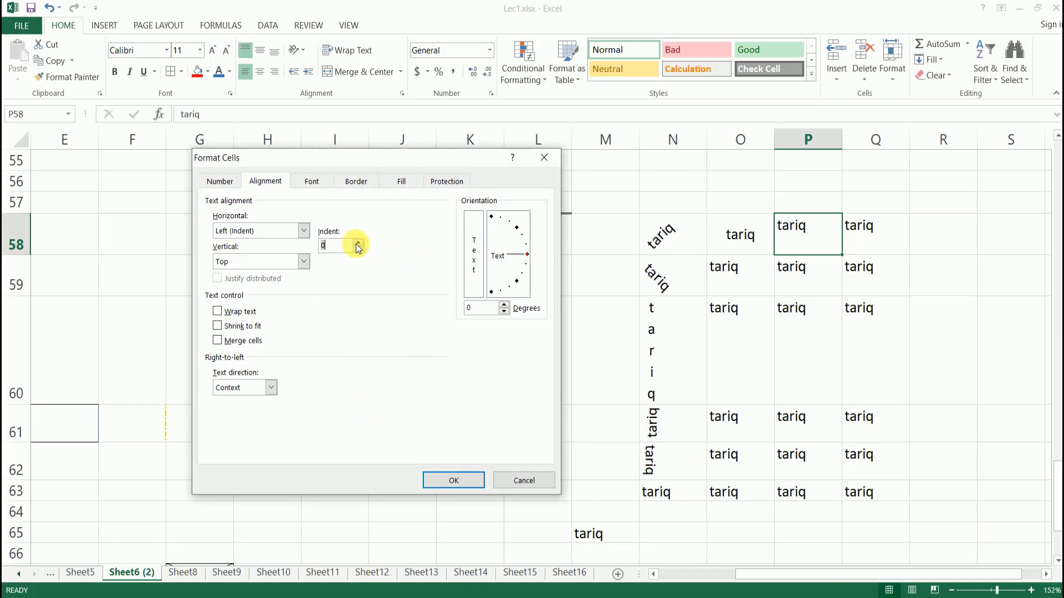
click(453, 480)
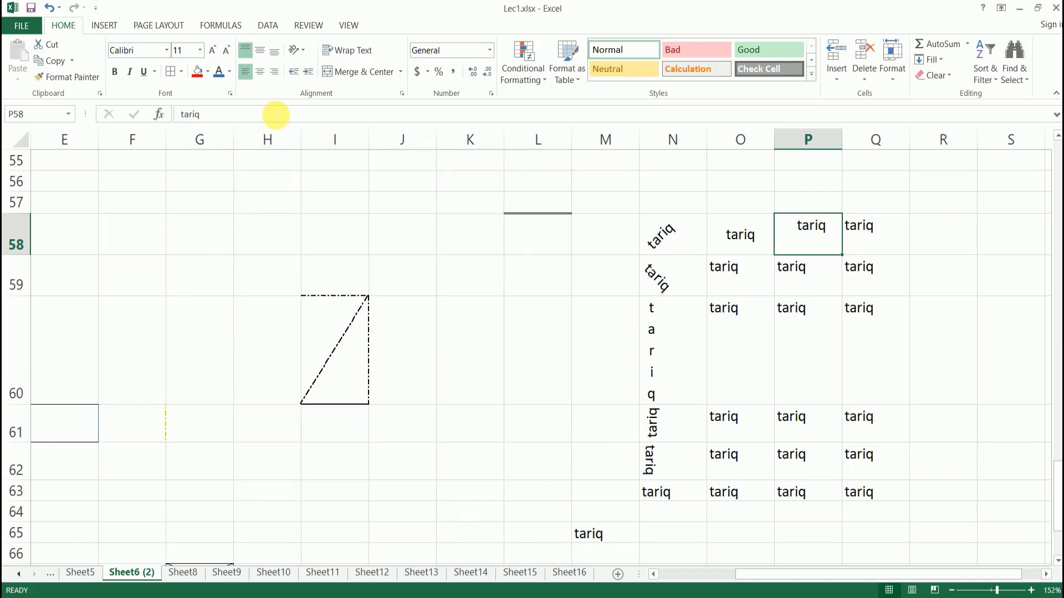
Reset cell P58's indent to 0 and tilt its text upward to 38 degrees
click(403, 93)
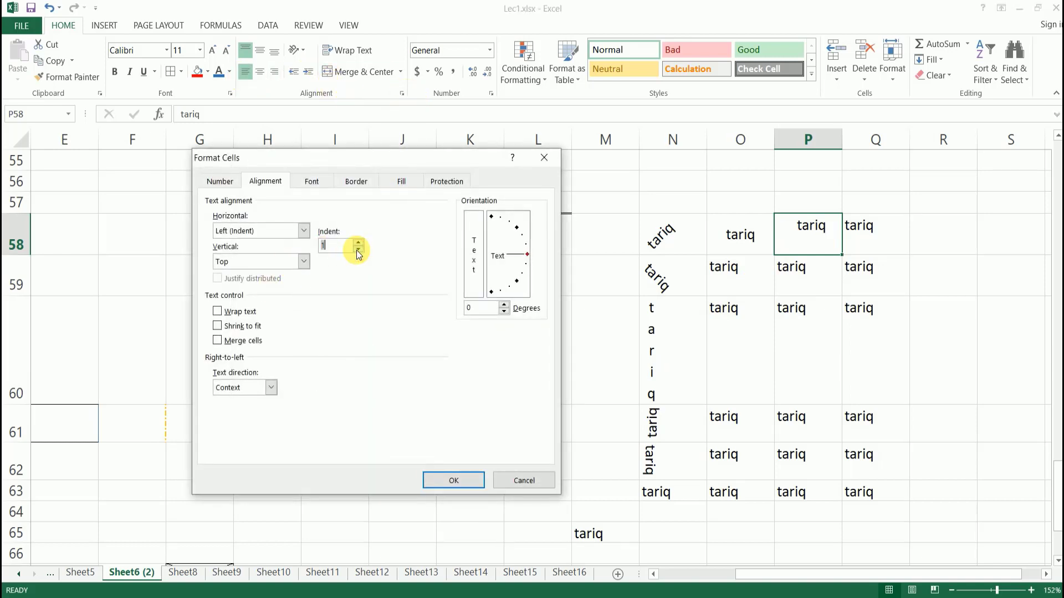
click(475, 258)
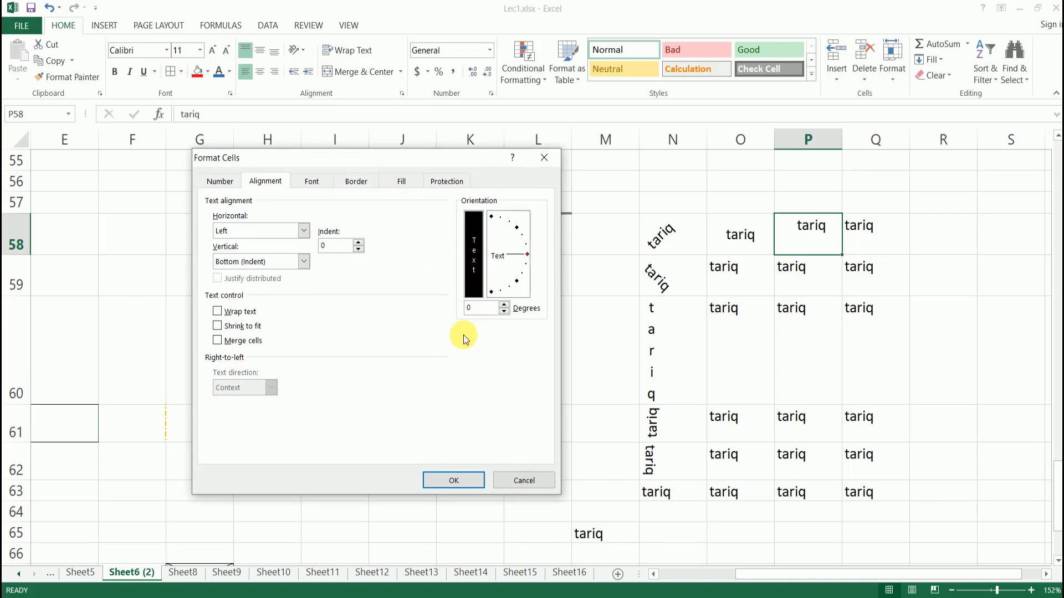
click(481, 308)
click(472, 267)
click(487, 311)
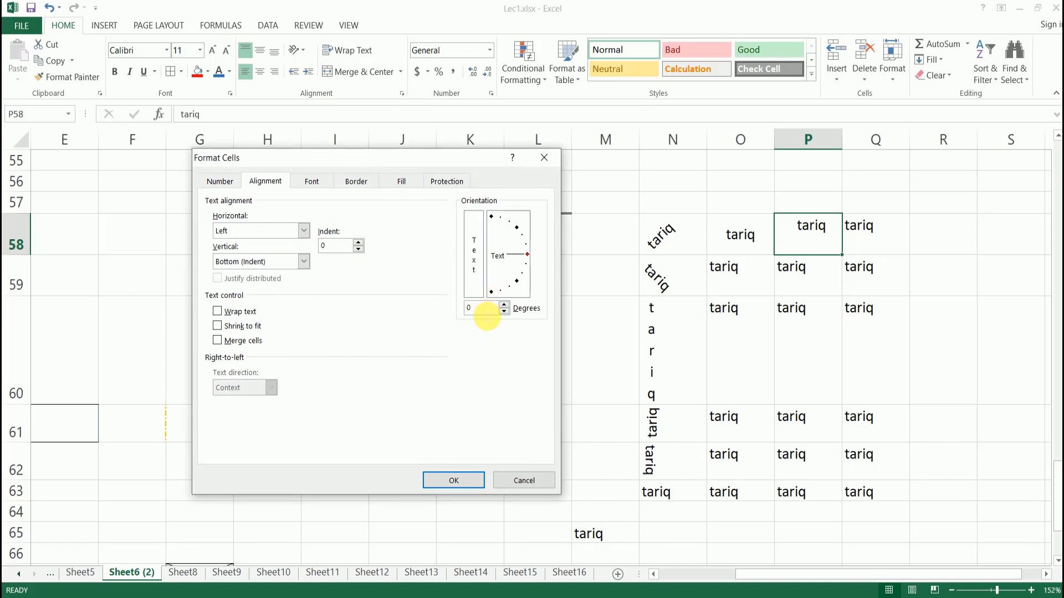
drag(500, 253, 505, 249)
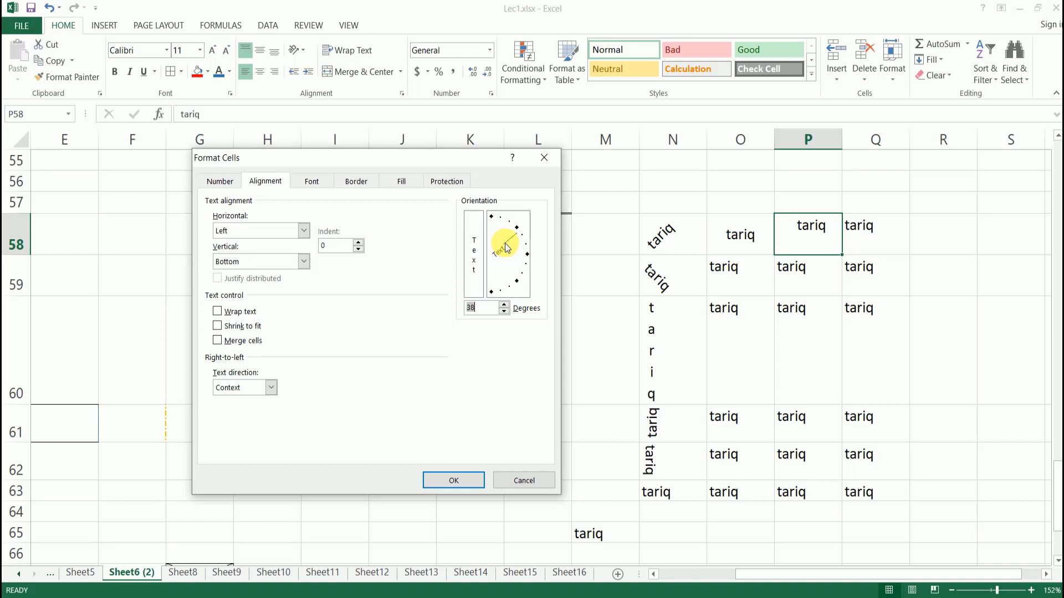
click(464, 480)
Tilt the text in cell P59 diagonally downward using the orientation setting in Format Cells
click(798, 268)
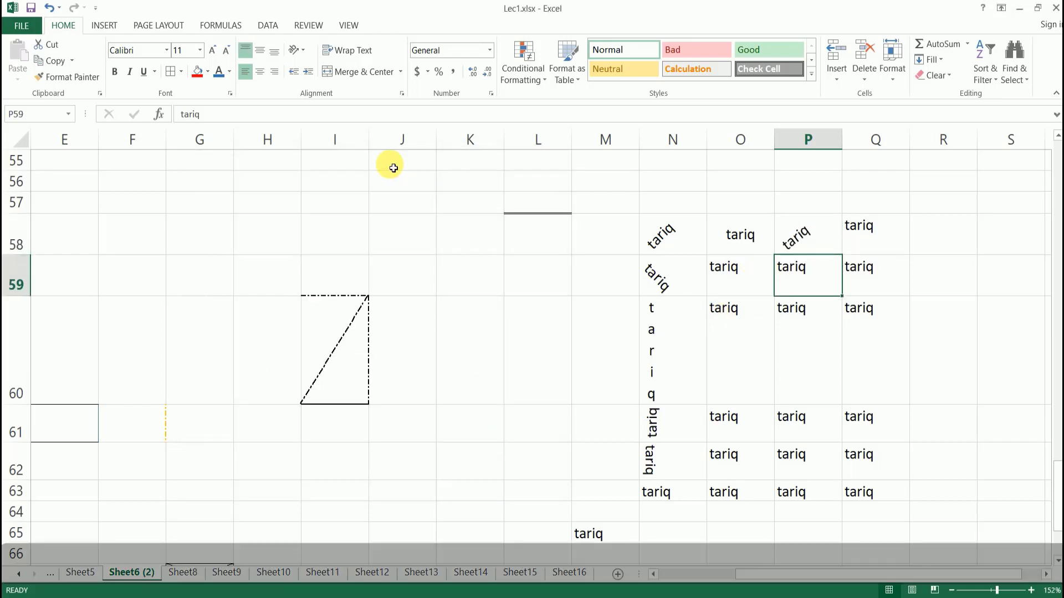
click(402, 93)
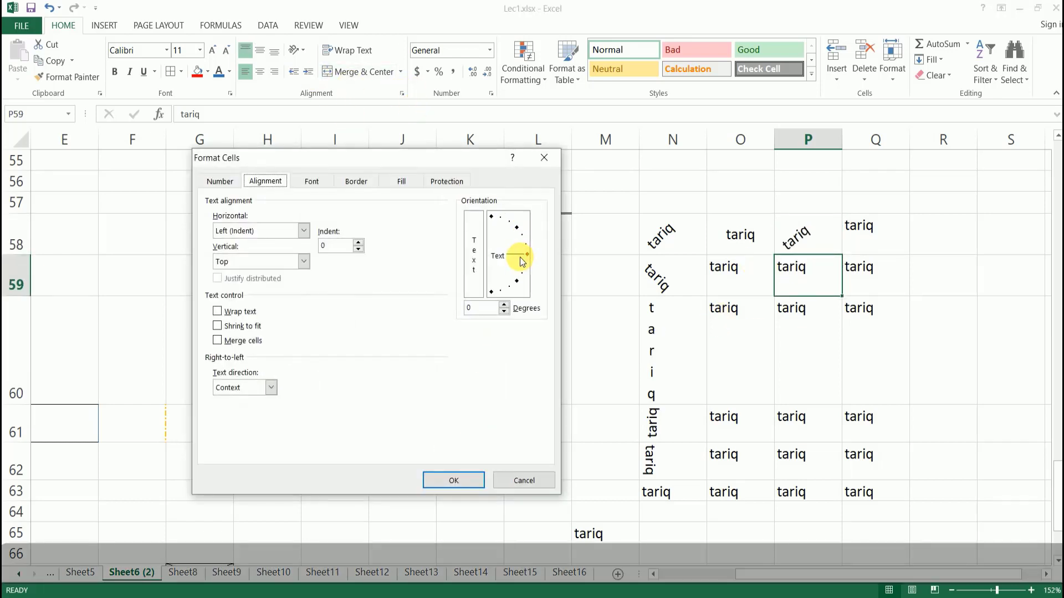
drag(517, 257, 514, 281)
click(451, 481)
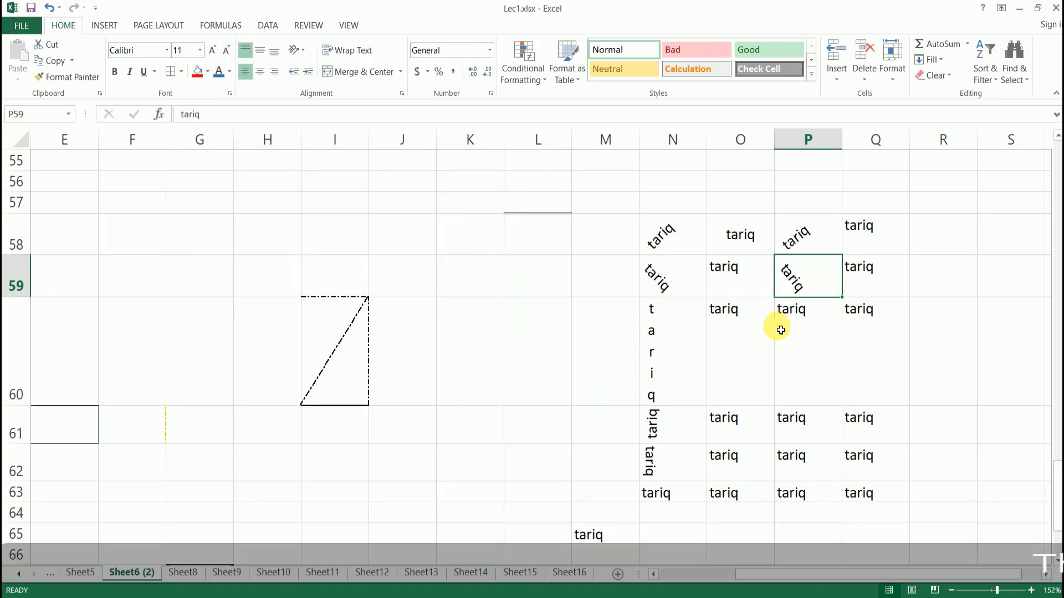
Set the text orientation of cell P60 to 90 degrees
click(798, 344)
click(402, 94)
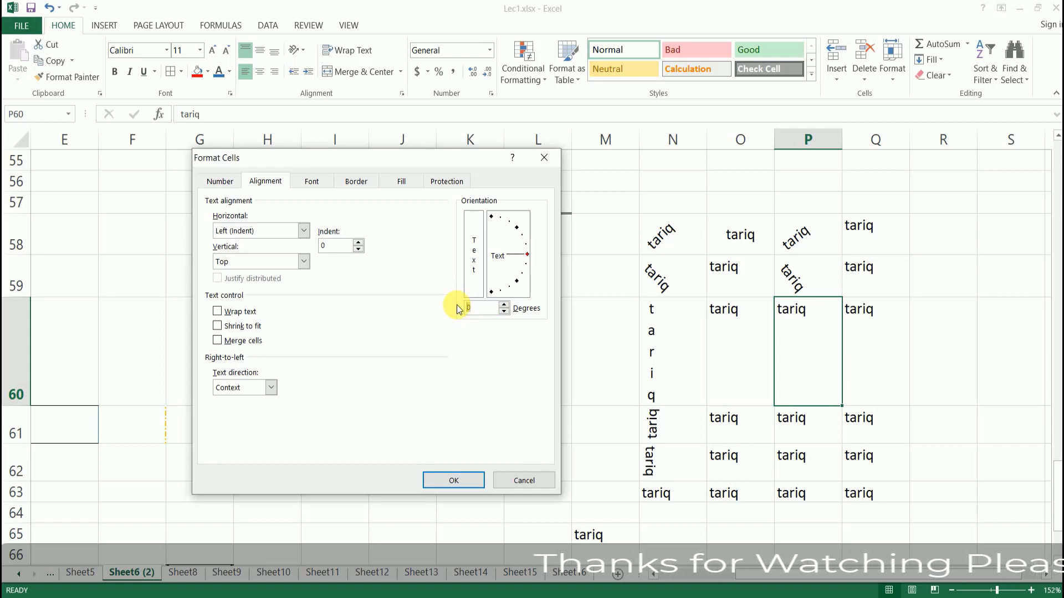
text(90)
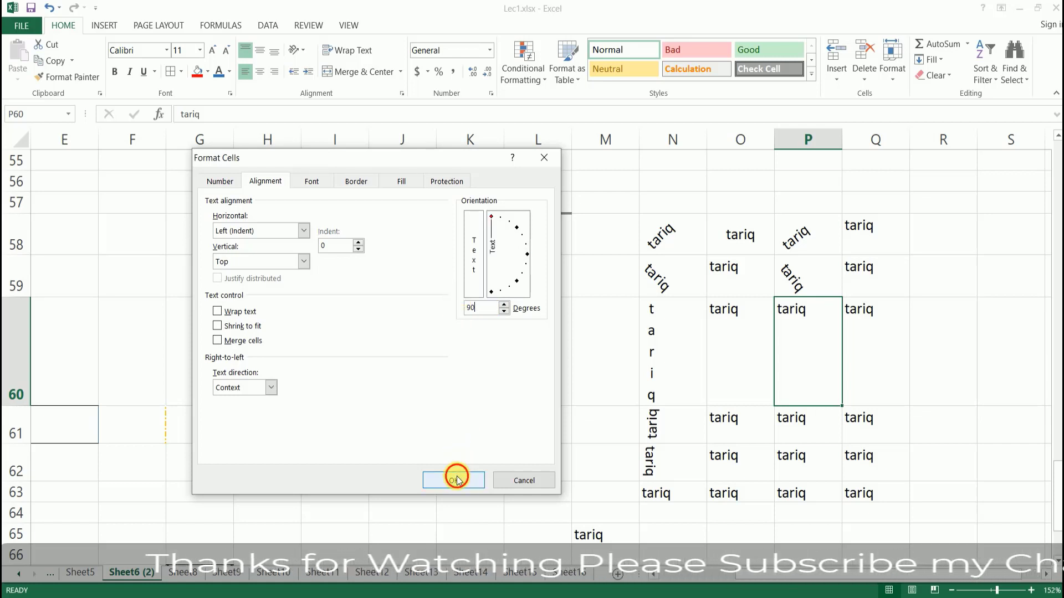
click(453, 480)
Try to set the text orientation of cell Q60 to 180 degrees
click(874, 326)
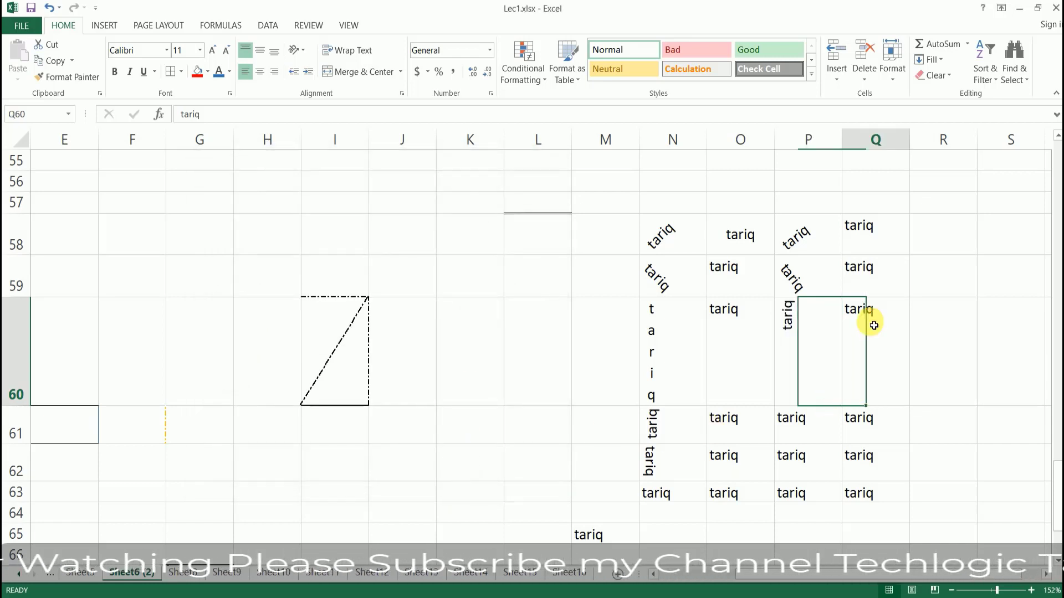
click(403, 95)
double_click(483, 308)
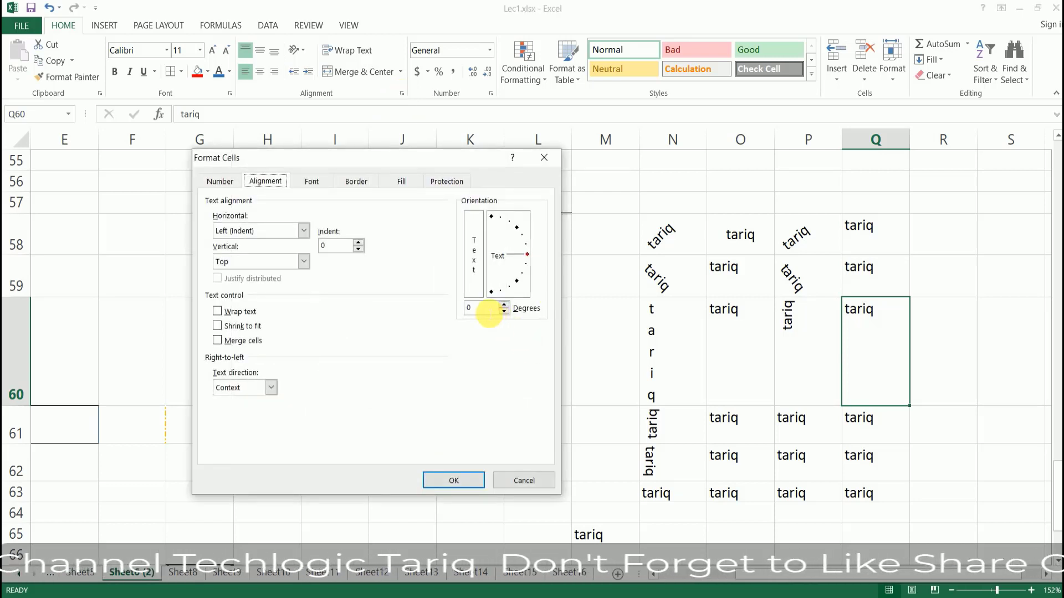
text(180)
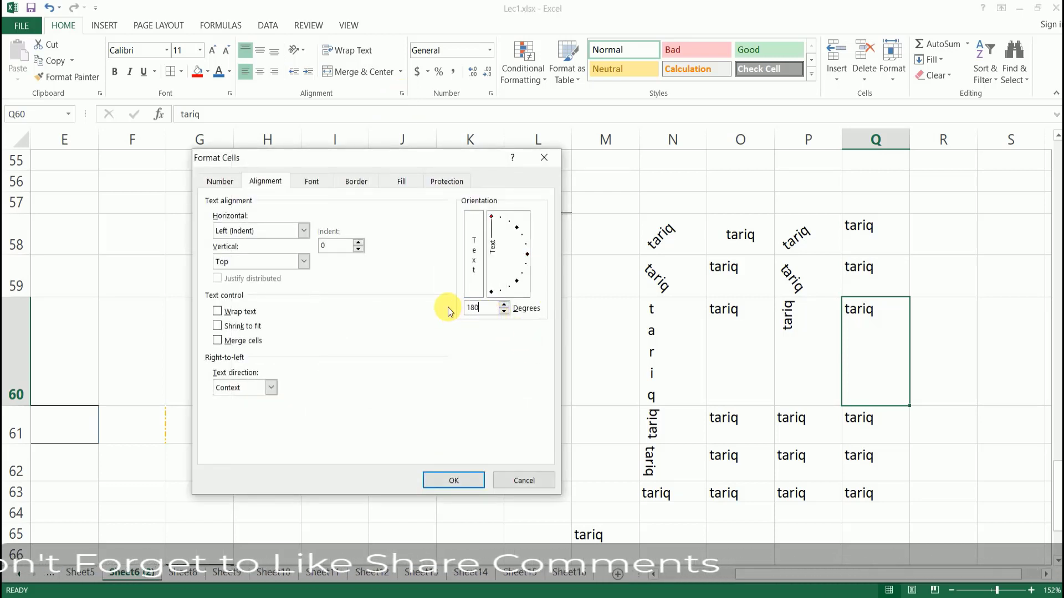
key(Return)
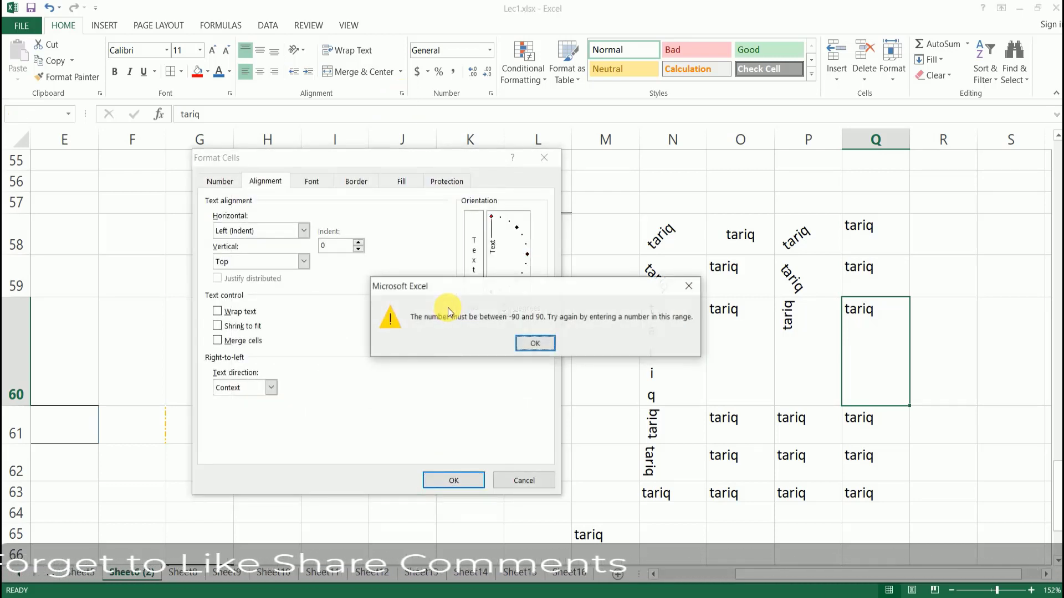
click(526, 342)
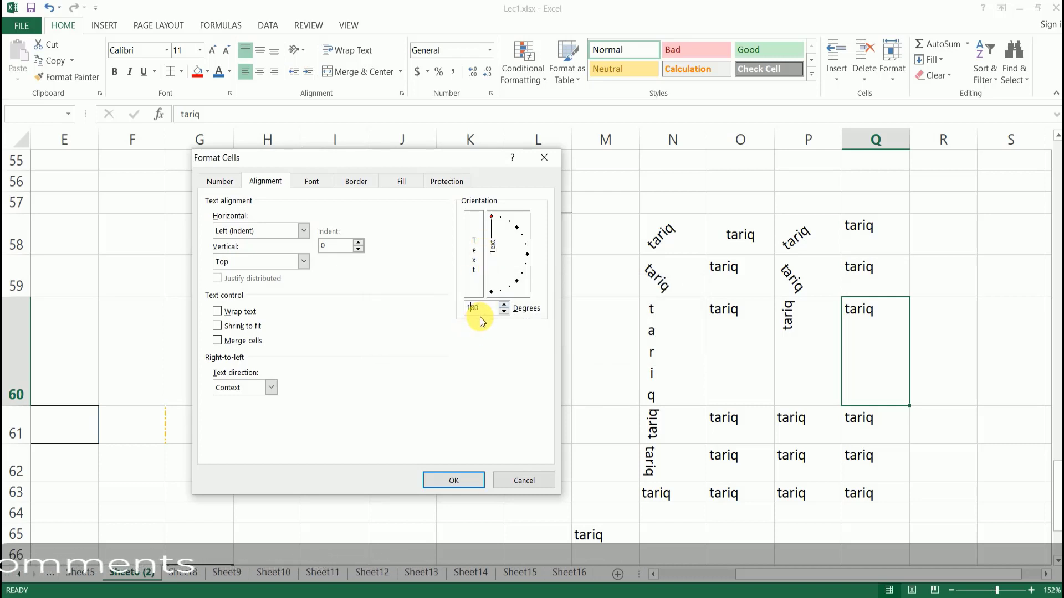
Try an orientation of -180 degrees for cell Q60, then apply a negative angle that turns its text vertically downward
key(Home)
text(-)
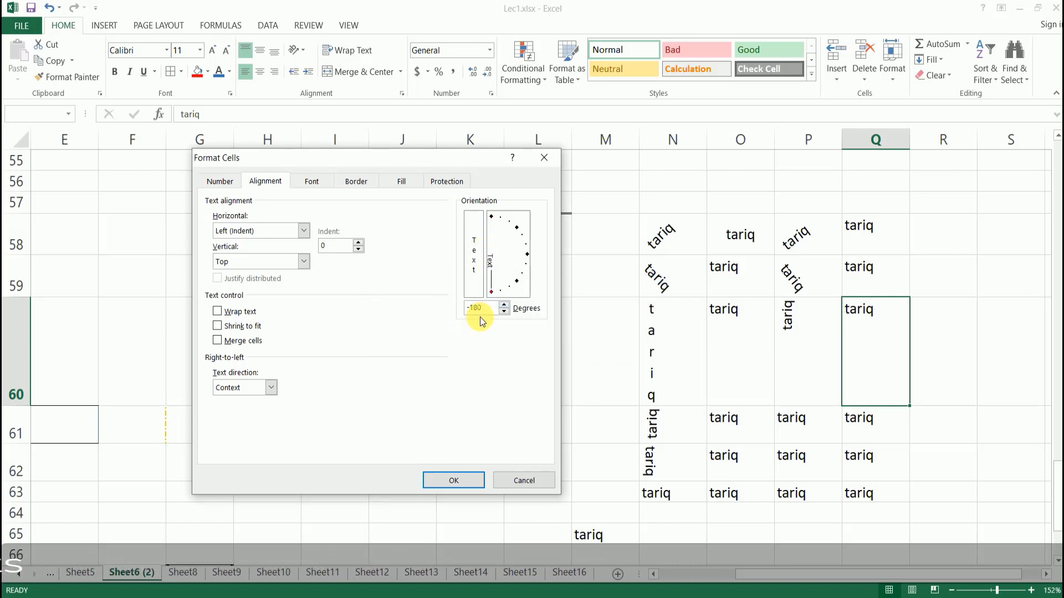
key(Return)
click(536, 343)
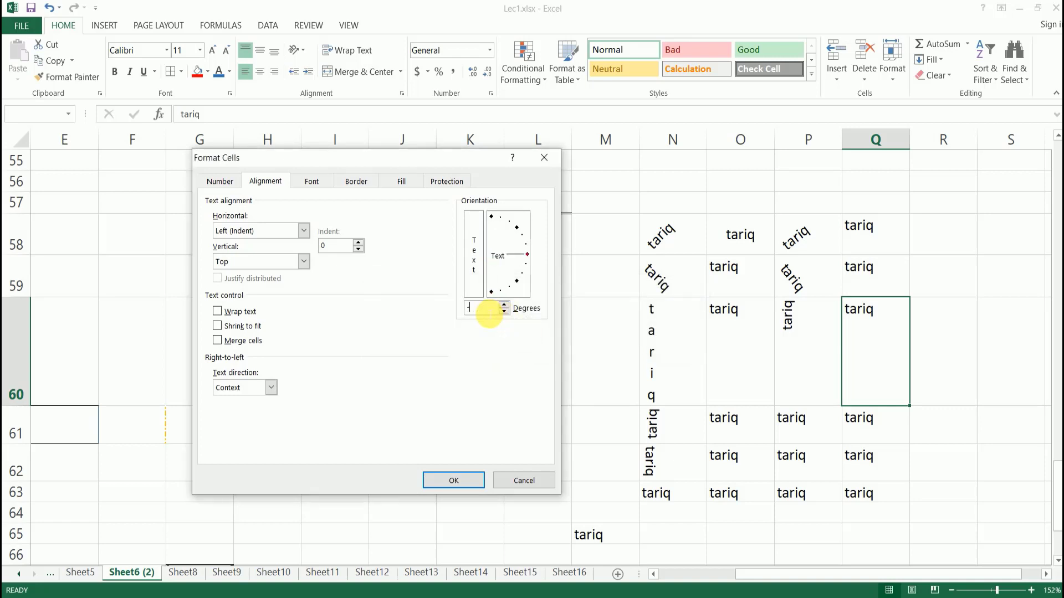
click(470, 481)
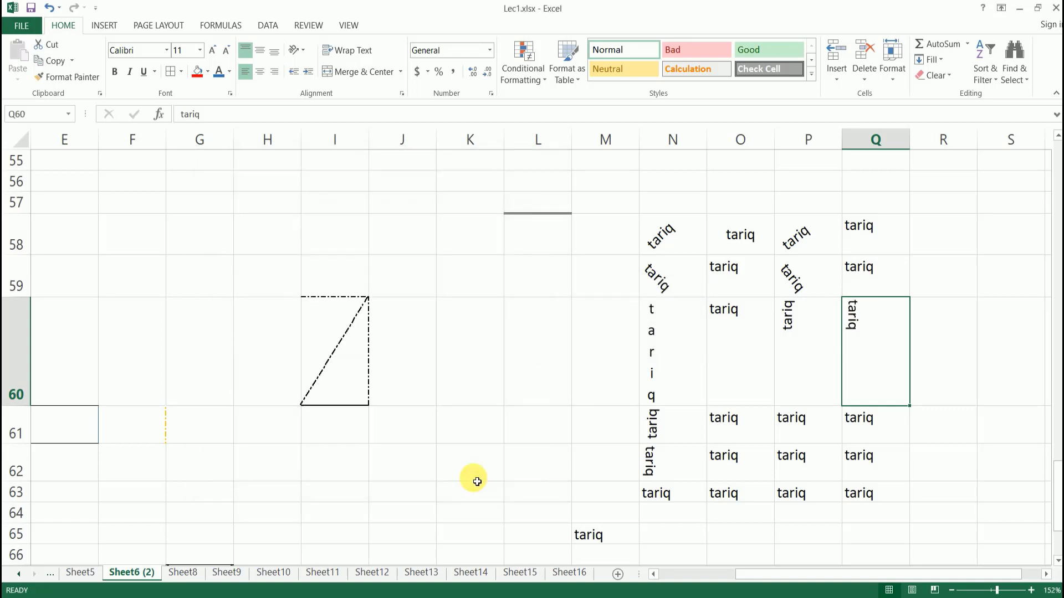
Open the alignment settings of cell O61 to review the text control options, closing them without changes
scroll(824, 347, down, 1)
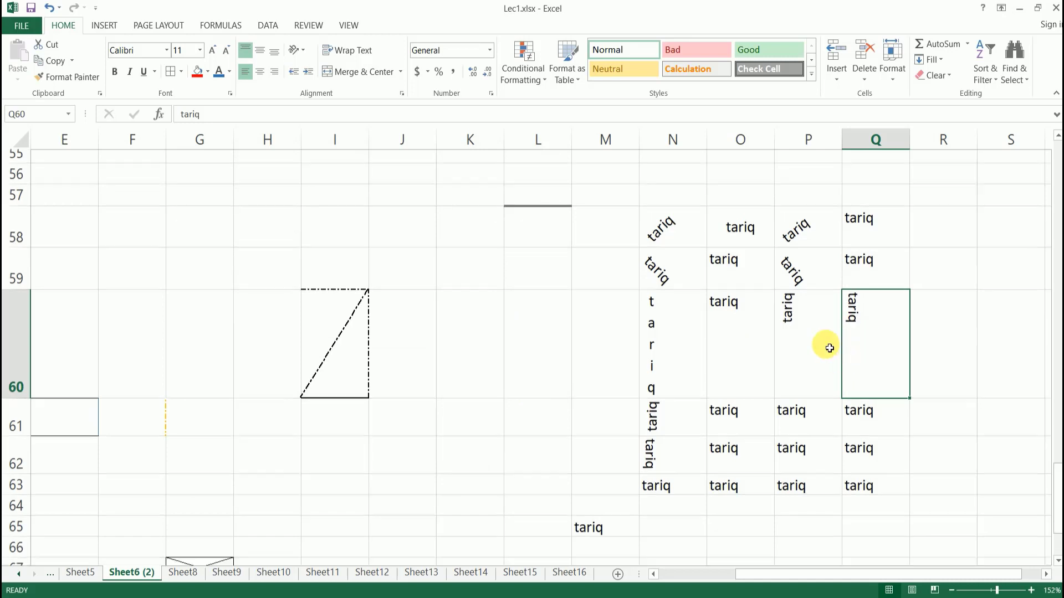
click(734, 370)
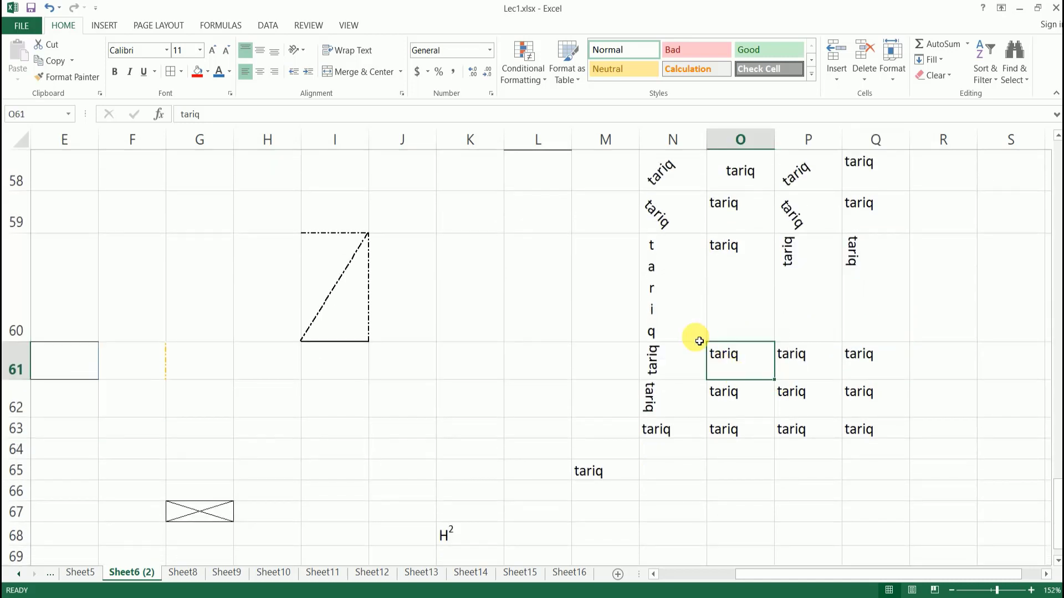
click(401, 93)
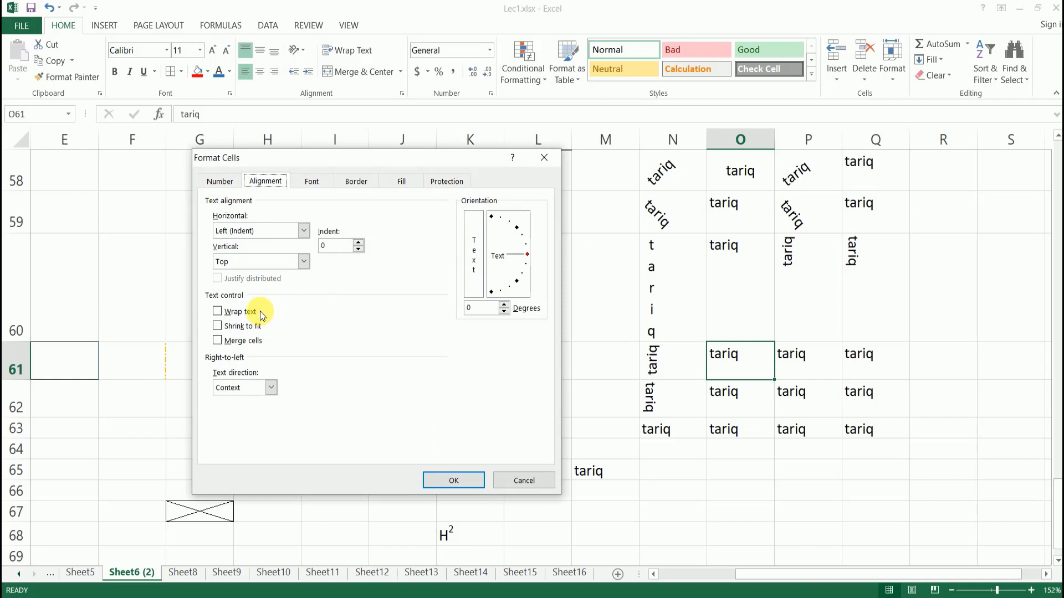
click(549, 479)
Replace the text in cell O63 with the long string "asdfadsfasdfasdfsdf"
scroll(505, 357, down, 3)
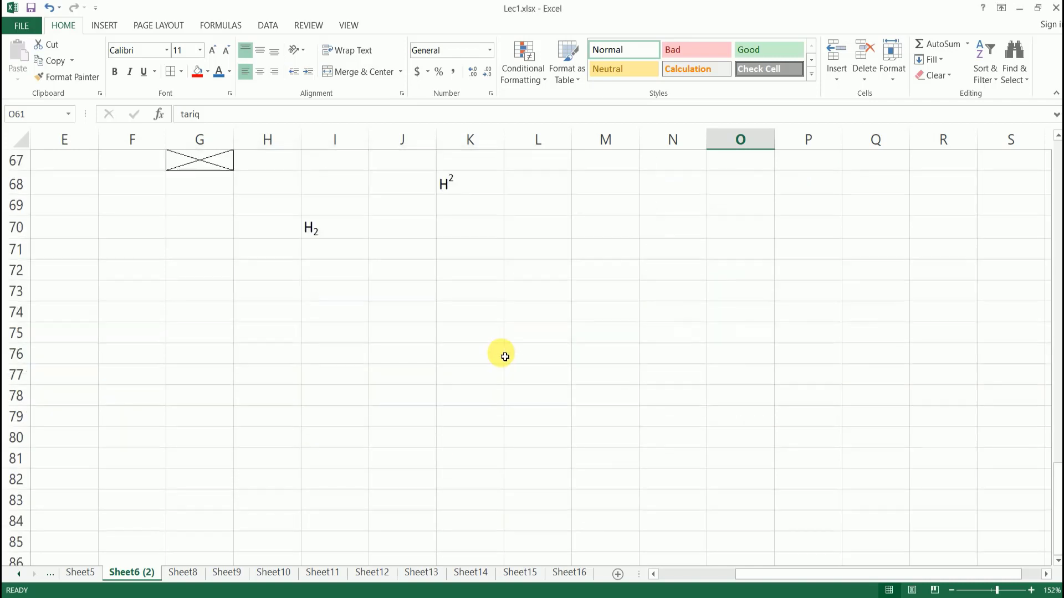
scroll(660, 392, up, 2)
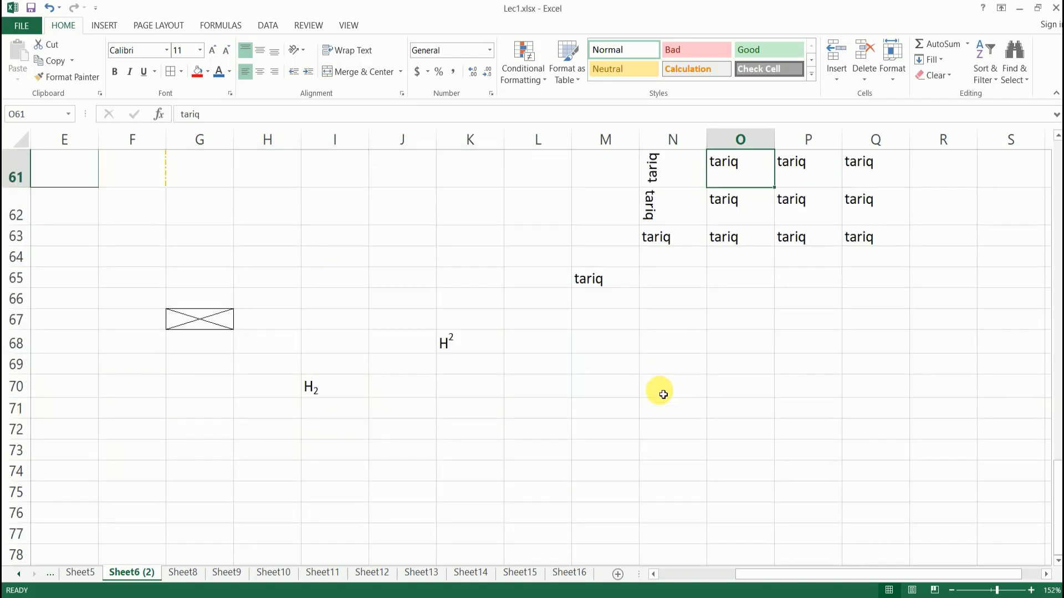
click(736, 237)
text(asdfa)
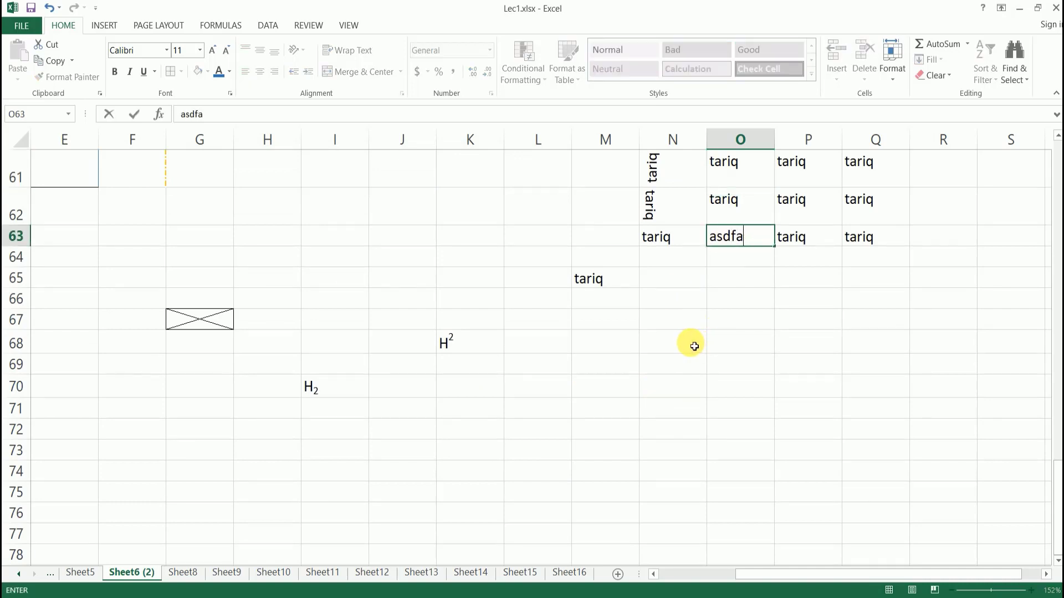
text(dsfasdfasdfsdf)
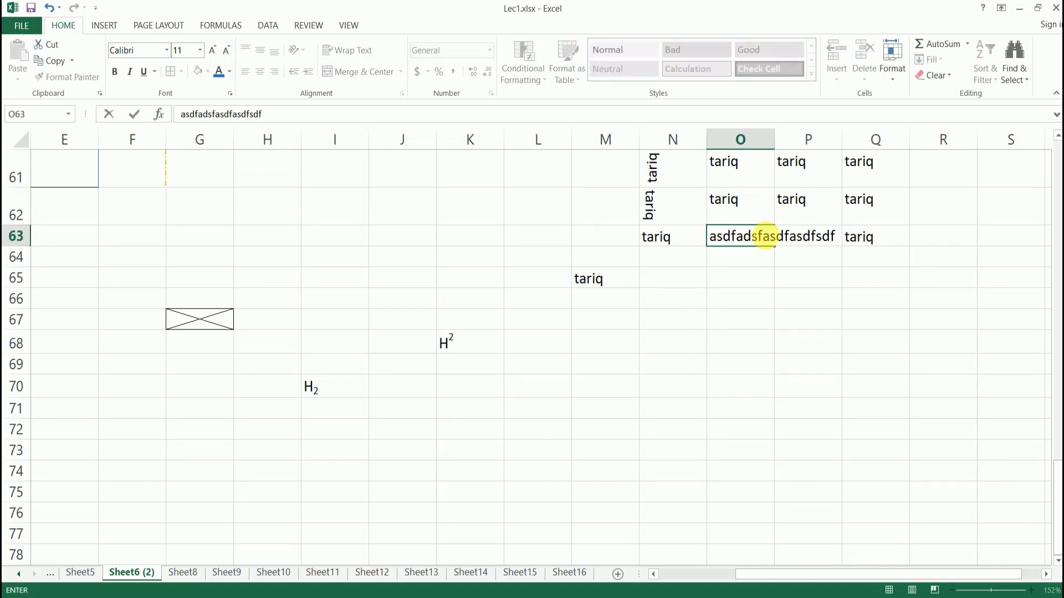
click(793, 264)
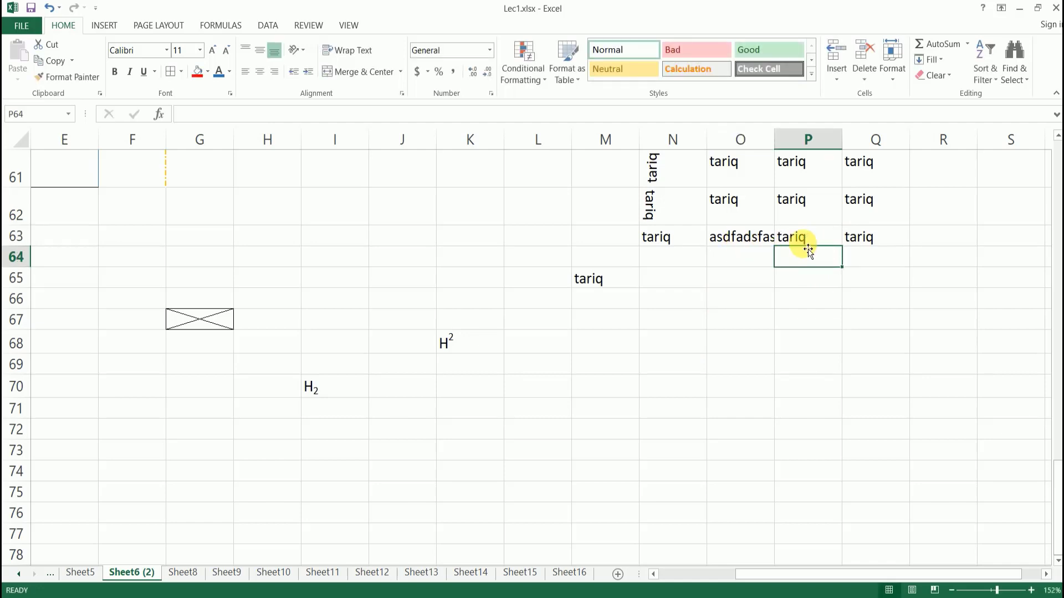
Wrap the long text in cell O63, then undo the wrapping
click(757, 237)
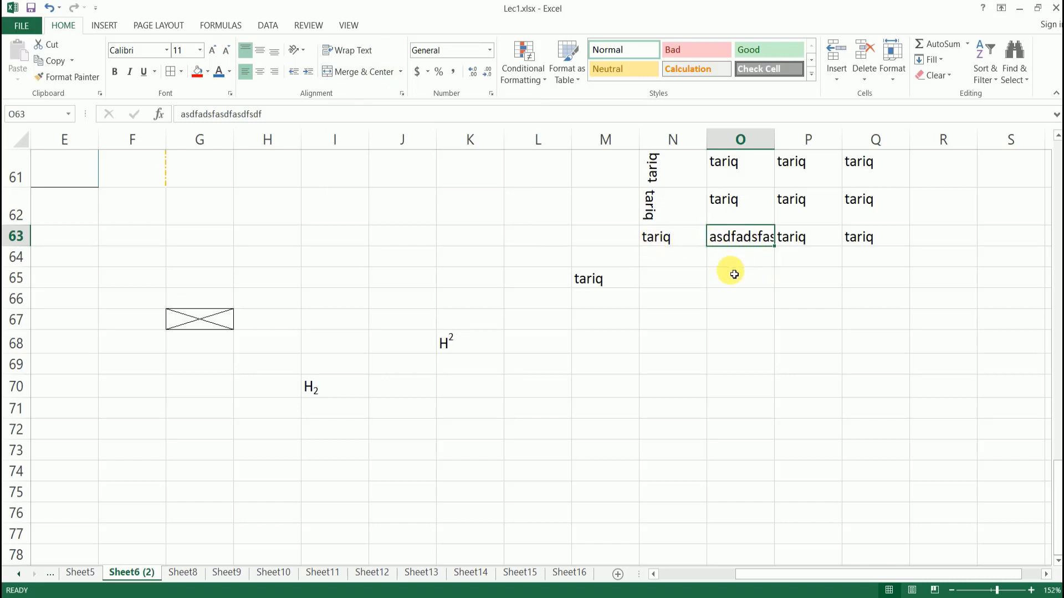
click(355, 51)
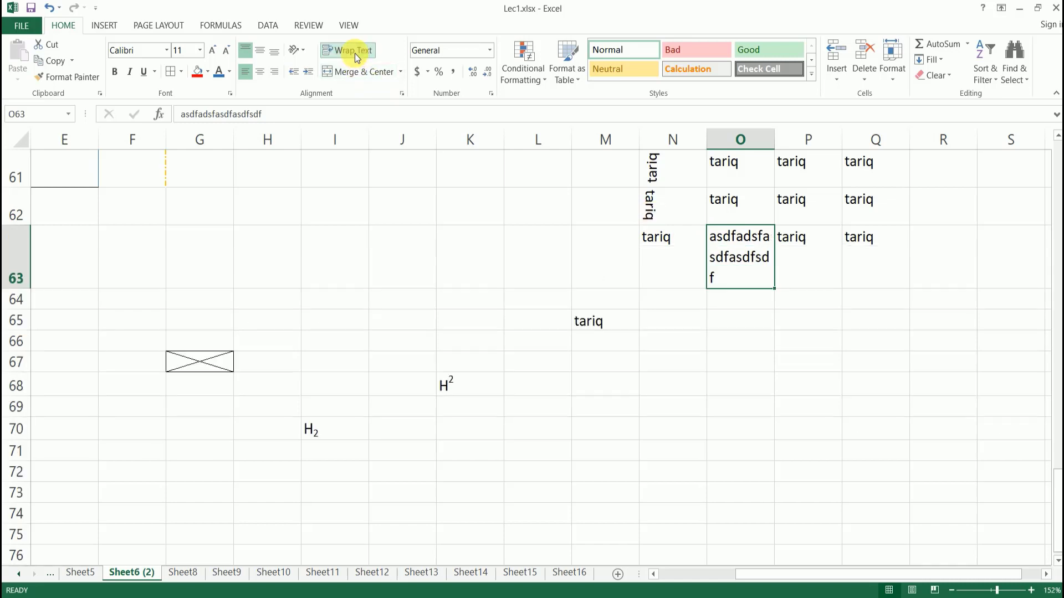
click(738, 300)
click(748, 242)
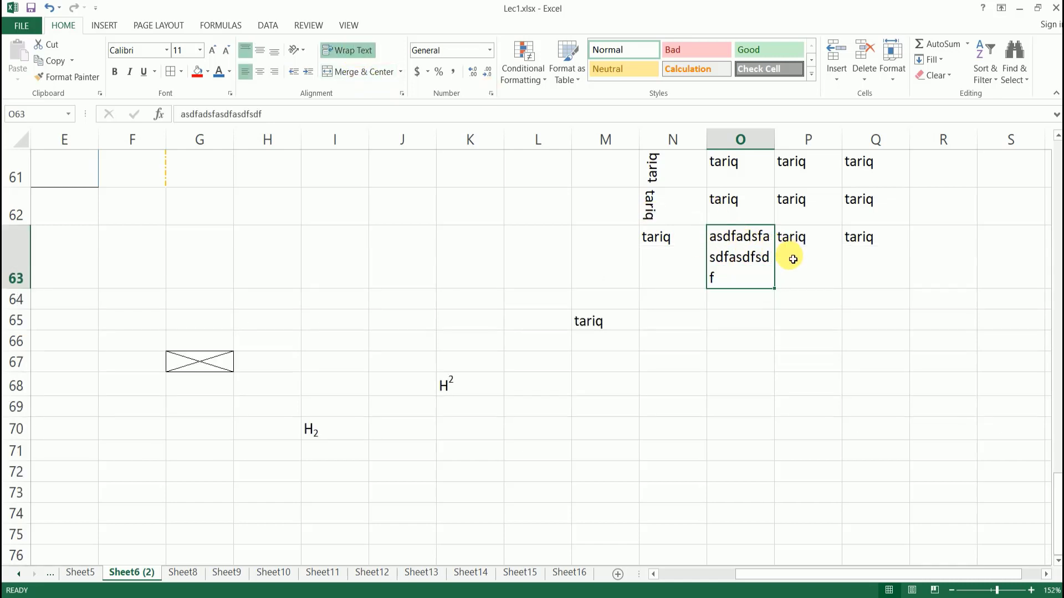
key(ctrl+z)
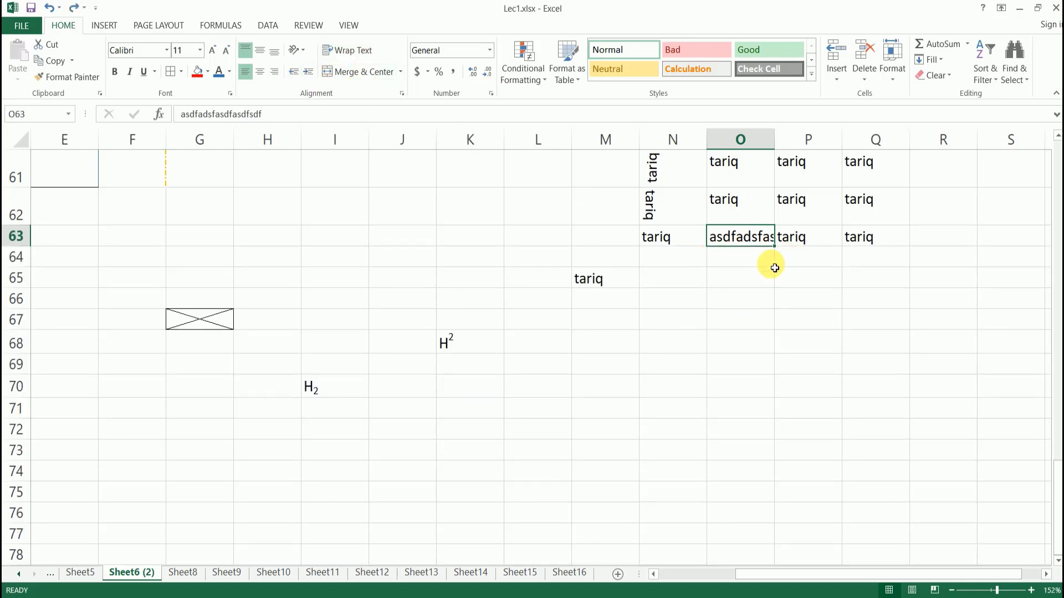
Enable Wrap text for cell O63 in the Format Cells alignment settings, then cancel the change
scroll(609, 233, up, 1)
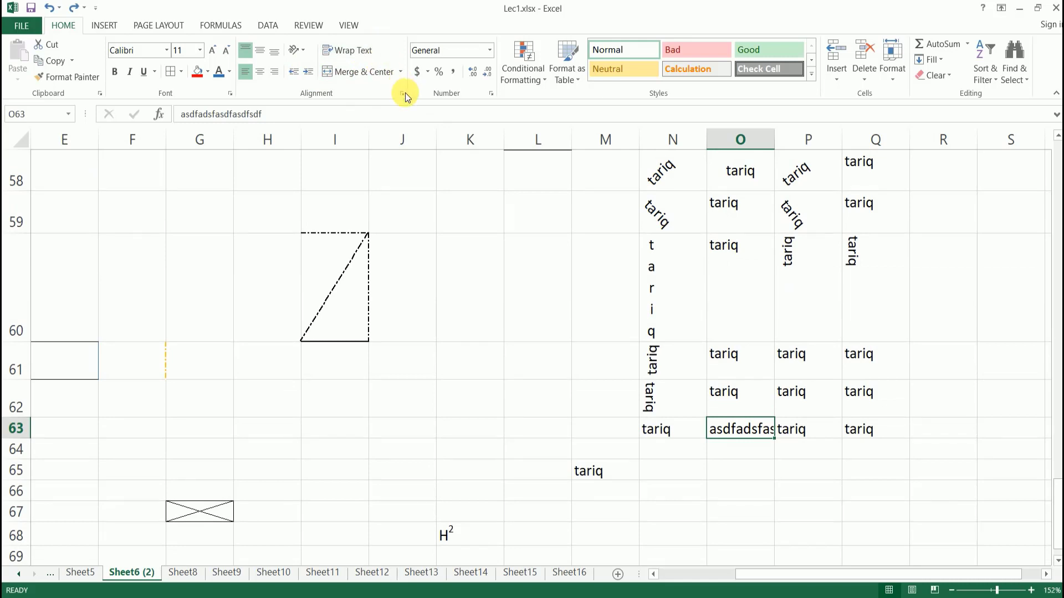
click(404, 94)
click(231, 312)
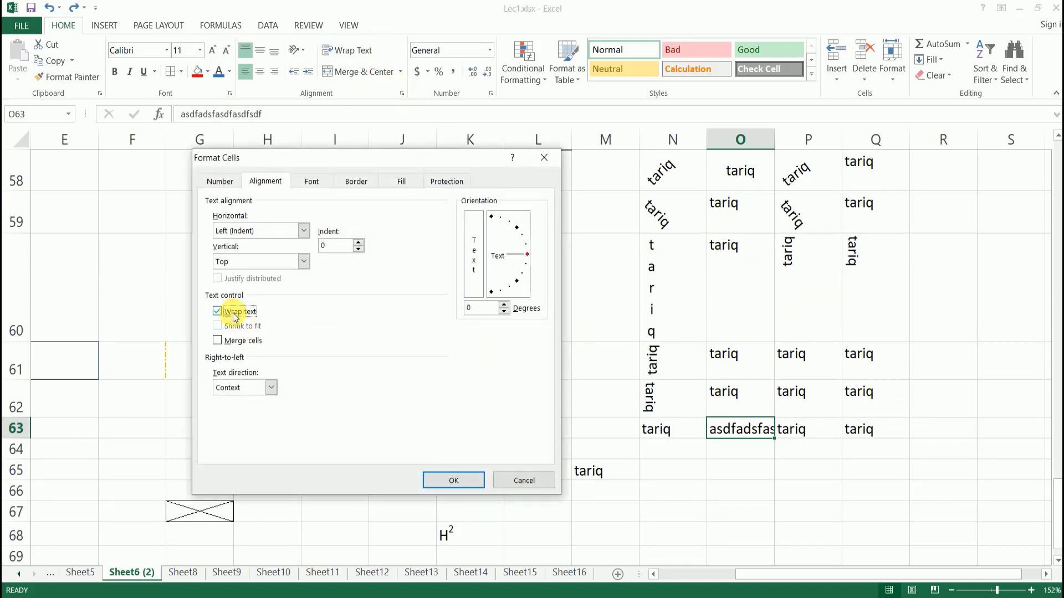
click(518, 480)
Apply Shrink to fit to the long text in cell O63
click(748, 449)
click(757, 435)
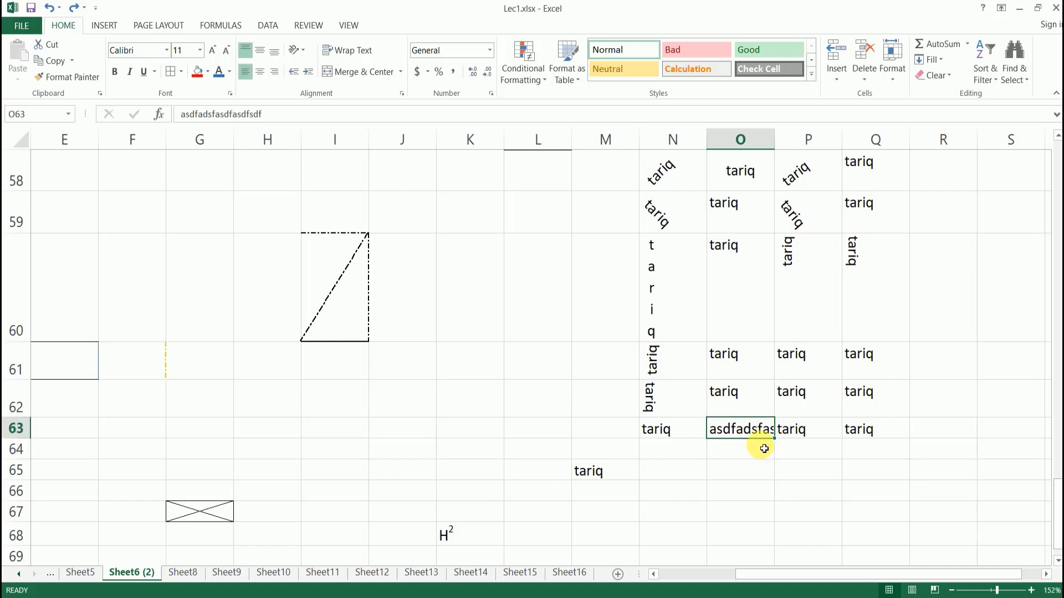
click(402, 94)
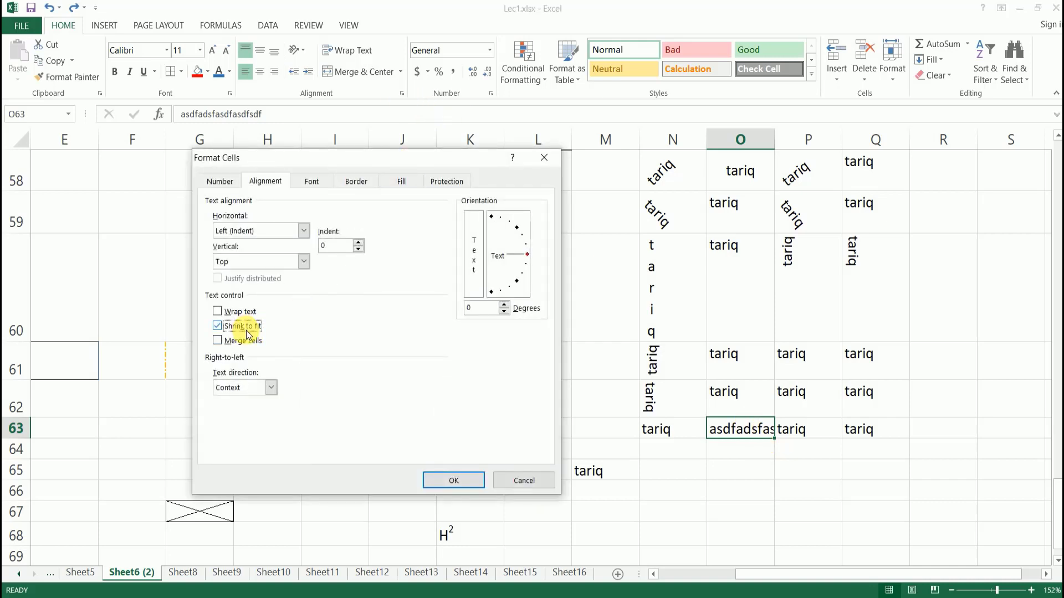
click(468, 480)
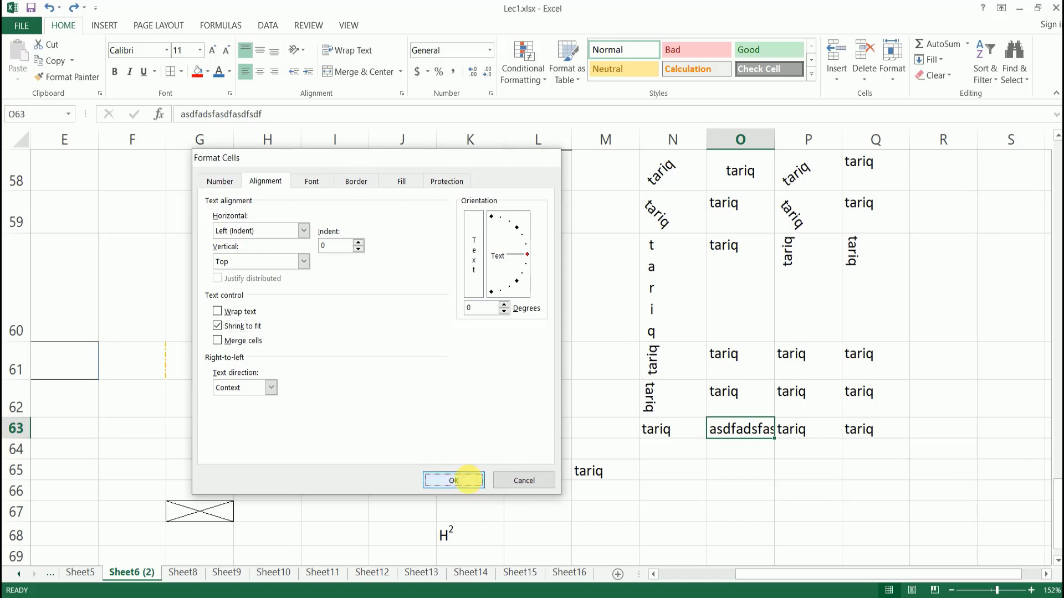
click(734, 455)
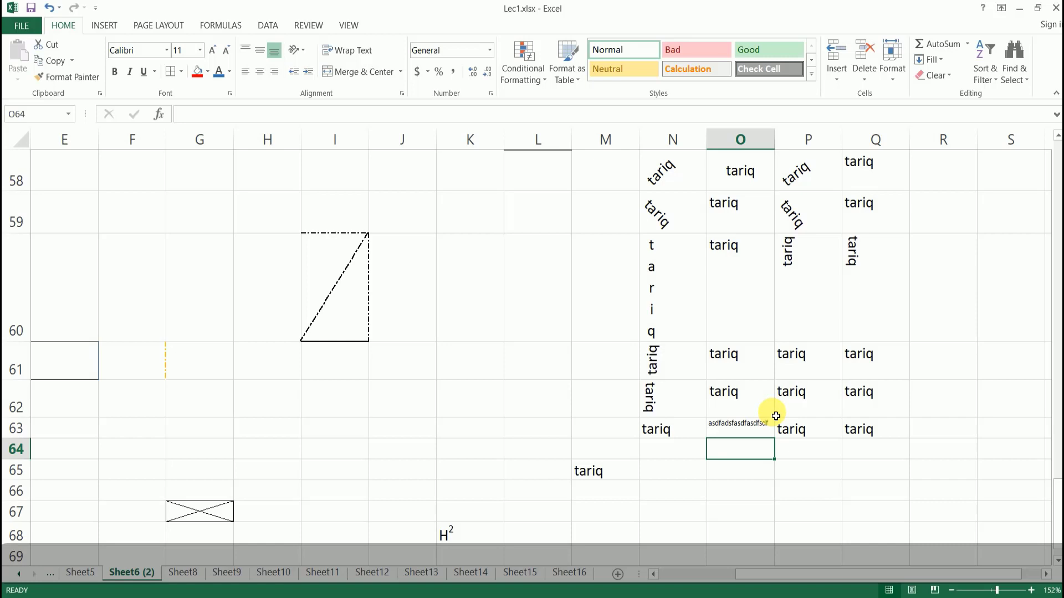
Review the Shrink to fit setting in the alignment options of cell O63, closing them without changes
click(744, 431)
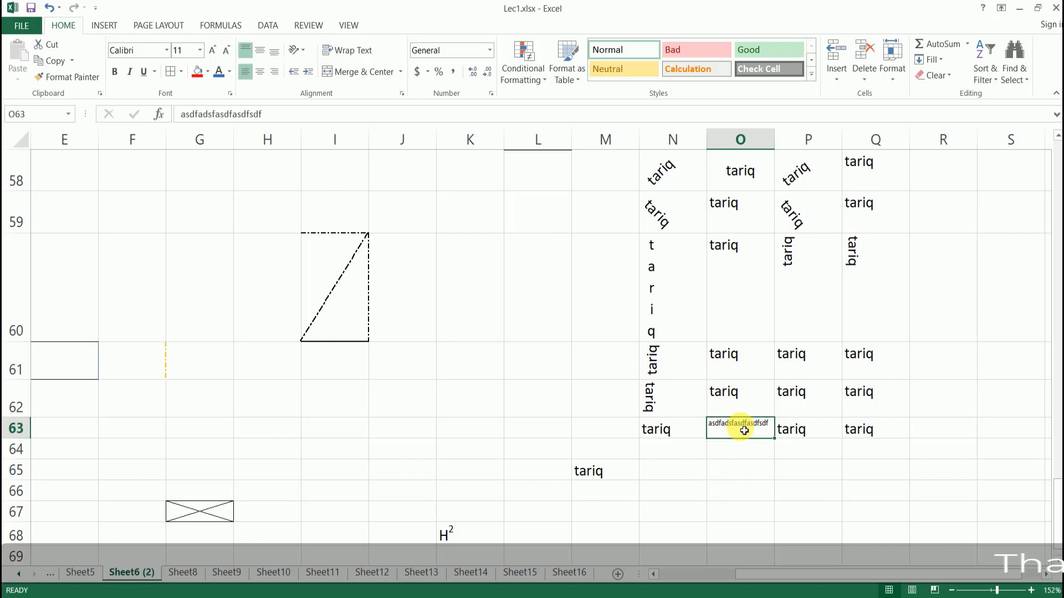
click(402, 93)
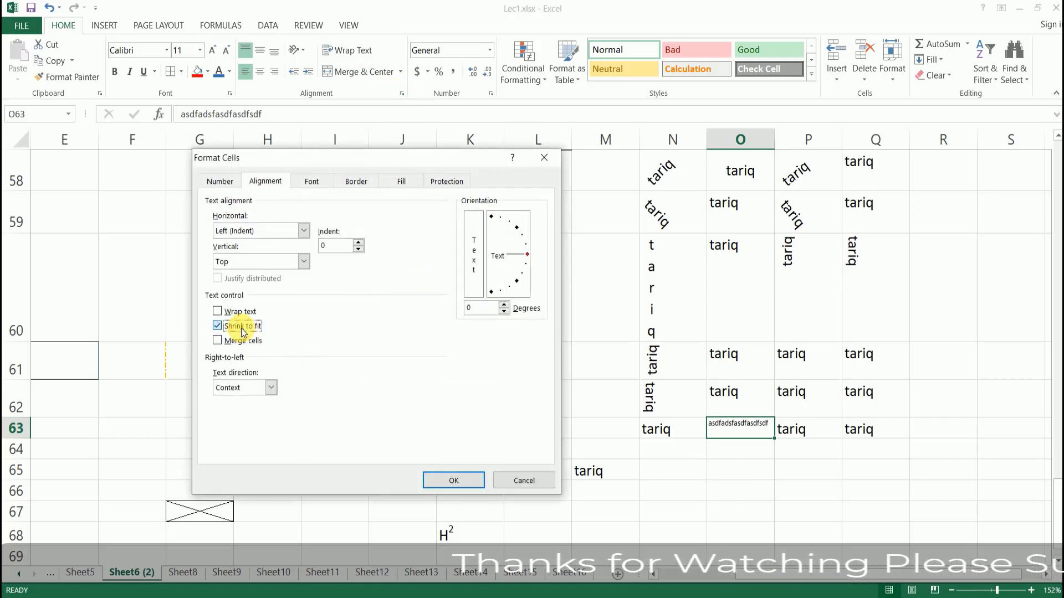
click(532, 479)
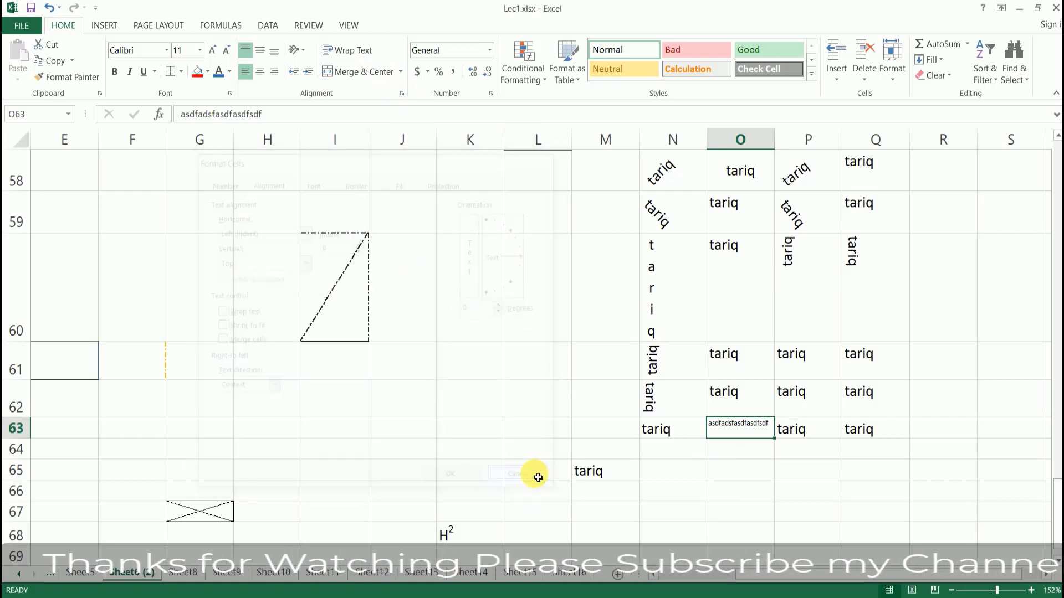
Enter the sample first name in cell I62, below the cell with the diagonal border
scroll(589, 368, down, 2)
scroll(593, 371, up, 1)
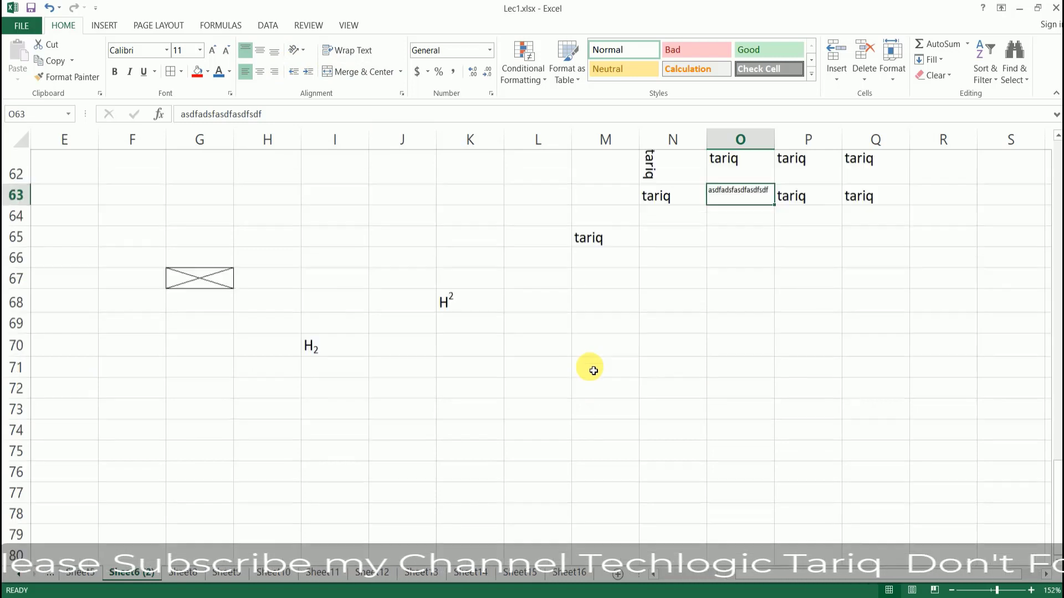
scroll(594, 371, up, 1)
click(333, 404)
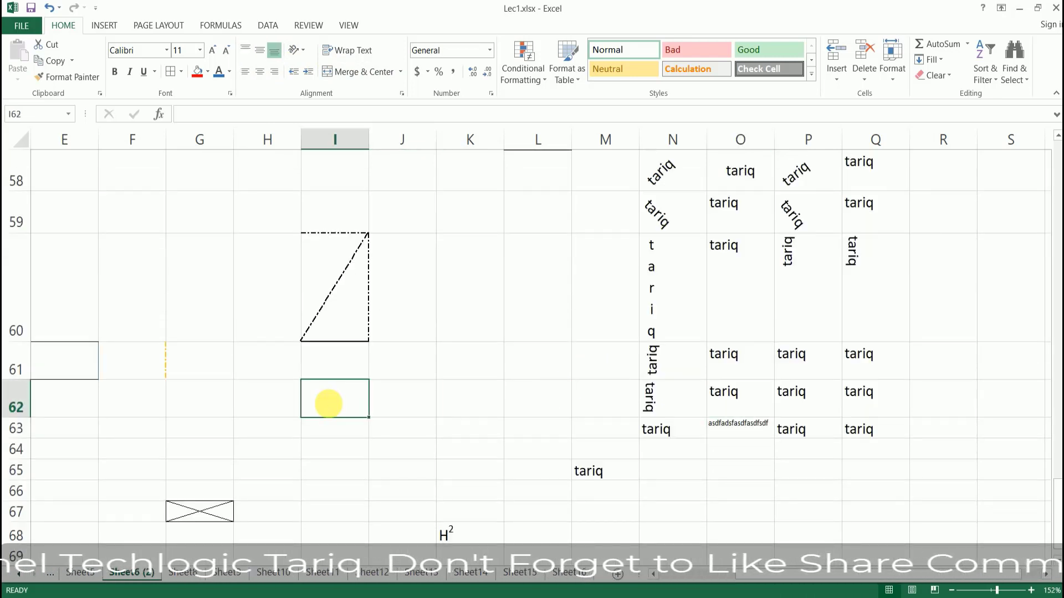
text(tariq)
click(430, 407)
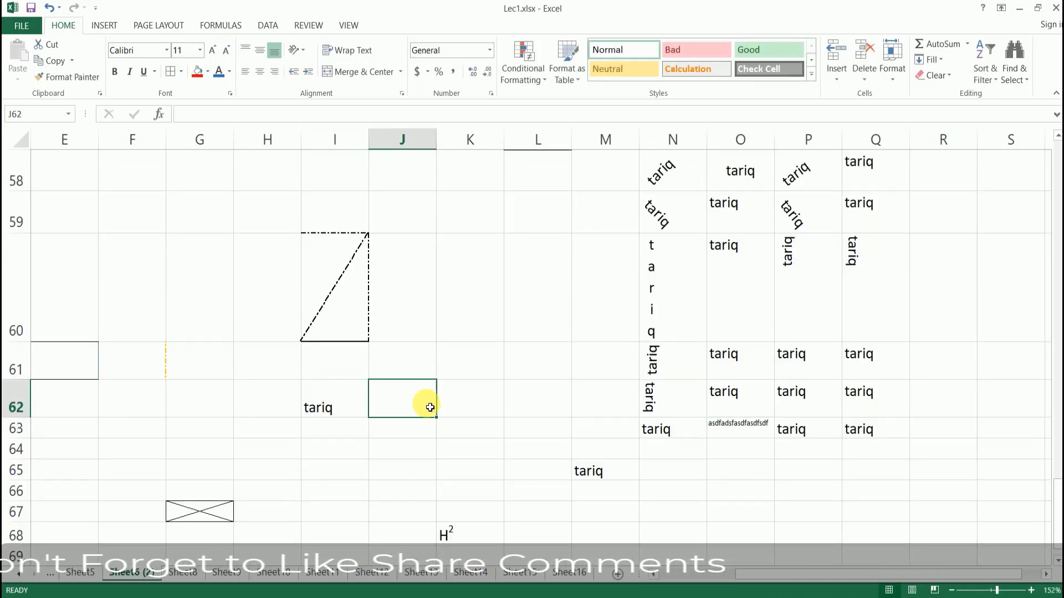
text(,r)
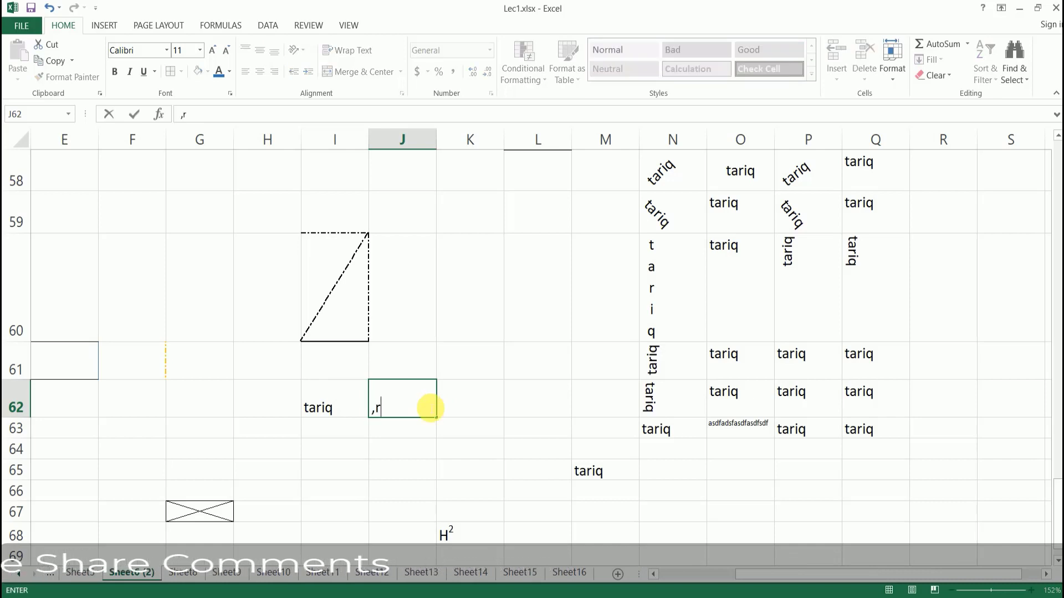
text(hm)
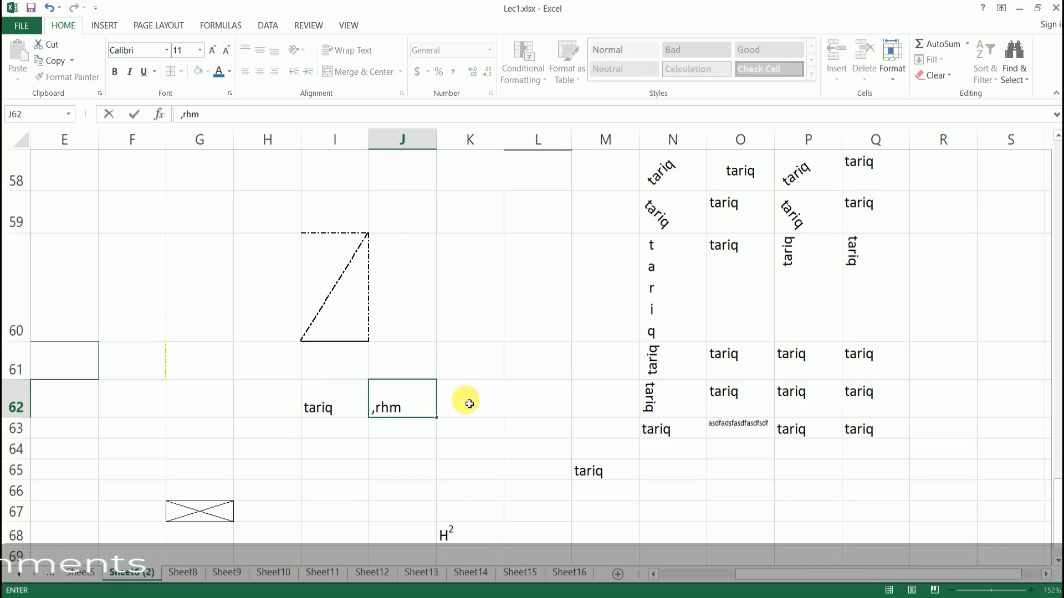
key(BackSpace)
key(BackSpace)
key(BackSpace)
key(BackSpace)
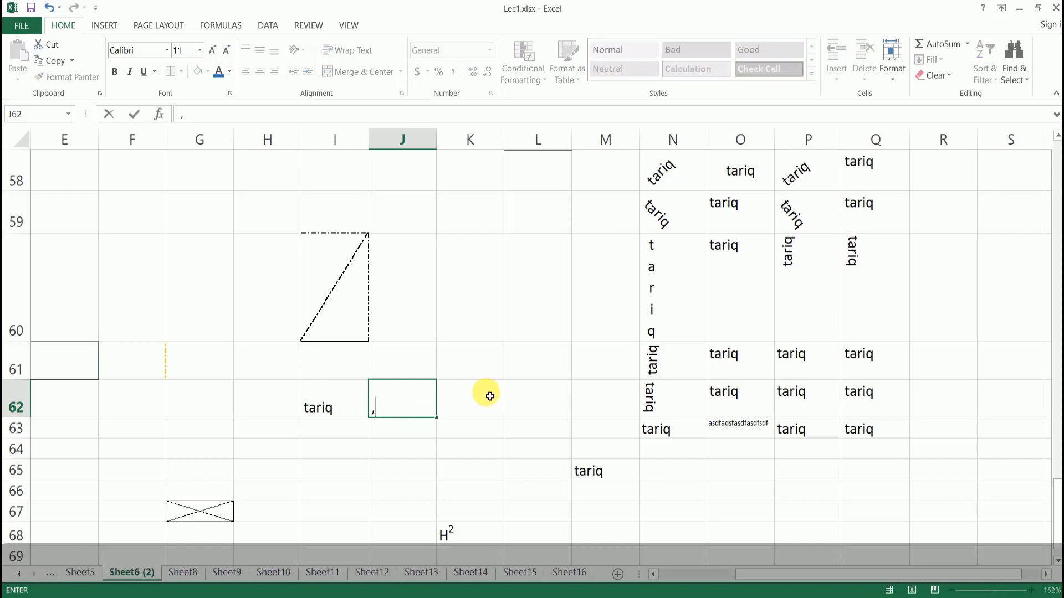
key(BackSpace)
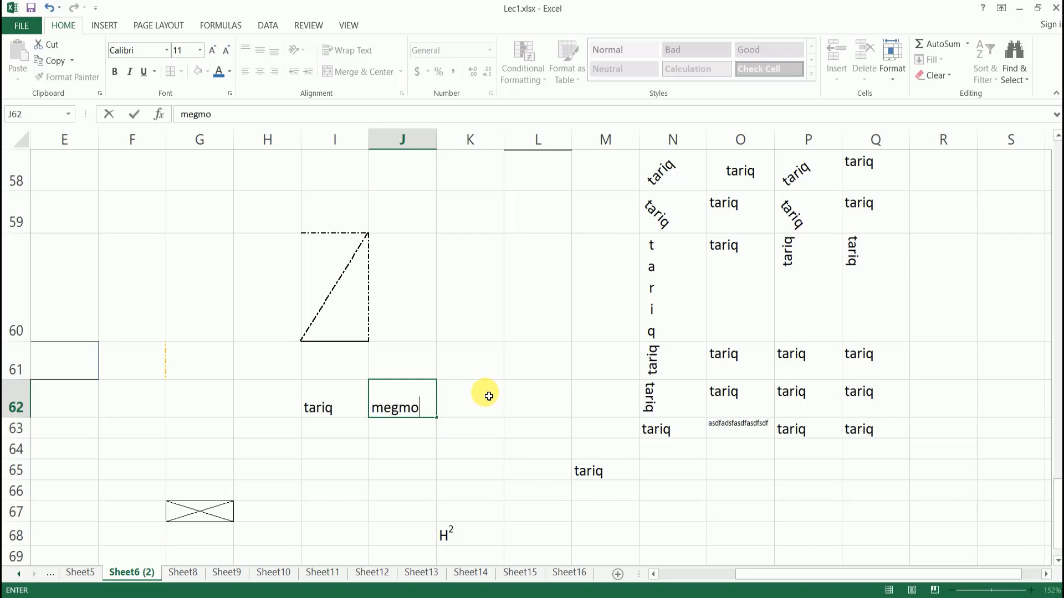
Enter "megmoof" in cell J62
text(megmoof)
key(Return)
Merge and center cells I62:J62, keeping only the upper-left value
click(344, 413)
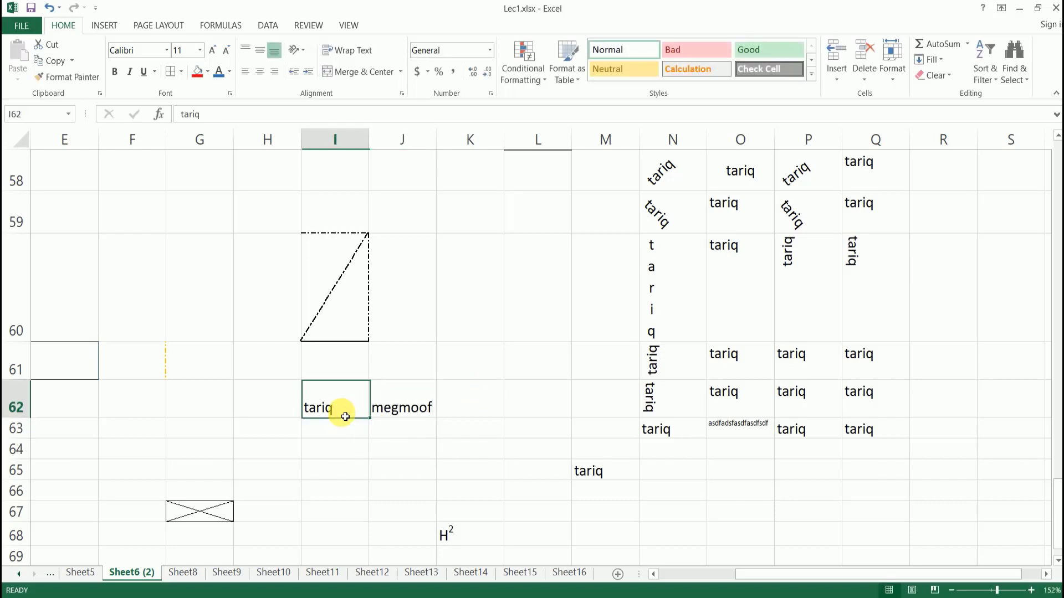
click(337, 451)
click(326, 407)
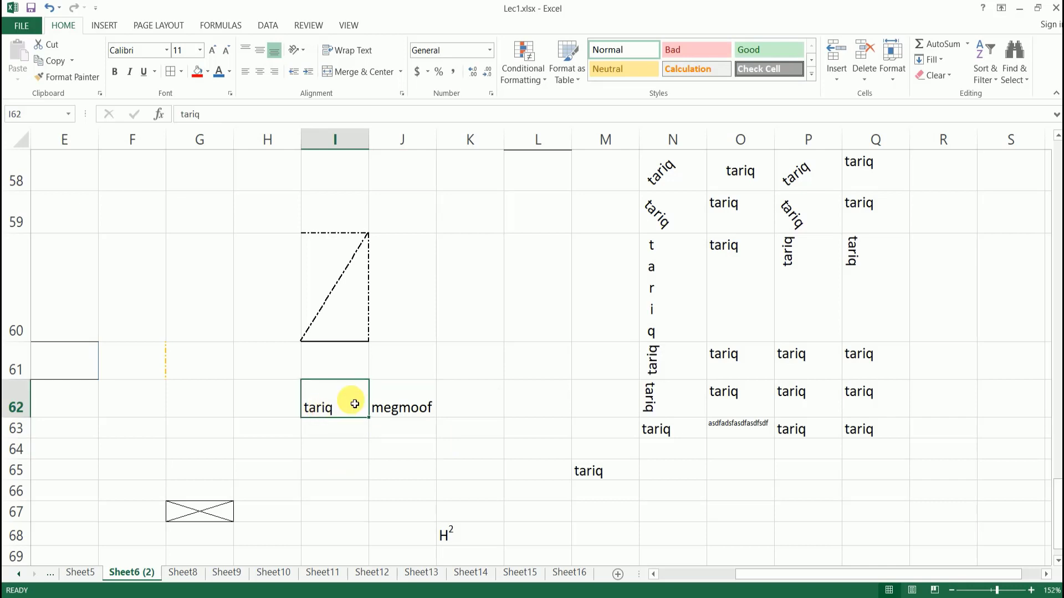
click(351, 443)
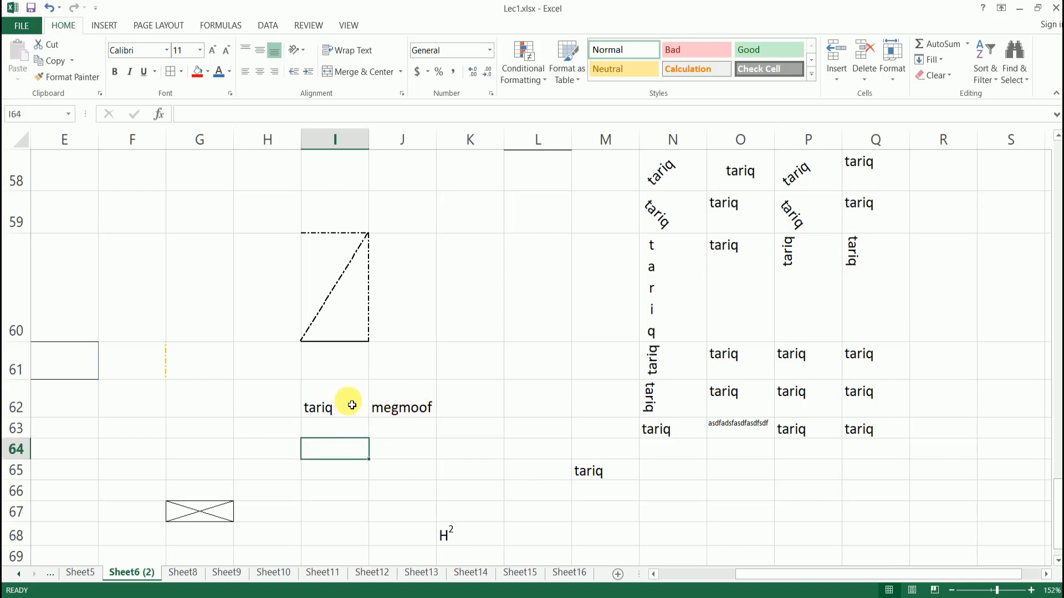
drag(334, 403, 411, 417)
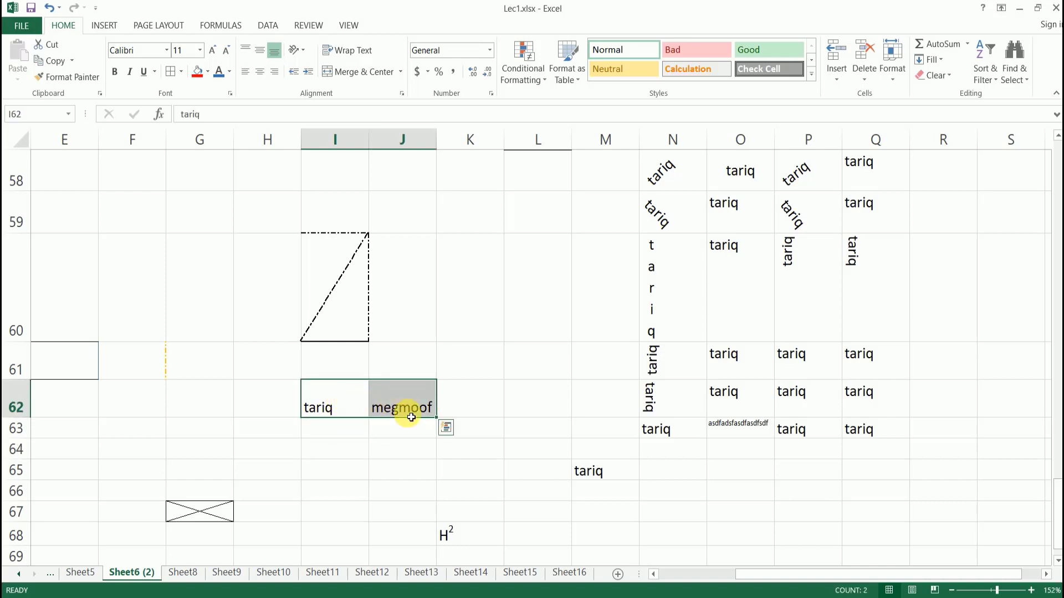
click(366, 75)
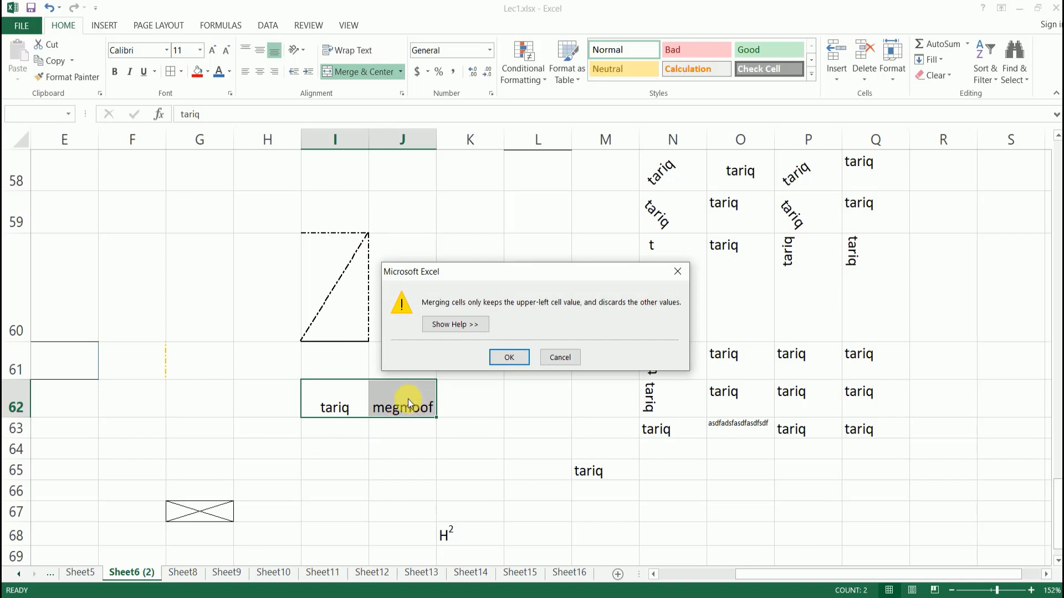
click(508, 358)
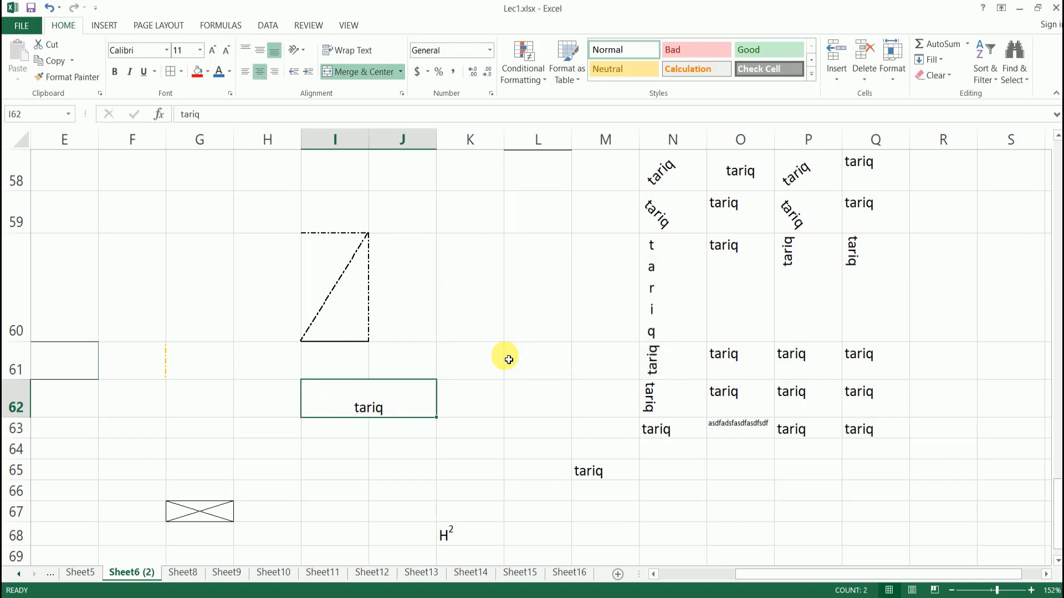
click(363, 447)
click(377, 409)
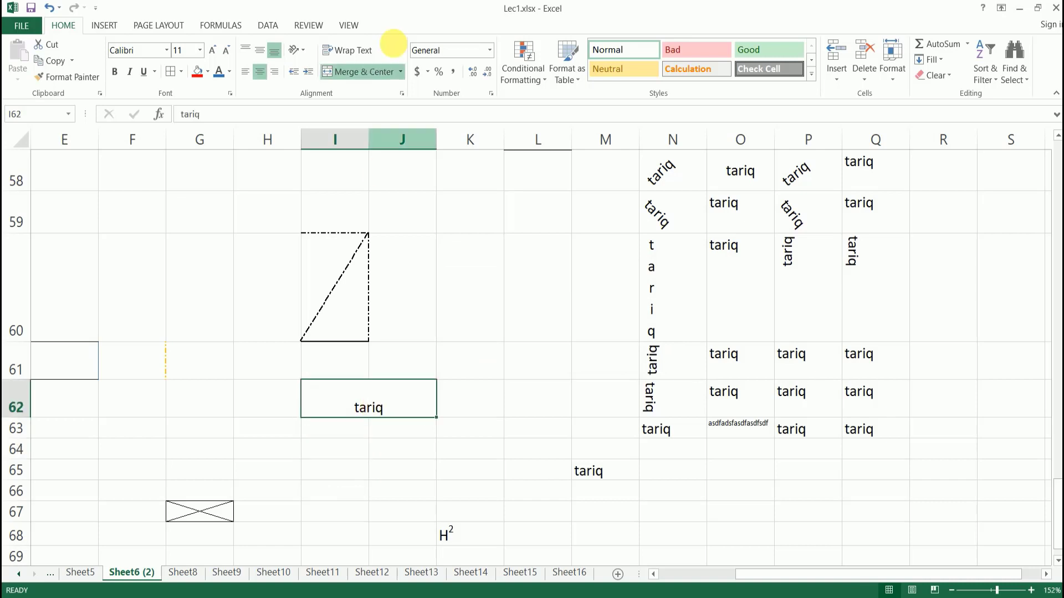
Look over the available merge options for the merged cell, then undo the Merge & Center on I62:J62
click(403, 74)
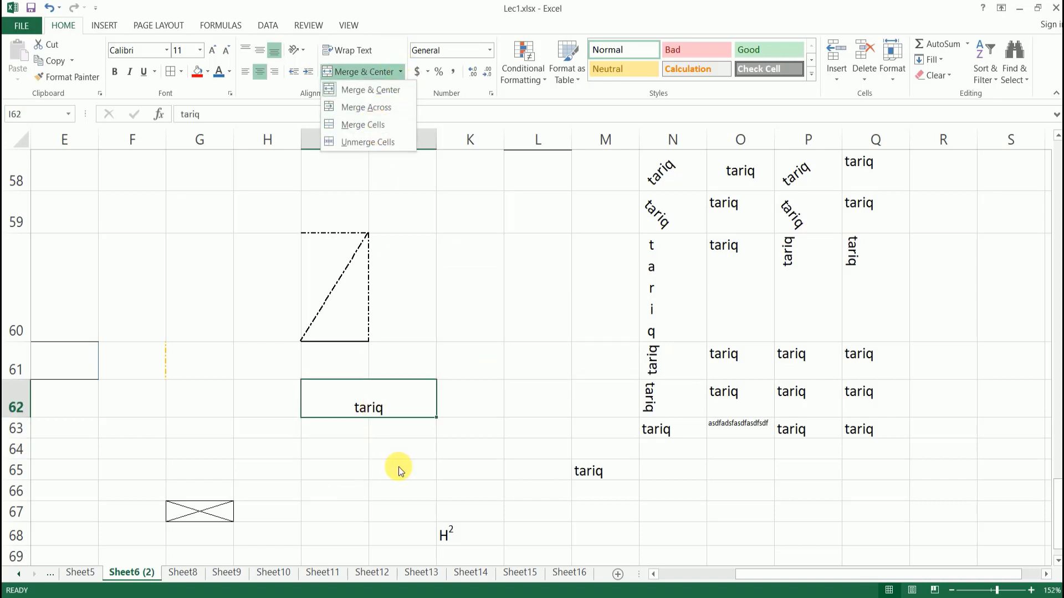
click(364, 430)
click(333, 431)
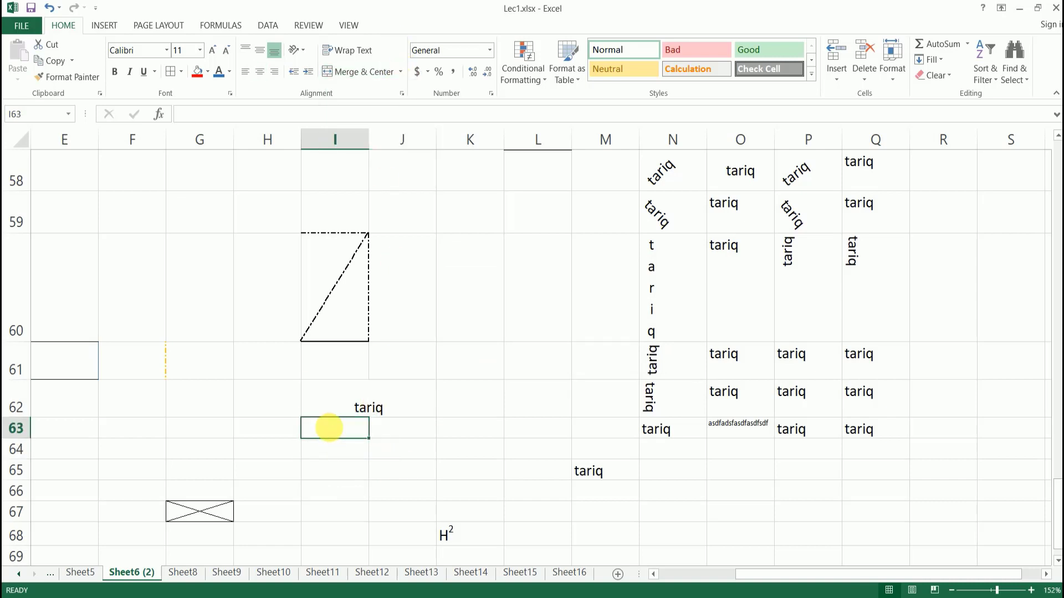
key(ctrl+z)
Copy cells I62:J62 and paste them into the three rows I64:J66
drag(316, 404, 397, 415)
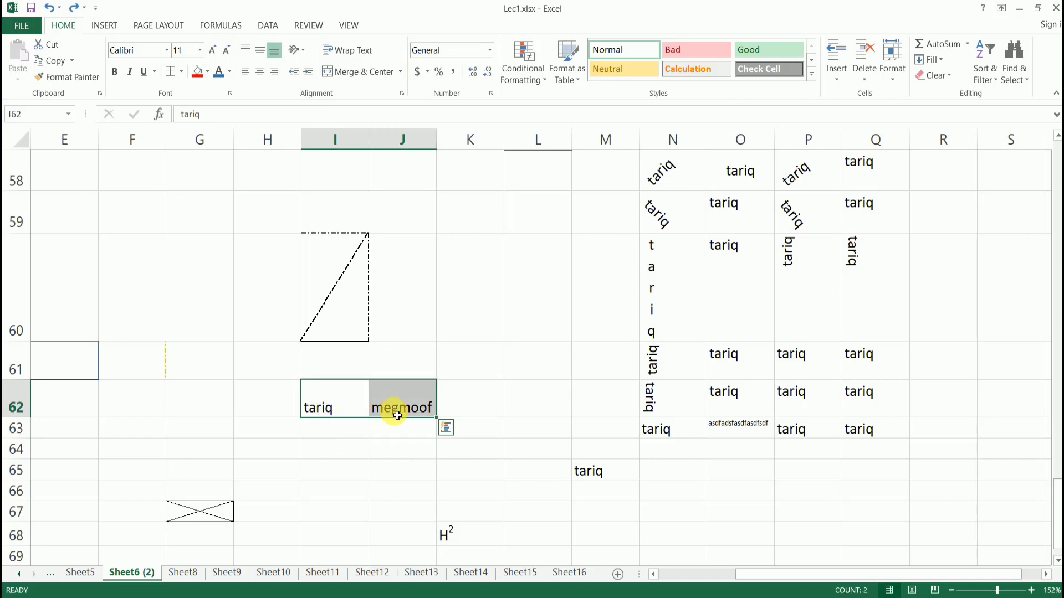
key(ctrl+c)
click(340, 432)
drag(337, 449, 411, 489)
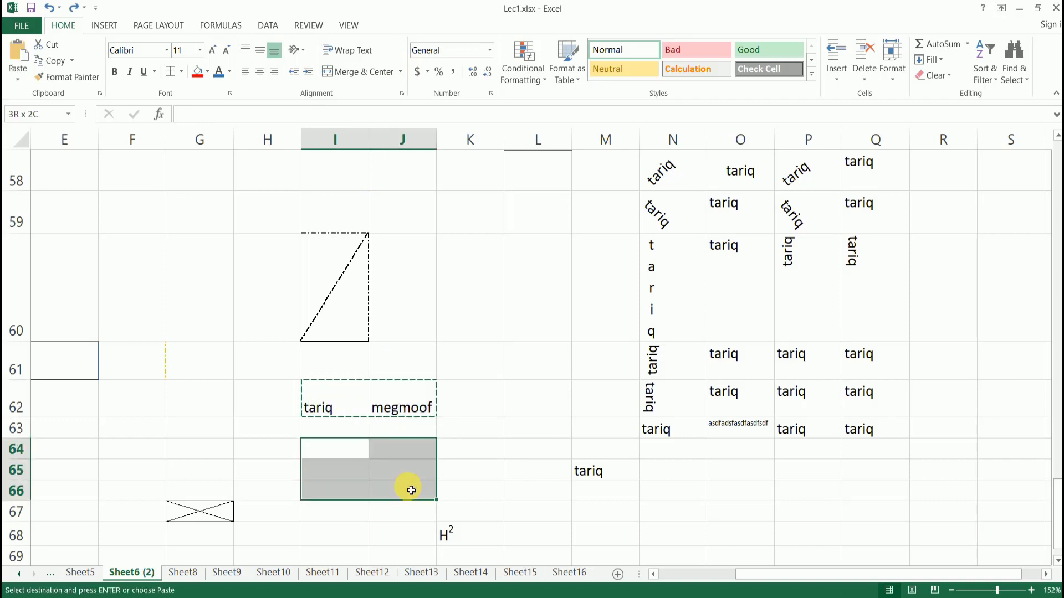
key(ctrl+v)
scroll(413, 485, down, 2)
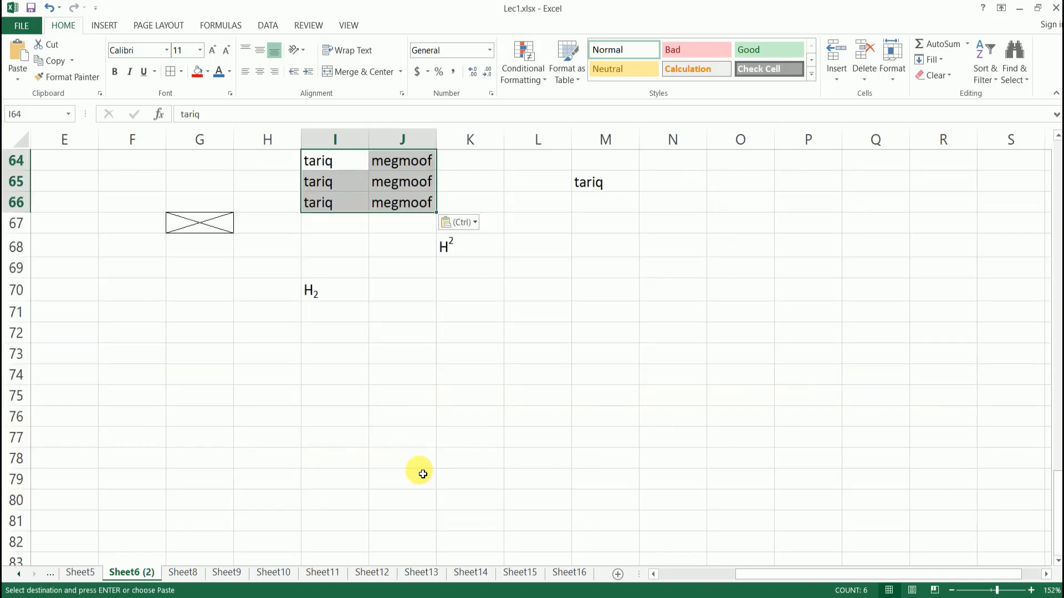
scroll(361, 299, up, 2)
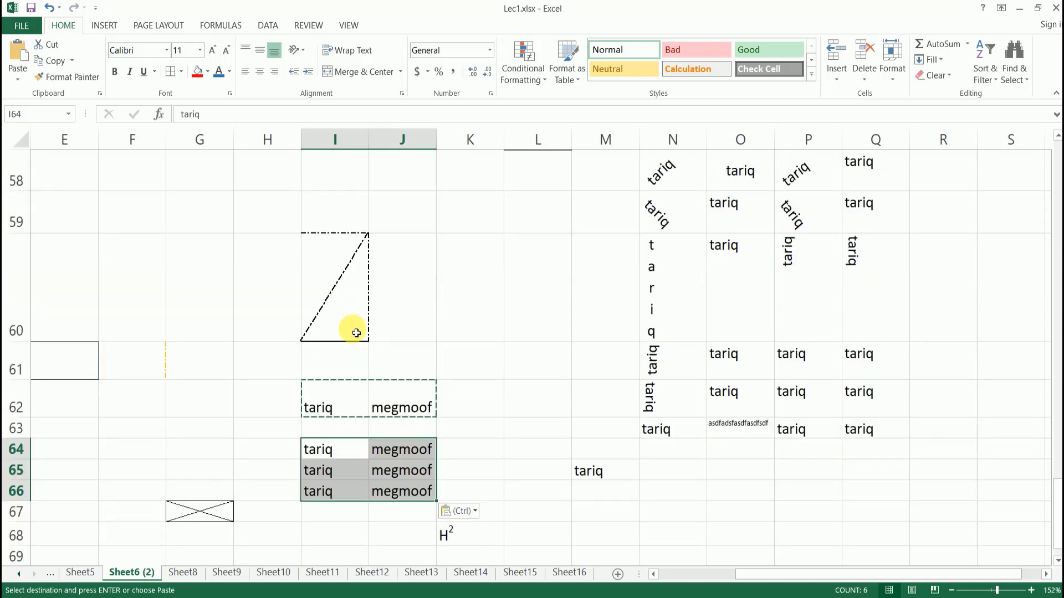
Merge cells I64:J64 with Merge Across, accepting the loss of the second value
click(351, 456)
drag(351, 455, 391, 448)
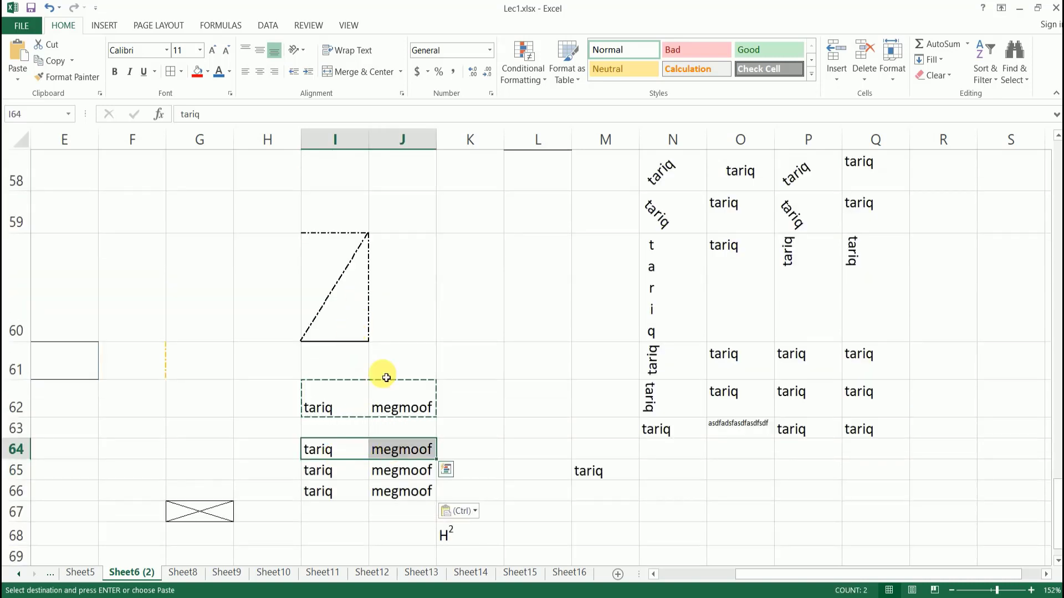
click(400, 72)
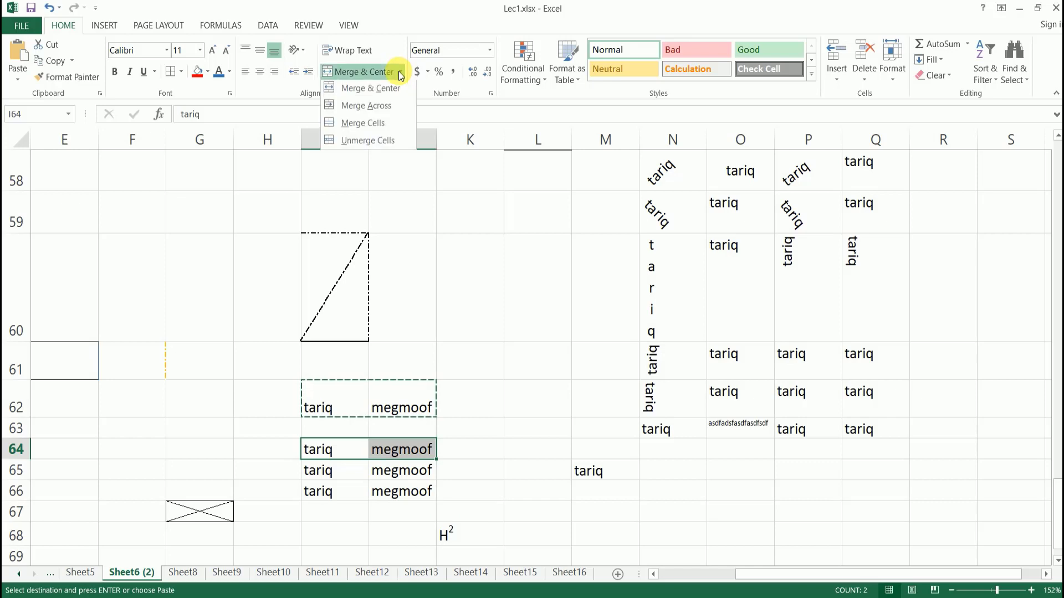
click(370, 111)
click(508, 357)
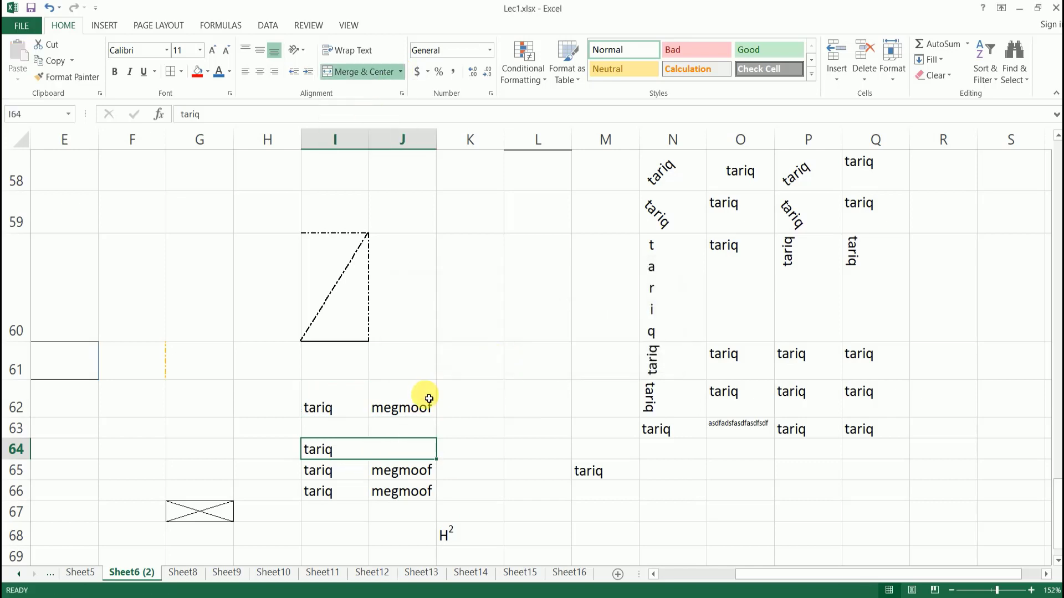
Merge cells I65:J65 with Merge Cells, accepting the loss of the second value
scroll(420, 393, down, 2)
click(355, 183)
drag(386, 181, 394, 182)
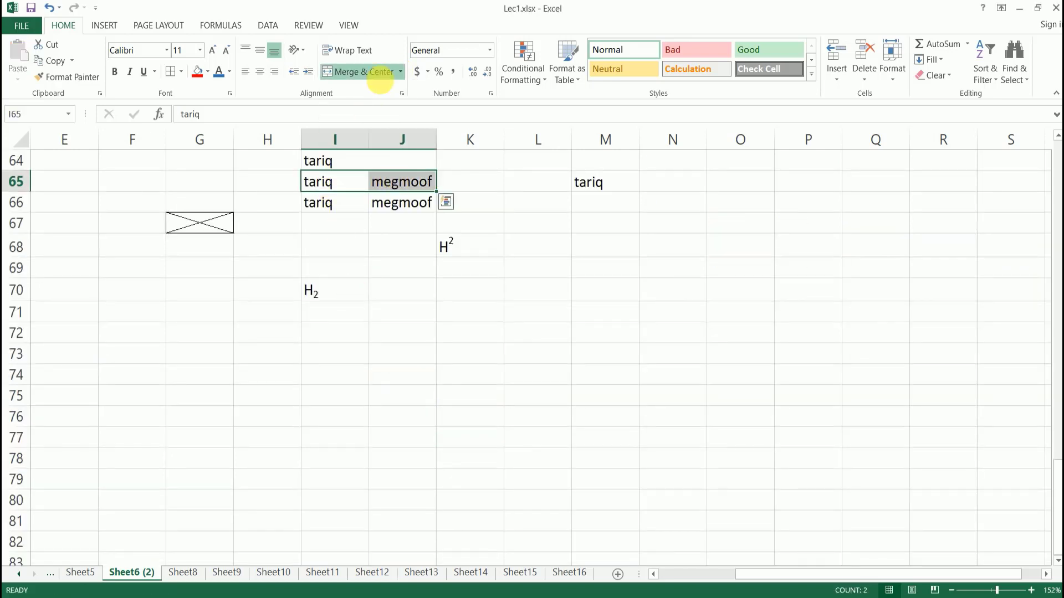
click(403, 72)
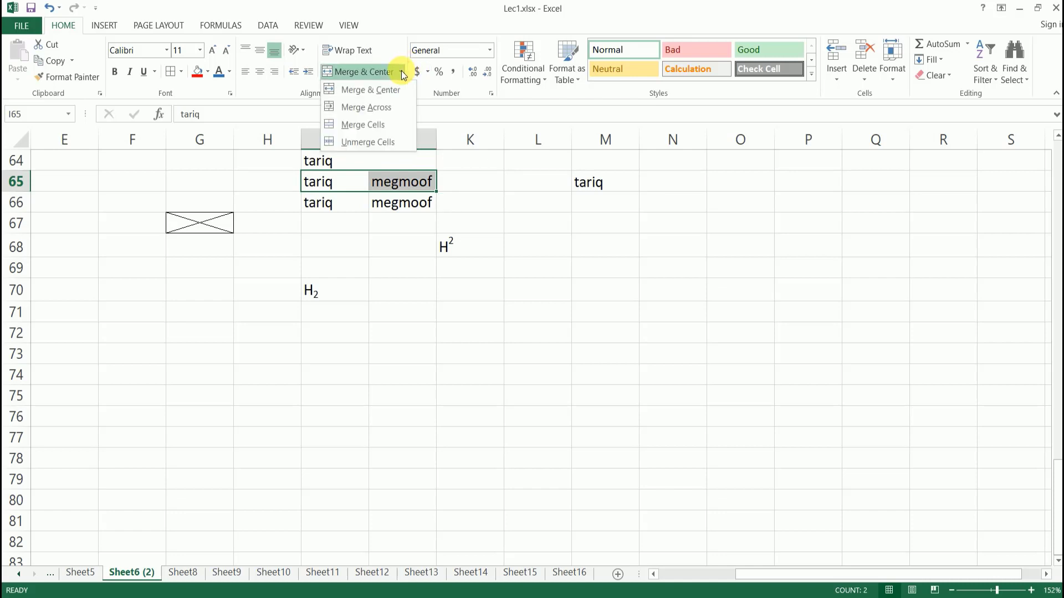
click(370, 124)
click(498, 360)
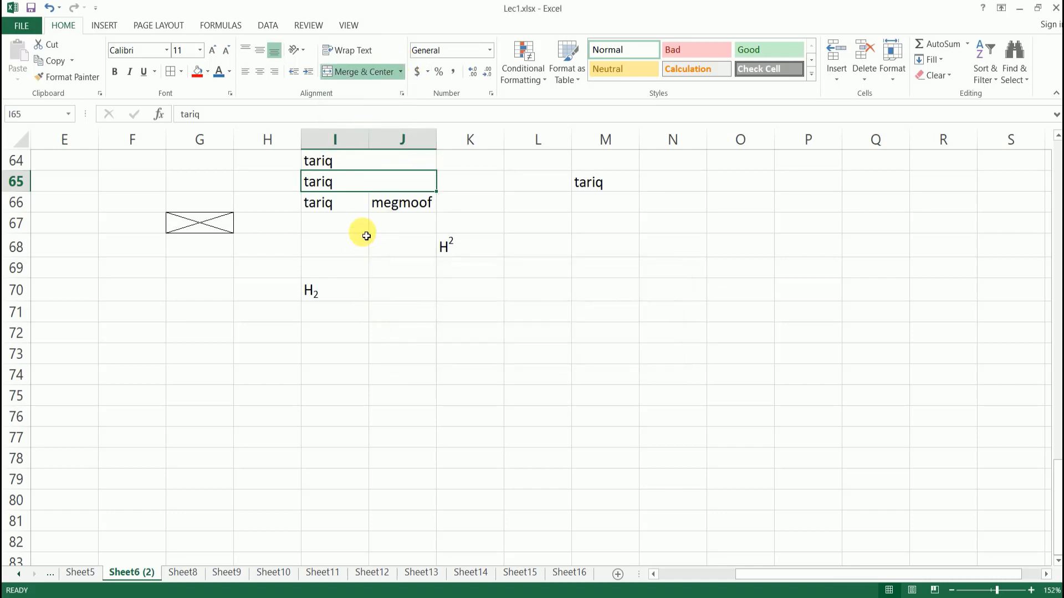
Apply Unmerge Cells to the two filled cells I66:J66
scroll(351, 288, up, 1)
drag(339, 306, 387, 299)
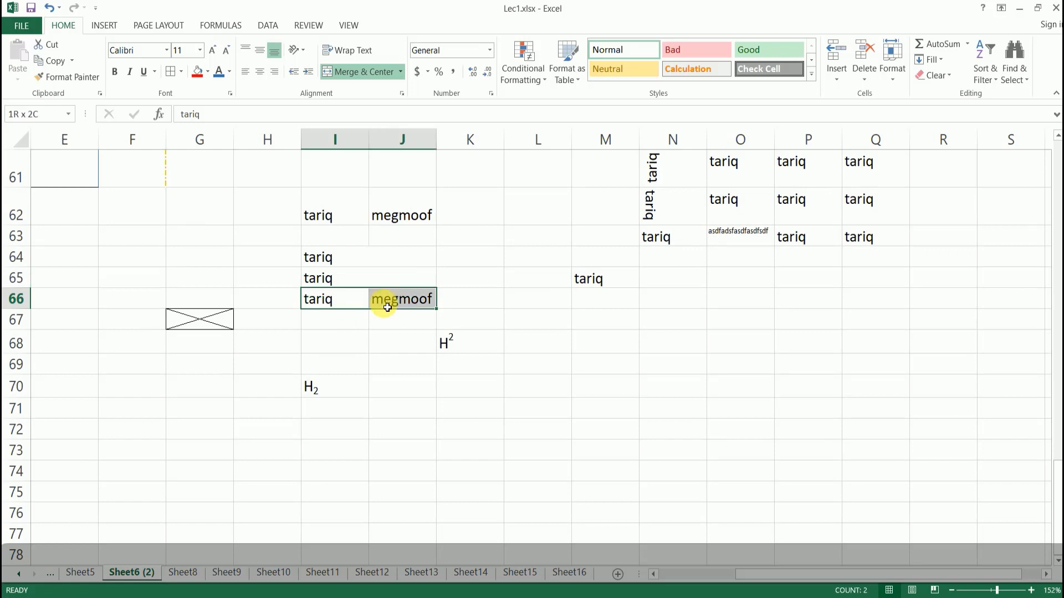
click(400, 72)
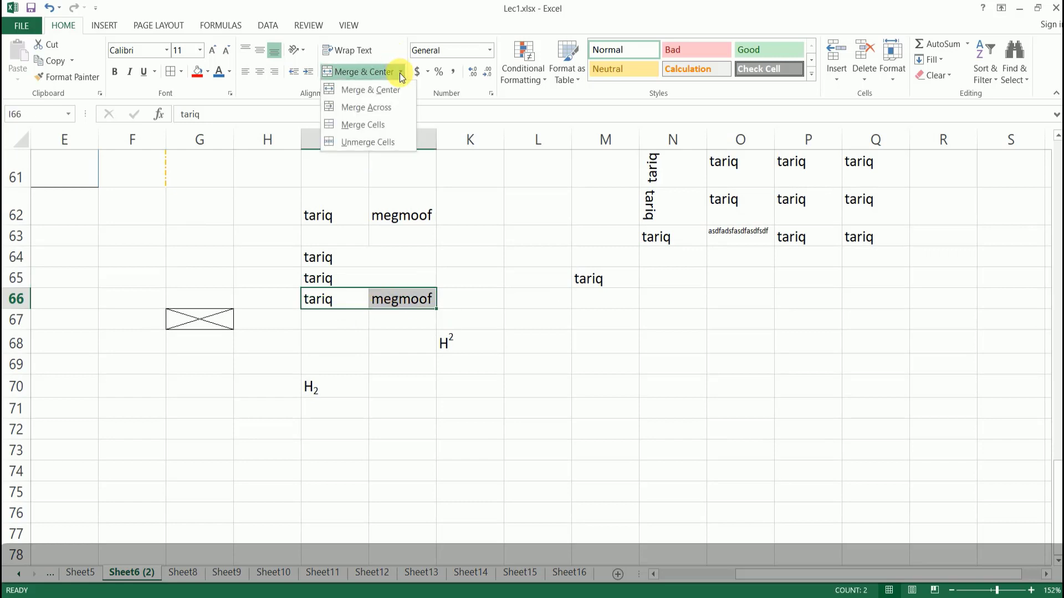
click(381, 143)
click(381, 265)
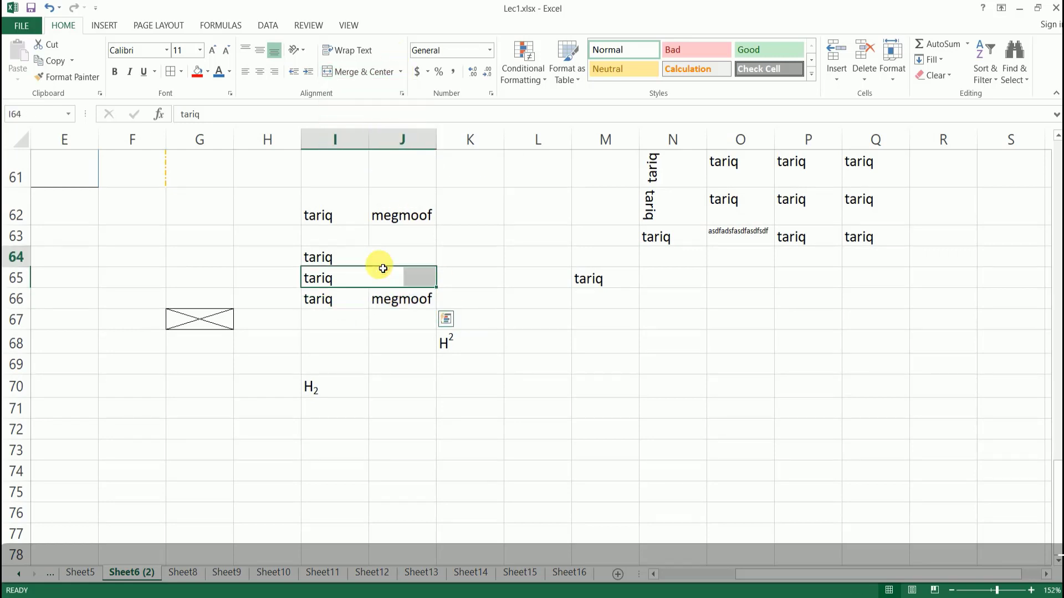
Apply Unmerge Cells to the range I62:J62
drag(338, 214, 386, 214)
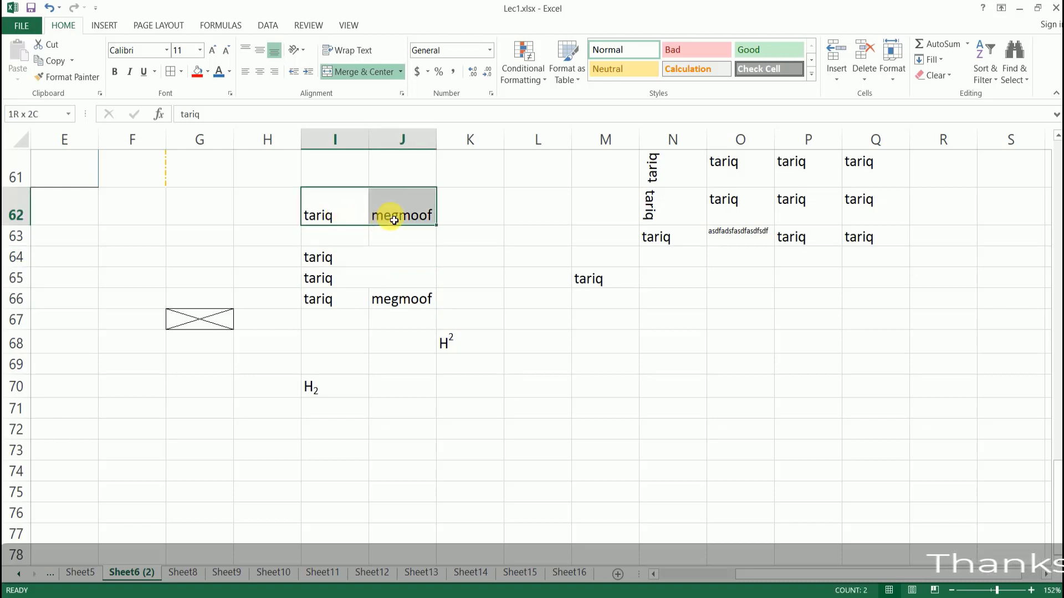
click(400, 72)
click(382, 141)
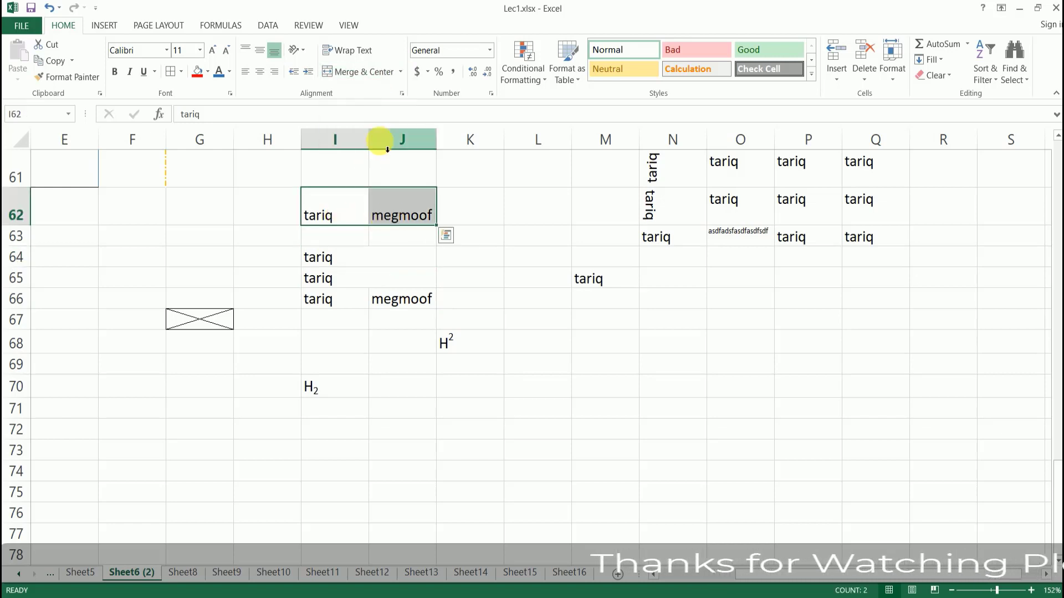
scroll(356, 261, up, 2)
scroll(380, 309, down, 2)
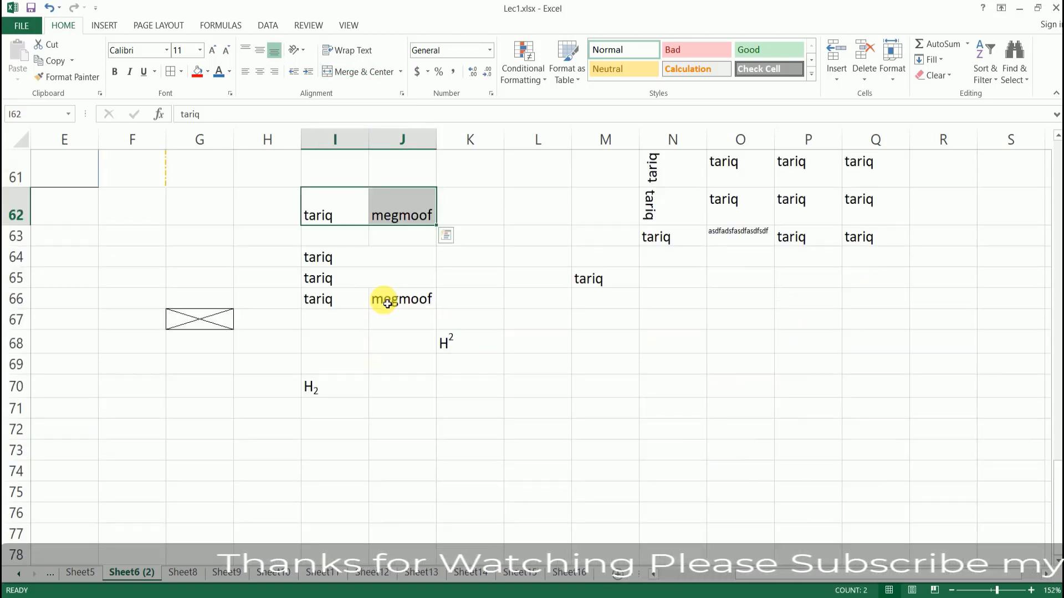
Check the separate values in I62 and J62, and merge and center the two cells, accepting the loss of the second value
click(333, 254)
click(360, 208)
click(381, 212)
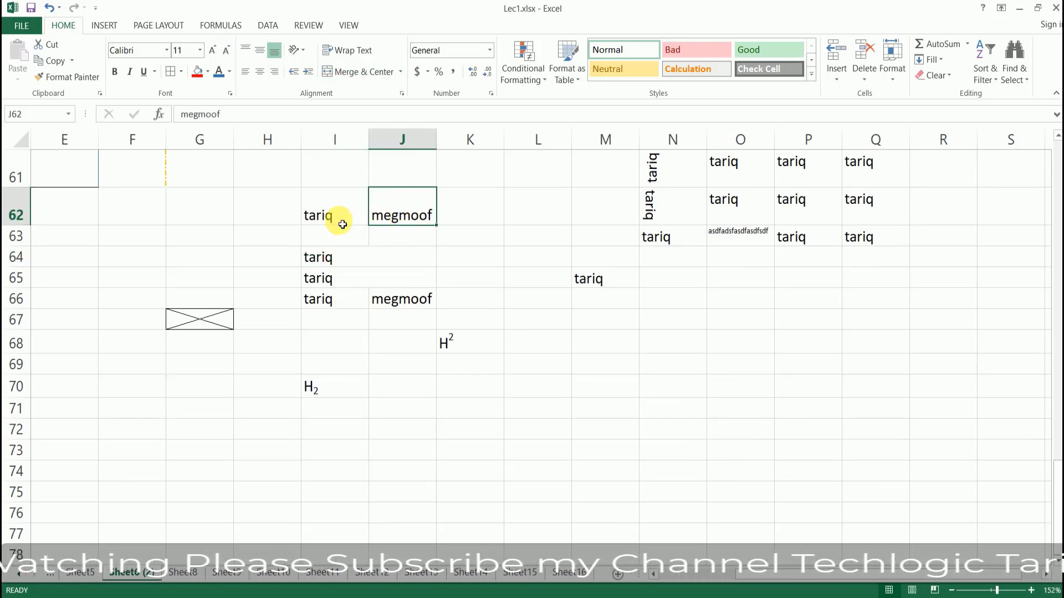
click(342, 224)
click(399, 214)
drag(344, 226, 385, 214)
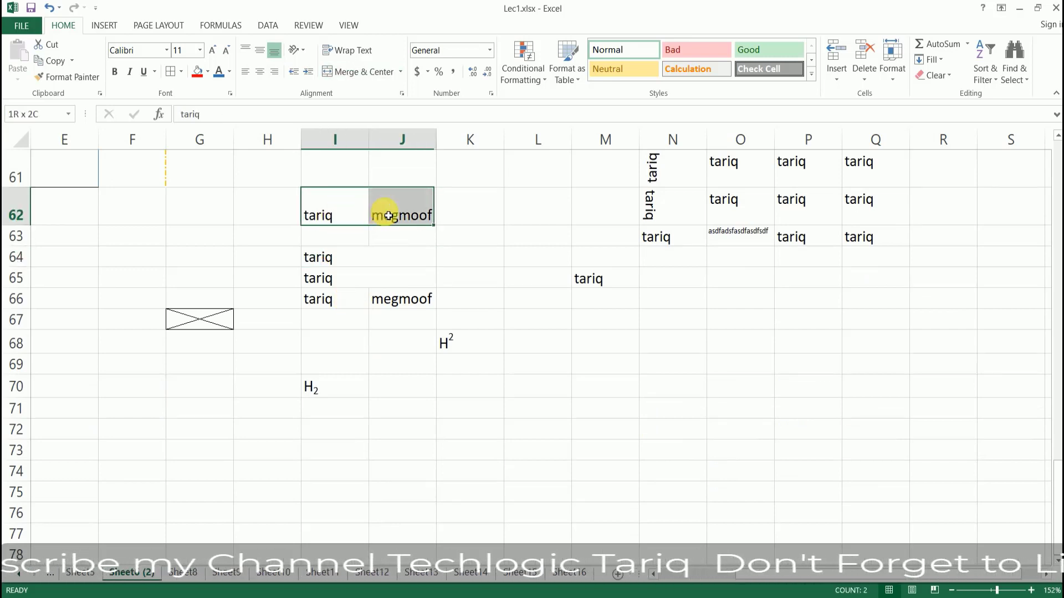
click(355, 72)
click(510, 355)
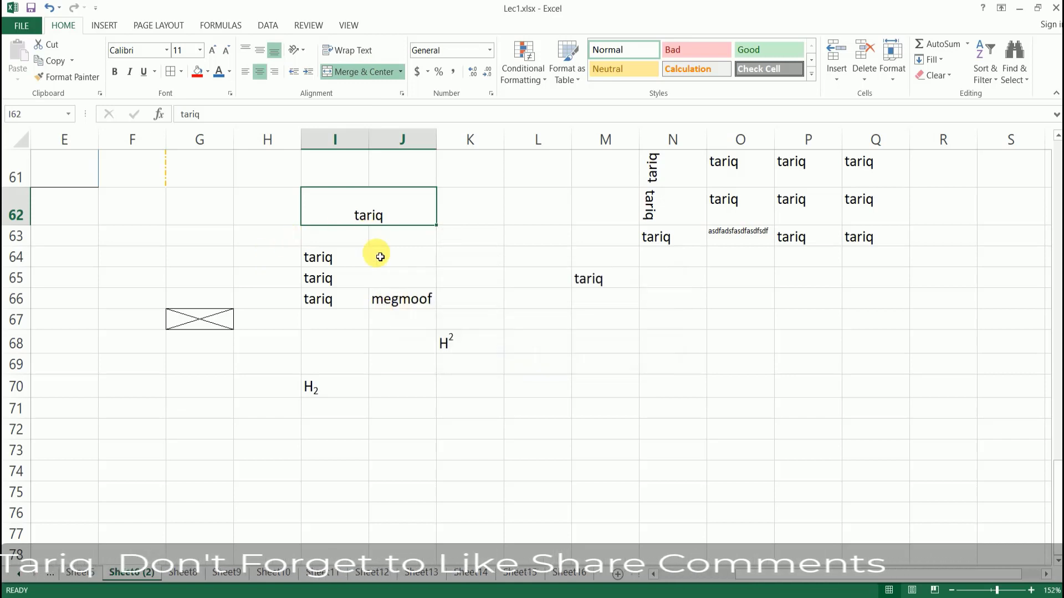
Turn off Merge & Center on I62:J62, look over the merge options, and undo the unmerge
click(378, 257)
click(346, 208)
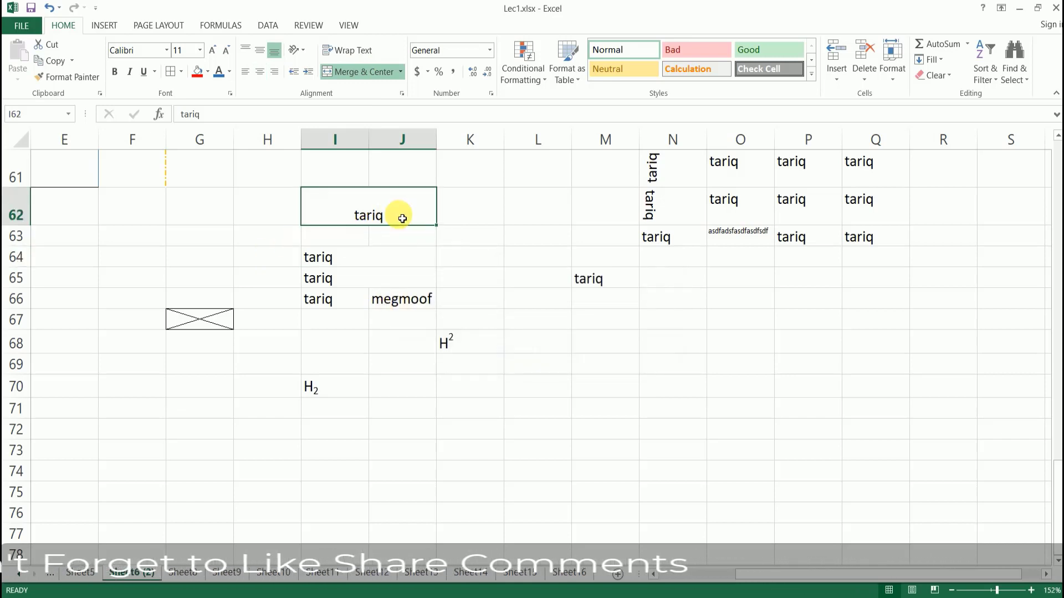
click(391, 70)
click(401, 71)
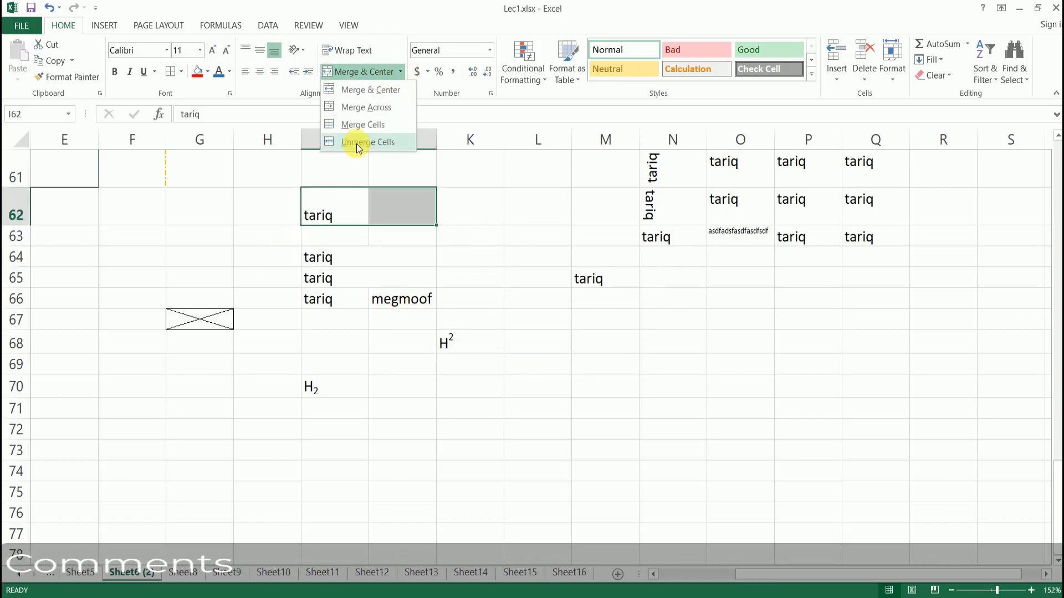
click(350, 247)
drag(343, 214, 400, 212)
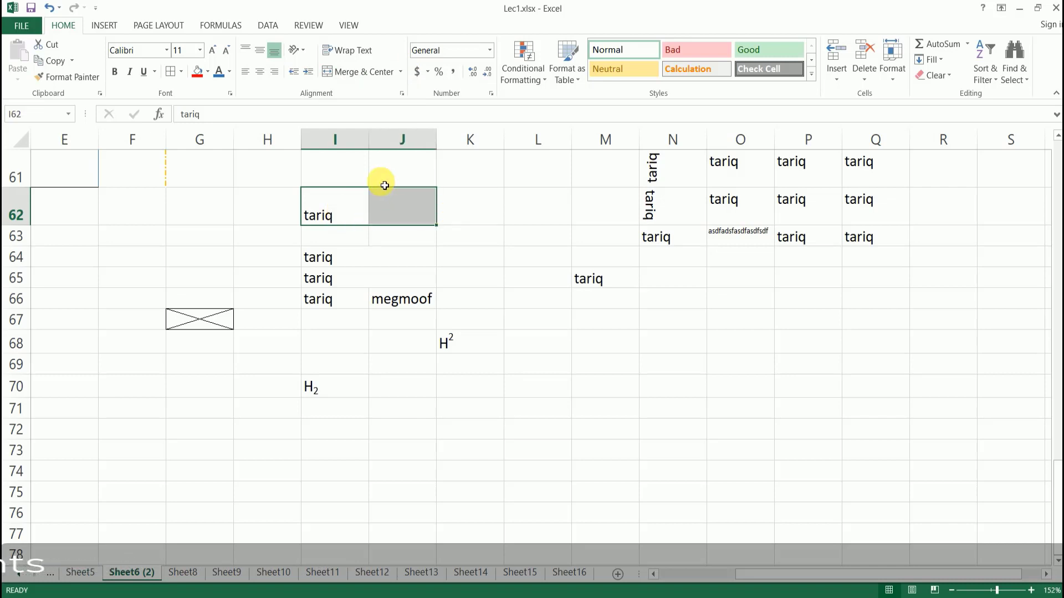
key(ctrl+z)
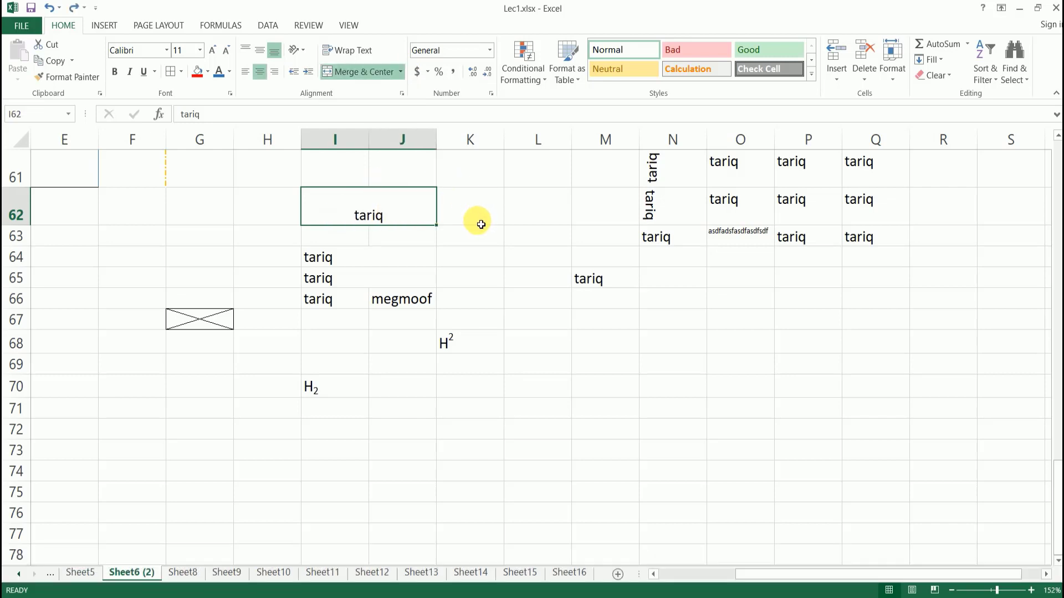
Split the merged cell I62:J62 with Unmerge Cells and check the separated cells
click(400, 72)
click(371, 143)
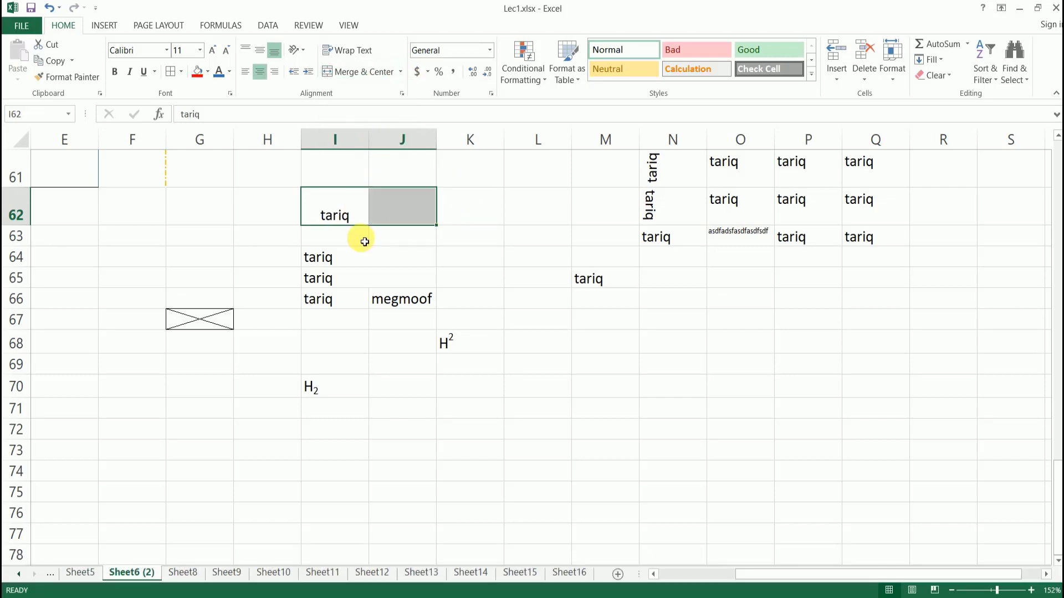
click(360, 240)
drag(337, 205, 399, 216)
click(352, 237)
Examine the alignment and indent settings of cell I62 in Format Cells, and close the dialog without changes
click(346, 200)
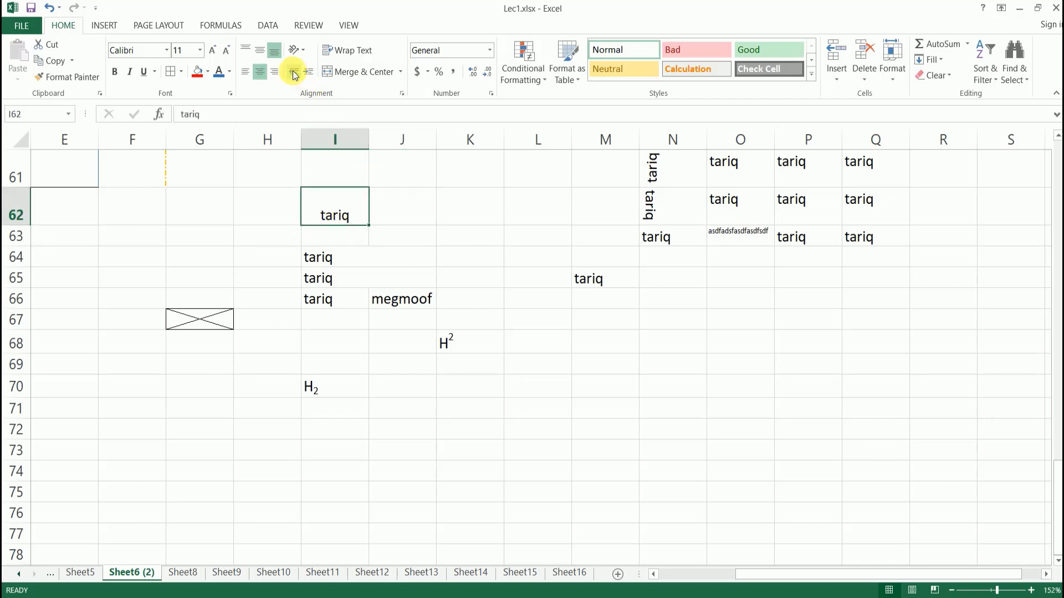
click(403, 94)
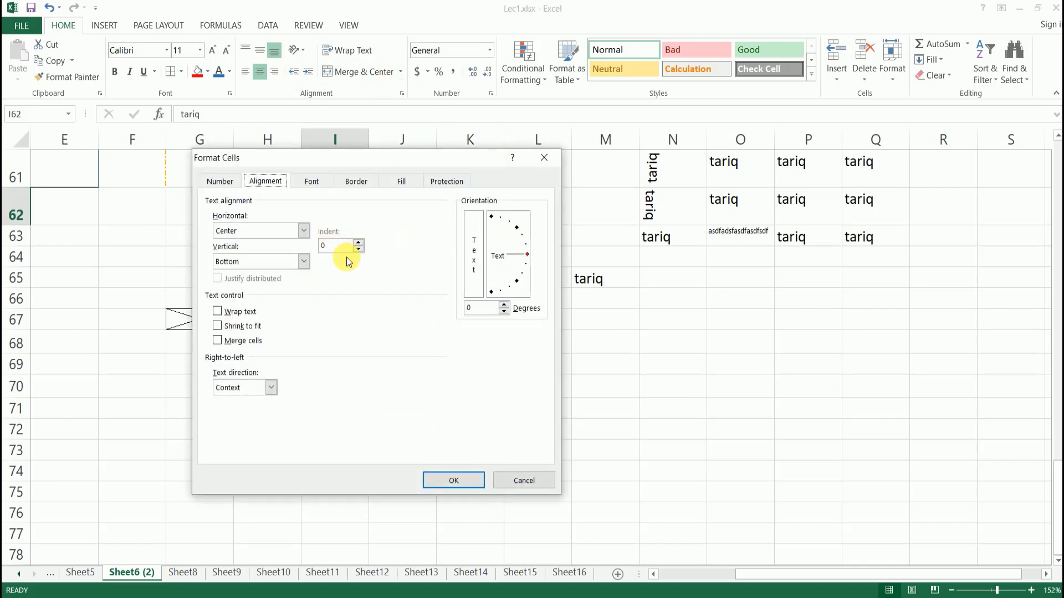
click(511, 480)
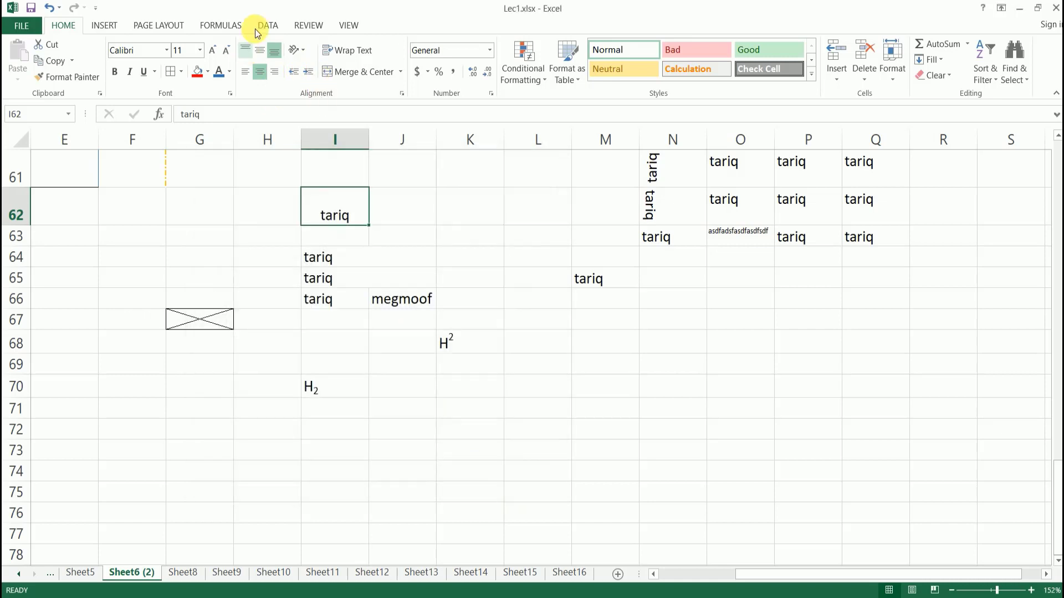
Increase the text indent of cell I62 and decrease it again
click(308, 73)
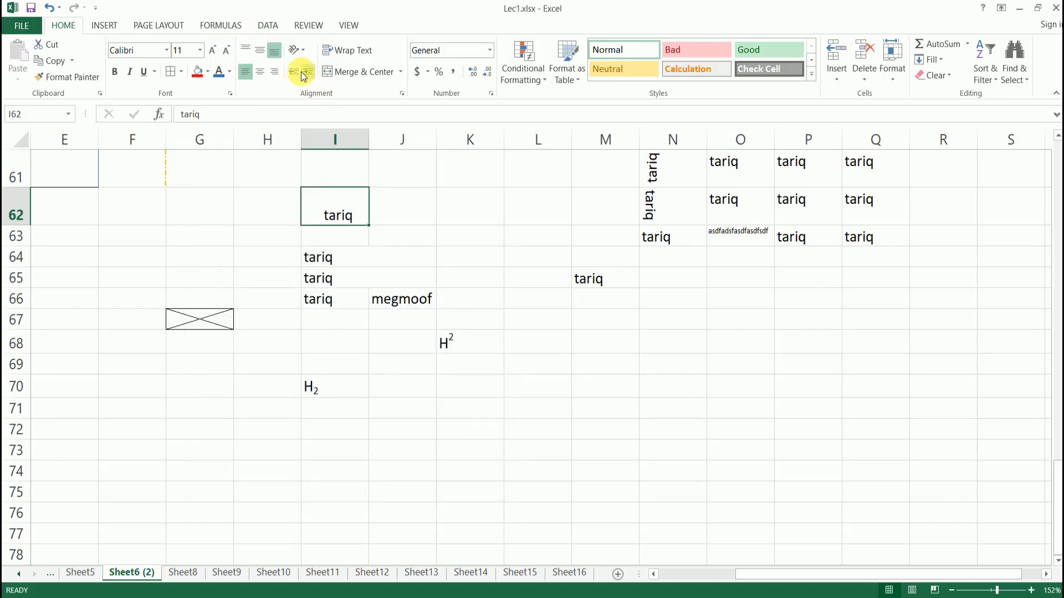
click(309, 75)
click(296, 75)
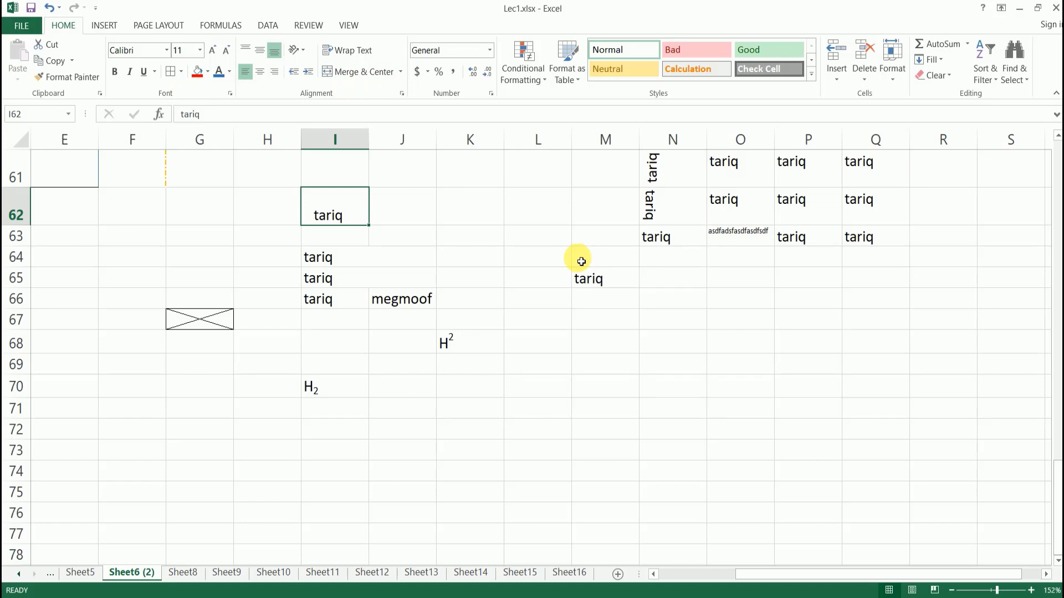
scroll(581, 262, up, 7)
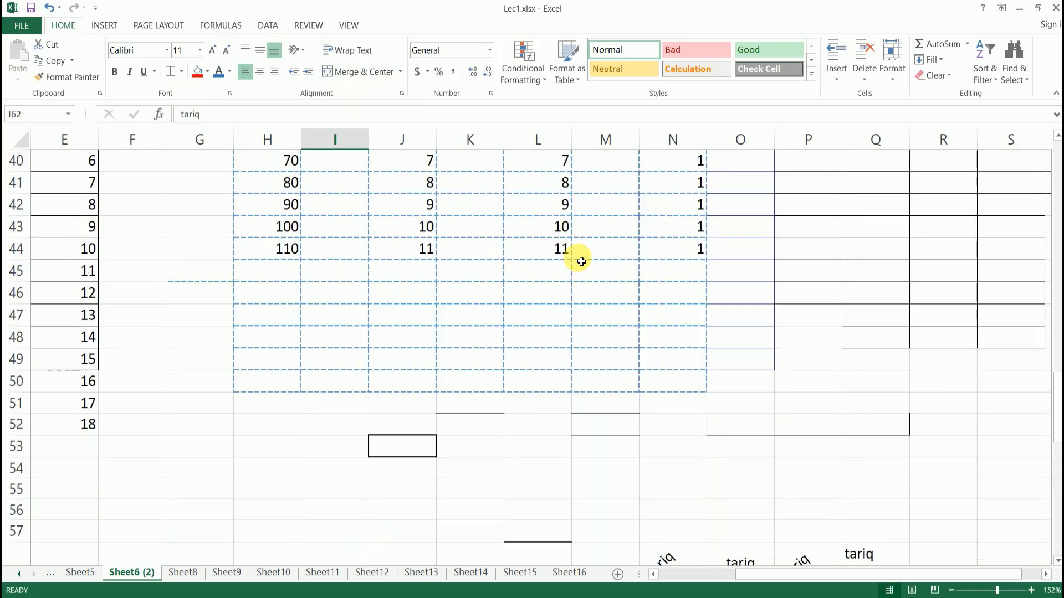
scroll(581, 261, up, 2)
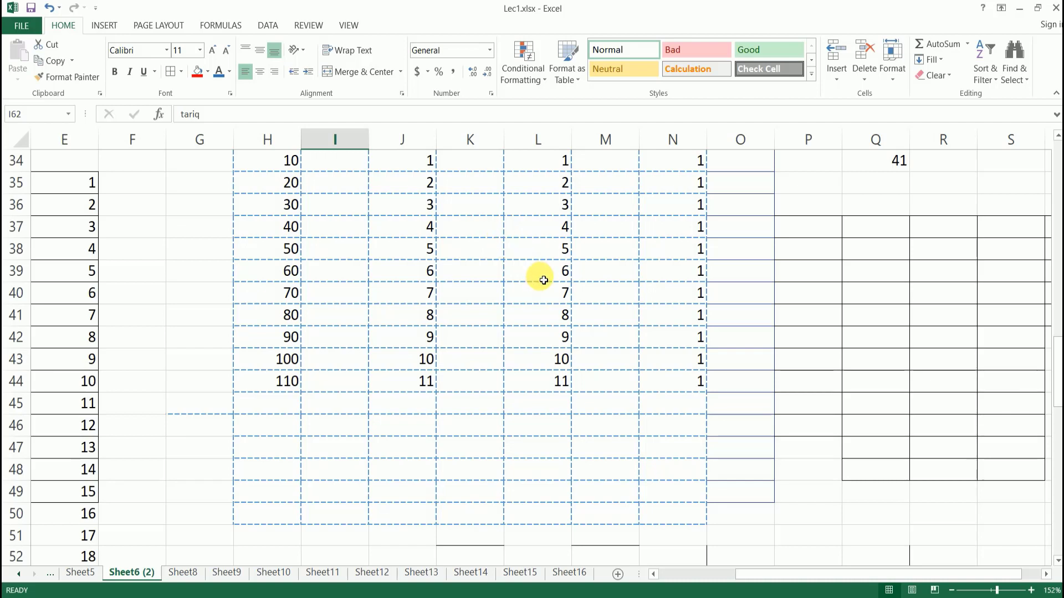
scroll(542, 280, down, 5)
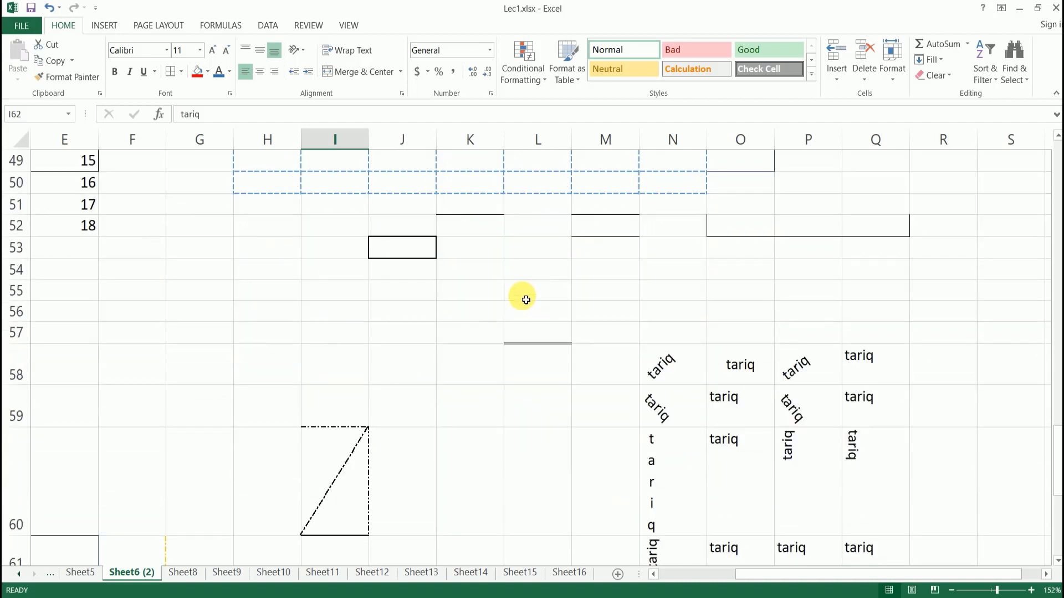